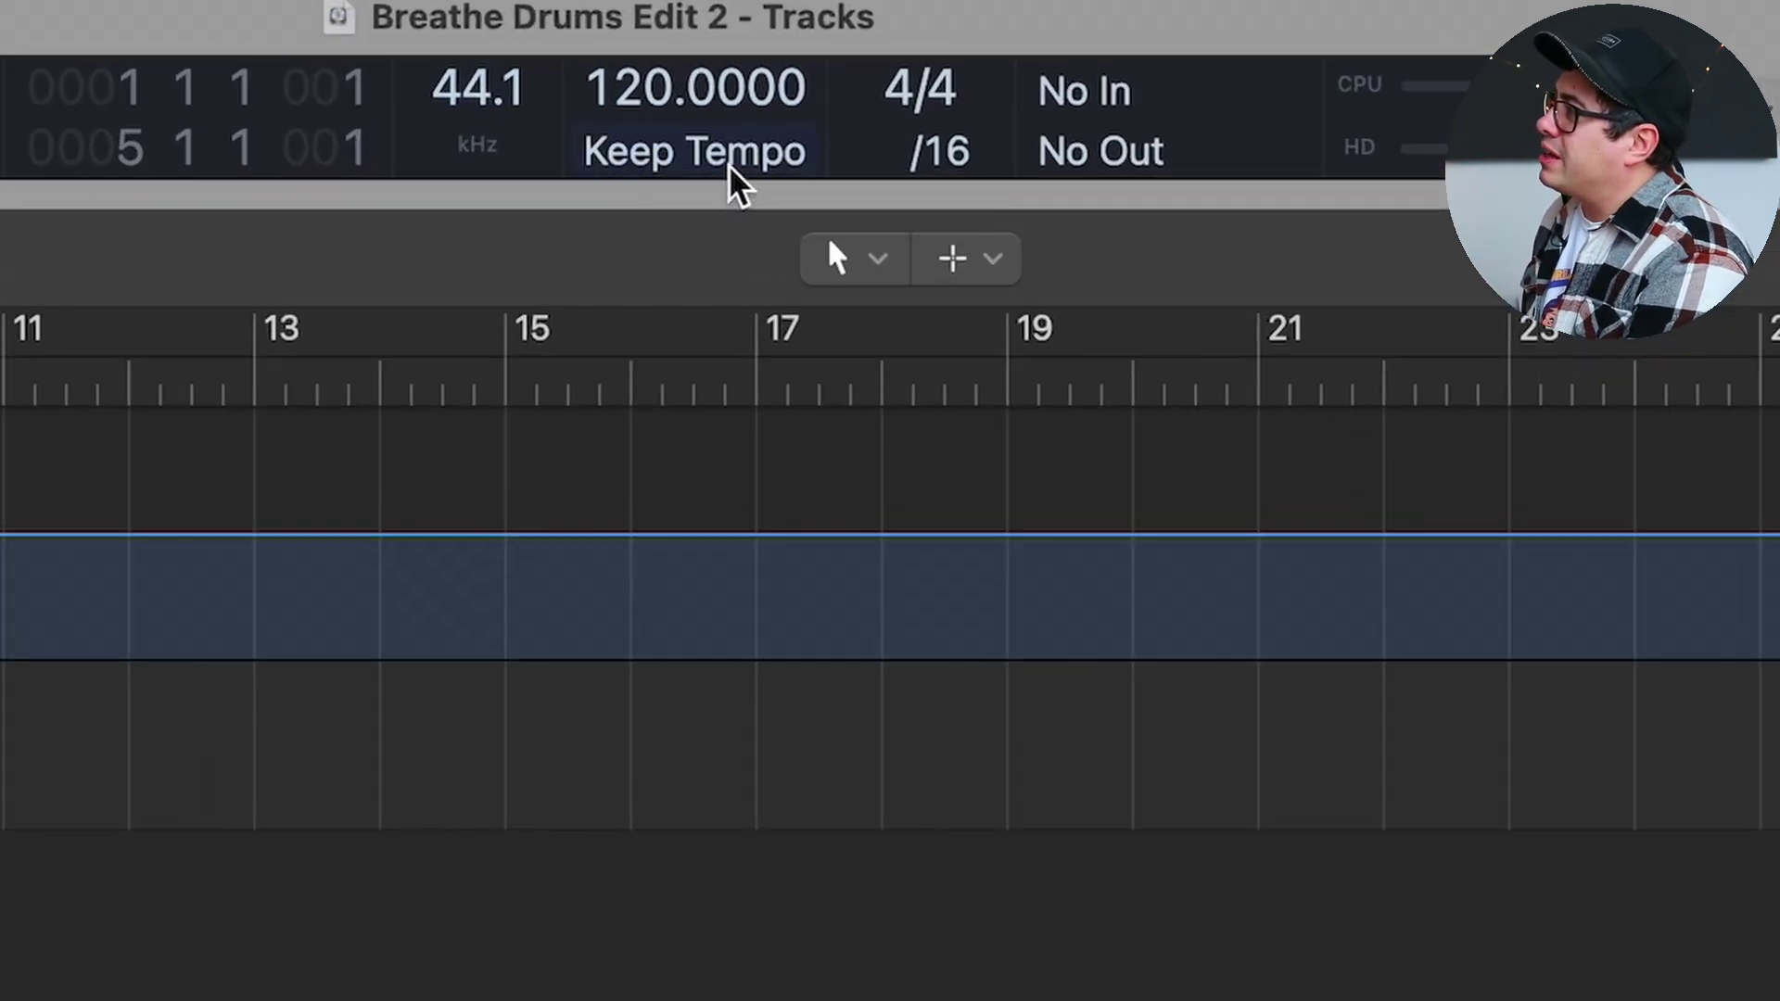
# Switch Smart Tempo to ADAPT and import the seven drum WAVs, each onto its own new track
pyautogui.click(731, 154)
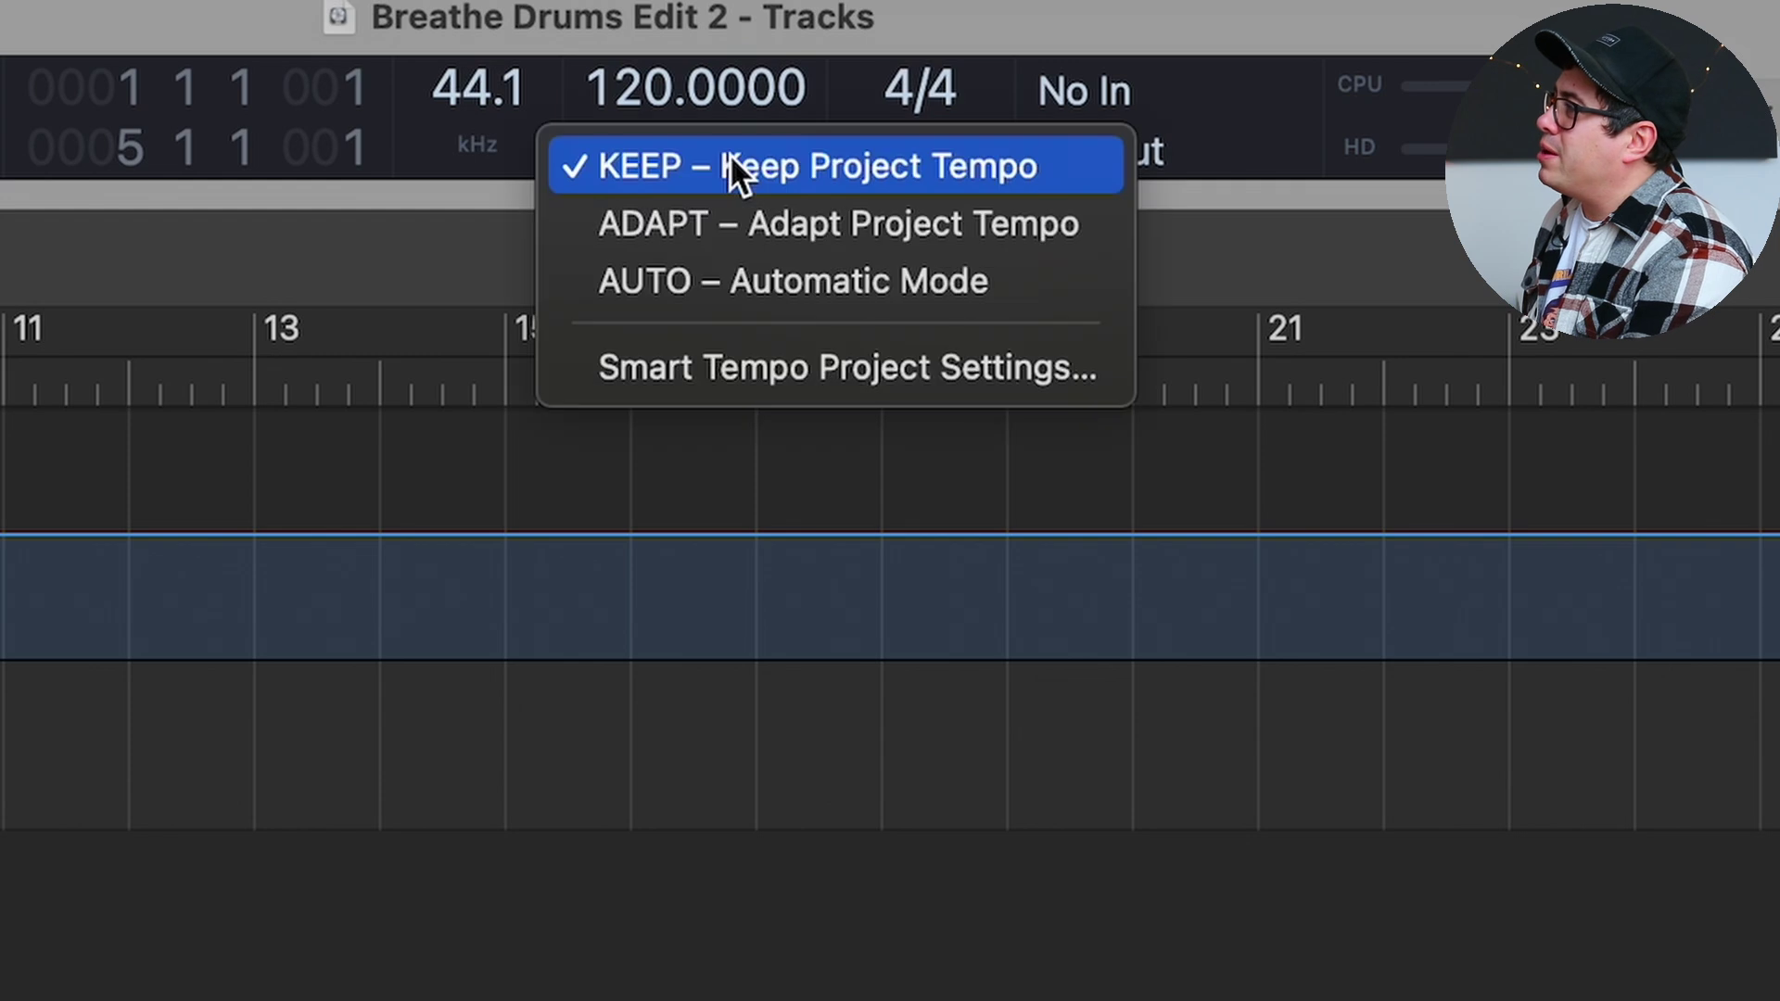
pyautogui.click(881, 245)
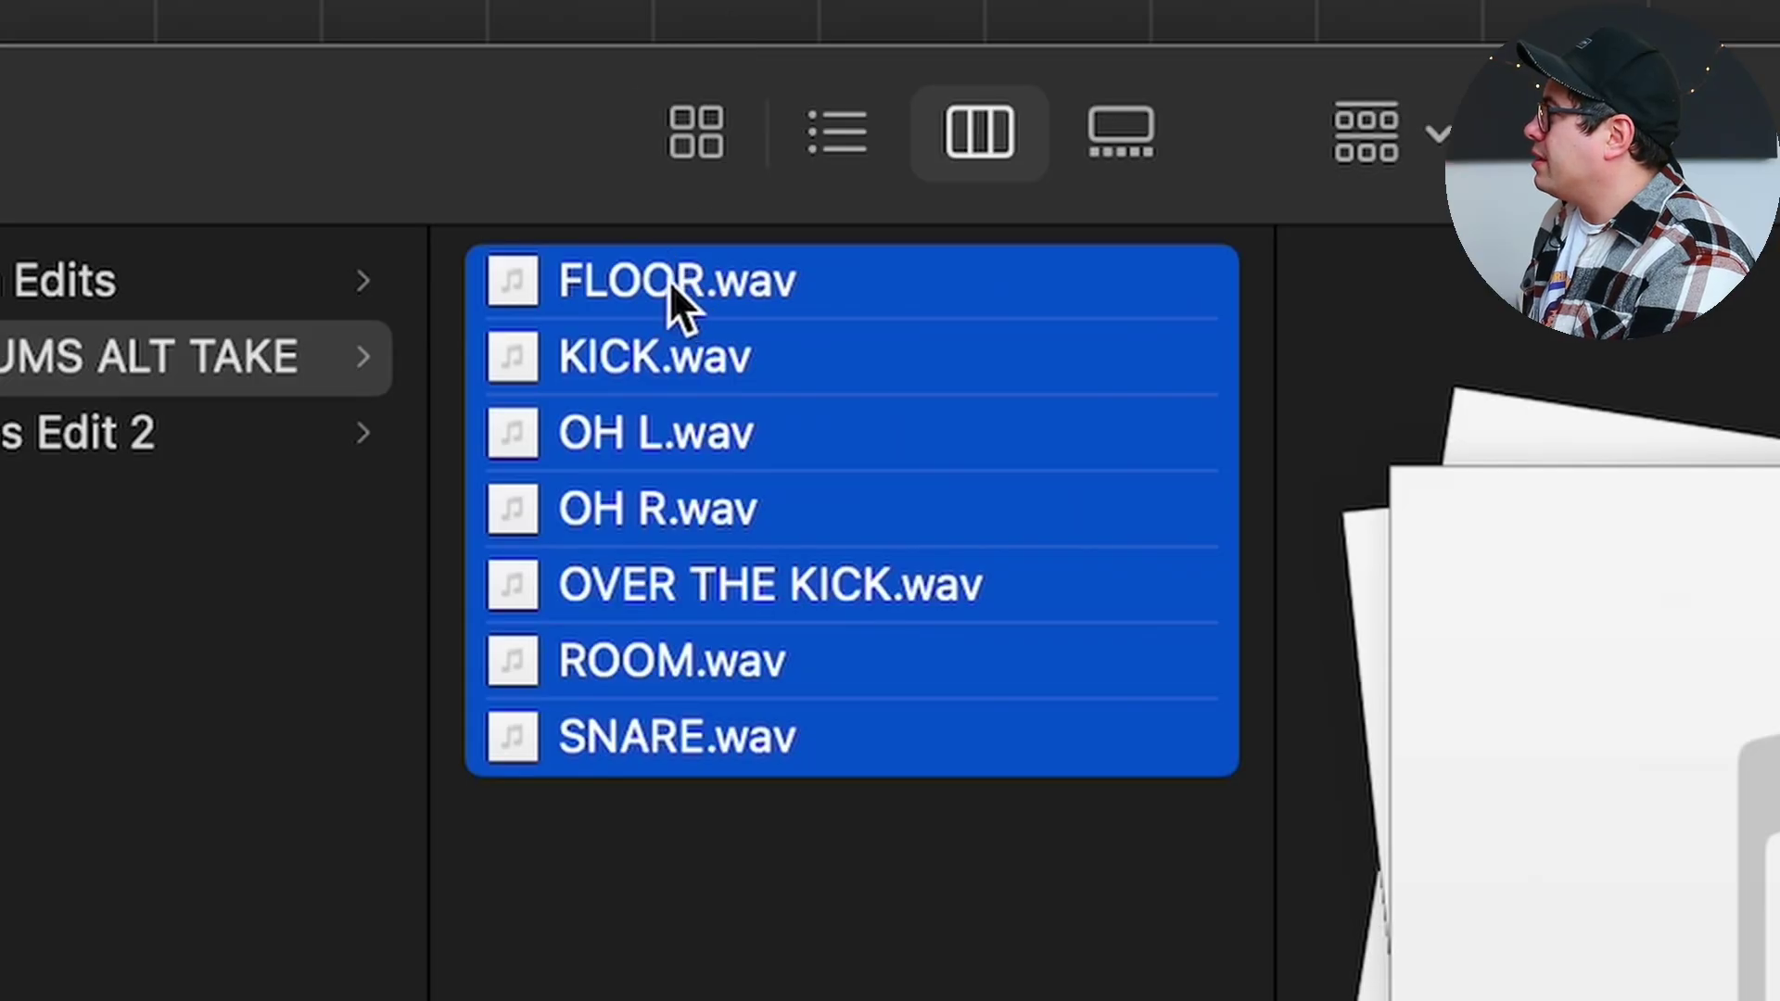
pyautogui.moveTo(676, 295); pyautogui.dragTo(435, 208)
pyautogui.moveTo(24, 243); pyautogui.dragTo(0, 411)
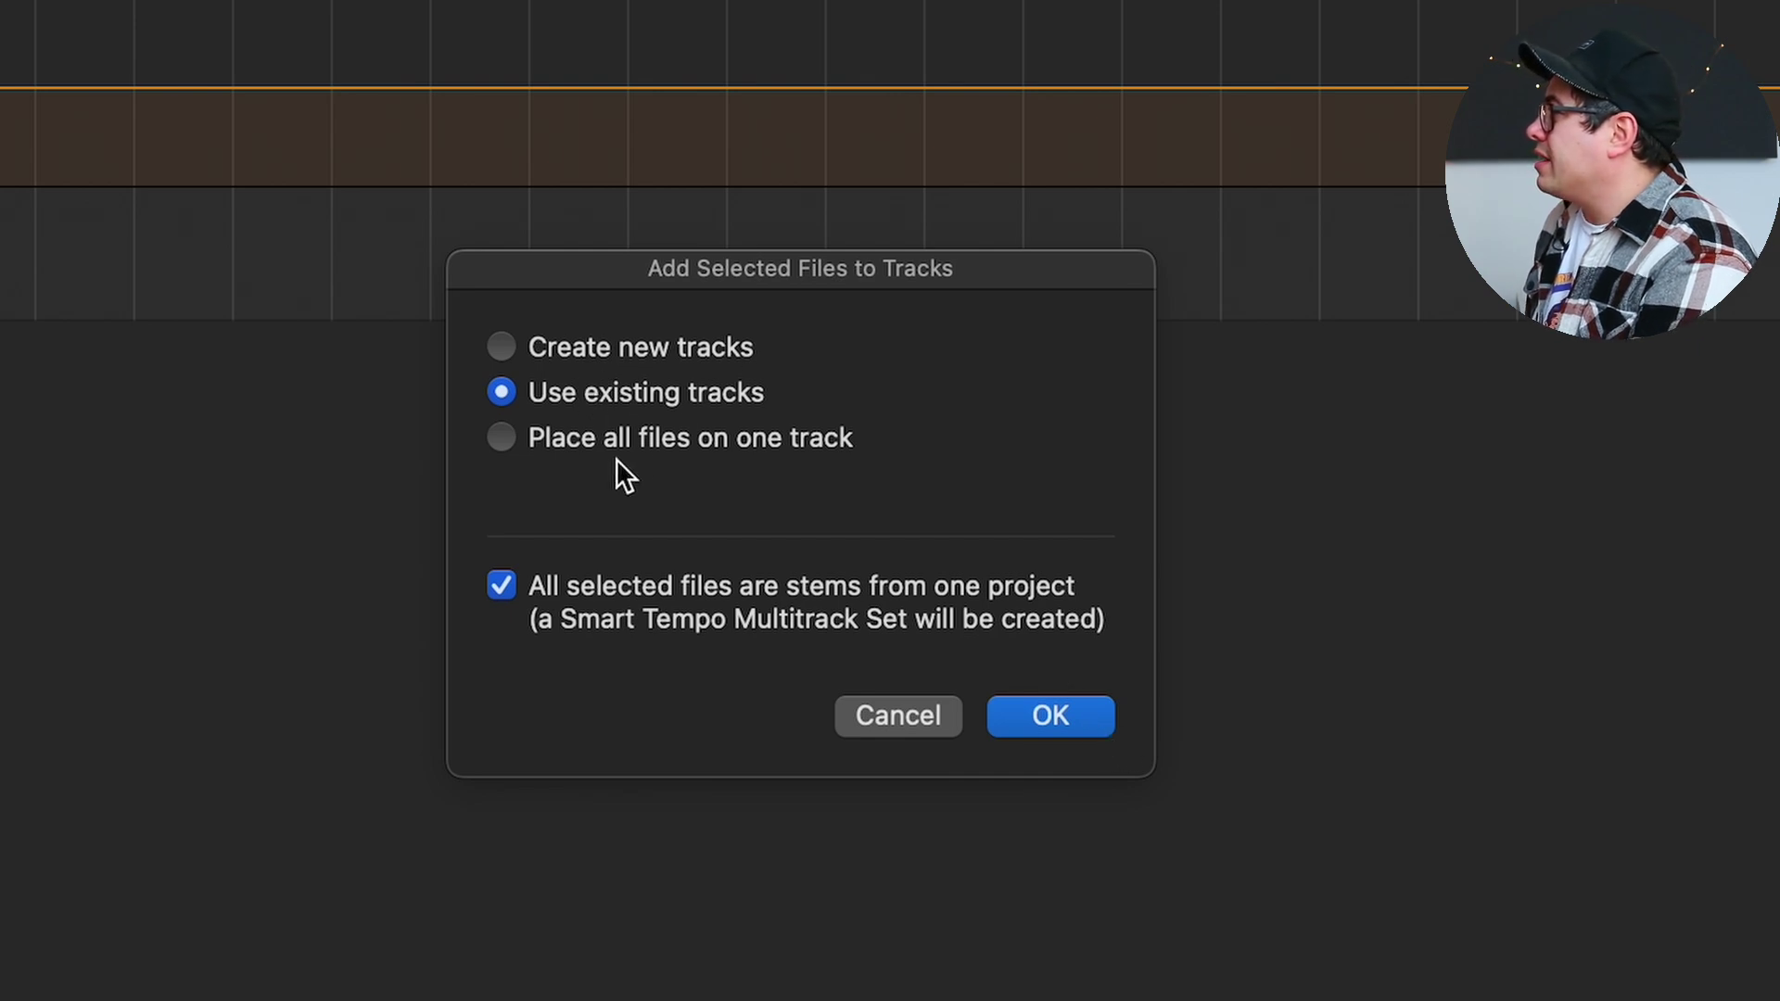
pyautogui.click(649, 342)
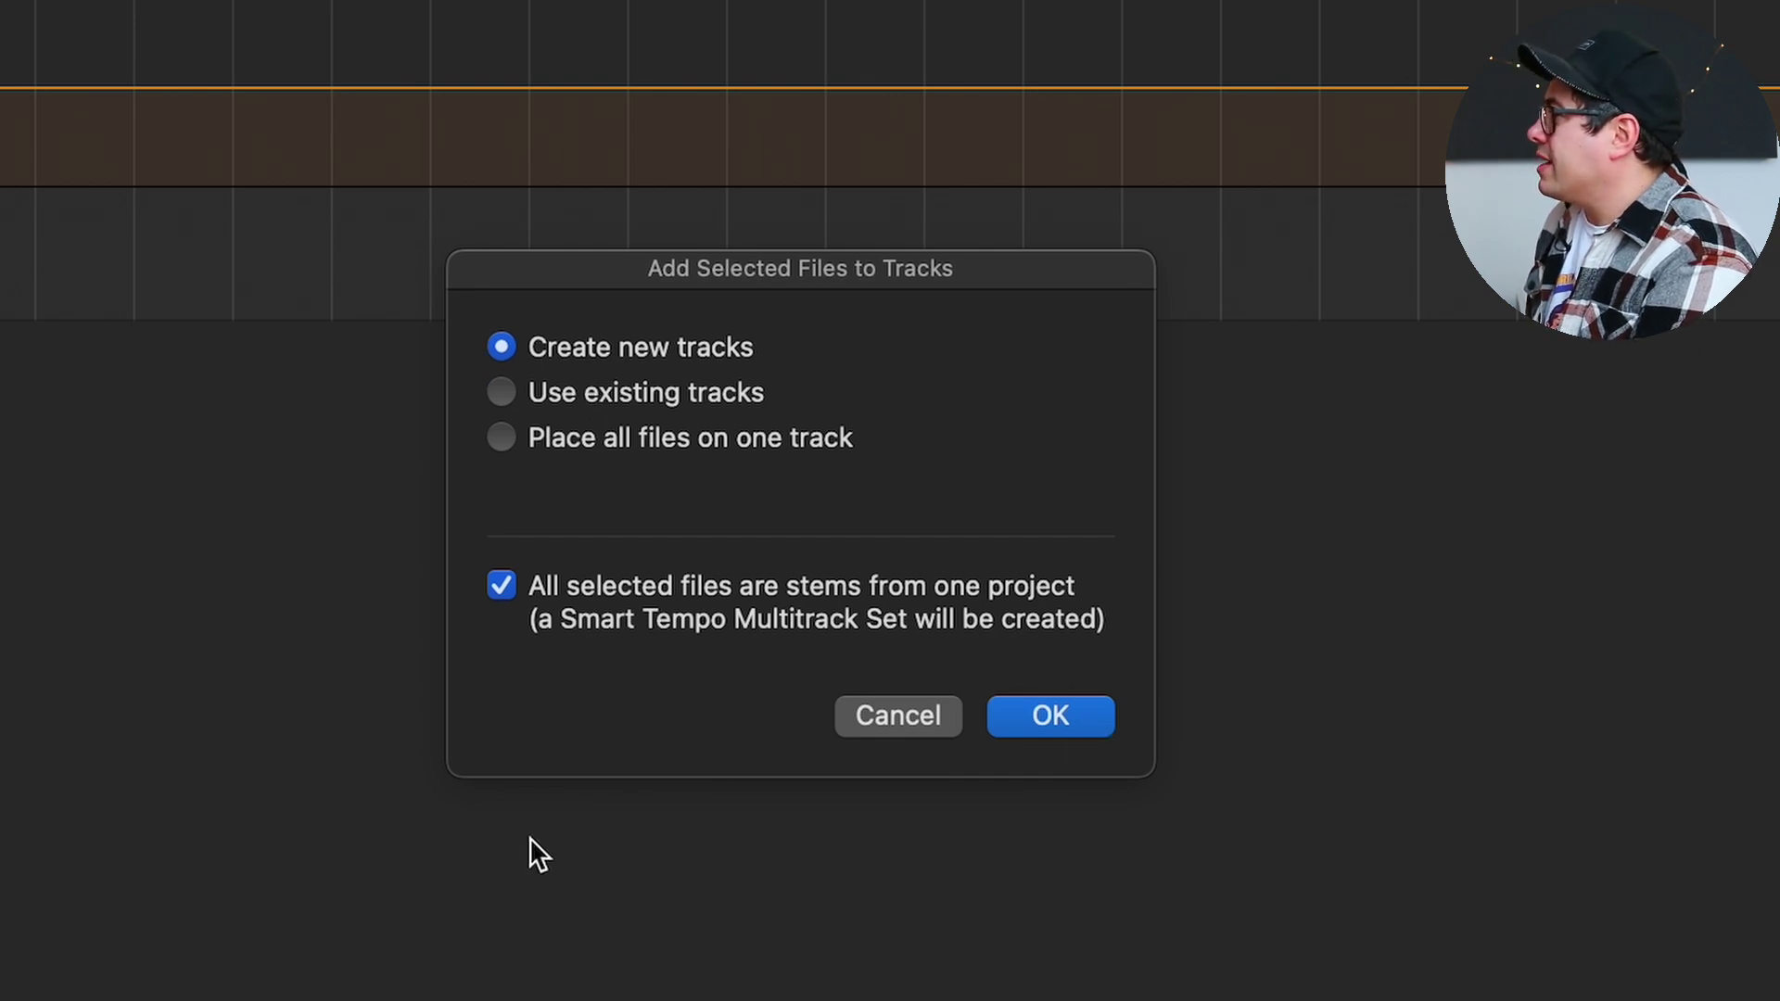
pyautogui.click(1078, 726)
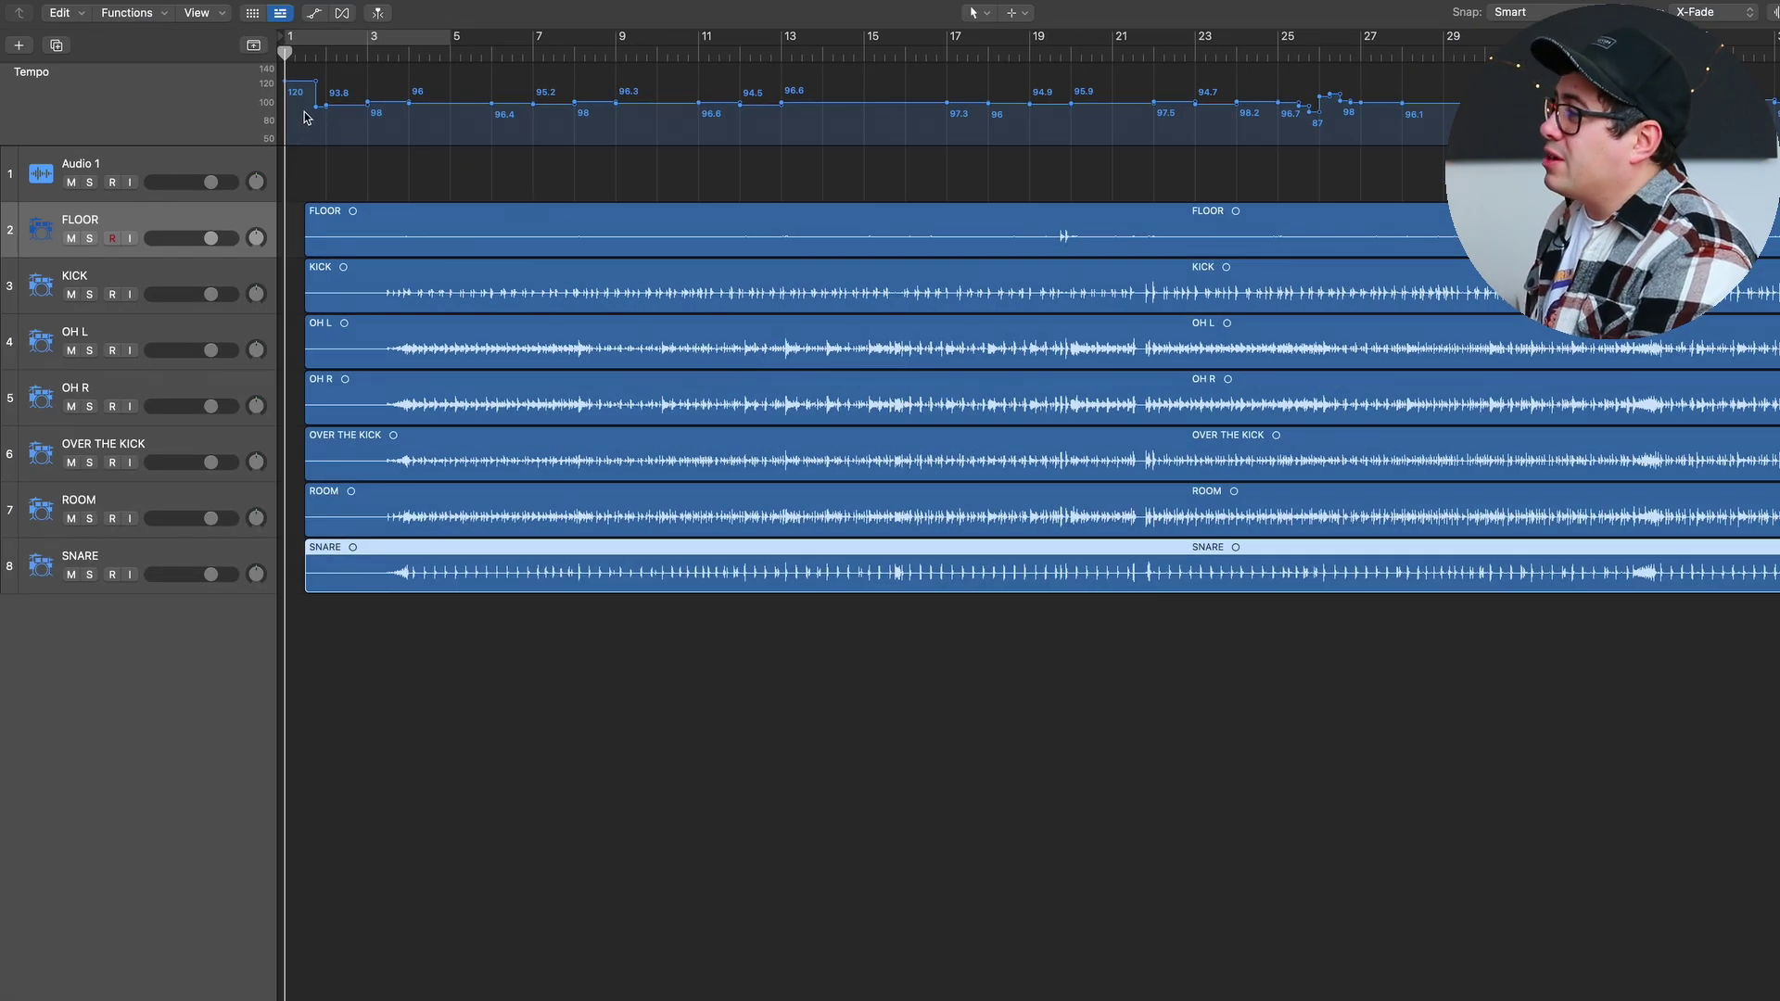
pyautogui.hscroll(10, 1323, 134)
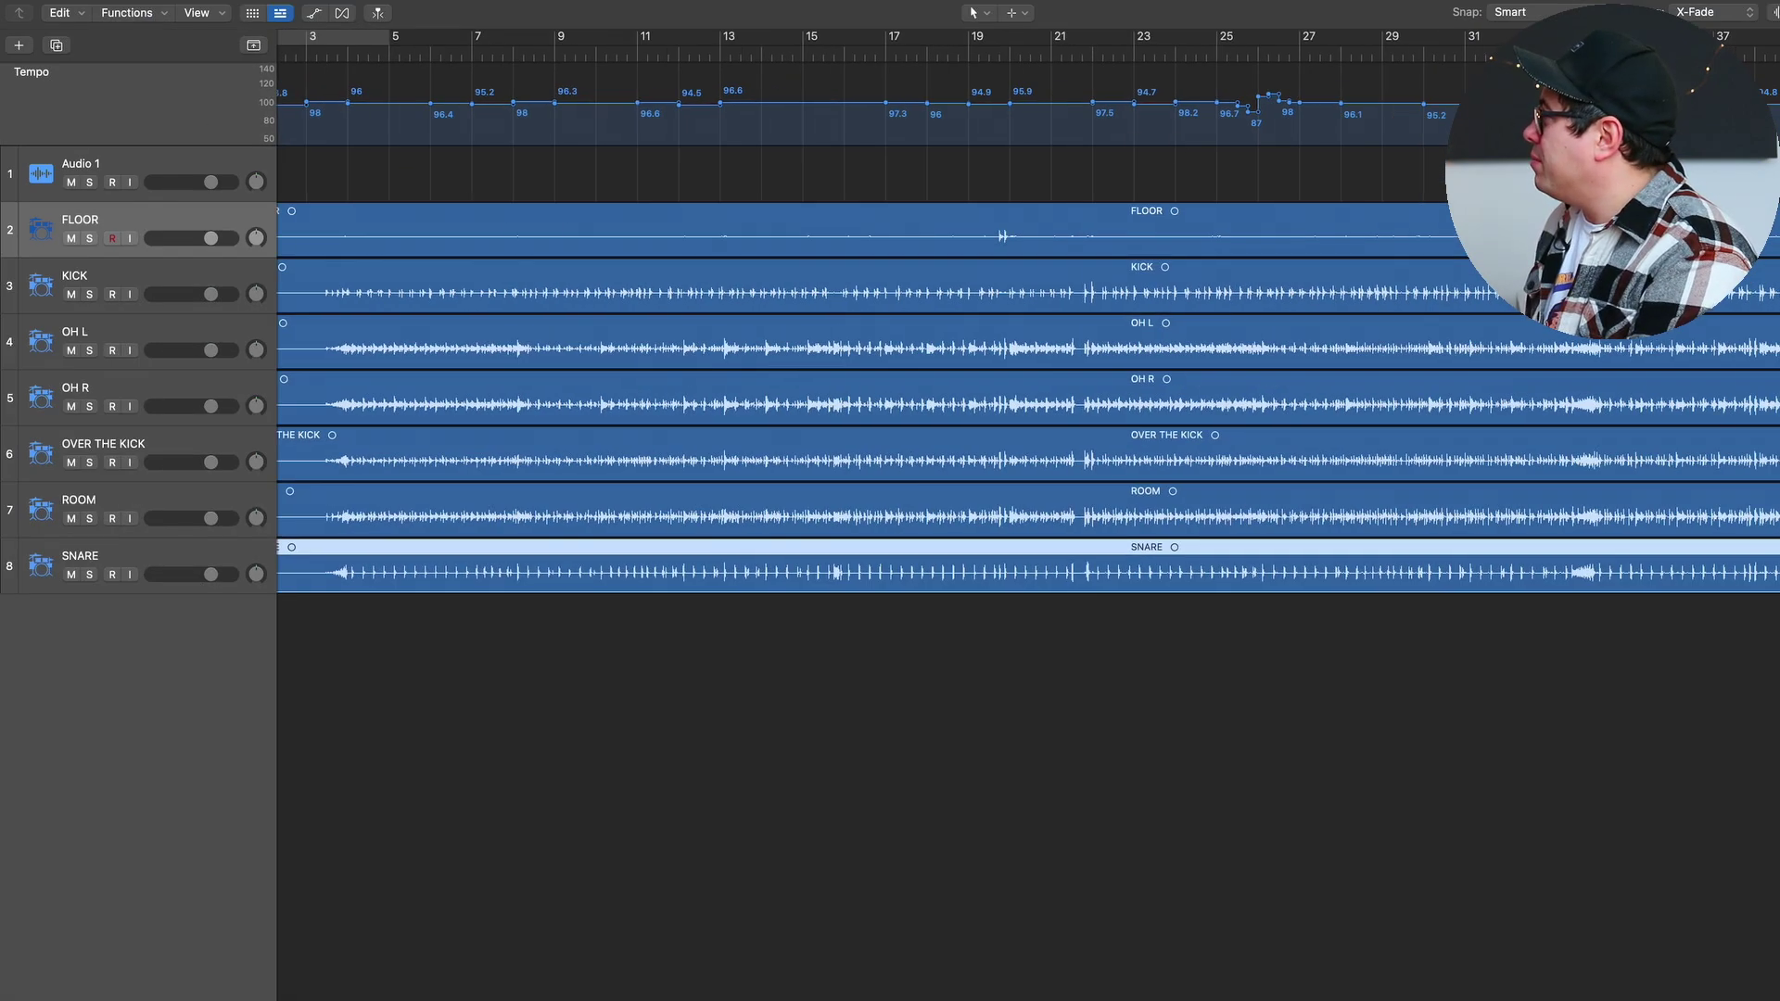
pyautogui.hscroll(-3, 1343, 116)
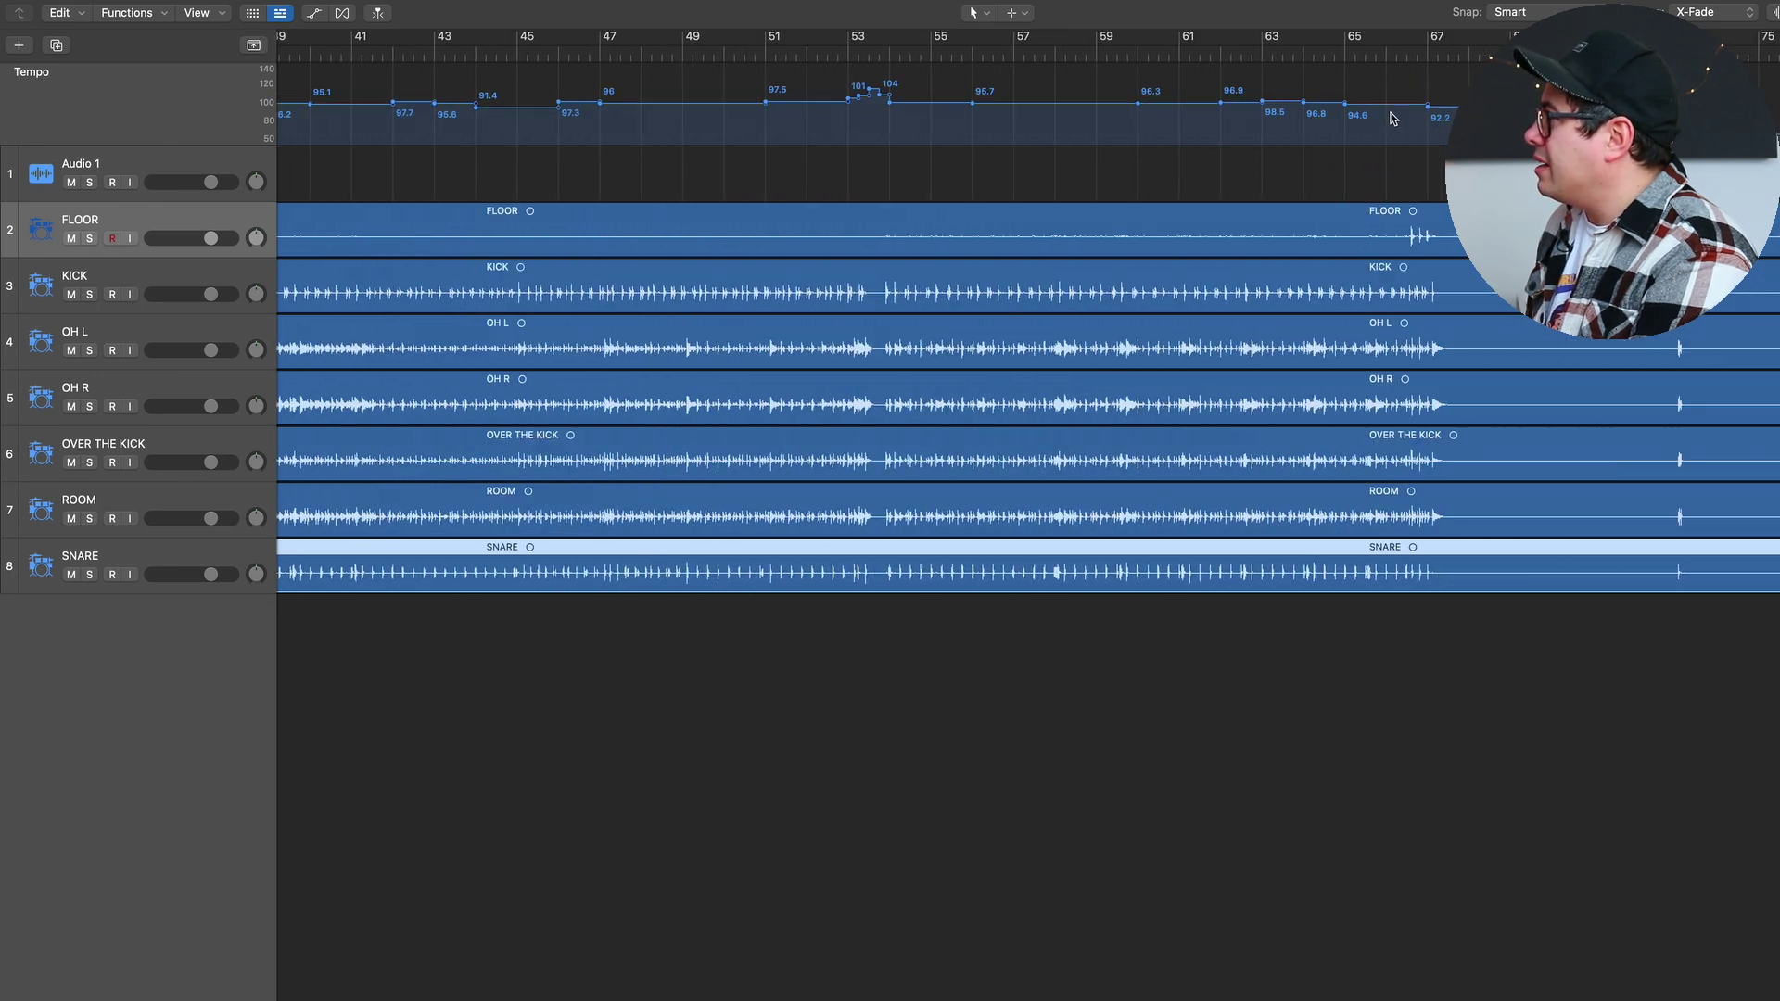
pyautogui.hscroll(-10, 1119, 117)
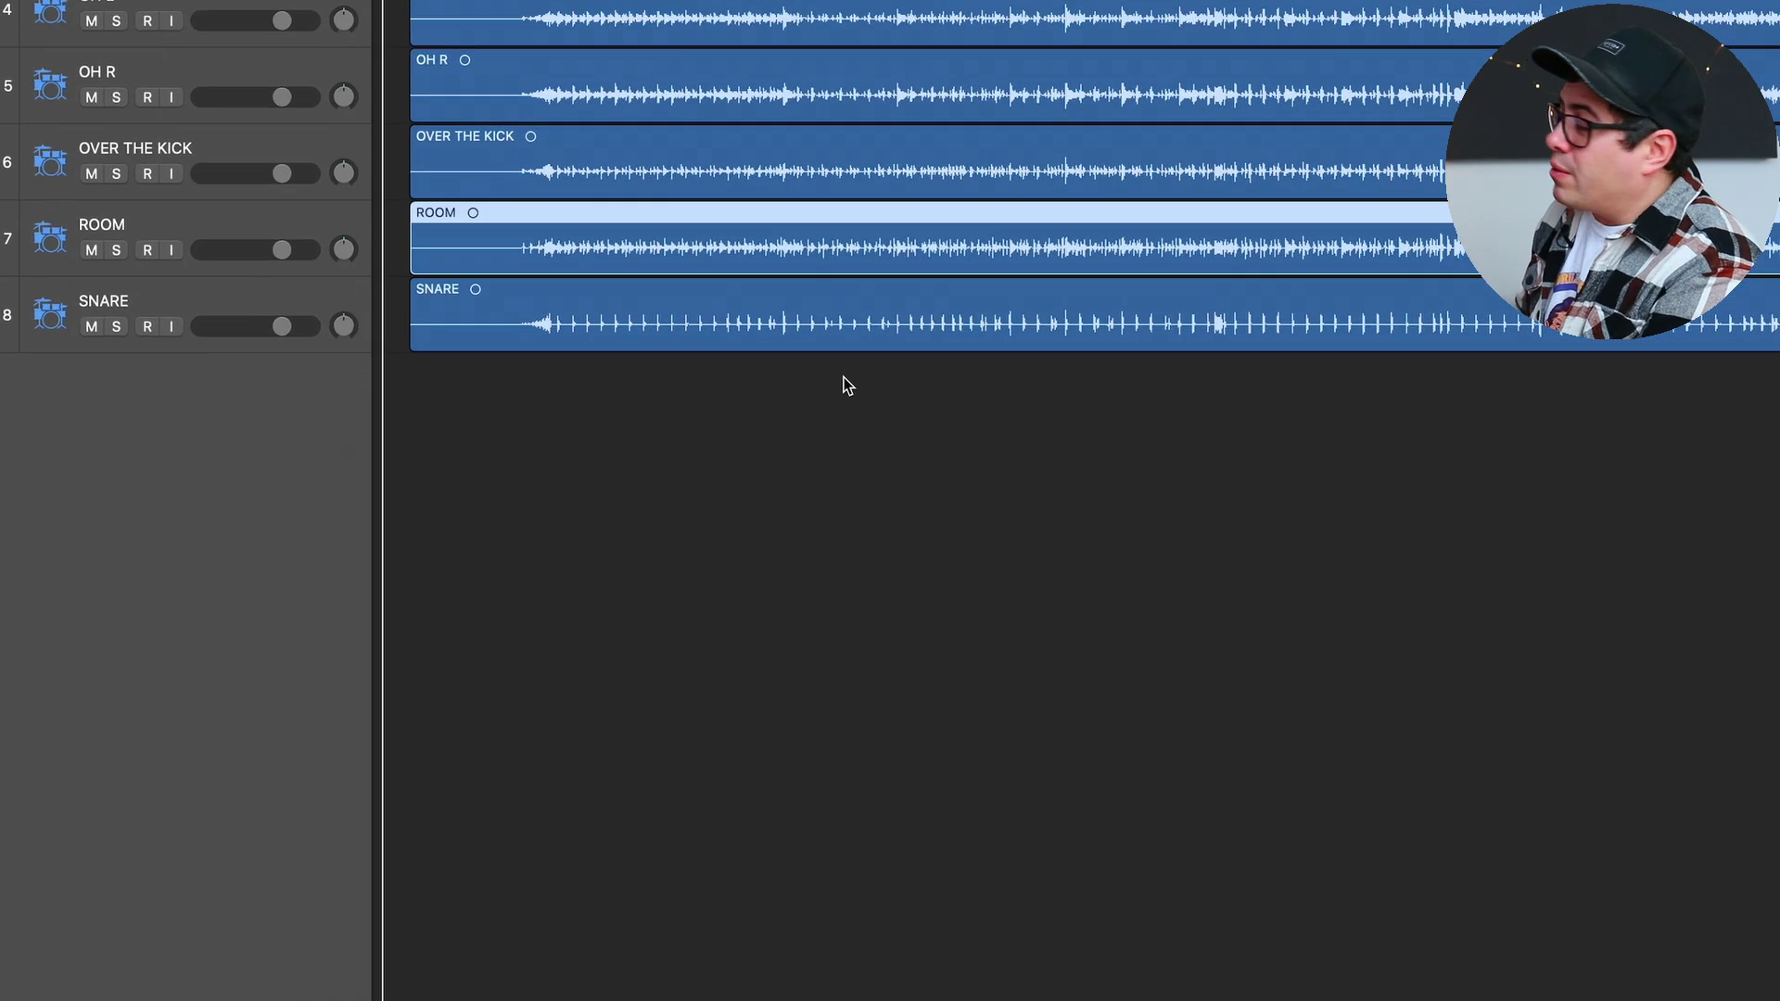
# Assign the drum channel strips from FLOOR to SNARE to a new Group 1 in the mixer
pyautogui.press('x')
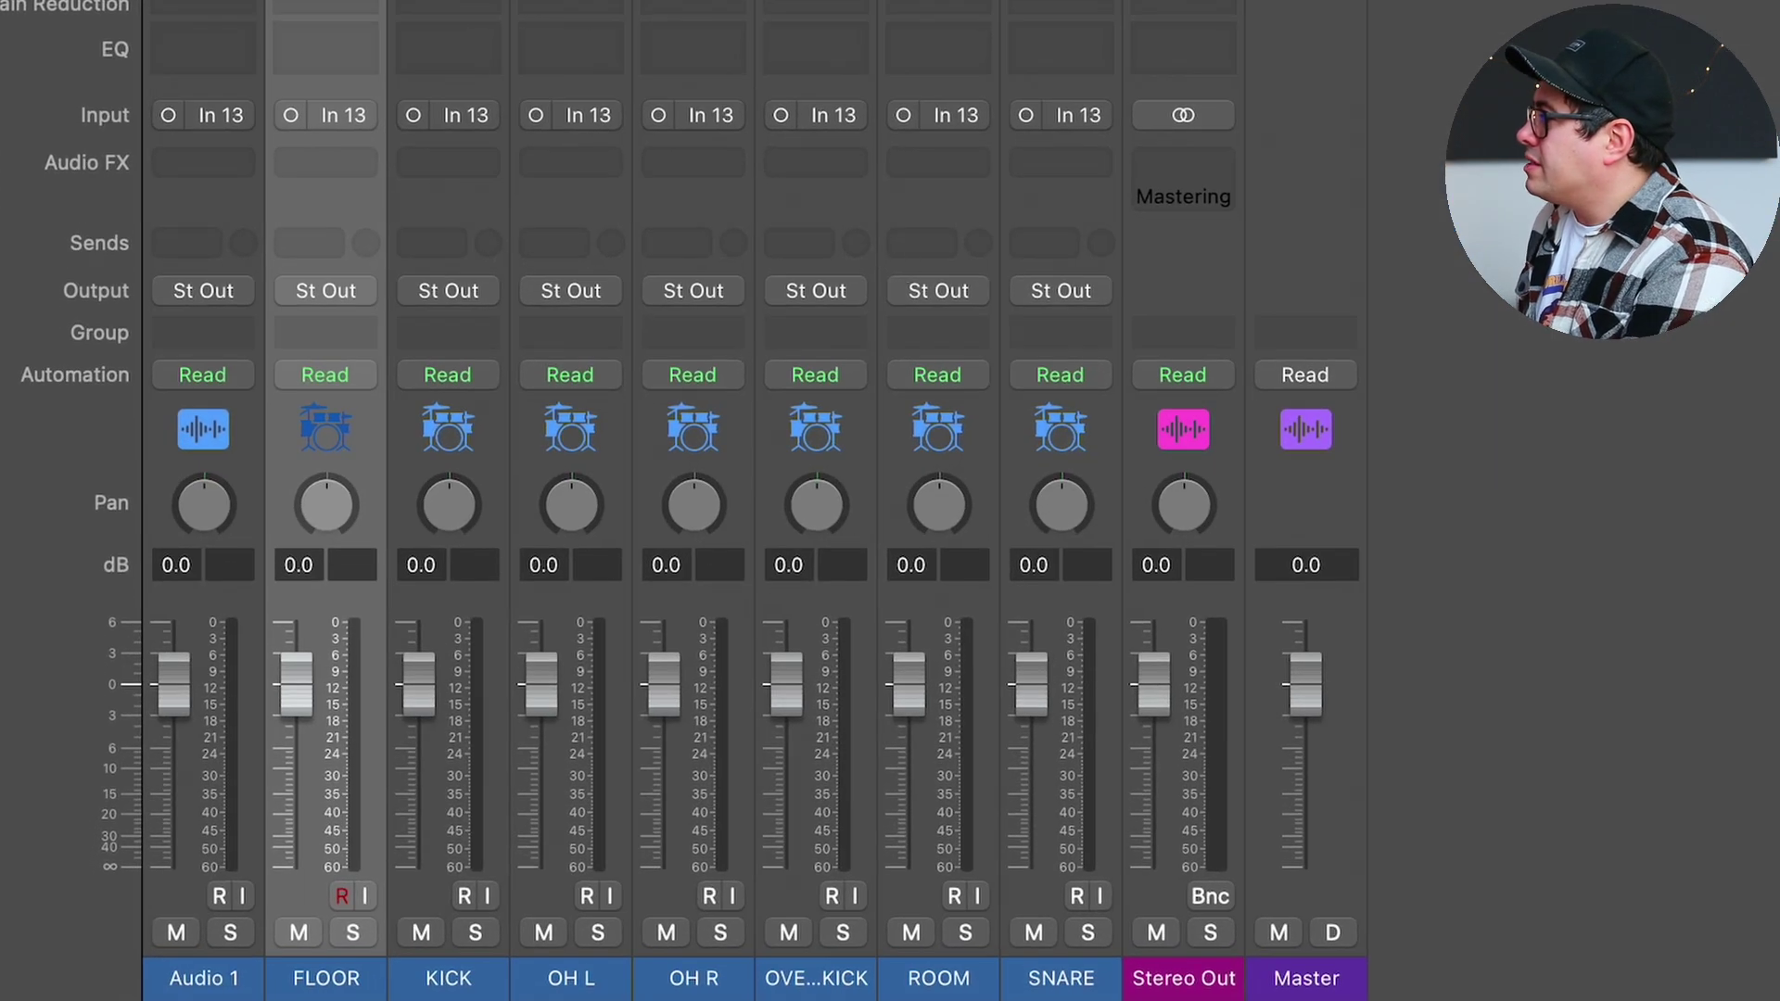
pyautogui.moveTo(338, 435); pyautogui.dragTo(1053, 452)
pyautogui.click(1061, 335)
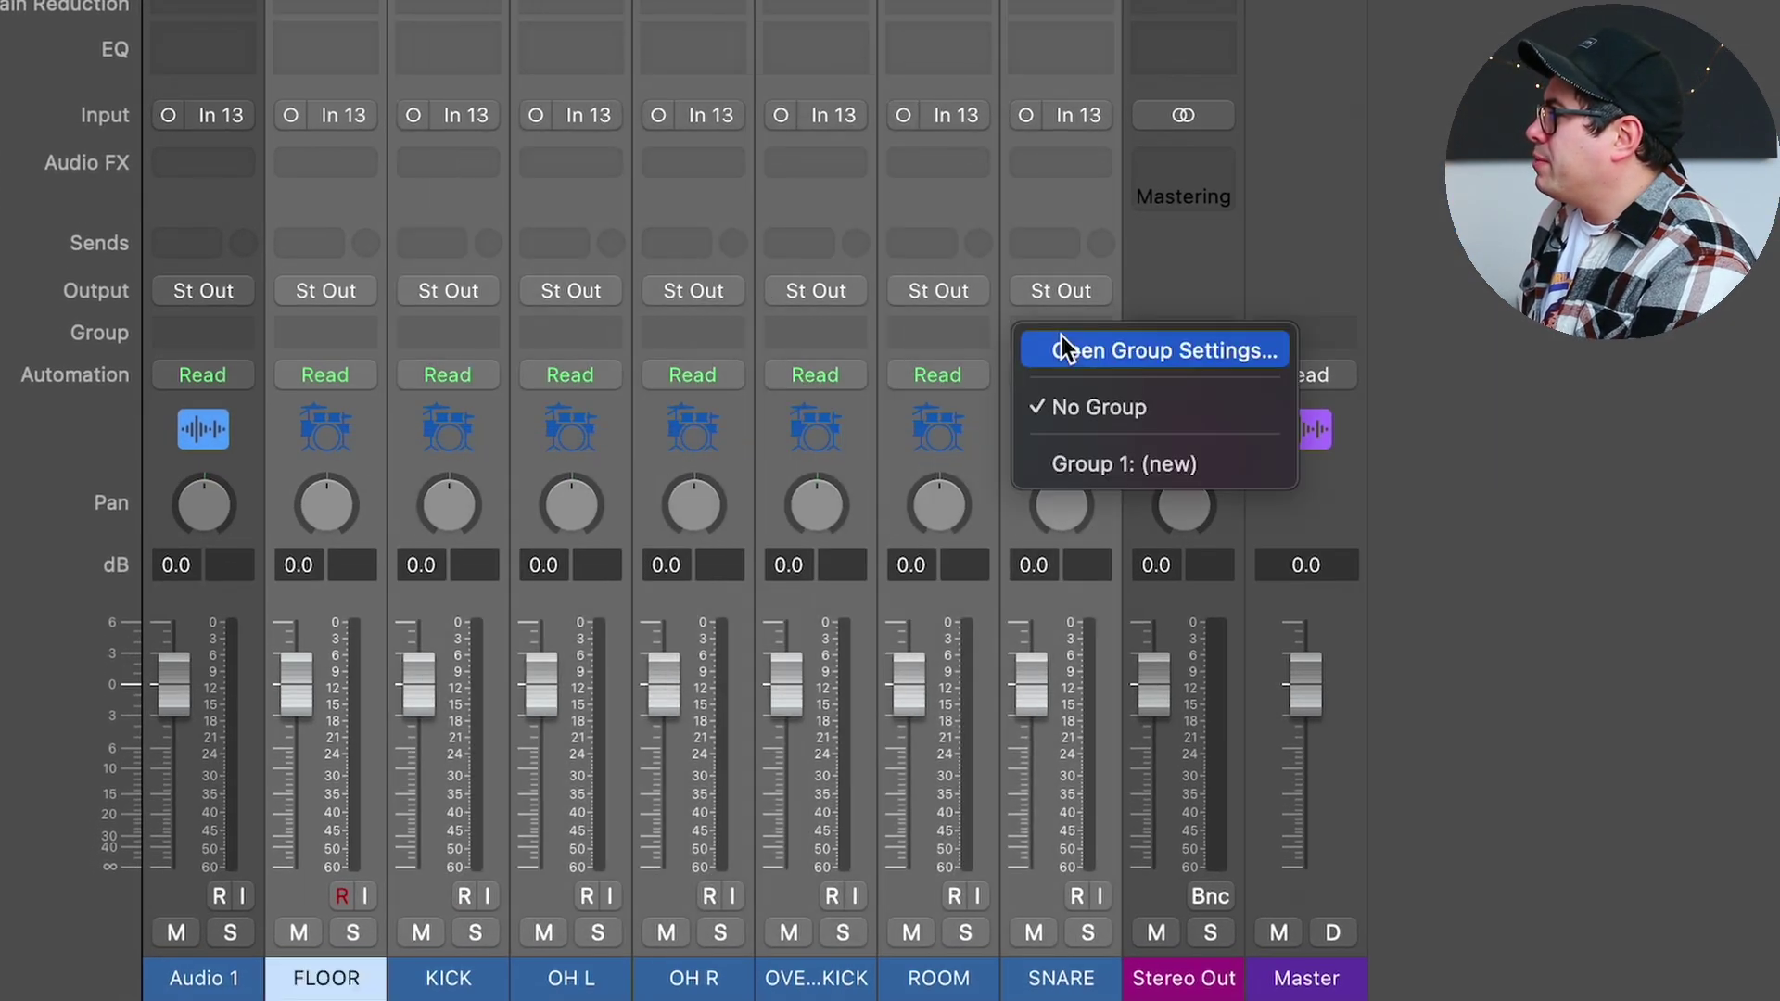
pyautogui.click(1125, 466)
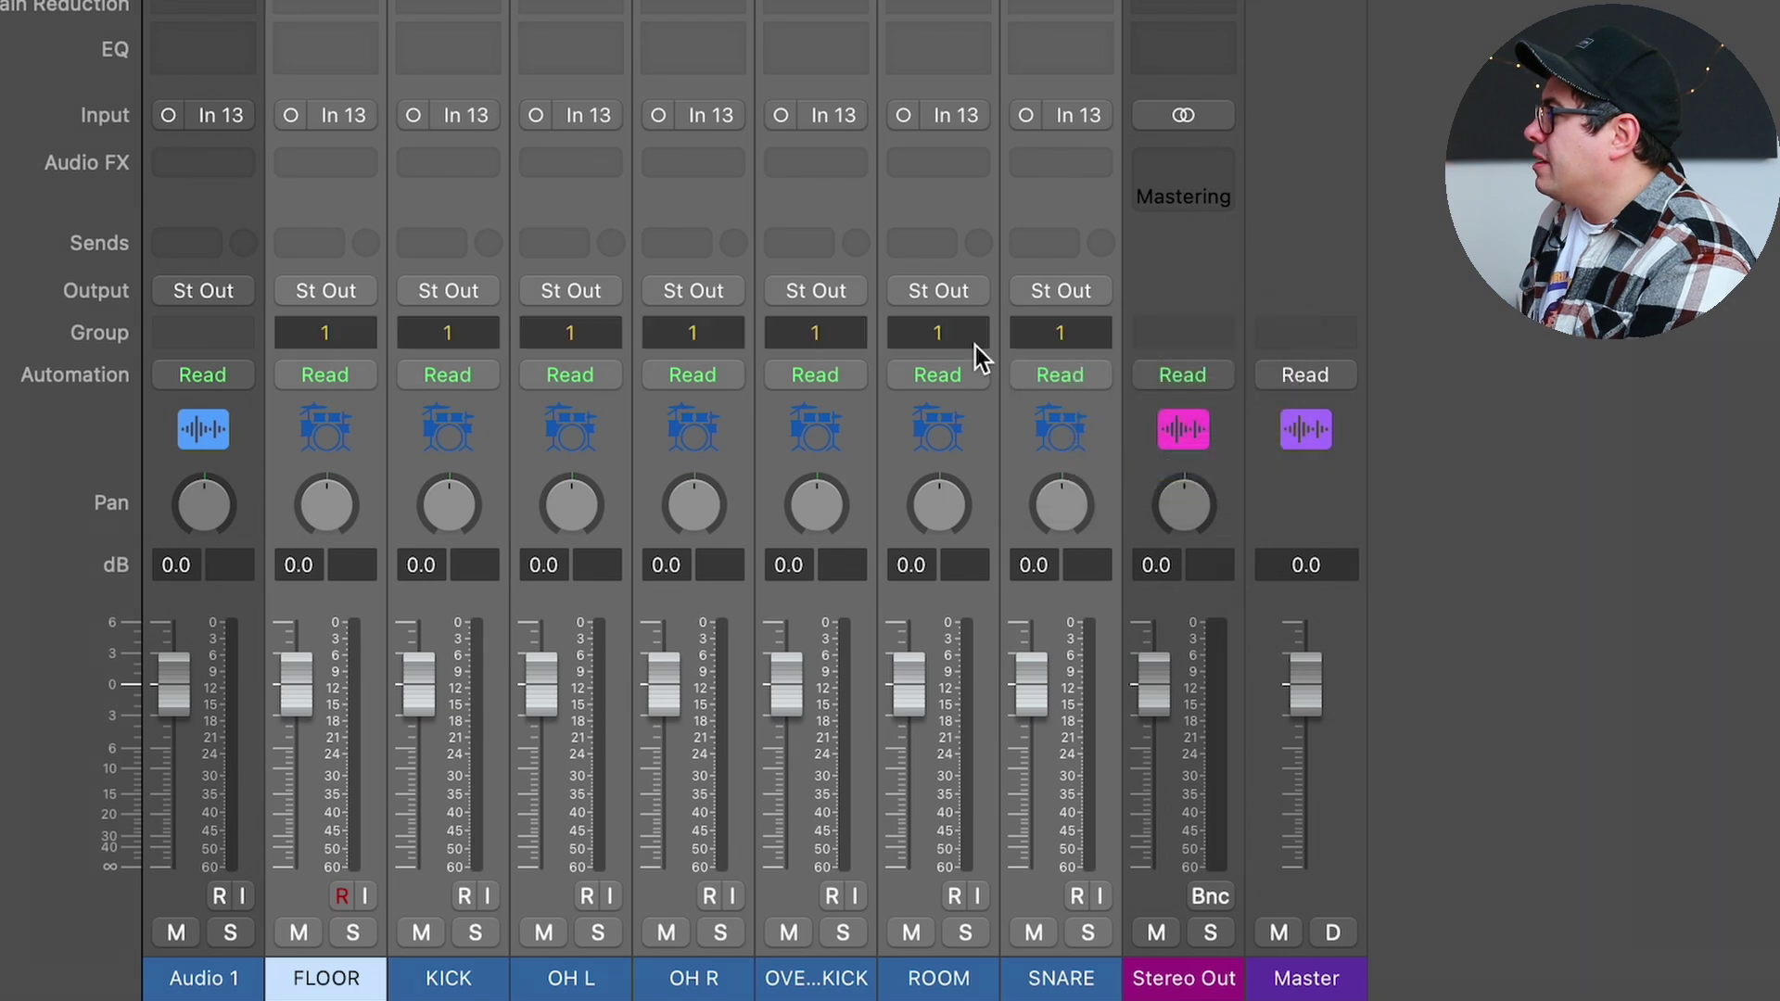
# Turn on Editing (Selection) and Quantize-Locked (Audio) in Group 1's settings
pyautogui.click(973, 343)
pyautogui.click(1043, 216)
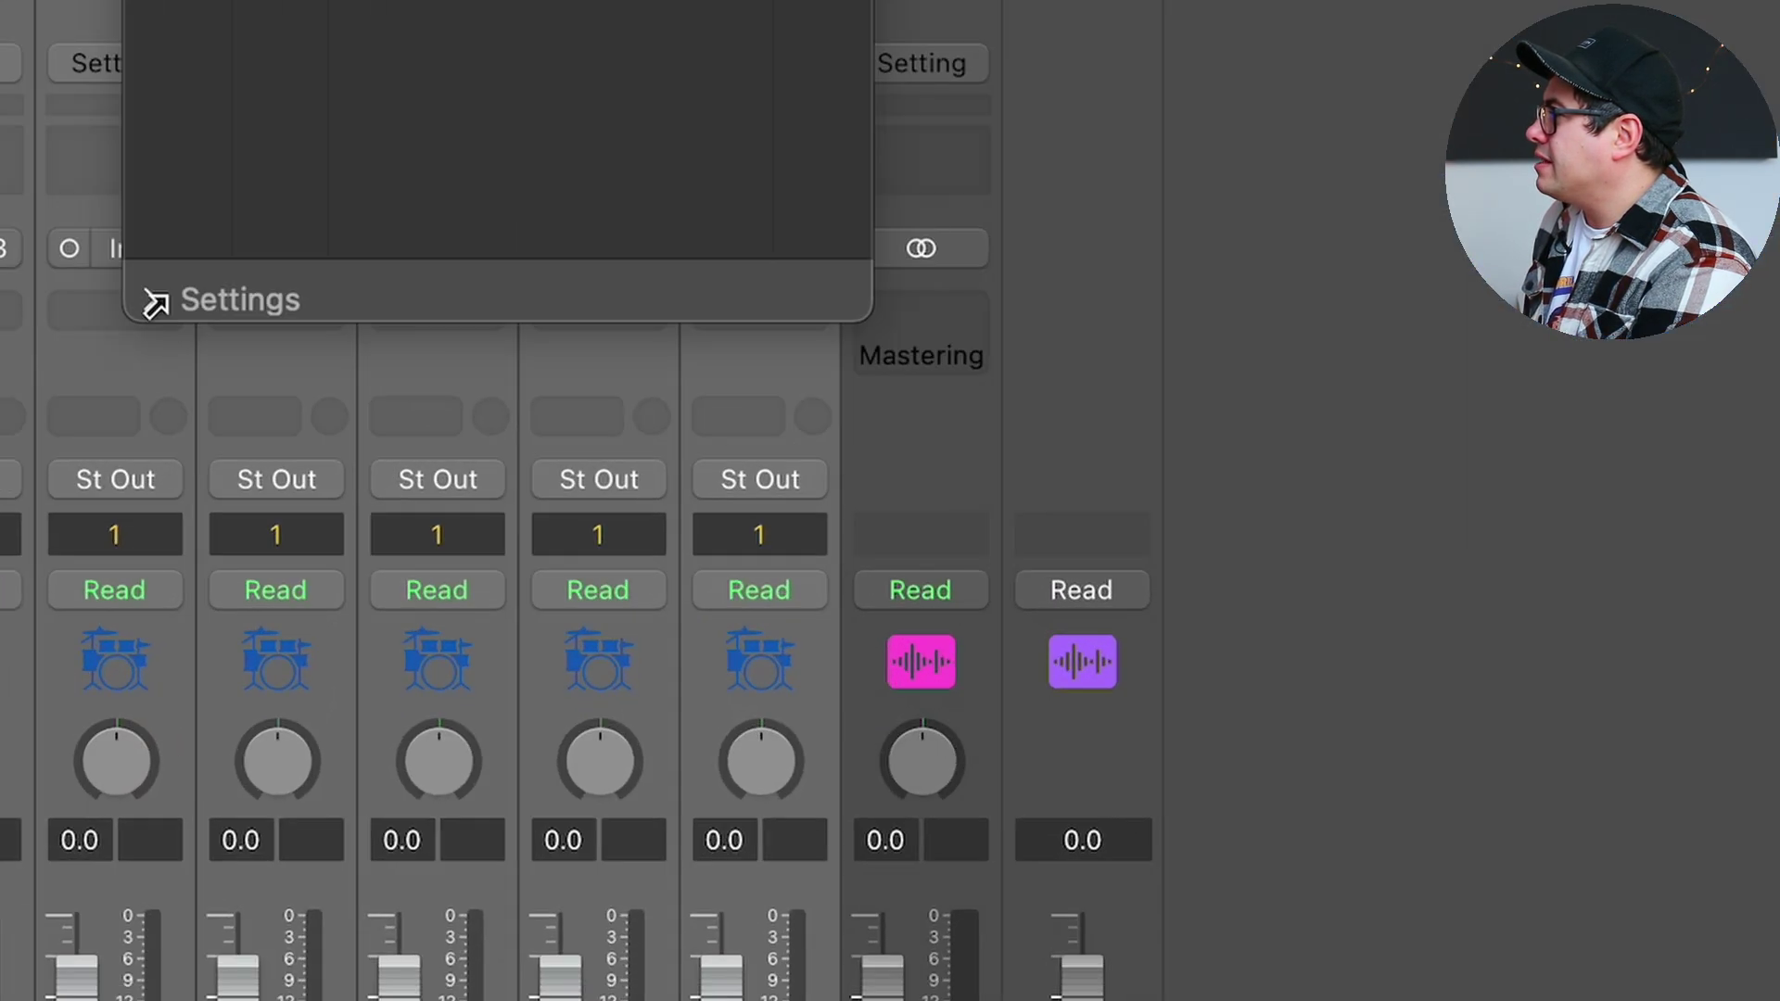
pyautogui.click(466, 756)
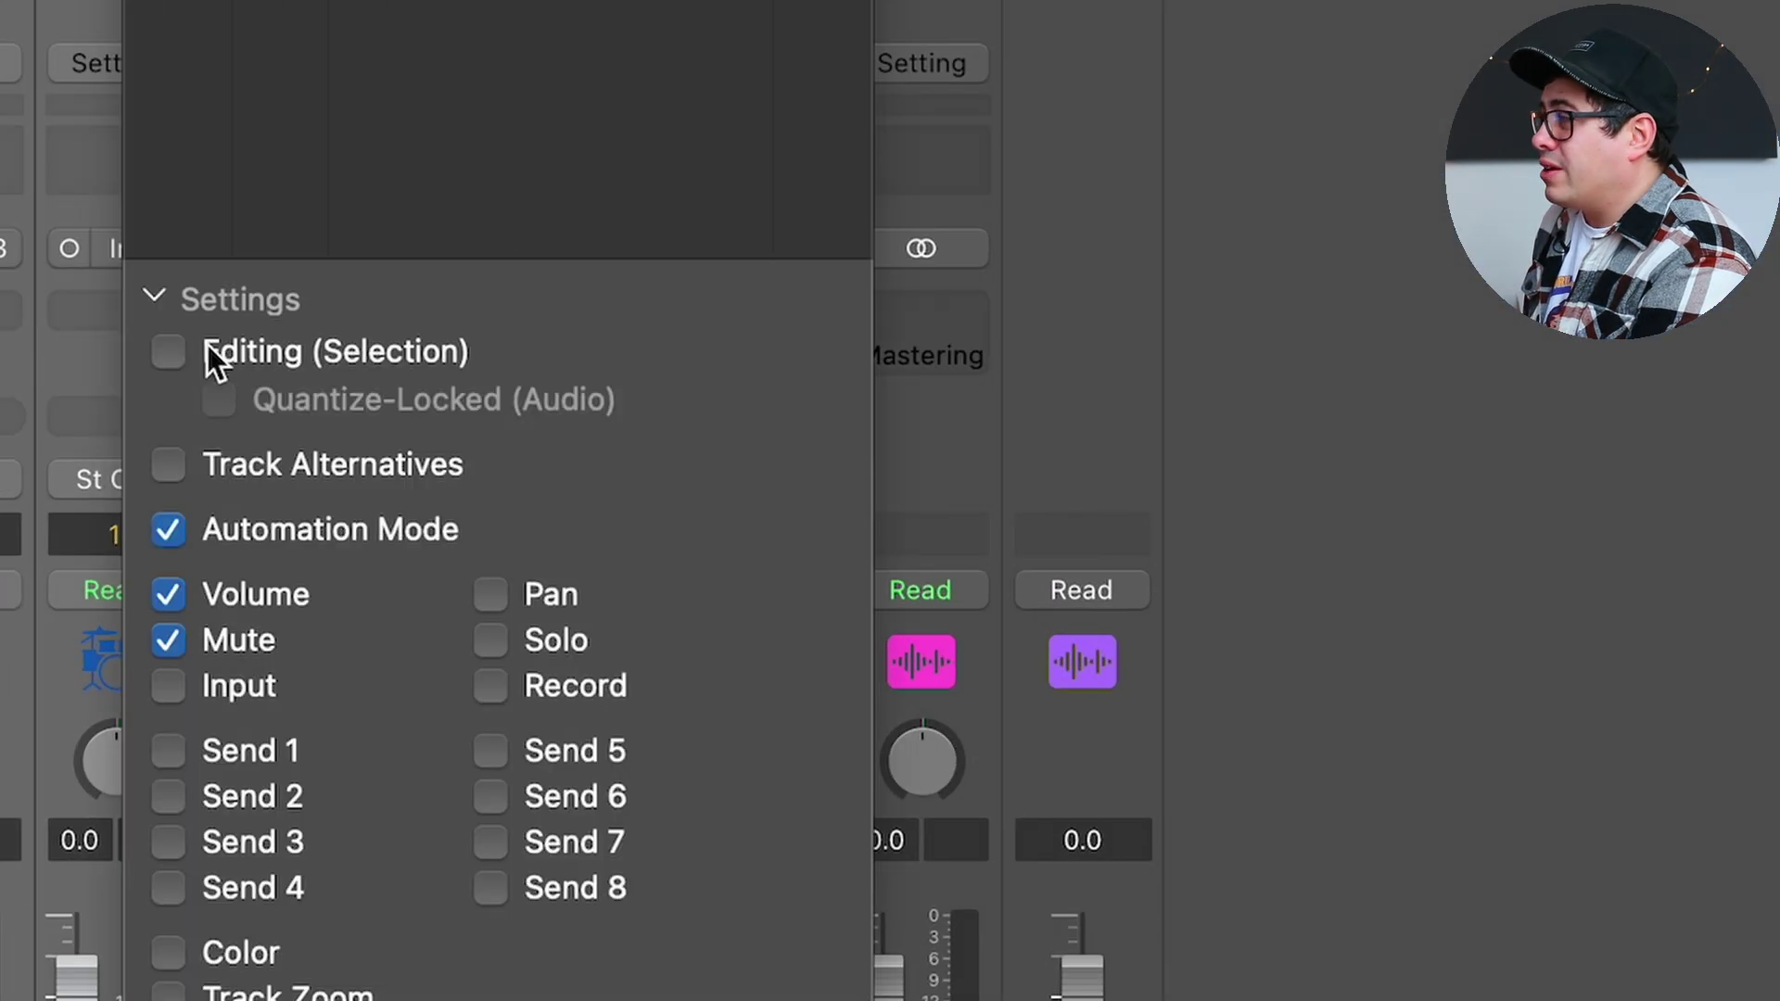
pyautogui.click(215, 360)
pyautogui.click(359, 397)
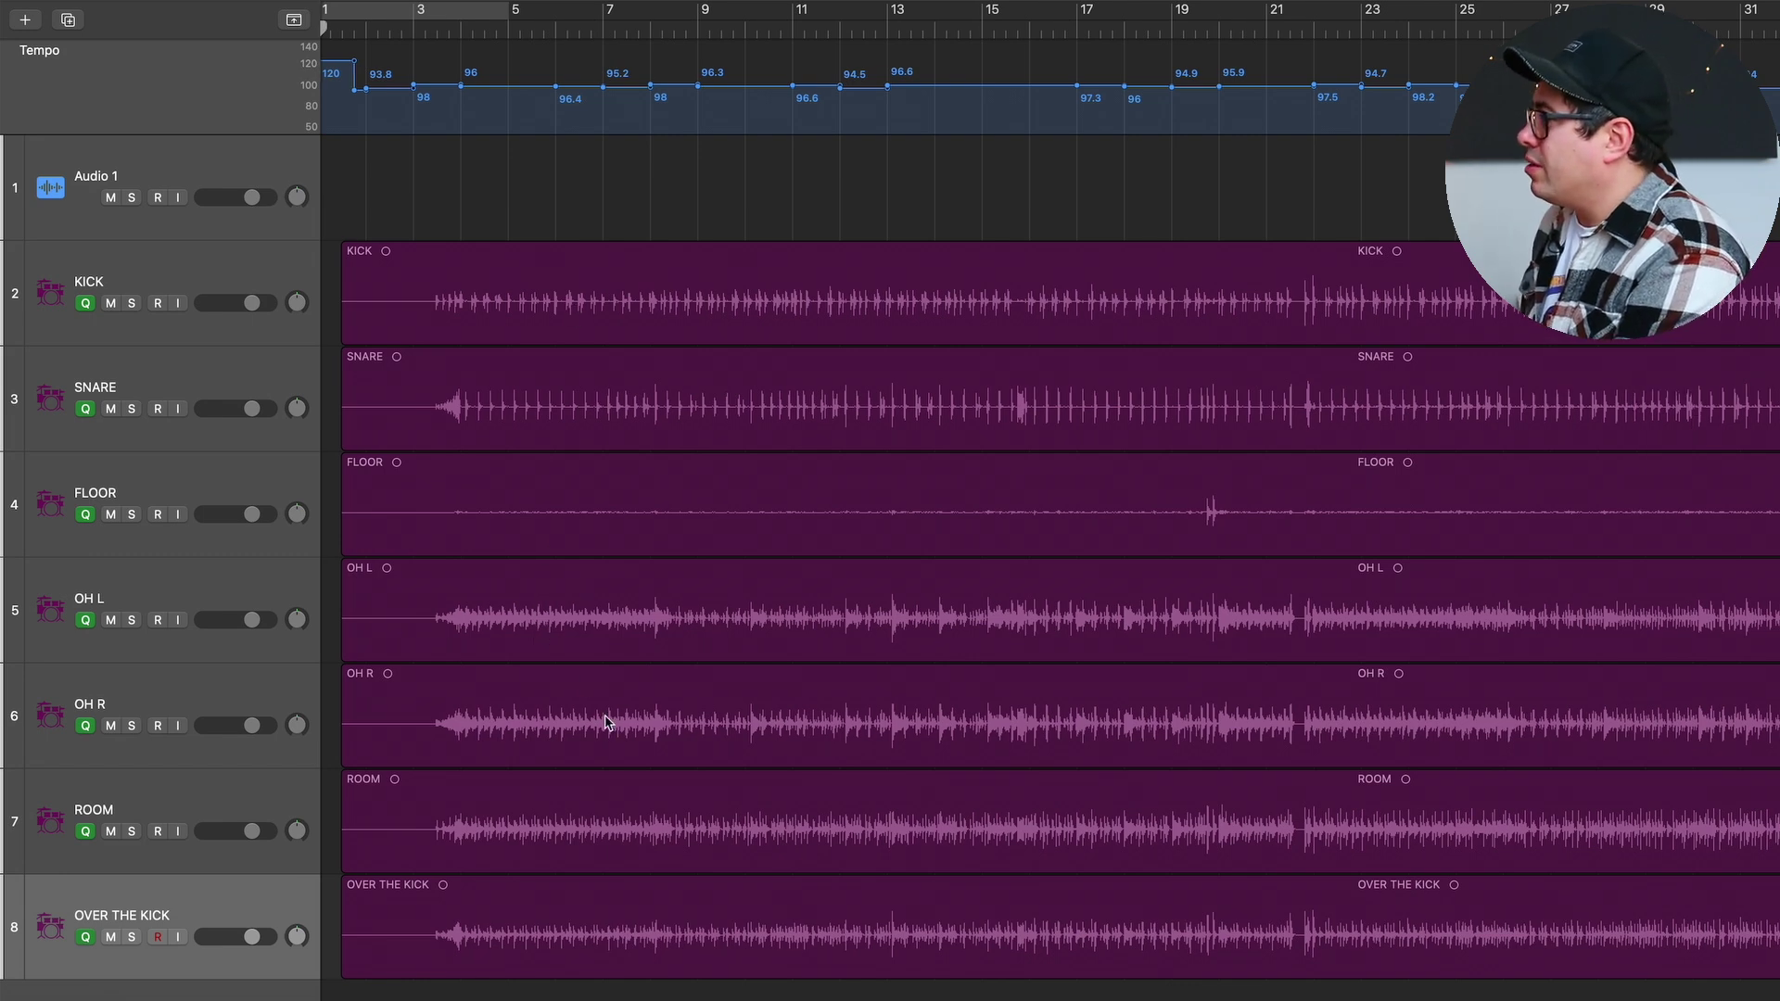
# Drag the drum stems' beat marker onto the waveform onset in the Smart Tempo editor, then return to the mixer
pyautogui.doubleClick(557, 674)
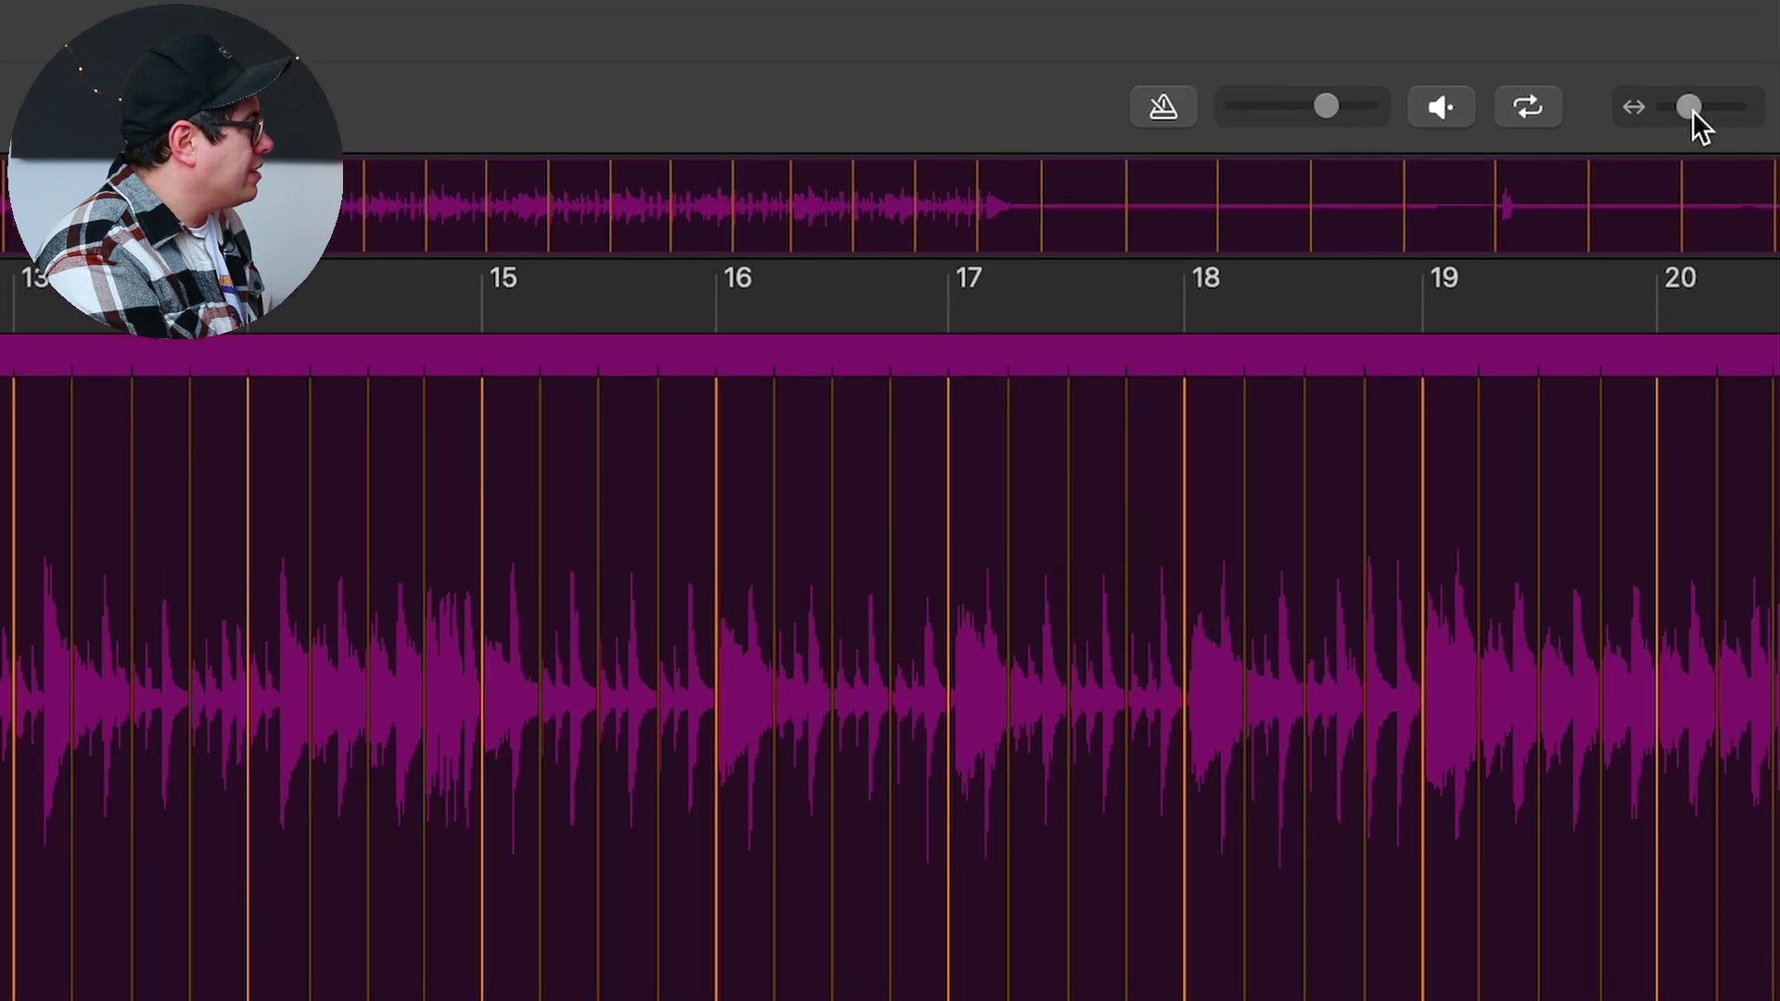
pyautogui.moveTo(1710, 253); pyautogui.dragTo(1724, 252)
pyautogui.moveTo(671, 944); pyautogui.dragTo(754, 943)
pyautogui.press('e')
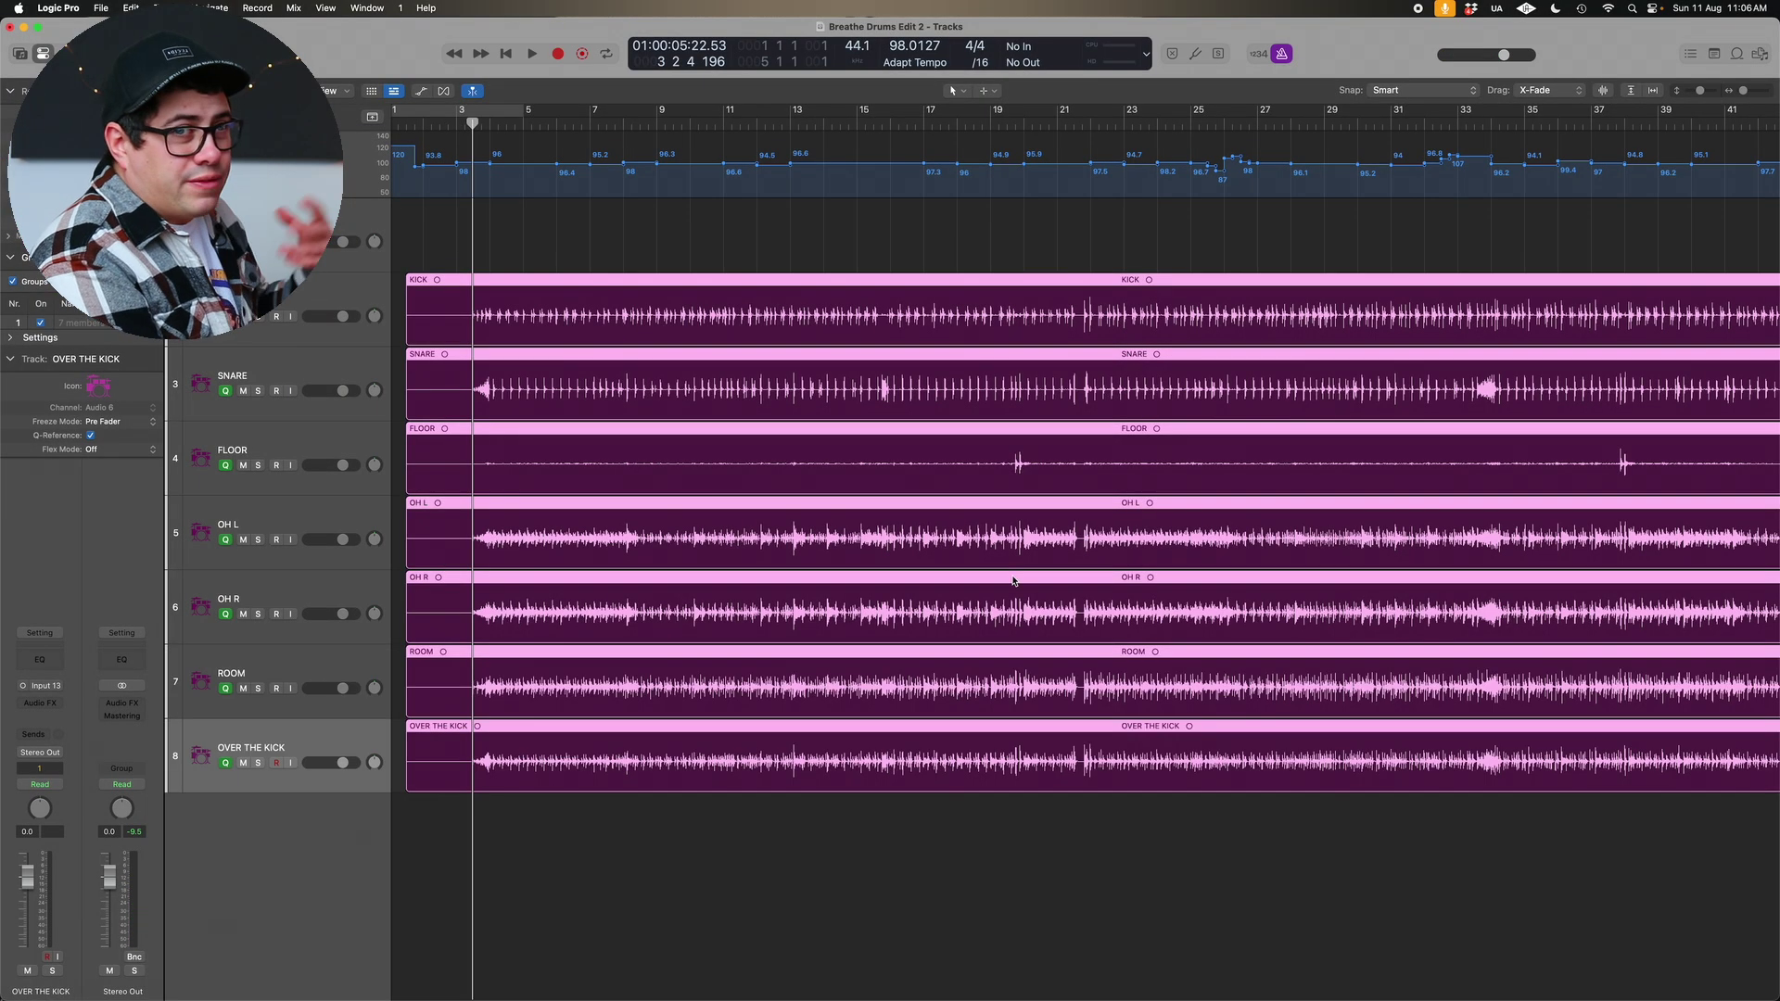
pyautogui.press('x')
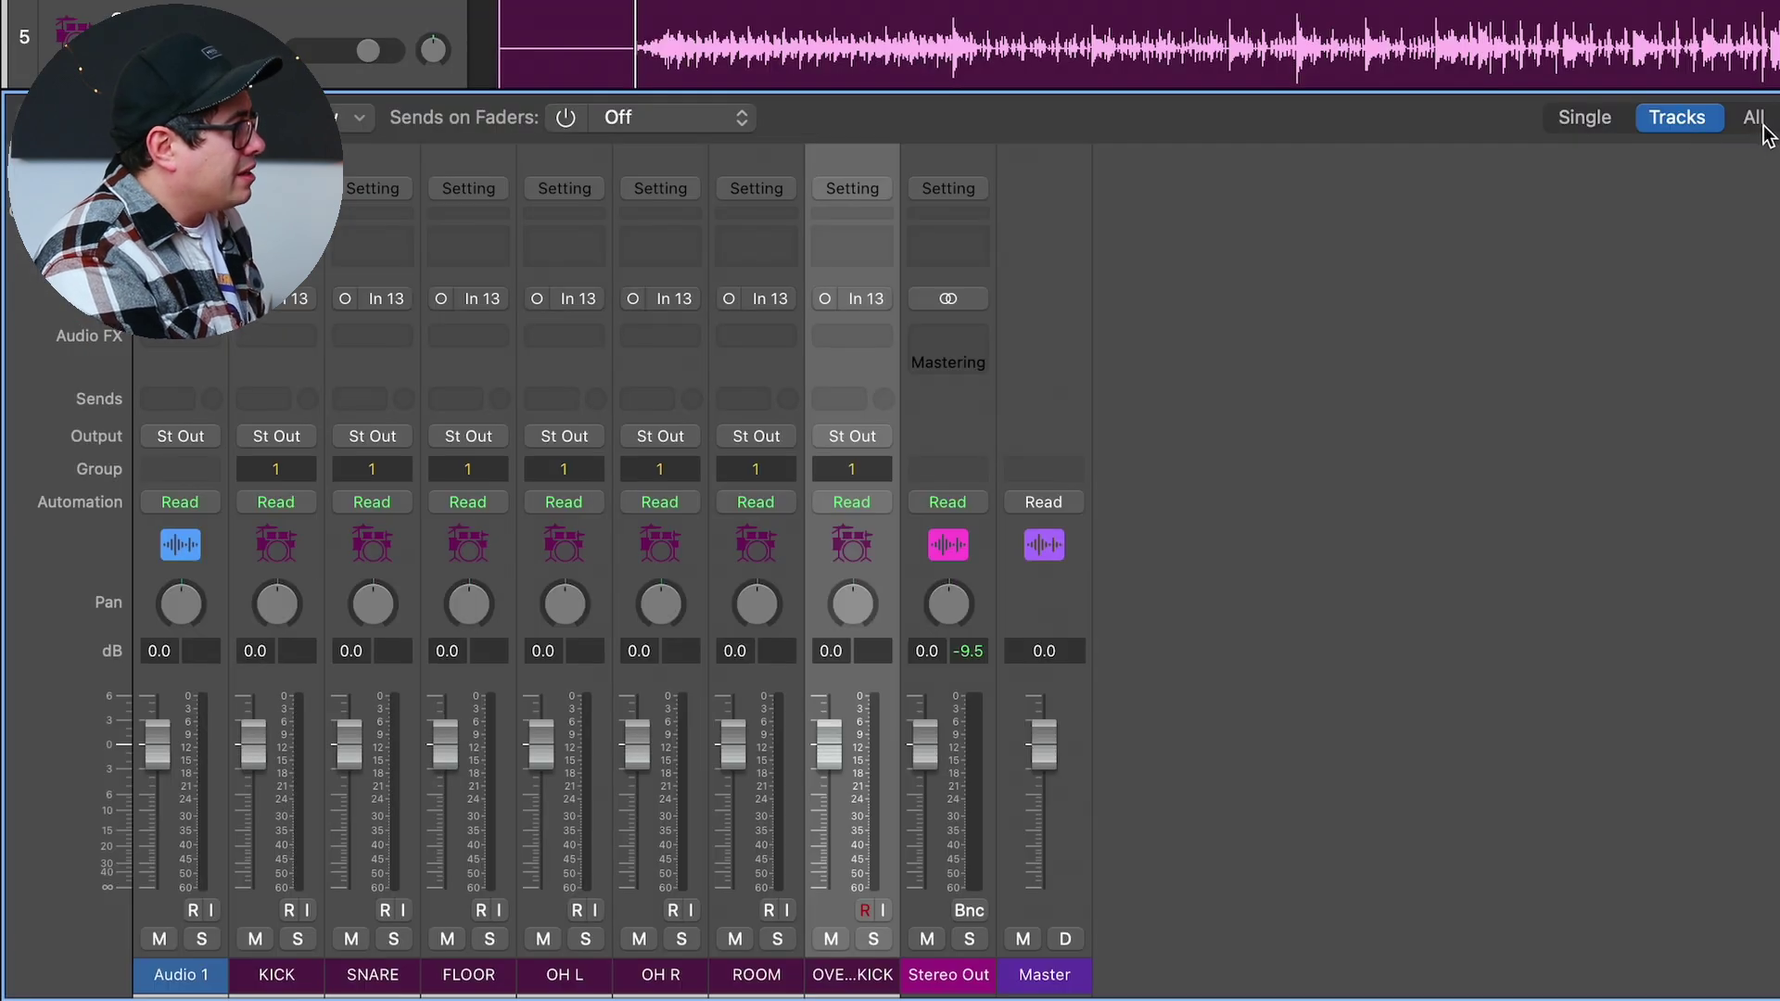
# Create an arrange track for the Click channel and raise its Klopfgeist tuning to 0.76
pyautogui.click(1758, 123)
pyautogui.click(1057, 545)
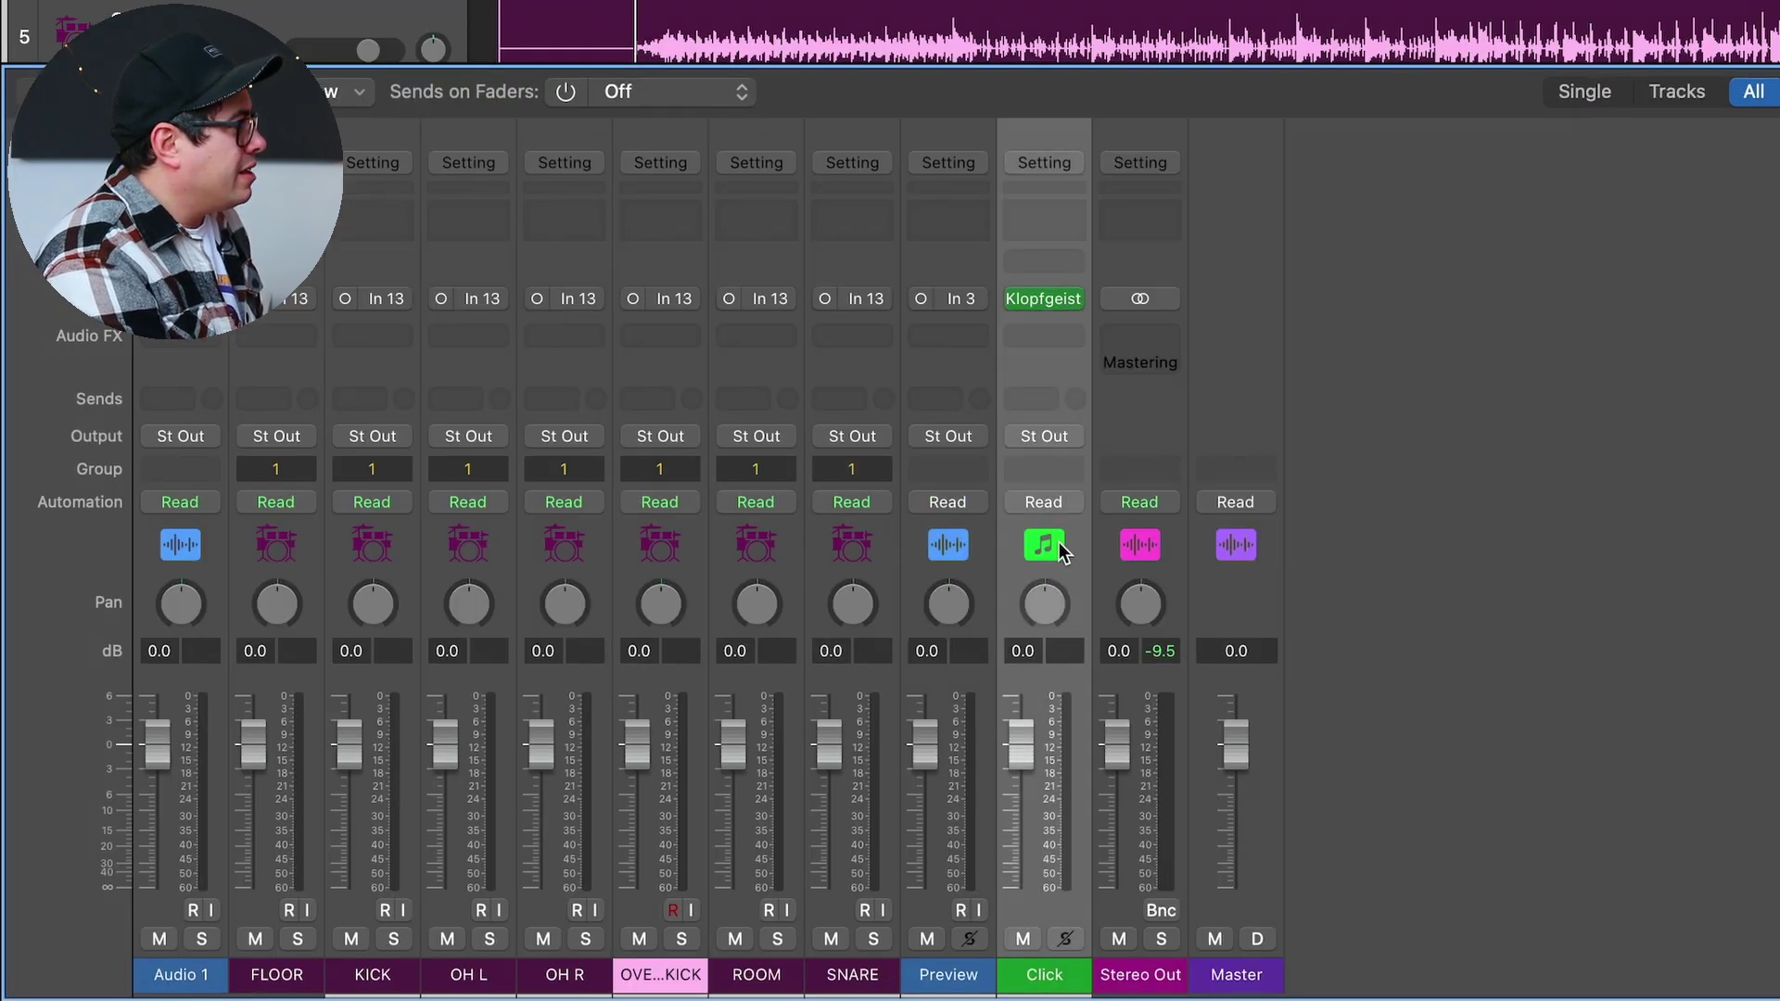
pyautogui.rightClick(1059, 542)
pyautogui.click(1164, 560)
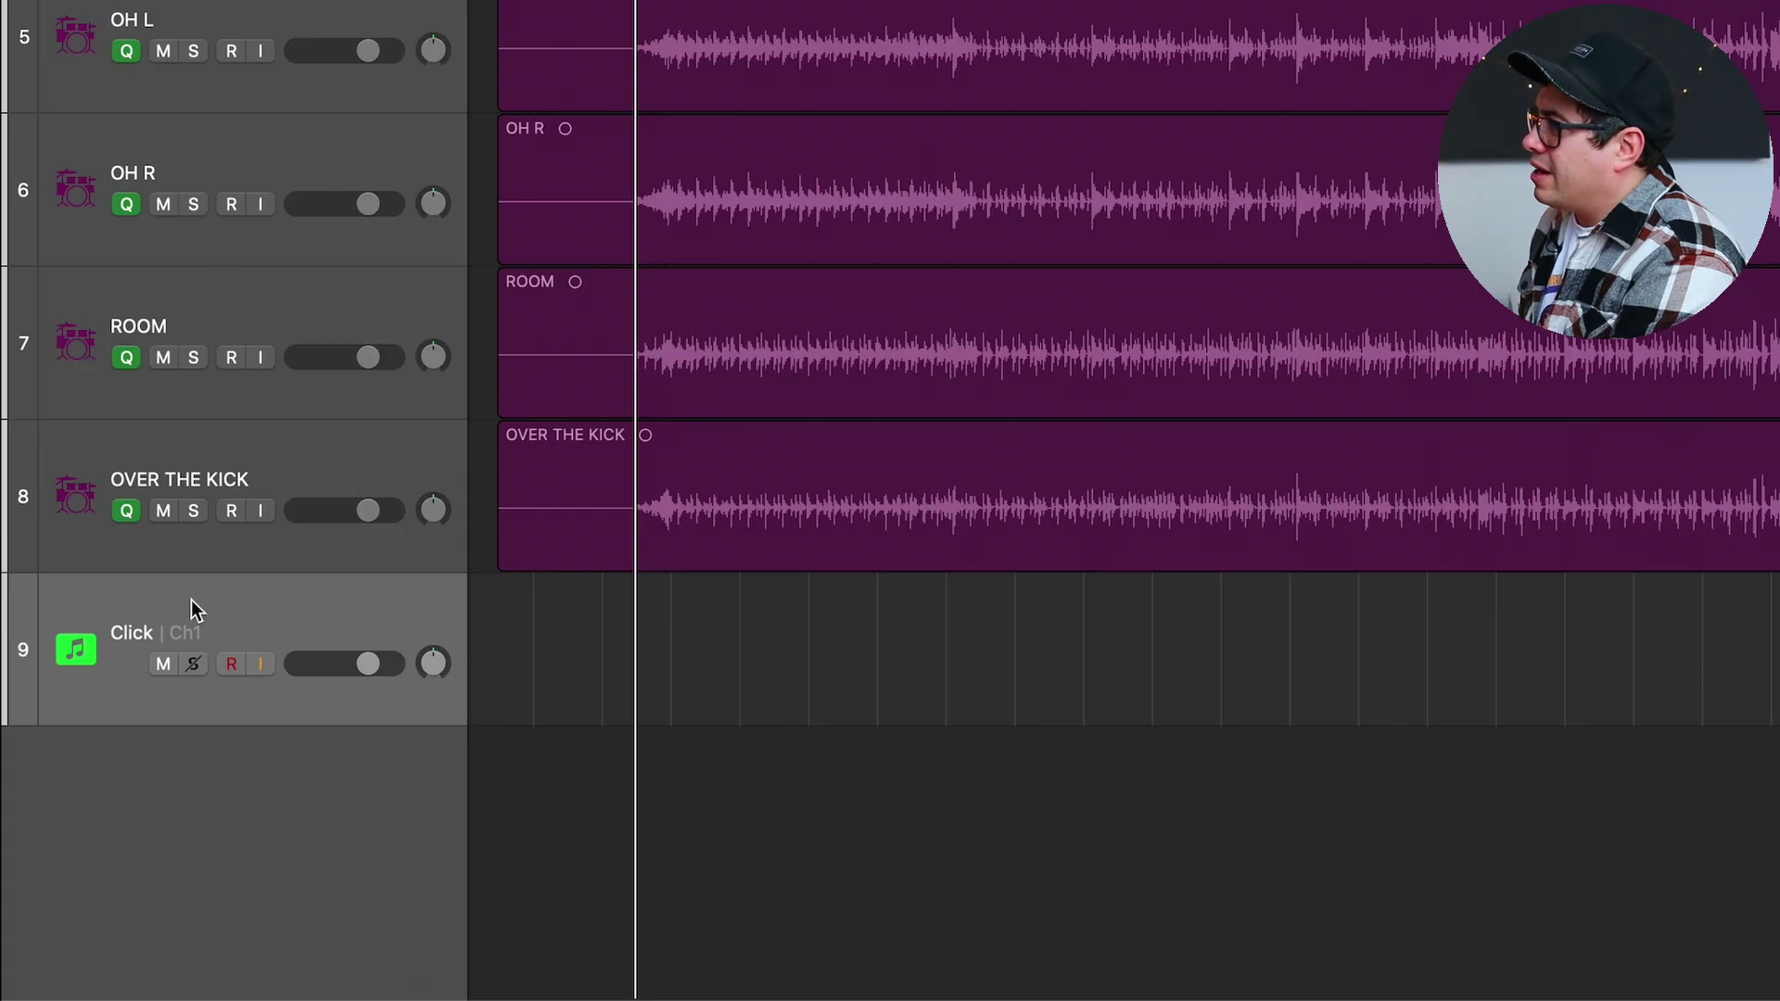
pyautogui.scroll(5, 191, 599)
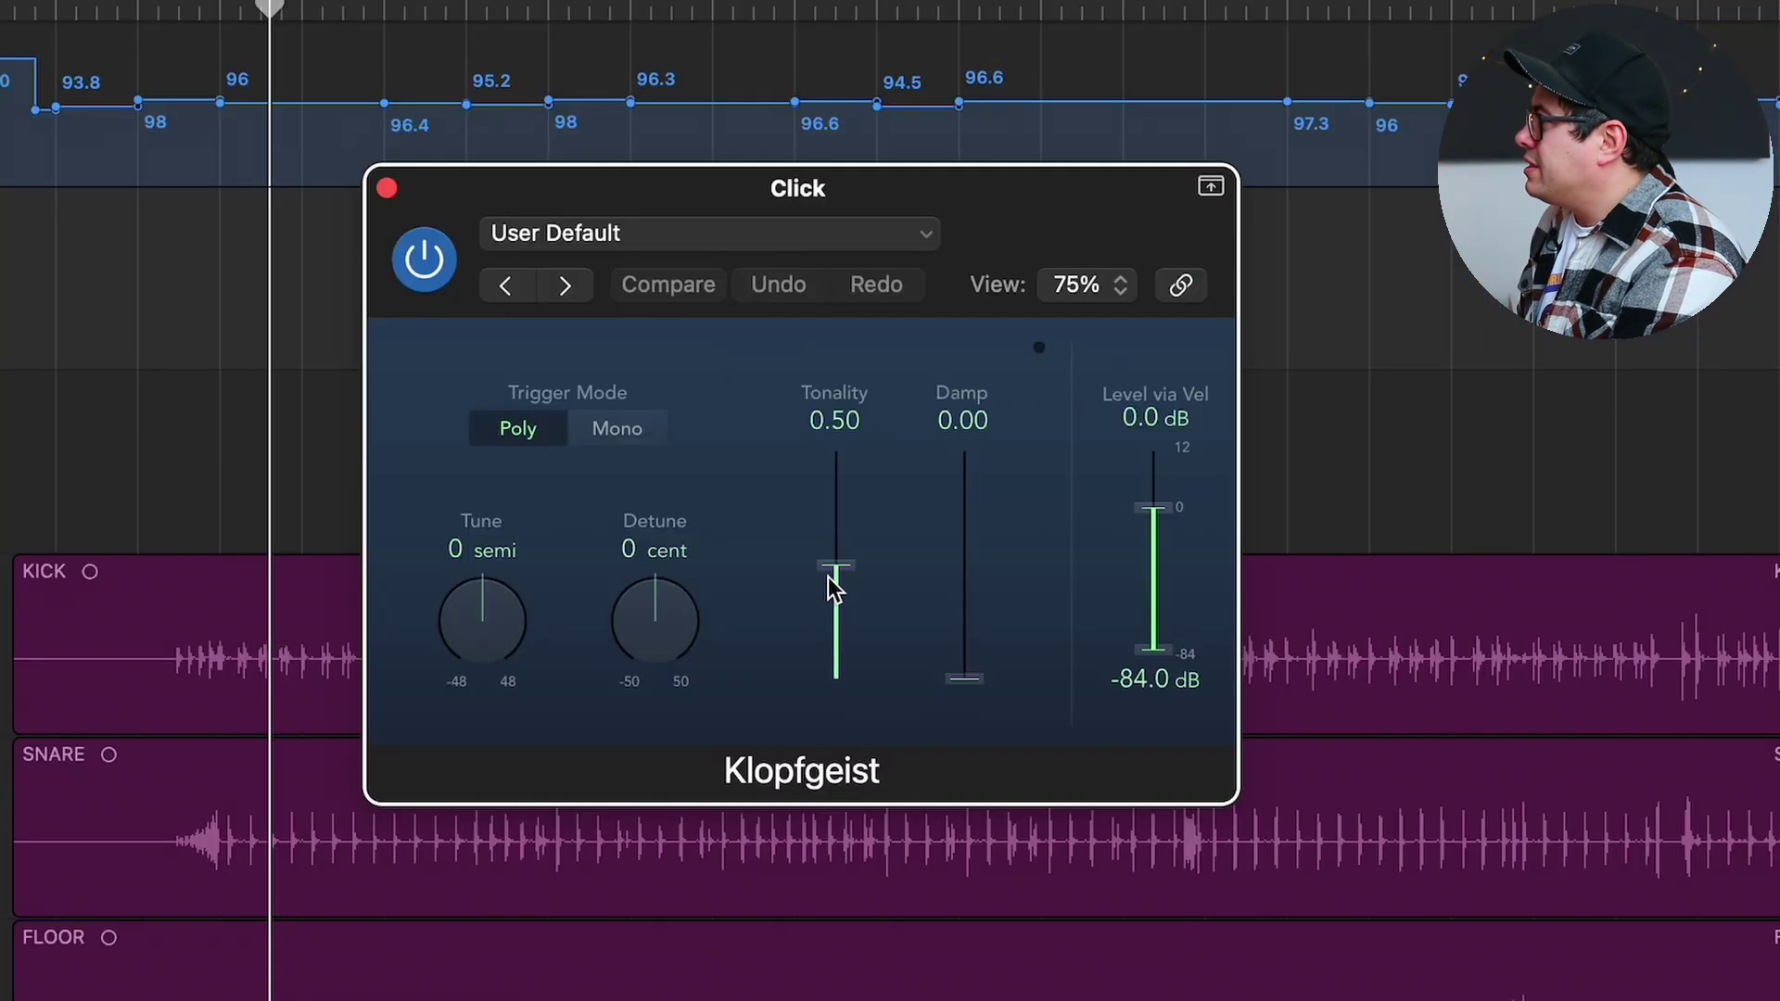
pyautogui.moveTo(834, 580); pyautogui.dragTo(844, 514)
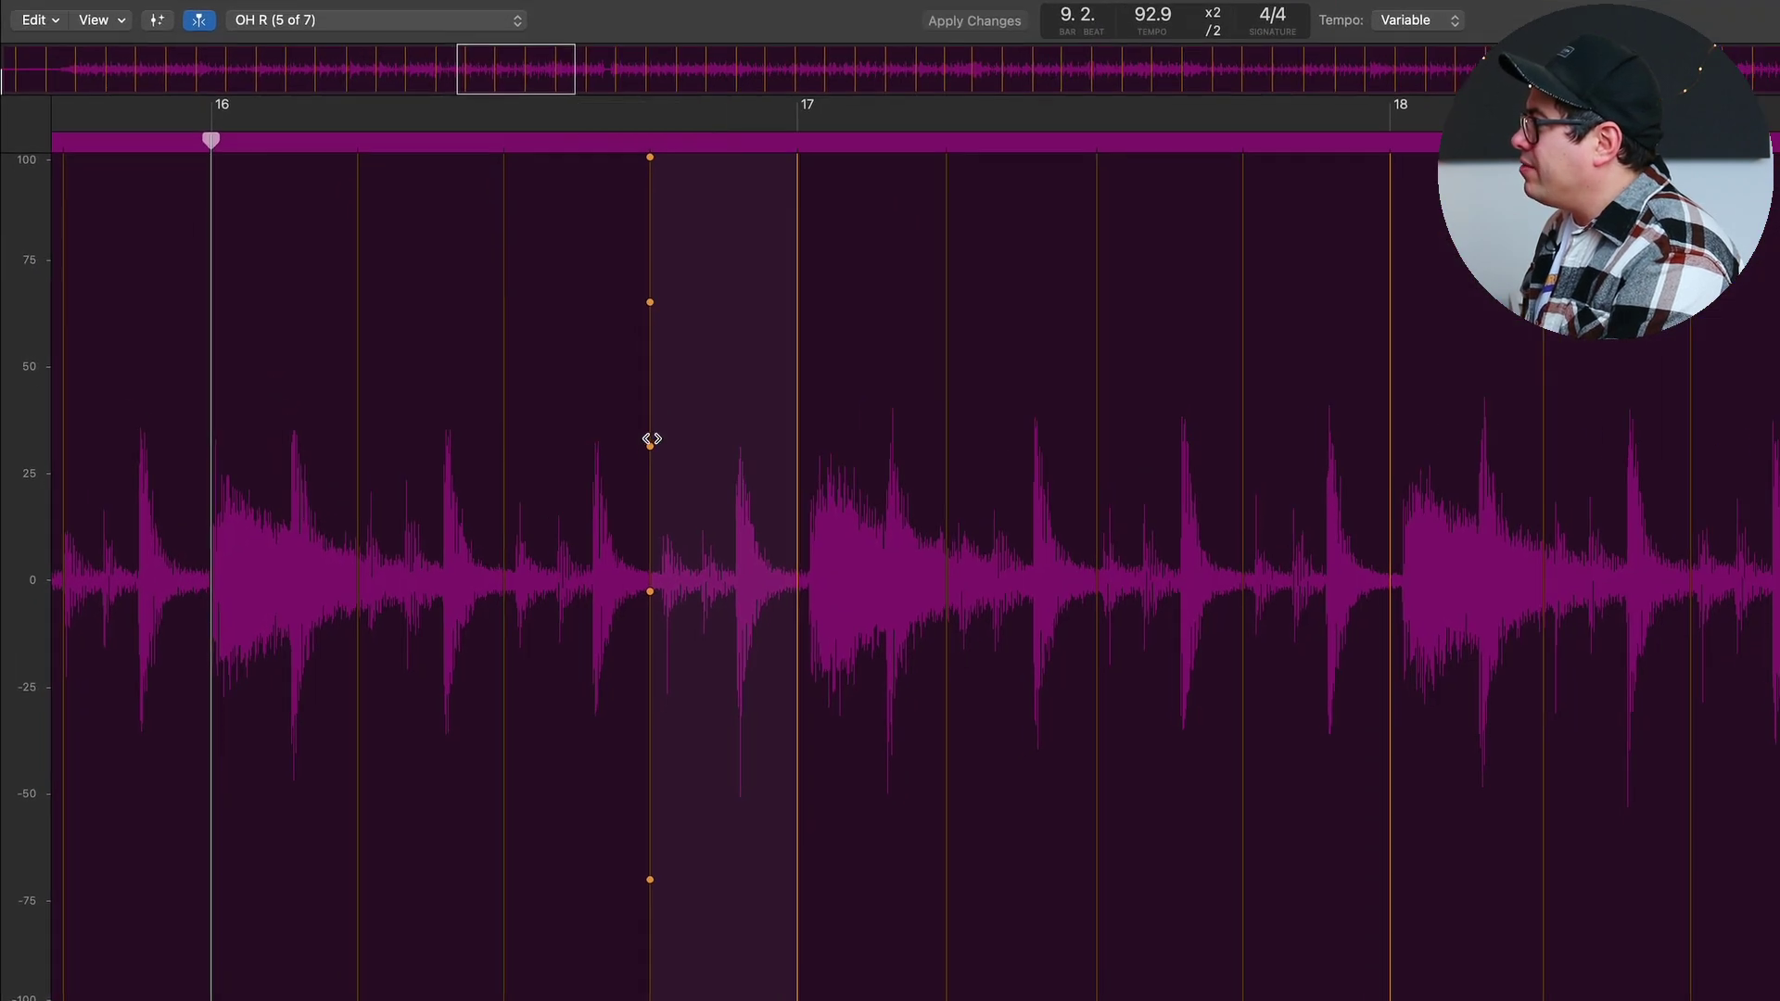
# Move the beat marker between bars 16 and 17 onto the drum hit
pyautogui.click(610, 617)
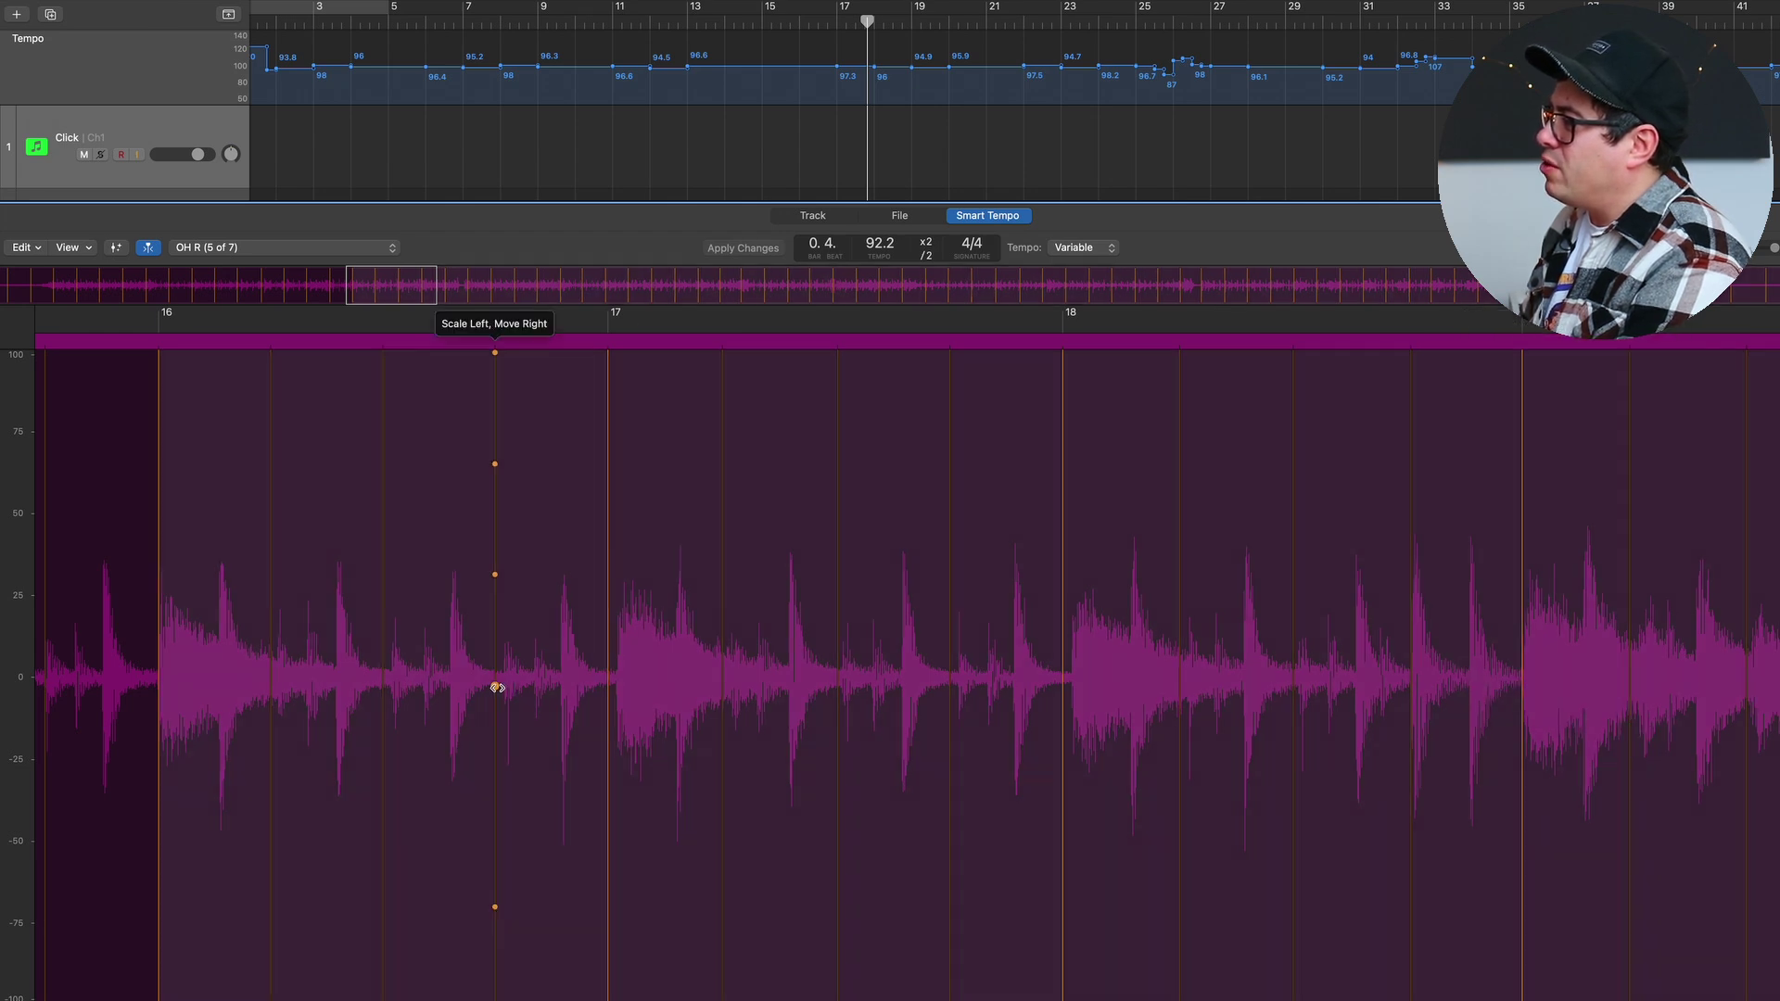
pyautogui.moveTo(495, 687); pyautogui.dragTo(508, 687)
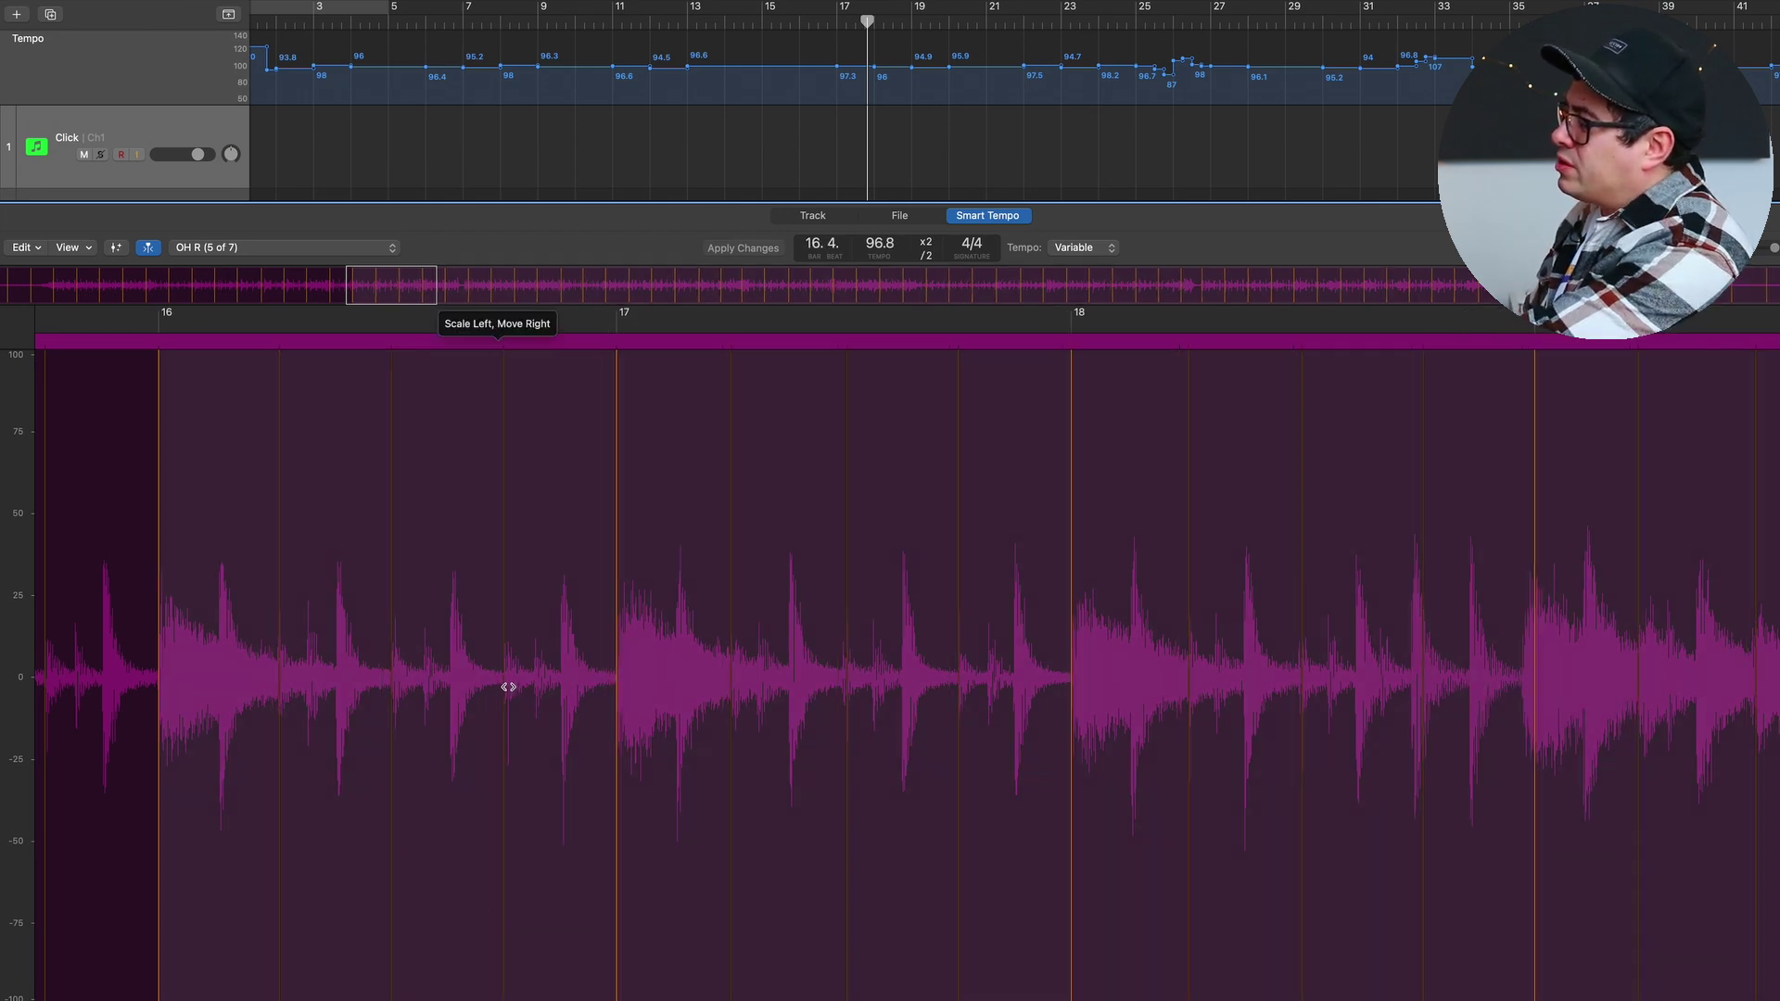
pyautogui.moveTo(507, 687); pyautogui.dragTo(497, 683)
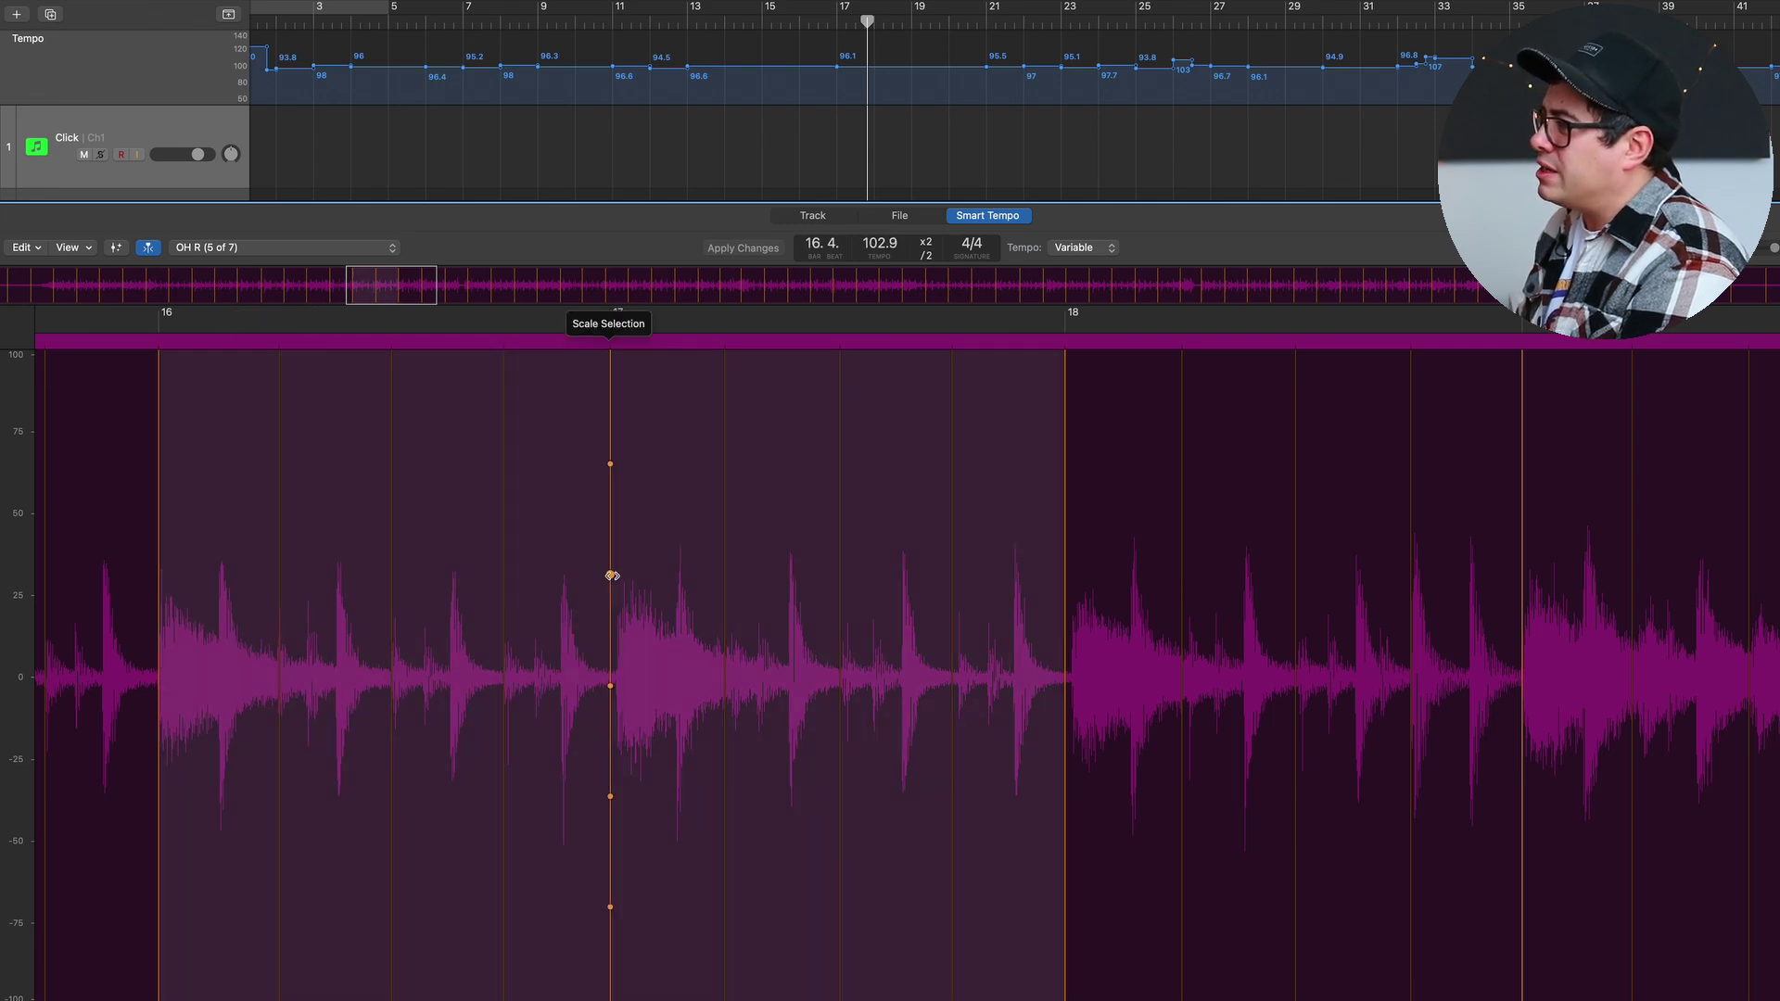
pyautogui.moveTo(610, 575); pyautogui.dragTo(616, 573)
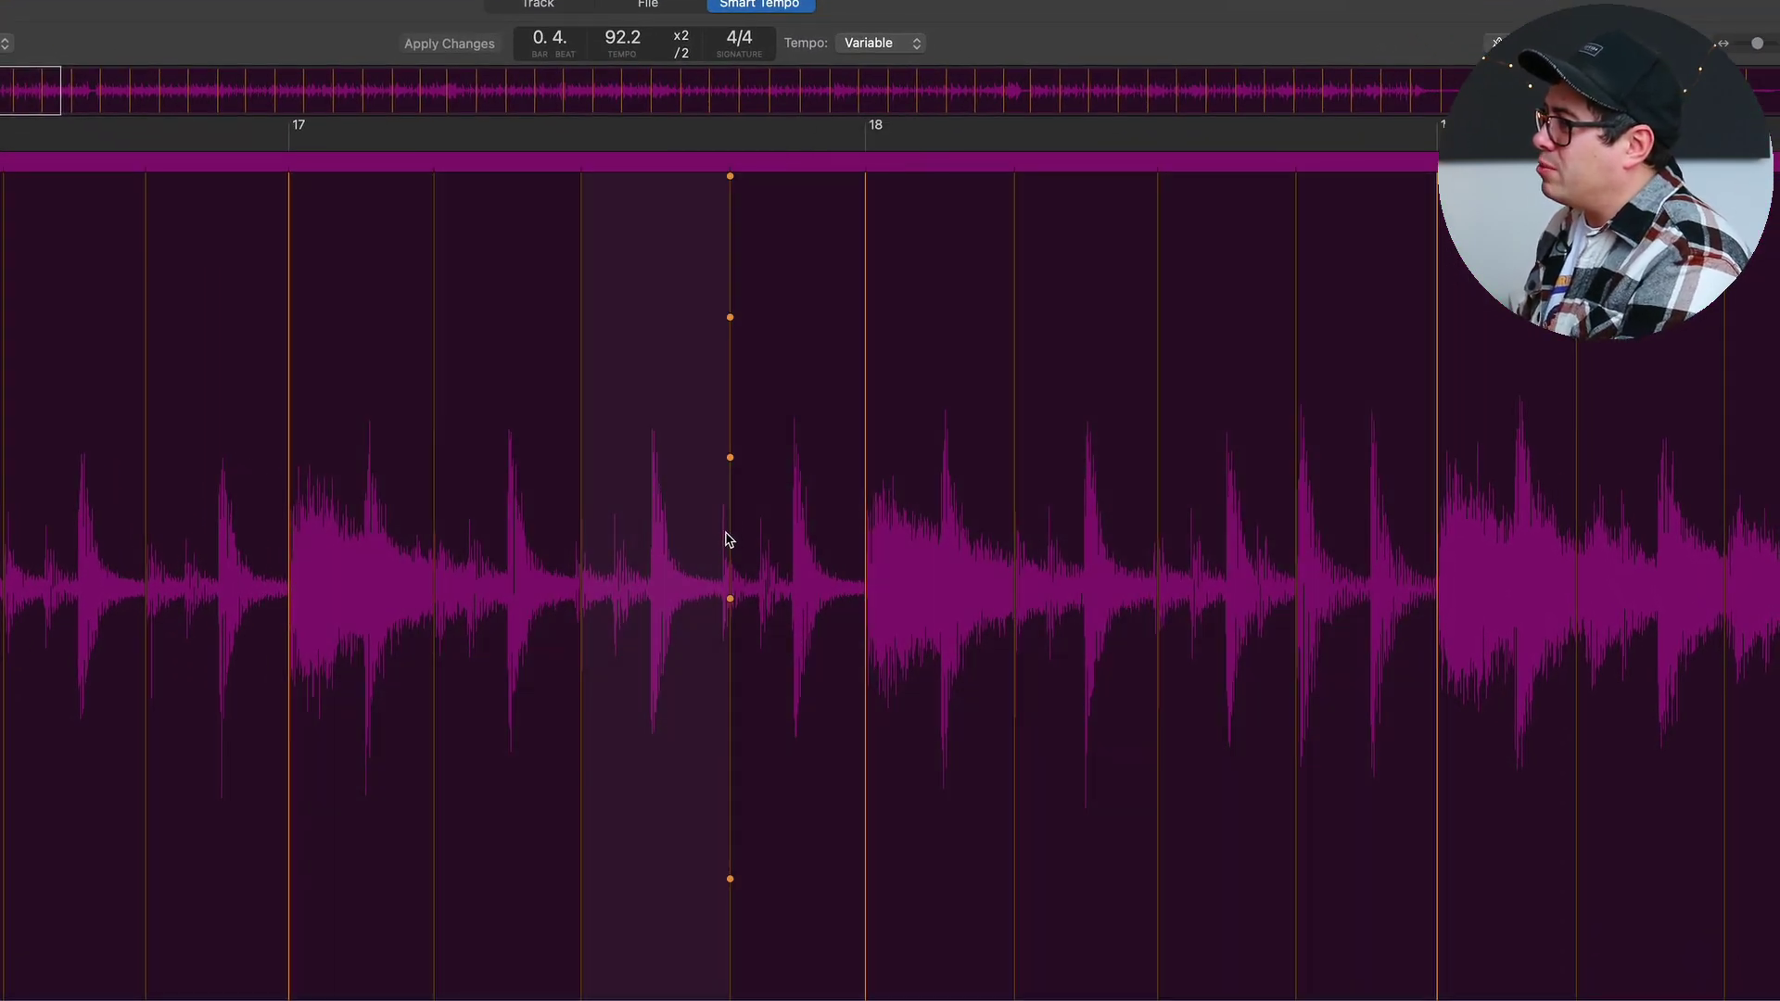
pyautogui.moveTo(730, 316); pyautogui.dragTo(723, 316)
pyautogui.moveTo(714, 551); pyautogui.dragTo(572, 315)
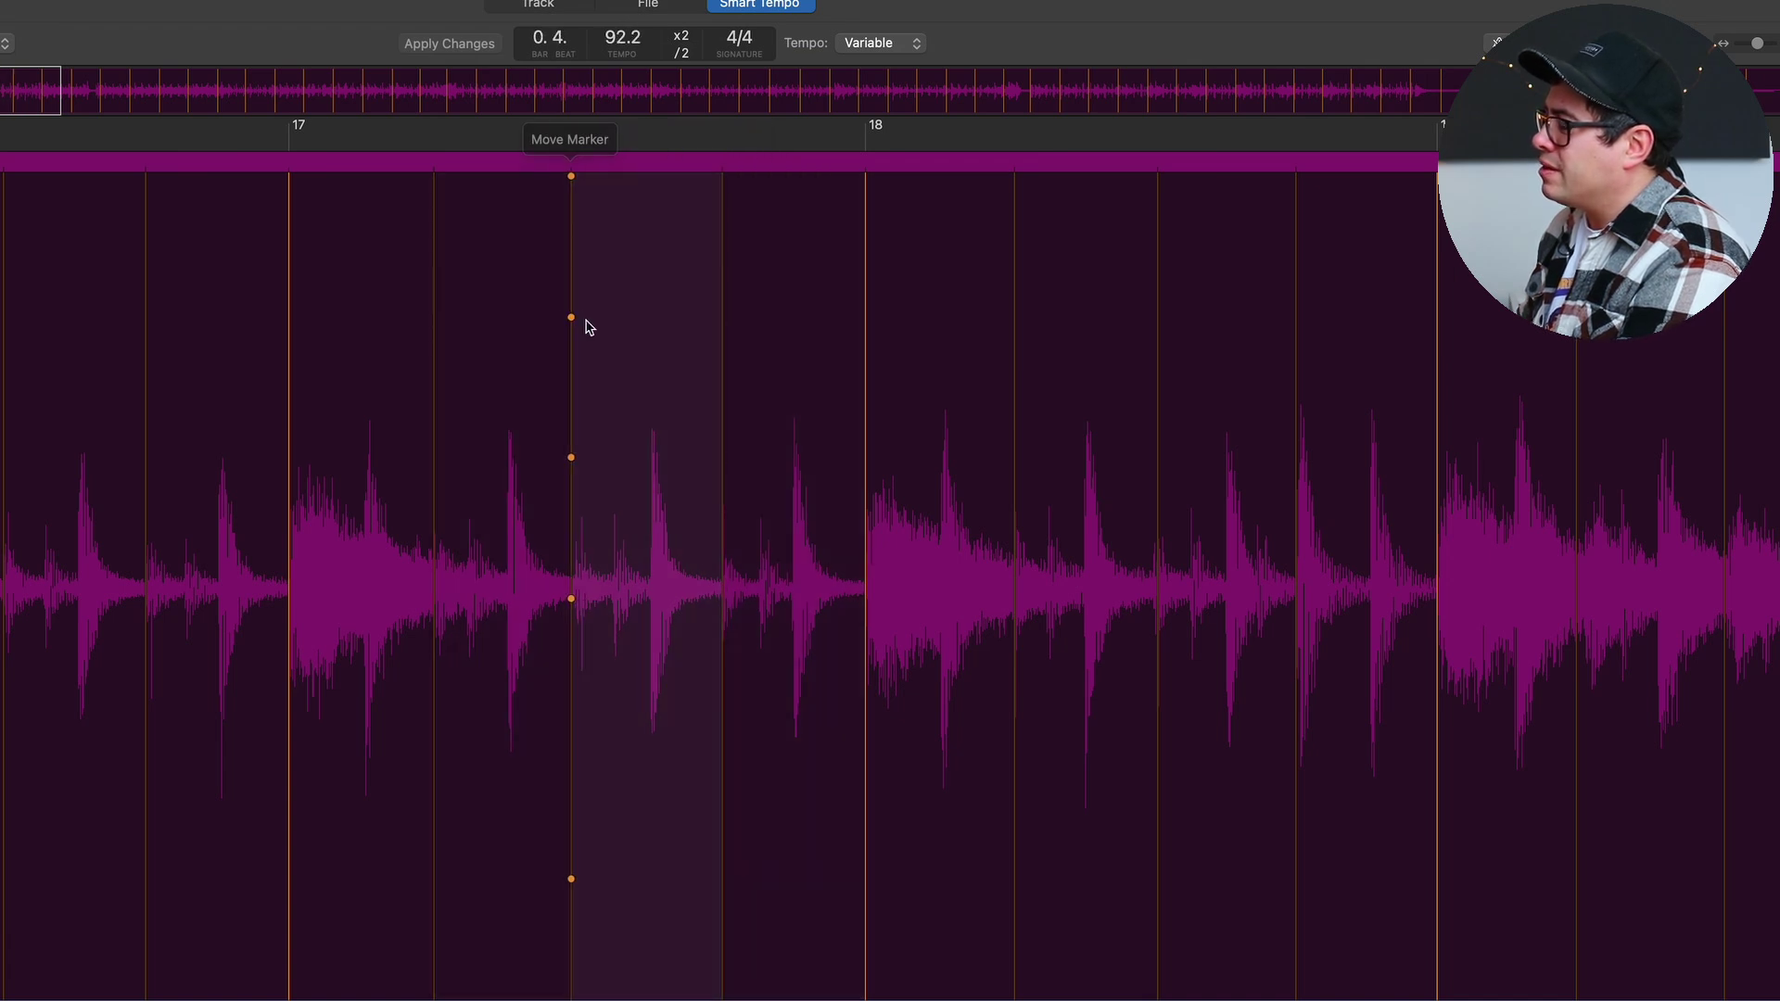
pyautogui.hscroll(-6, 838, 393)
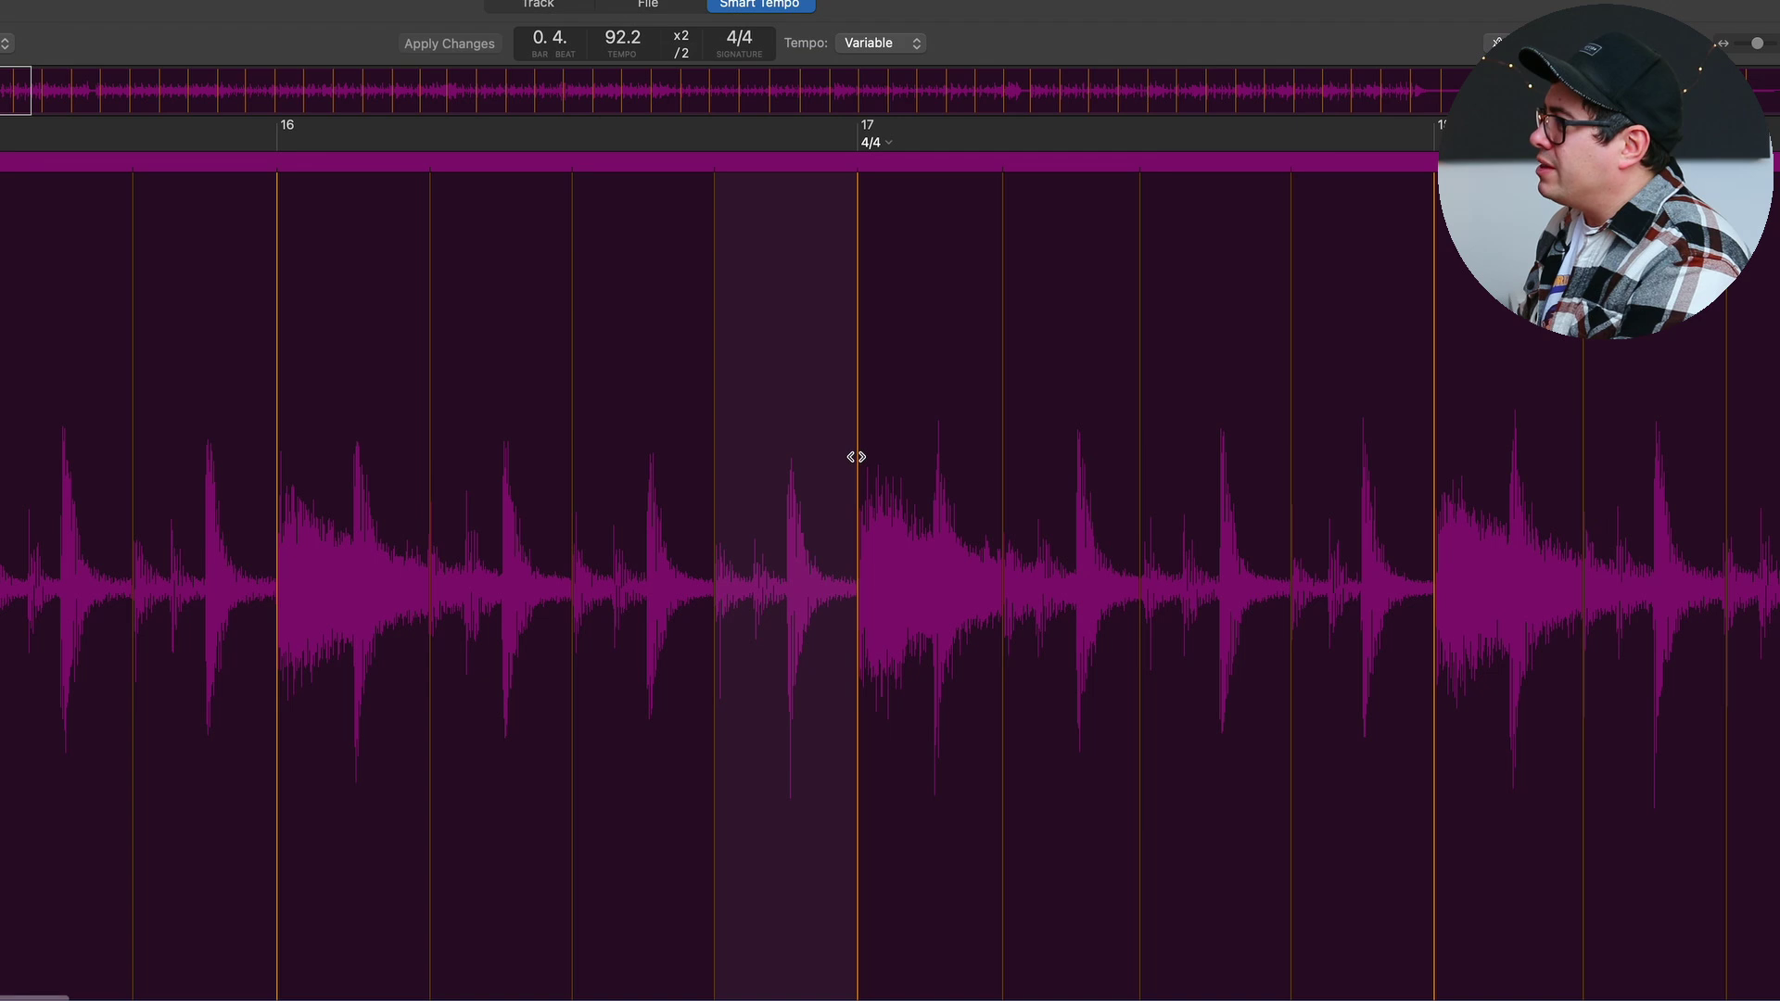
pyautogui.hscroll(-3, 1149, 449)
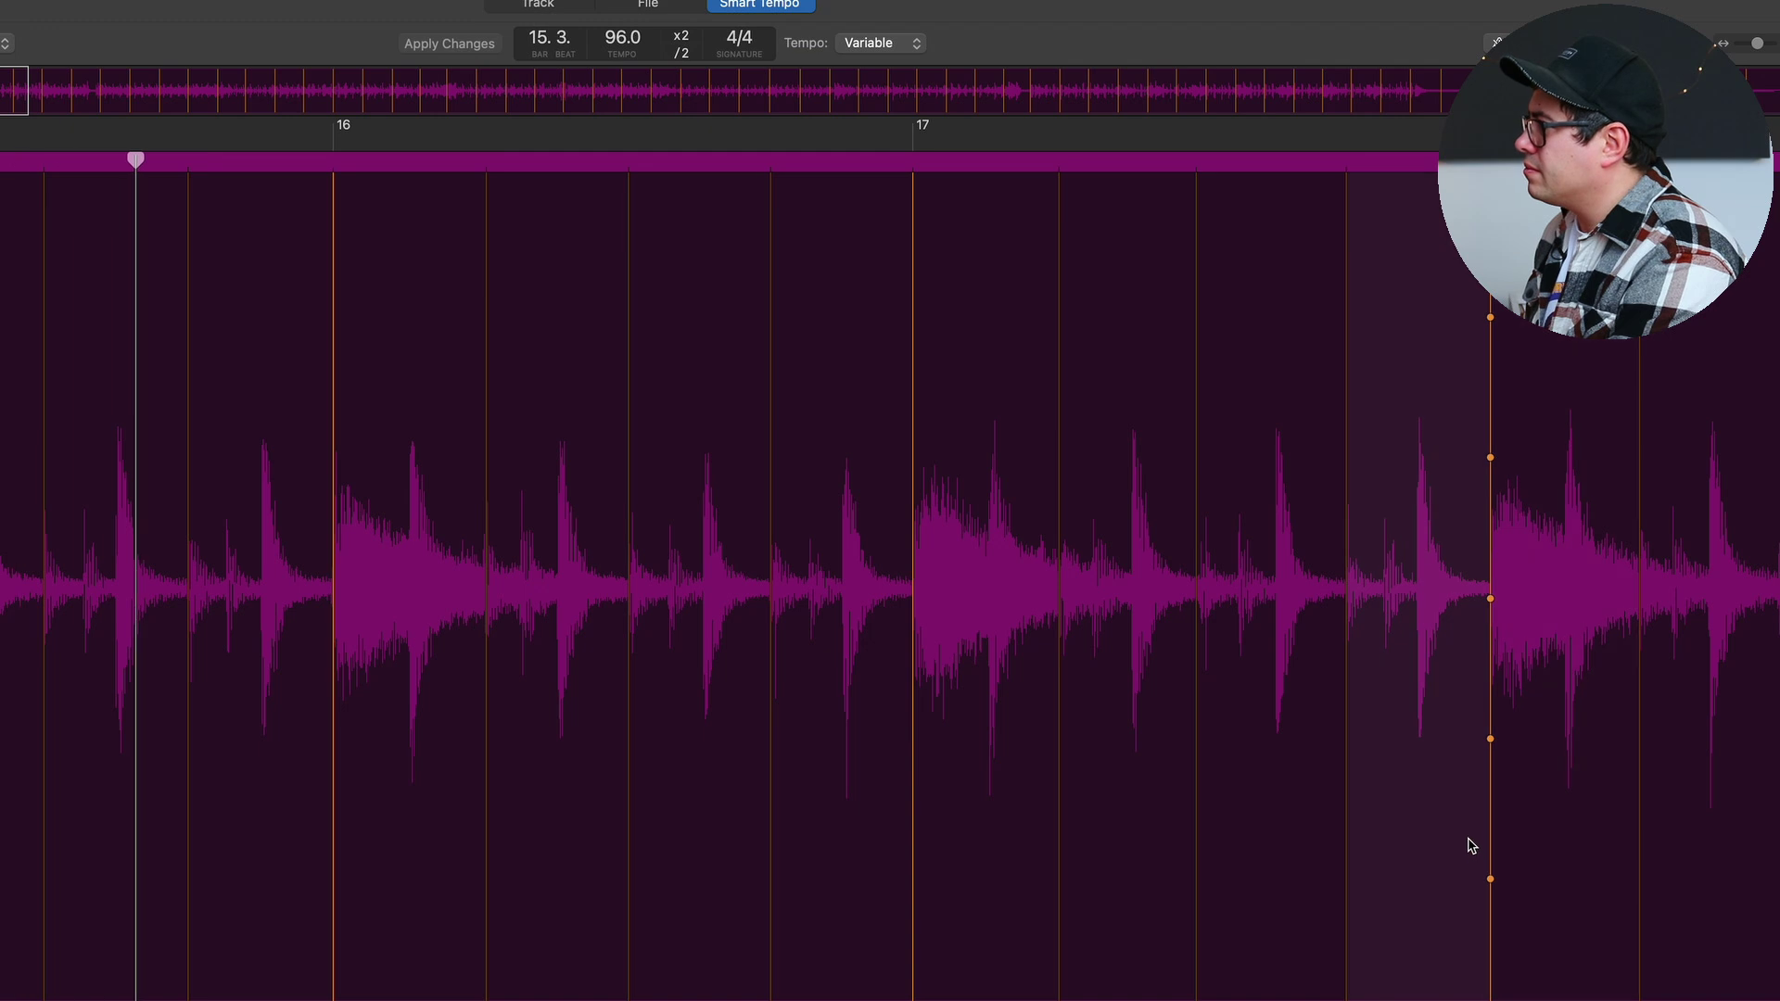
pyautogui.hscroll(5, 1468, 844)
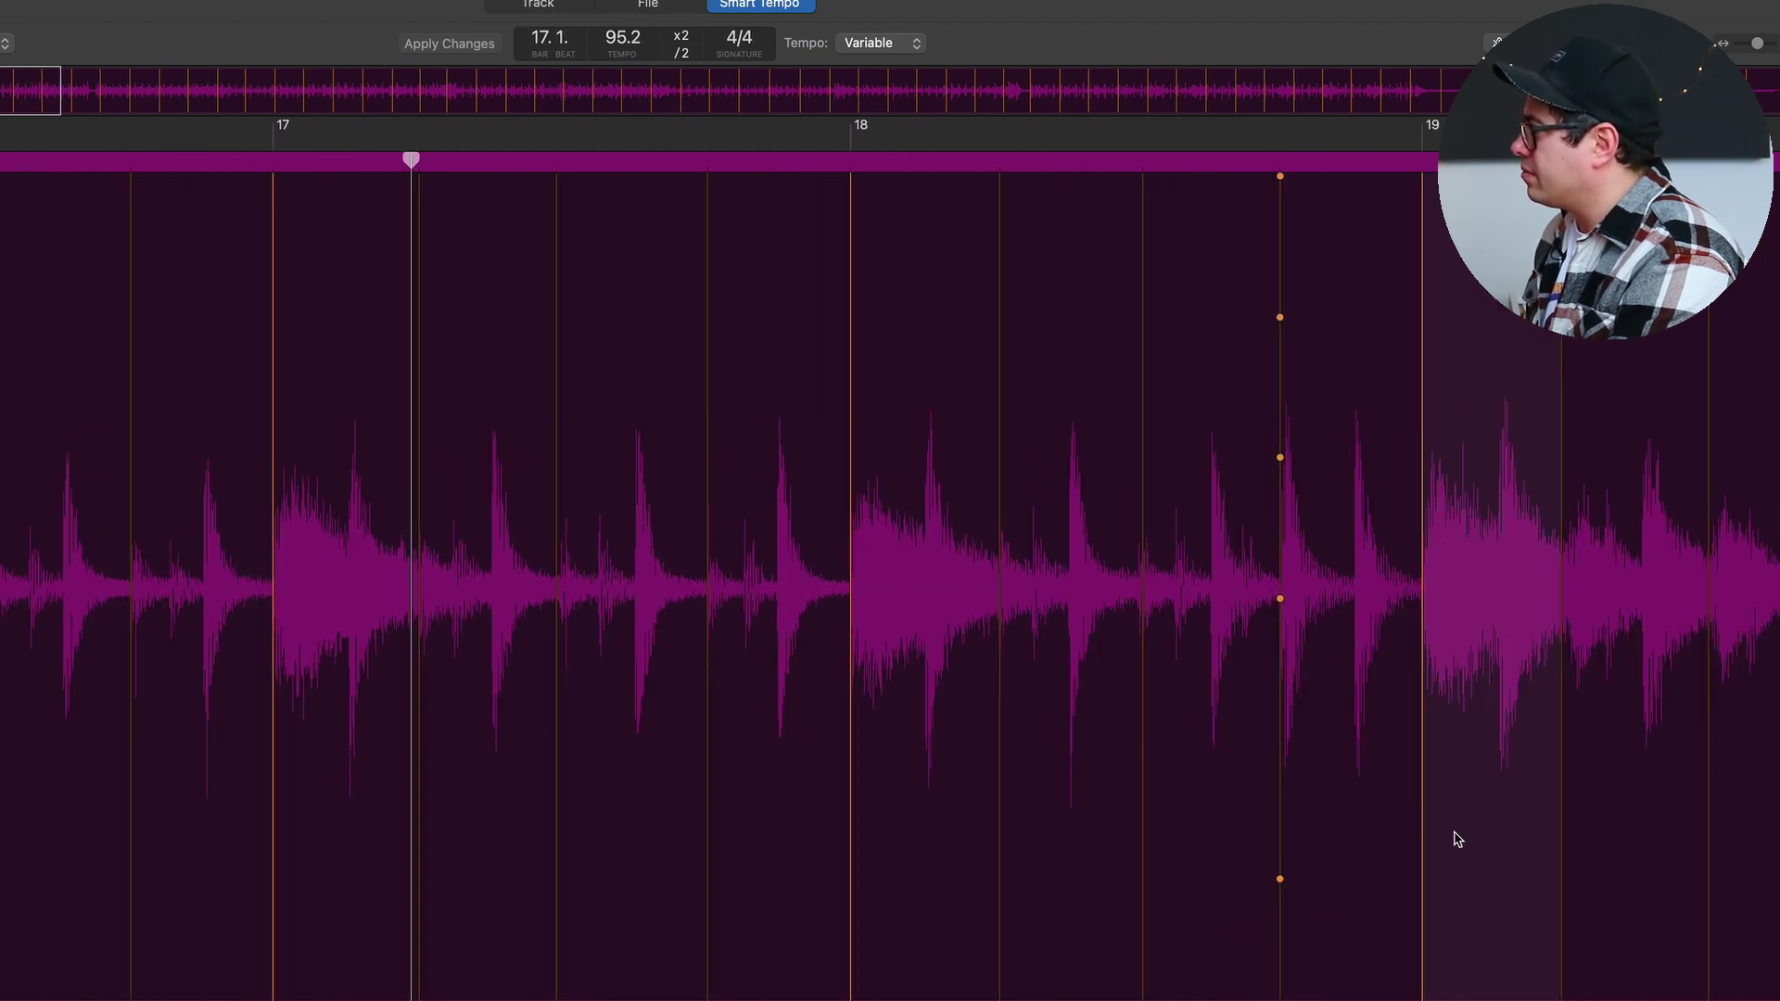
pyautogui.hscroll(1, 1457, 839)
pyautogui.hscroll(10, 1457, 839)
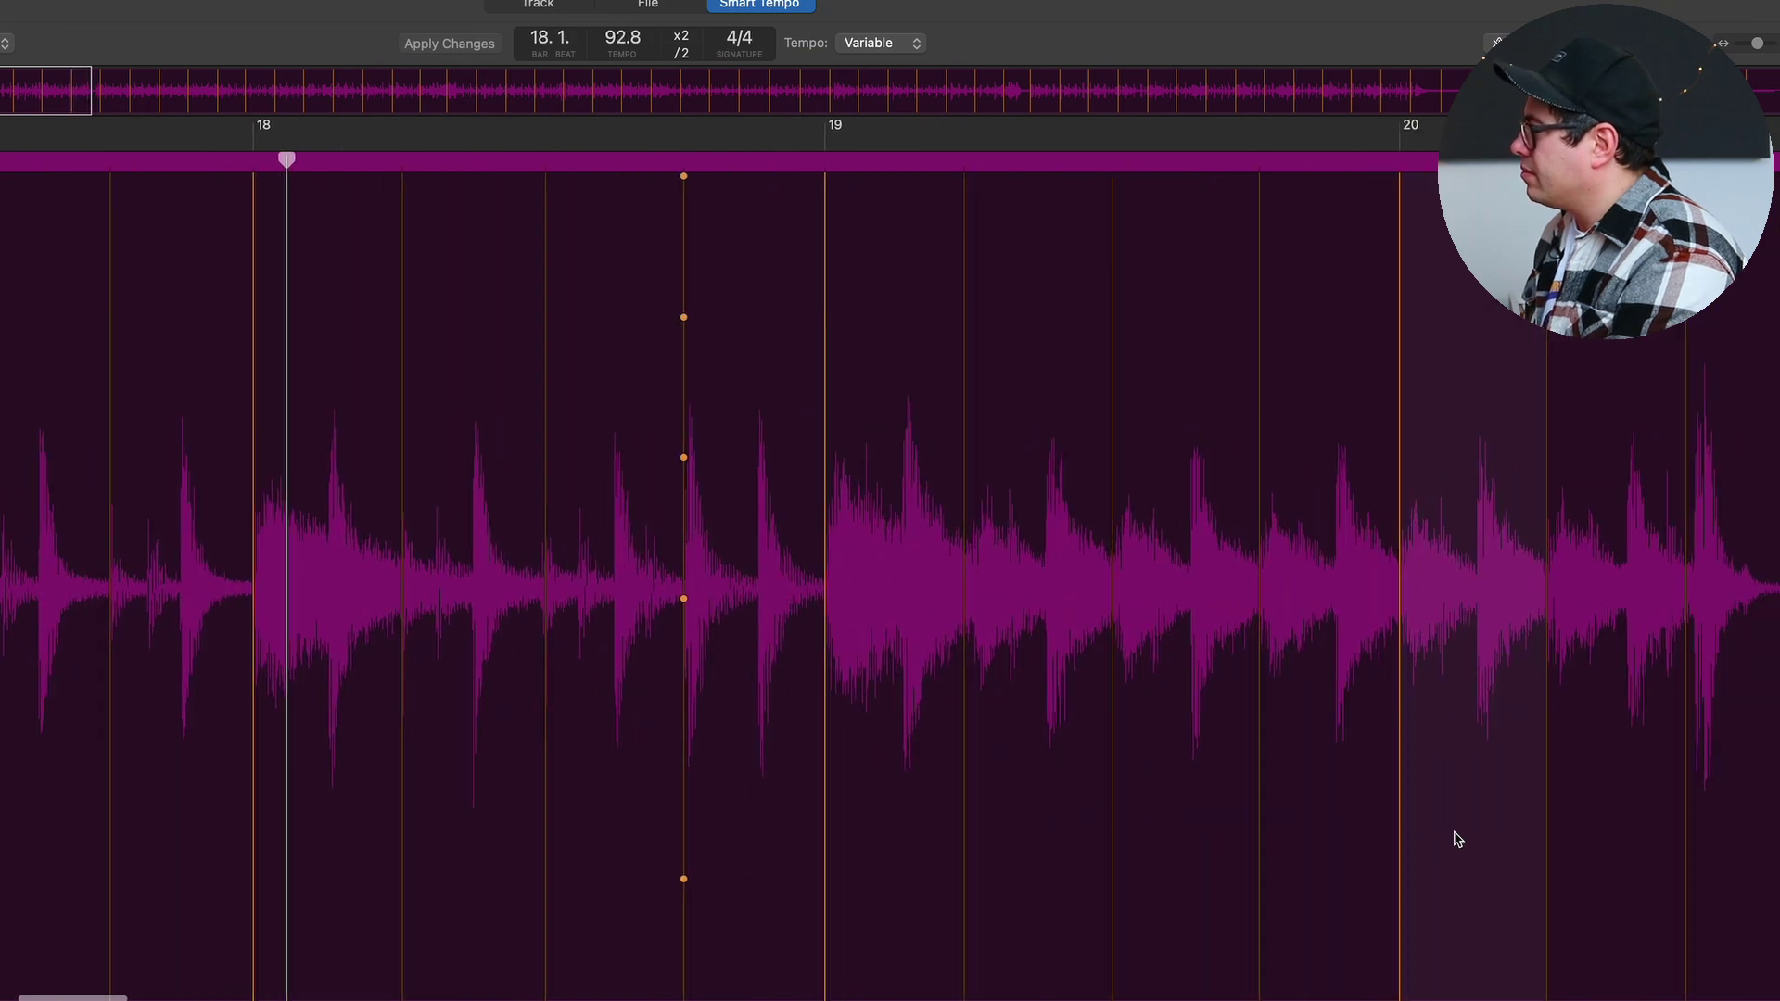
pyautogui.hscroll(2, 1457, 839)
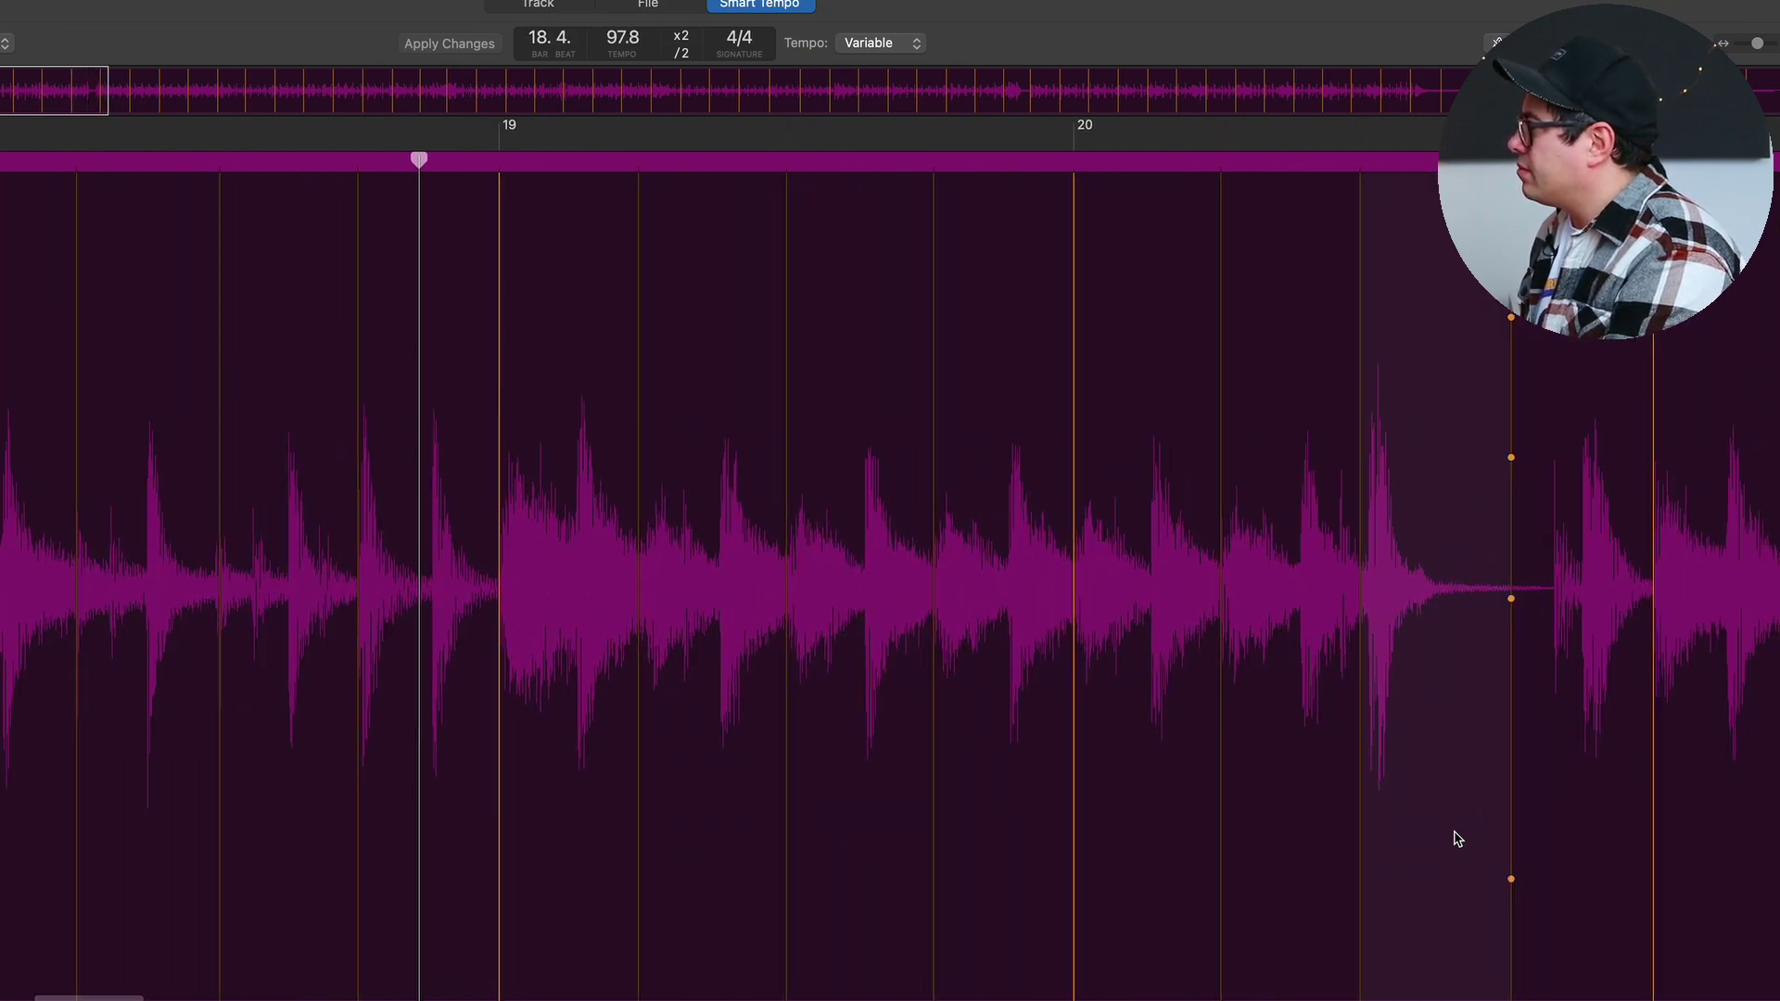
pyautogui.hscroll(4, 1457, 838)
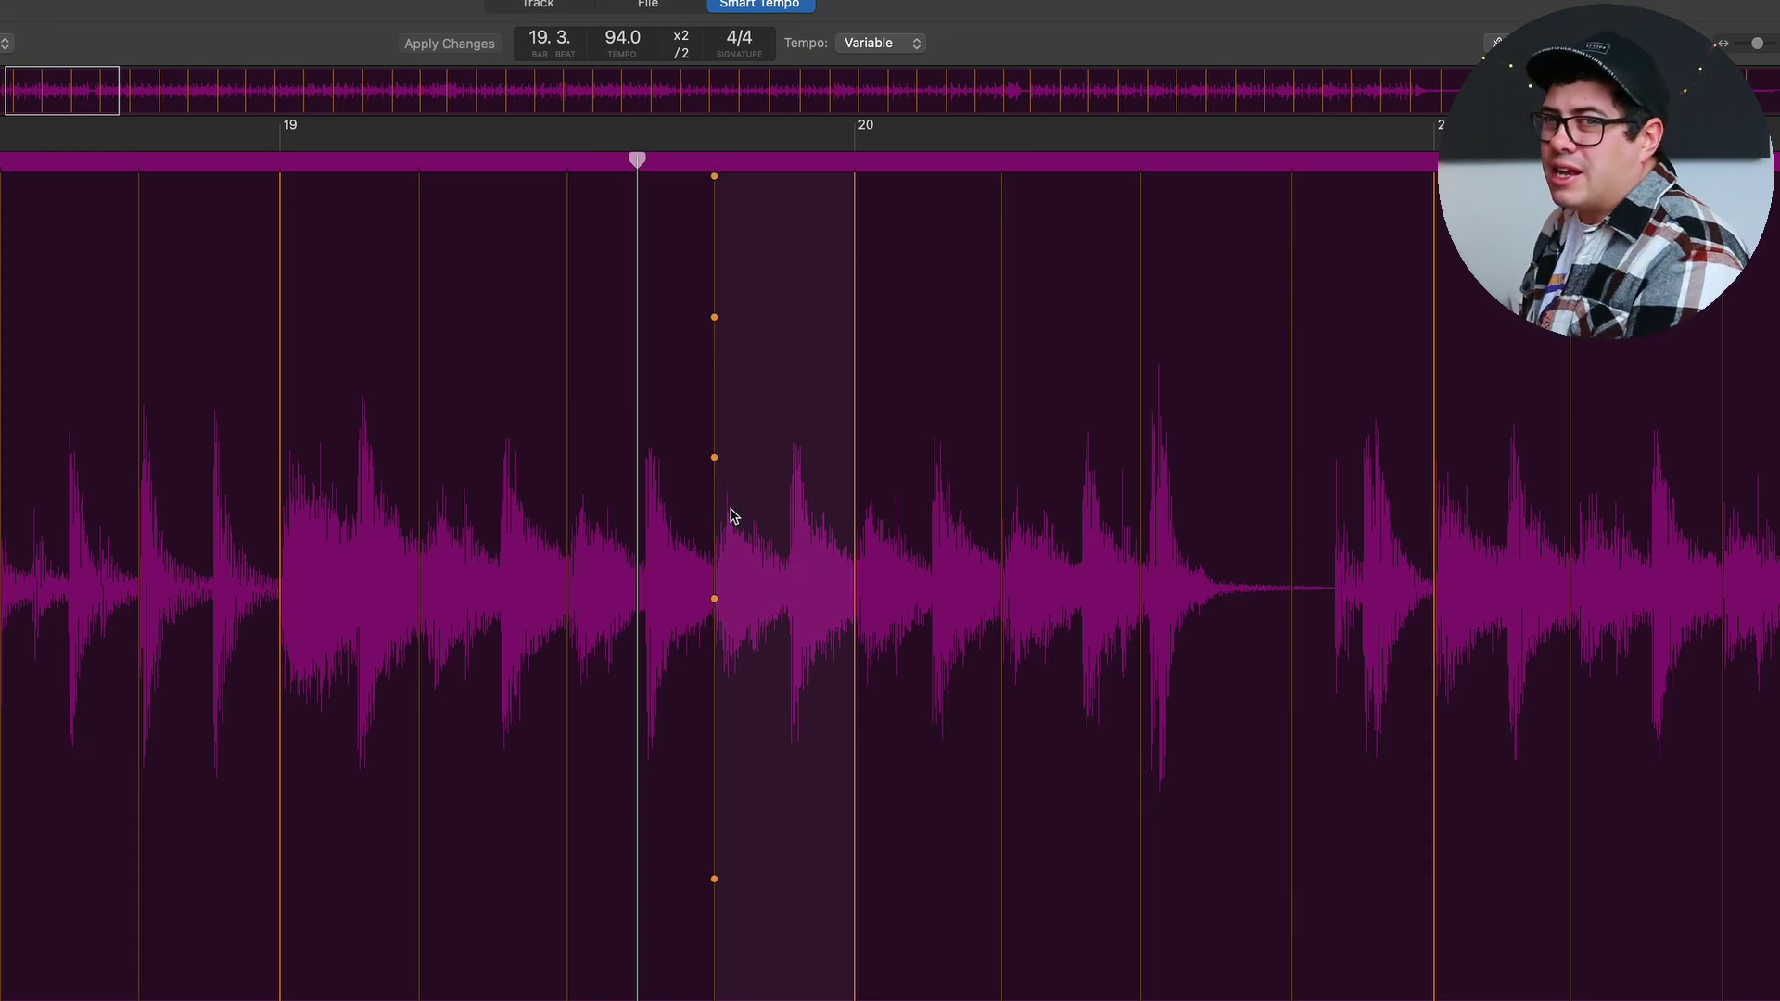
pyautogui.hscroll(1, 1177, 566)
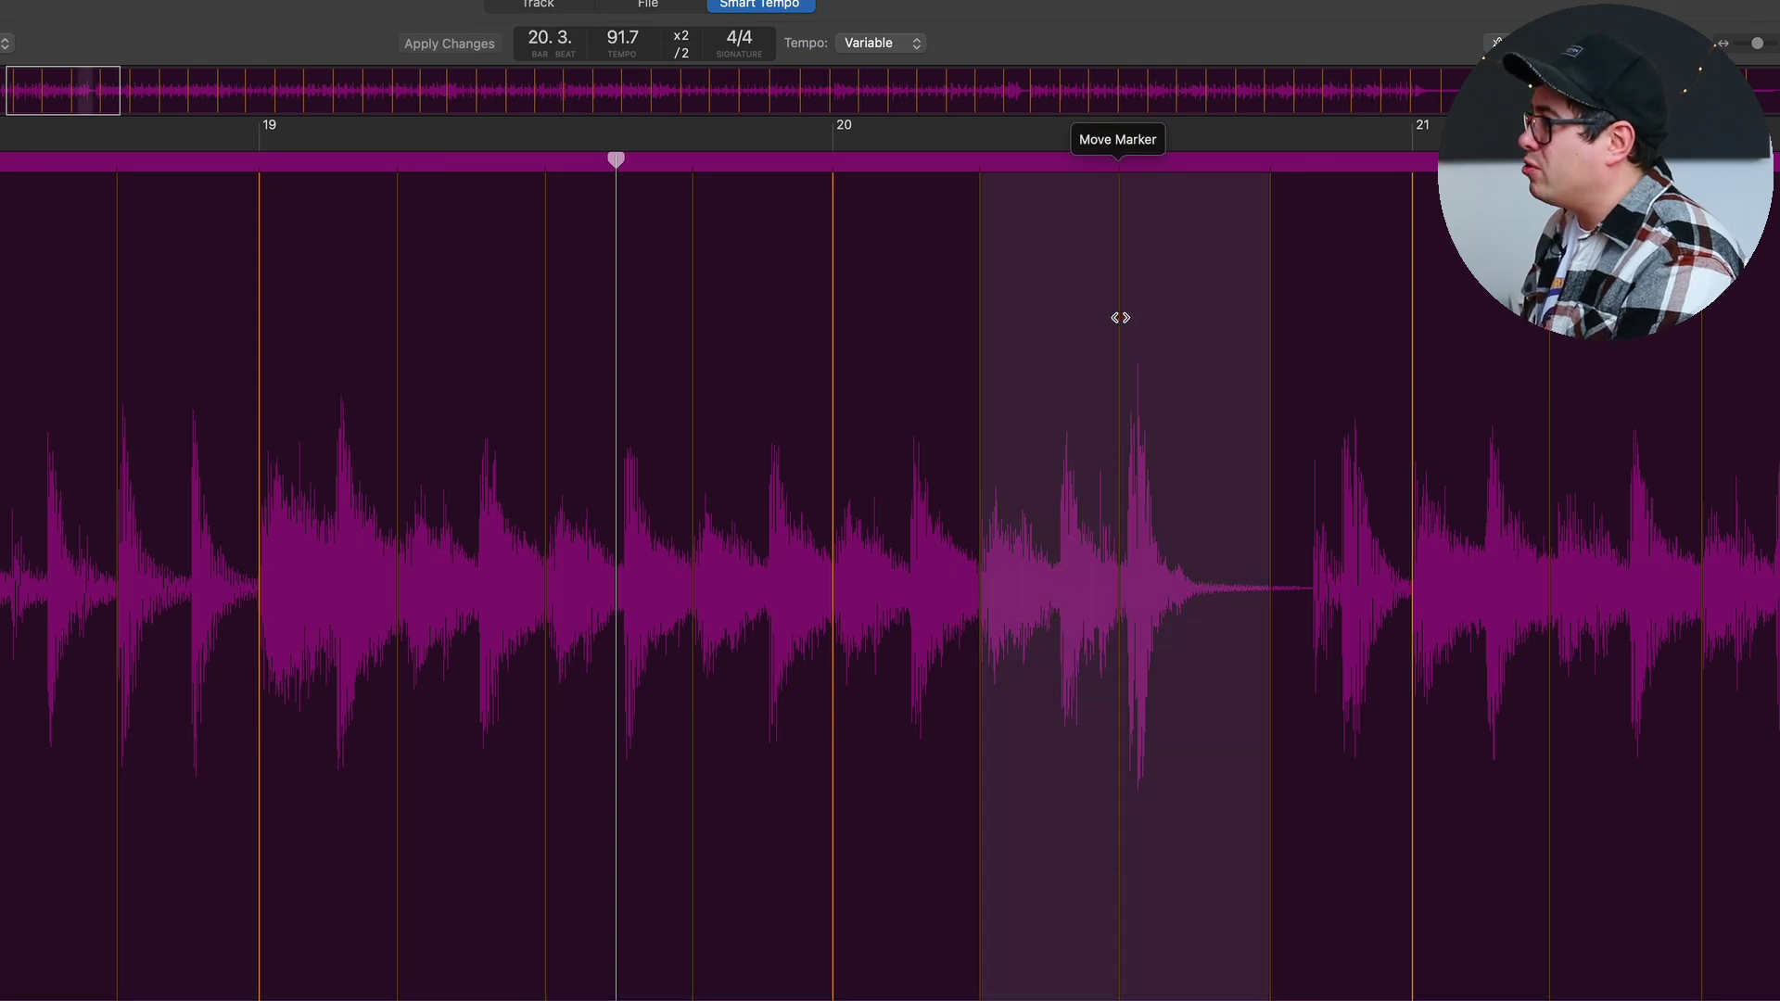
pyautogui.hscroll(5, 1129, 322)
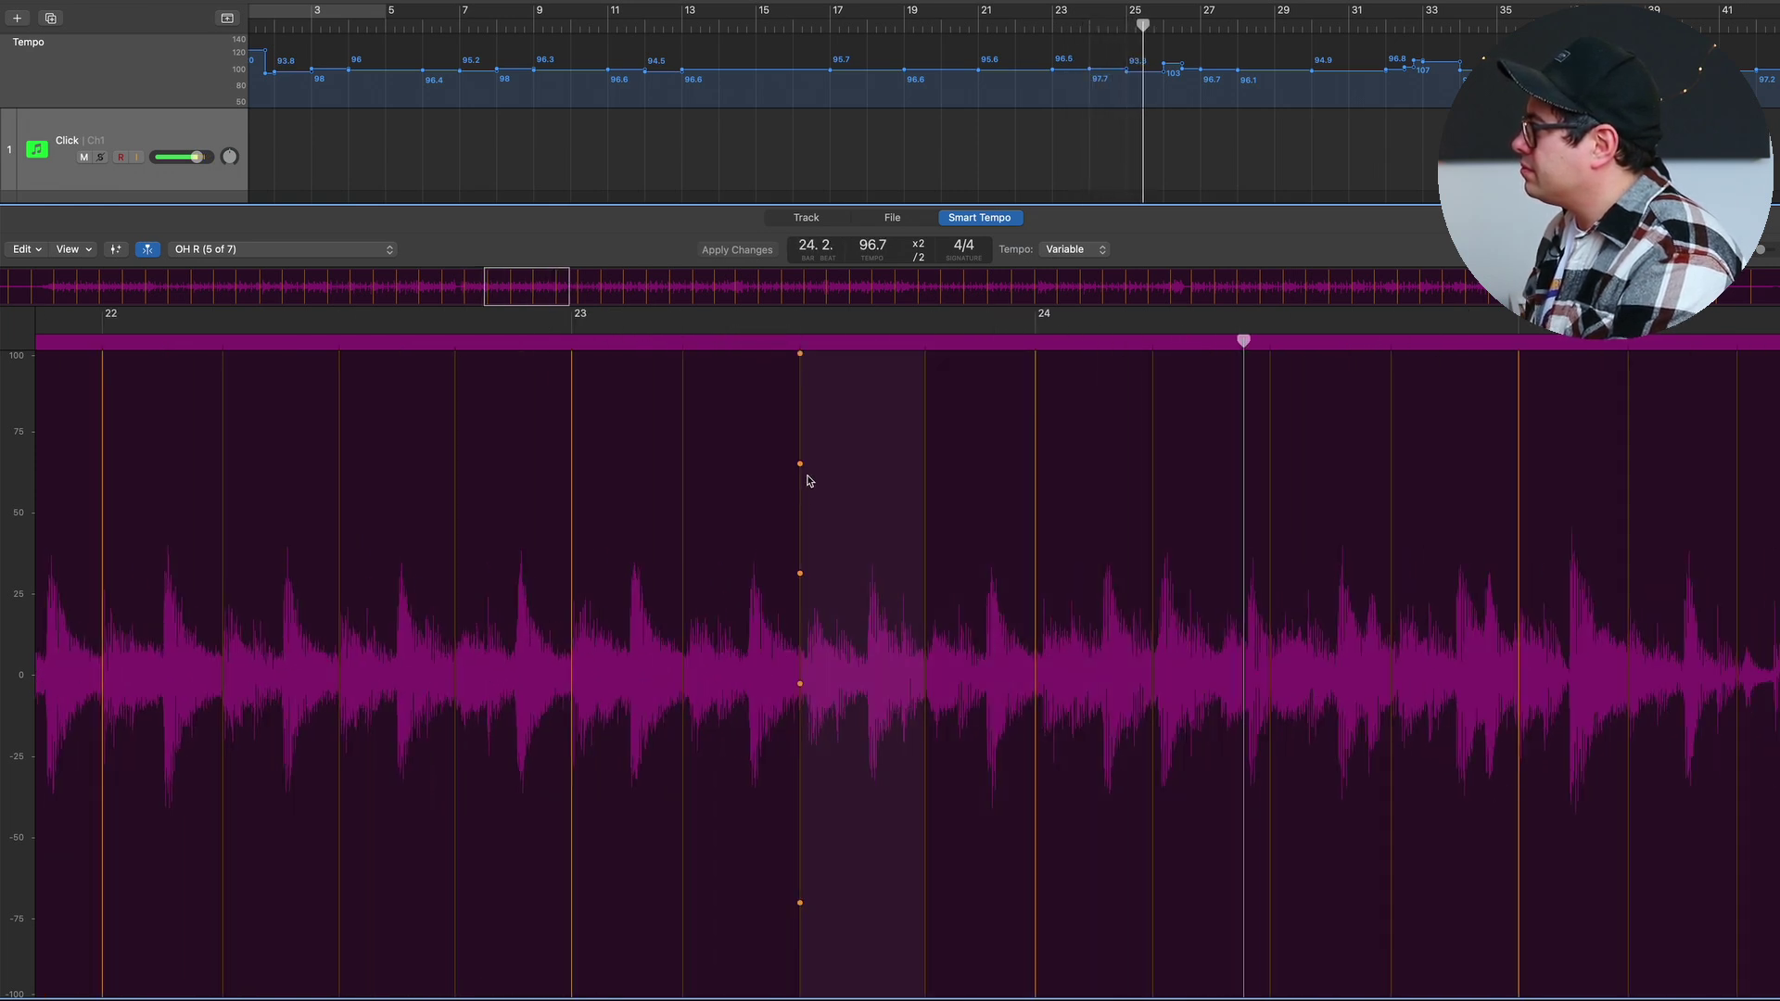
# Stop playback, move ahead to bar 31, and audition bars 31–33 twice
pyautogui.press('space')
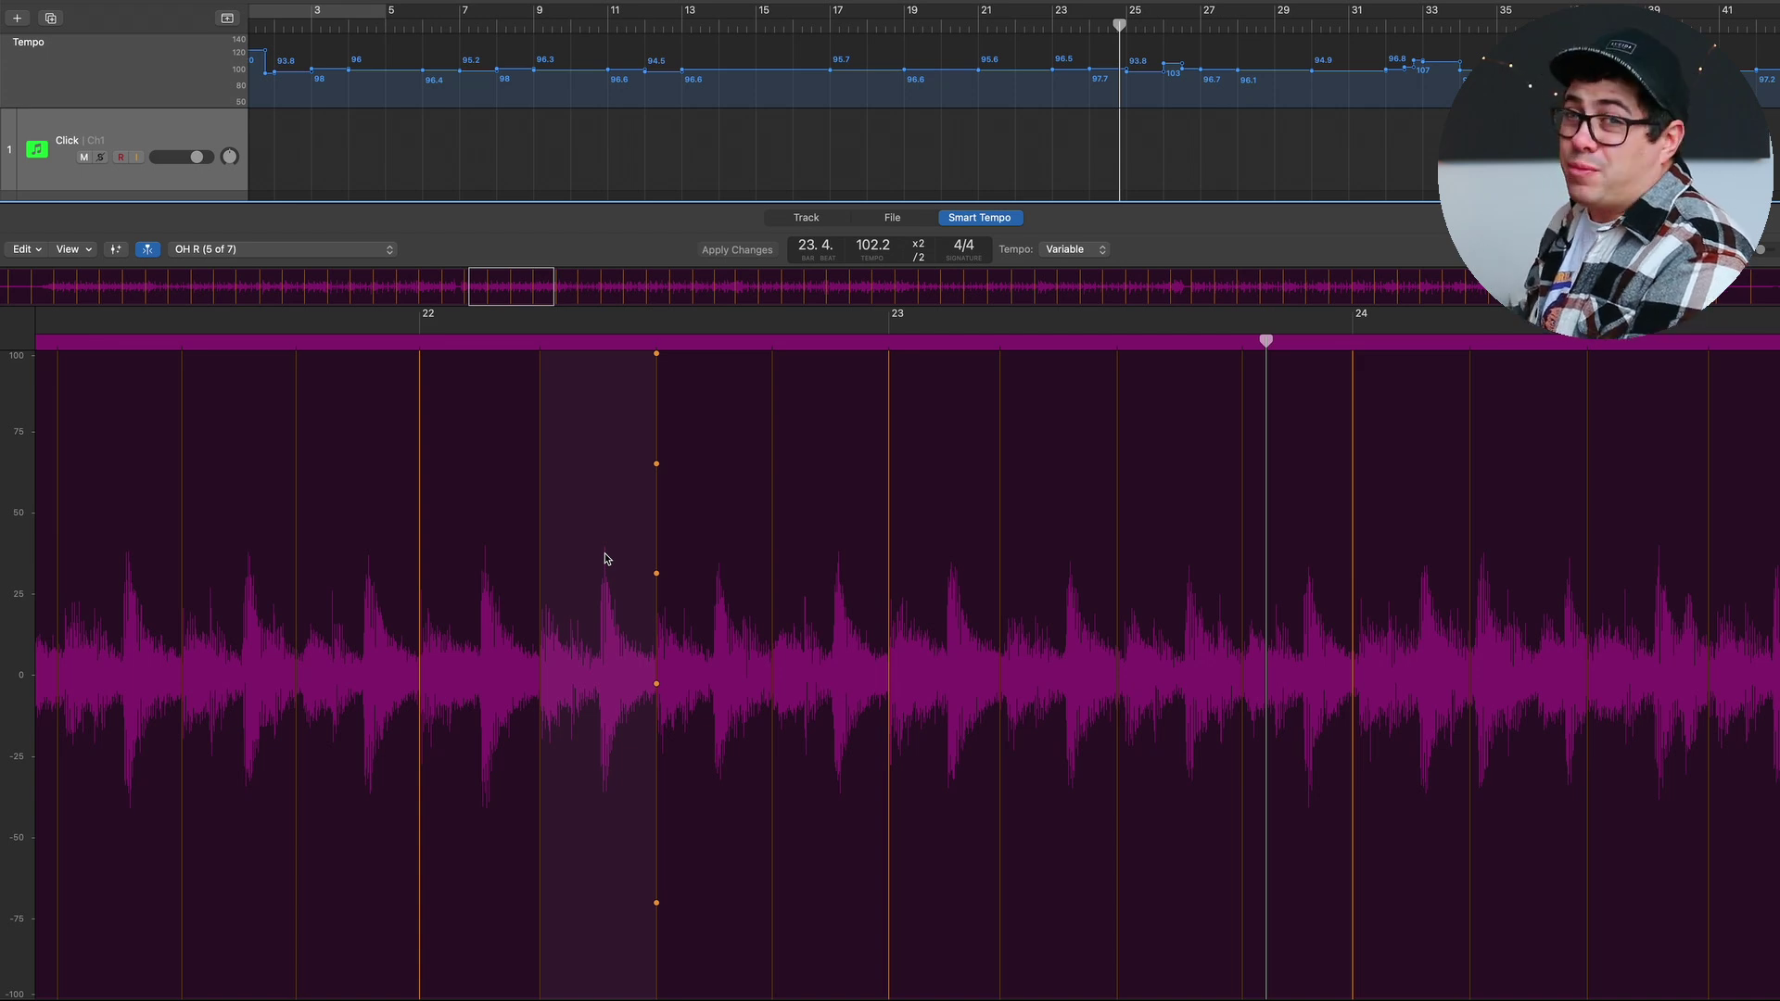
pyautogui.hscroll(10, 604, 559)
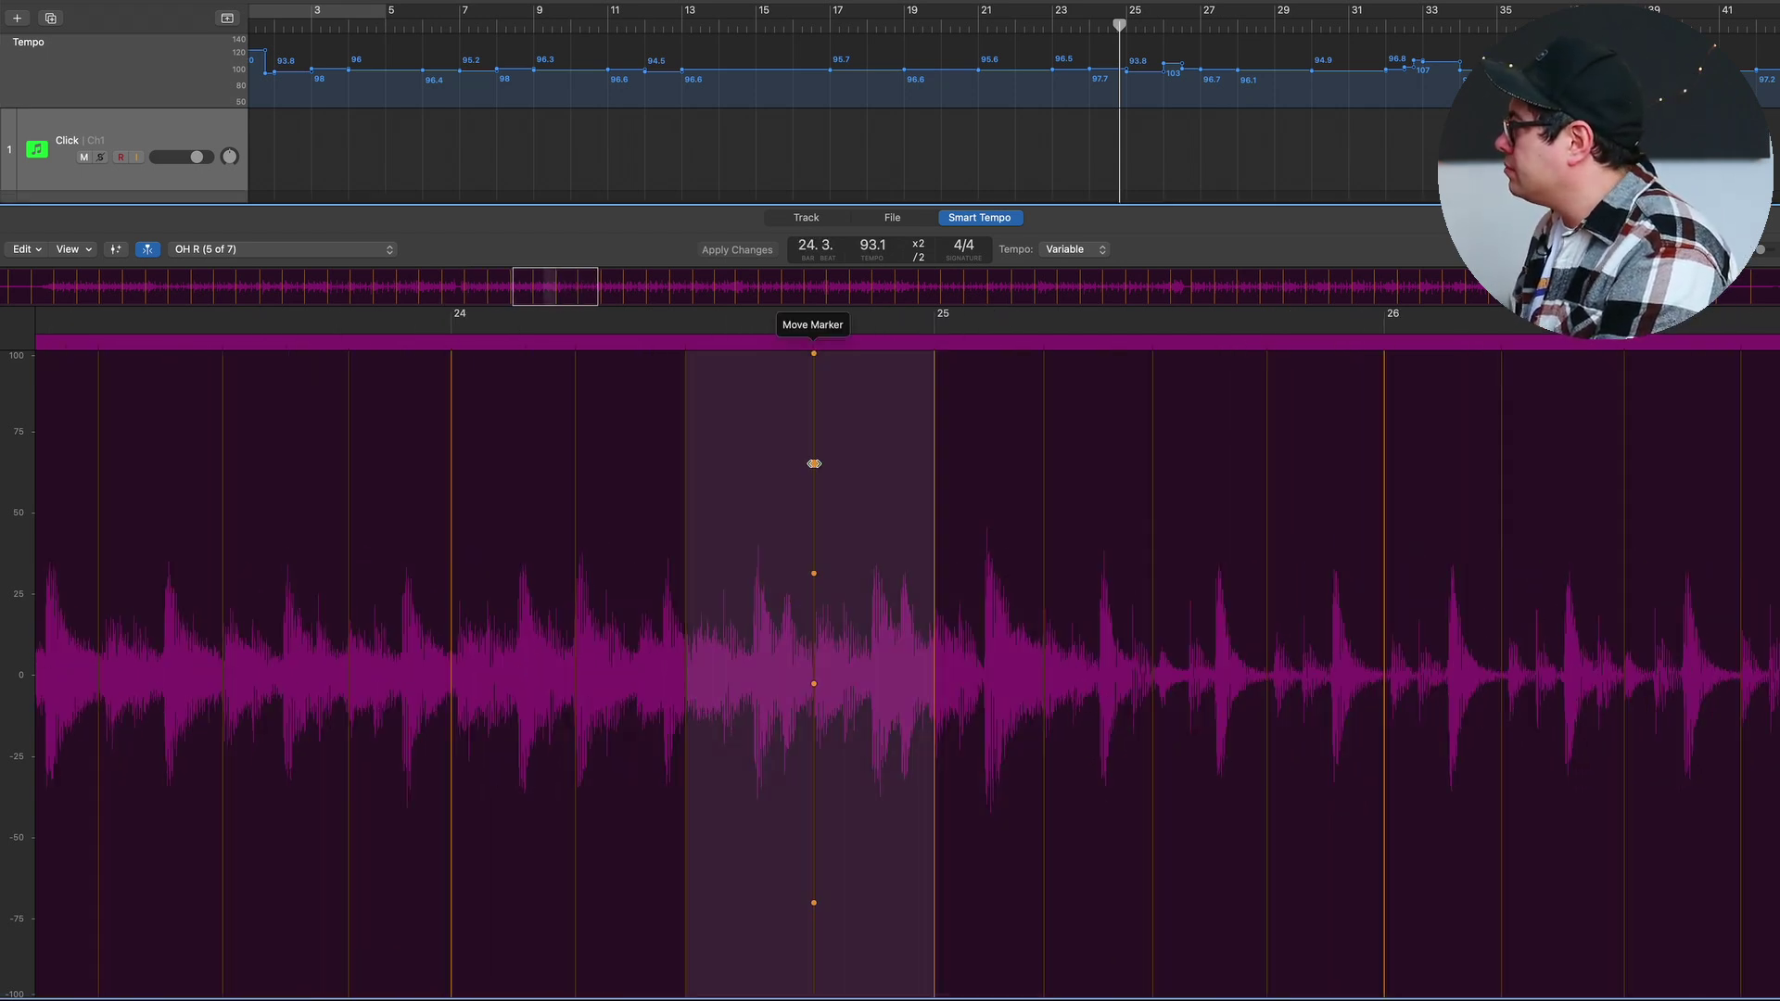
pyautogui.hscroll(12, 841, 630)
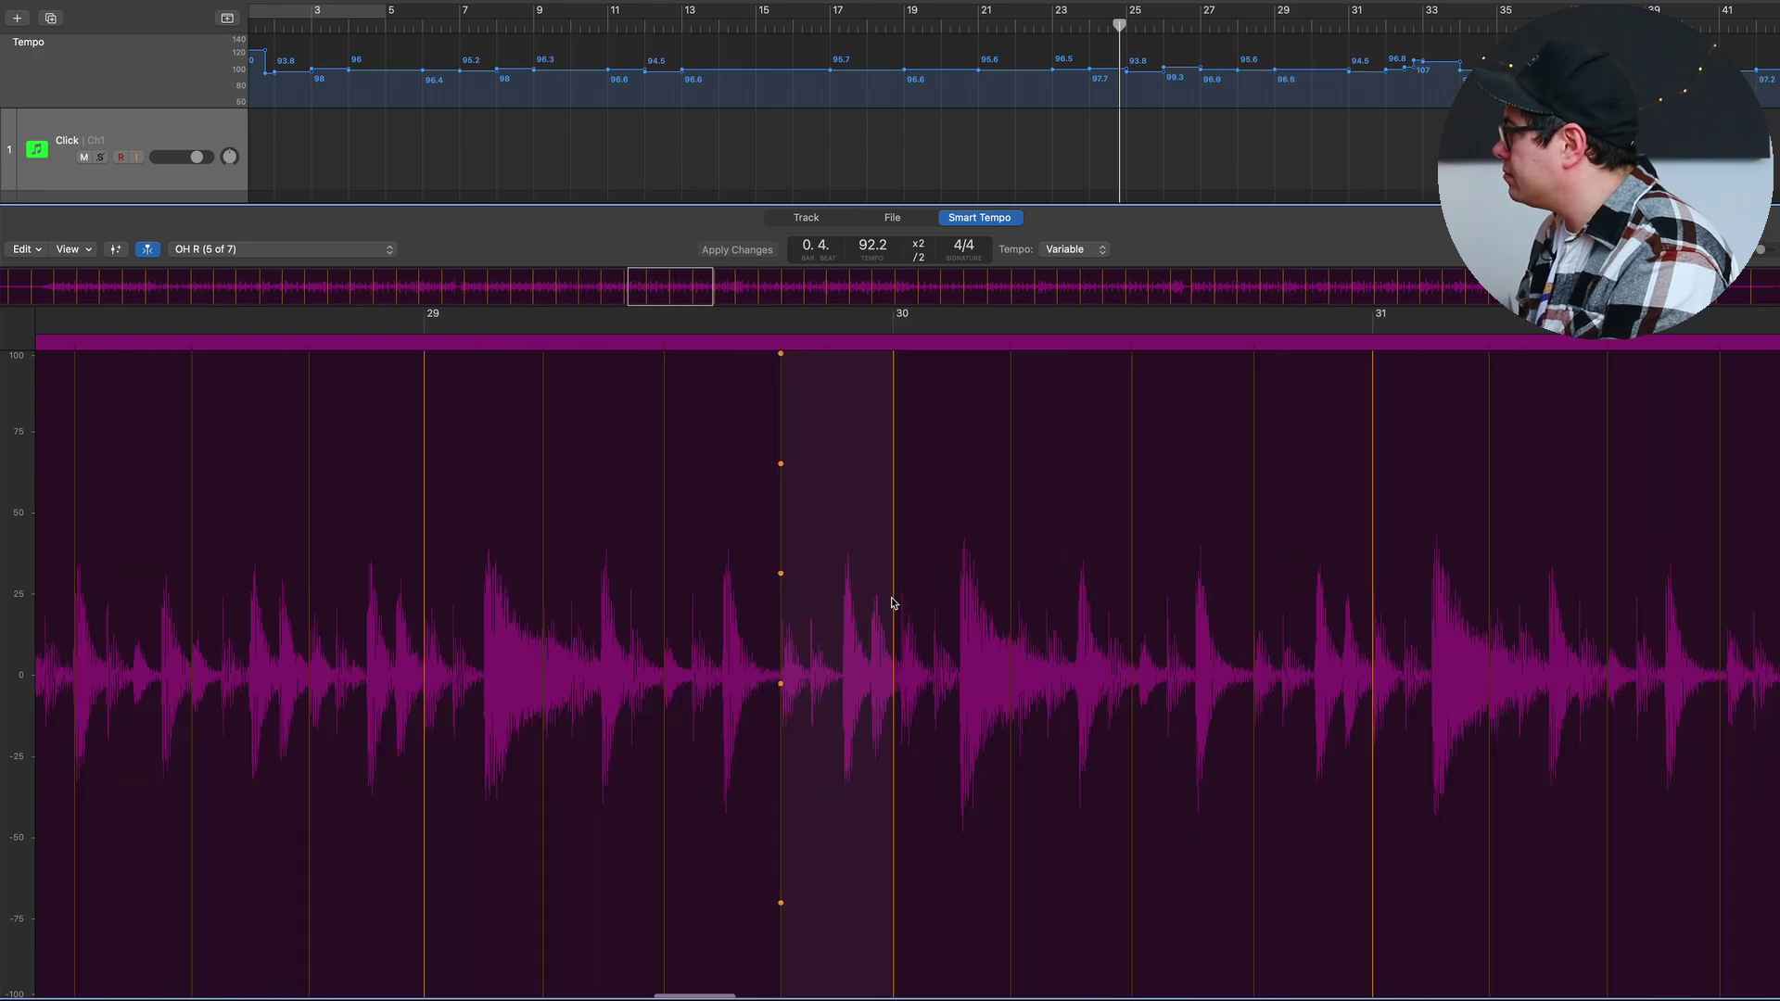
pyautogui.hscroll(5, 916, 573)
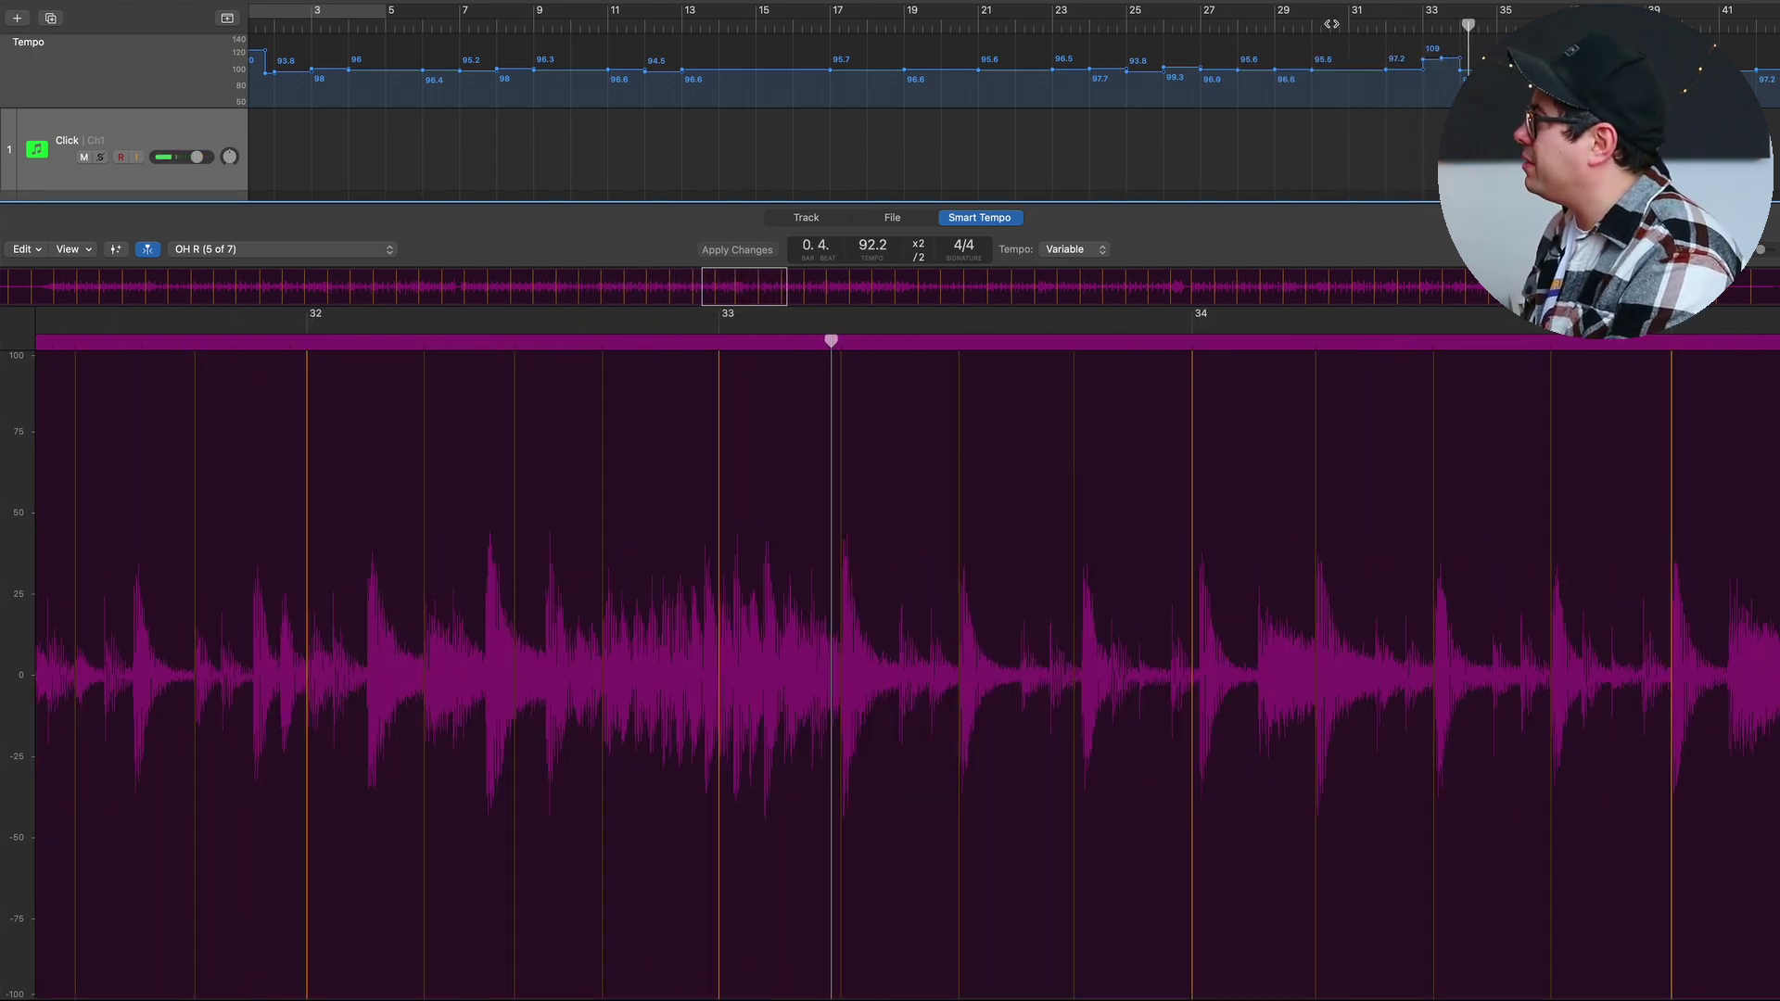
pyautogui.press('space')
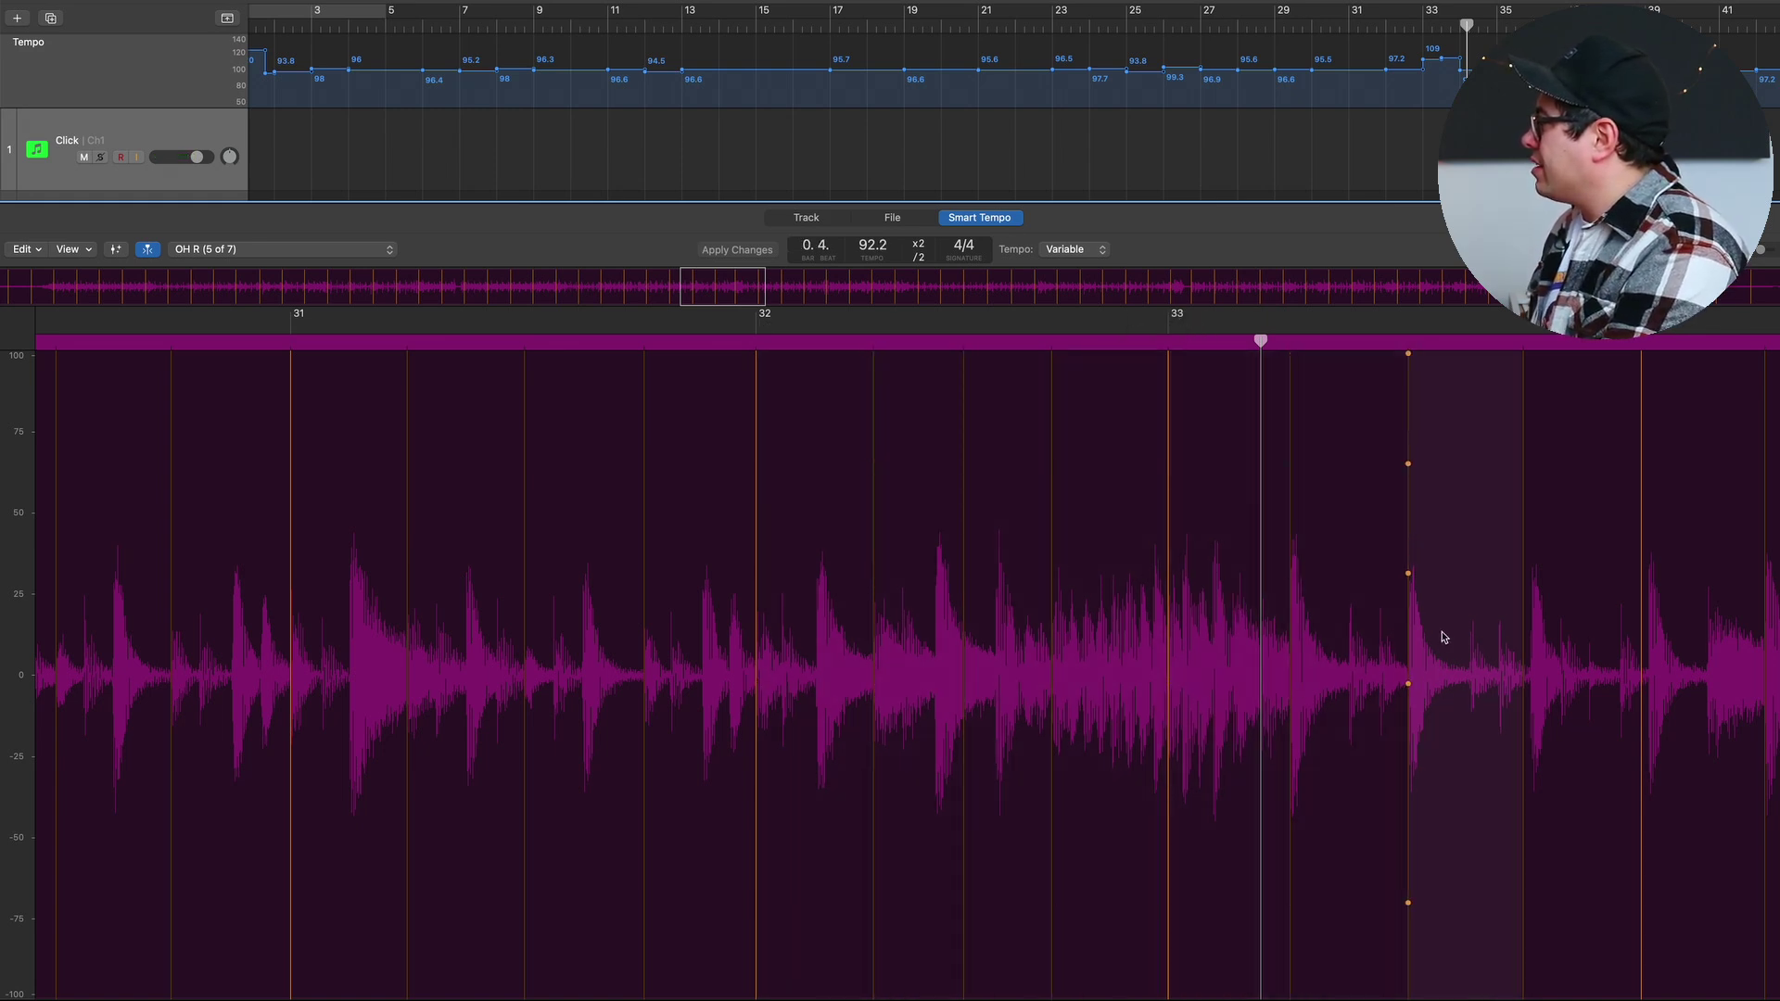
pyautogui.press('space')
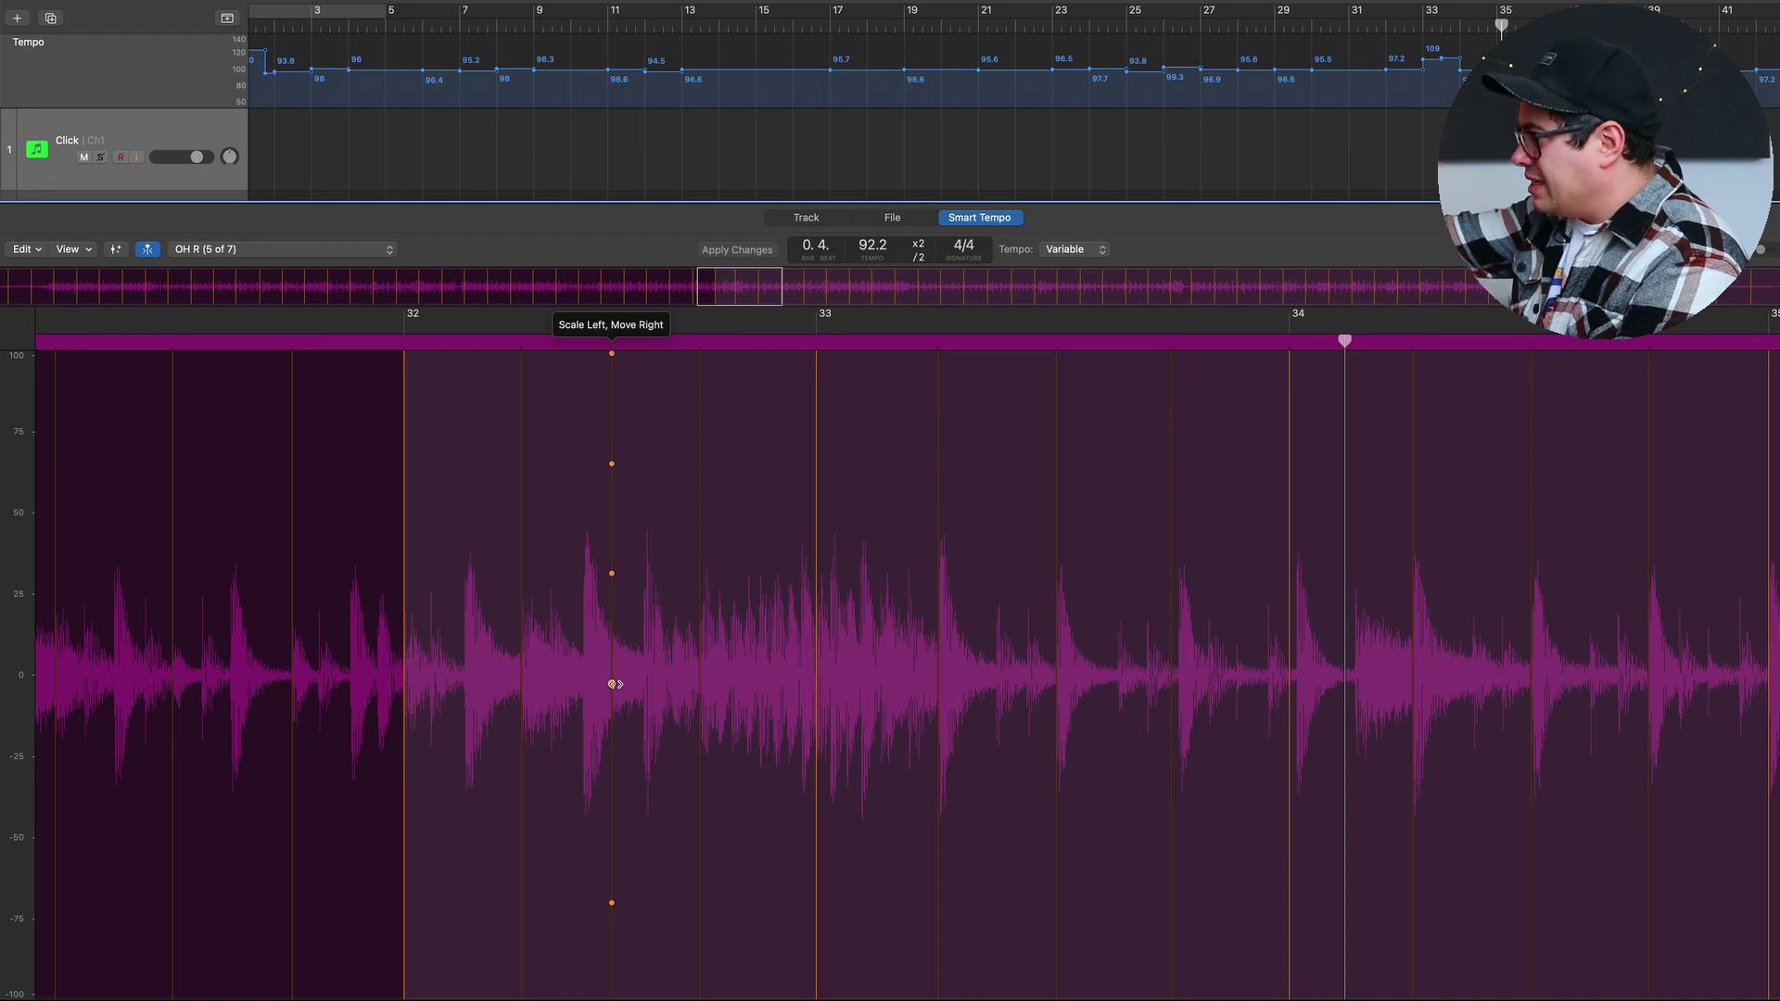
# Shift the beat marker near bar 33 later and audition the result
pyautogui.moveTo(612, 683); pyautogui.dragTo(659, 679)
pyautogui.click(850, 486)
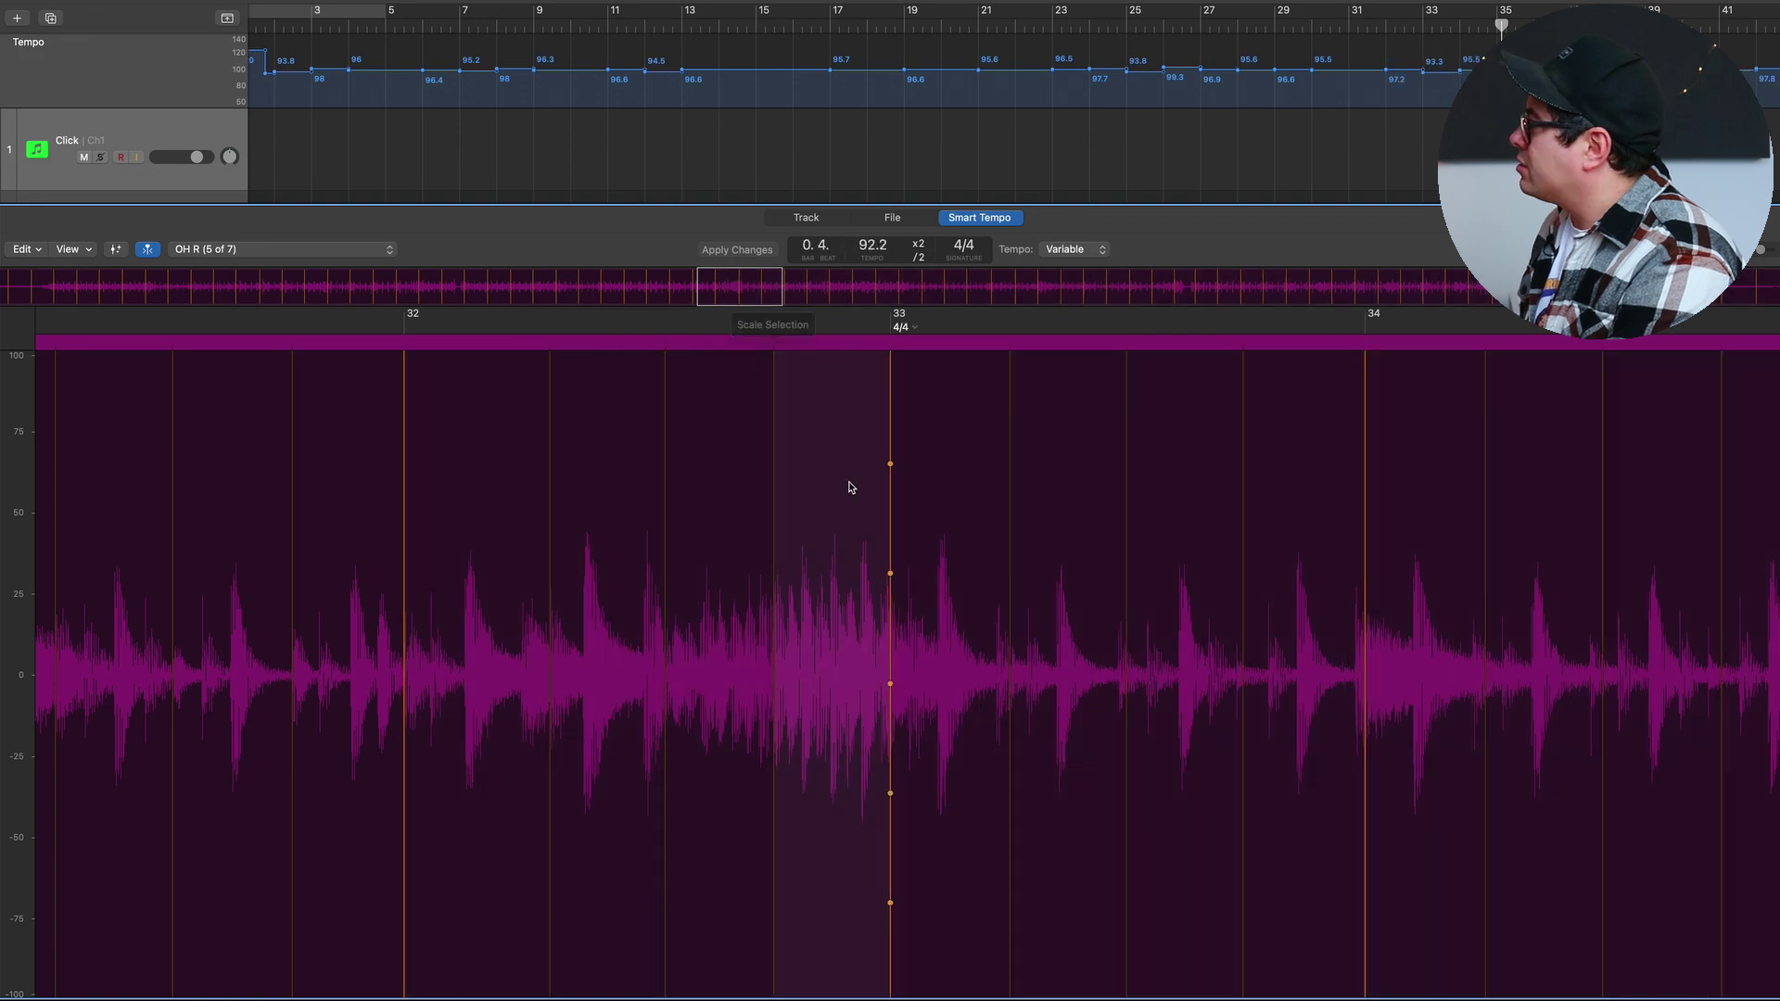
pyautogui.click(1433, 29)
pyautogui.press('space')
# Fine-tune the beat markers at bars 33 and 34 onto the hits, replaying to check
pyautogui.moveTo(550, 683); pyautogui.dragTo(526, 683)
pyautogui.press('space')
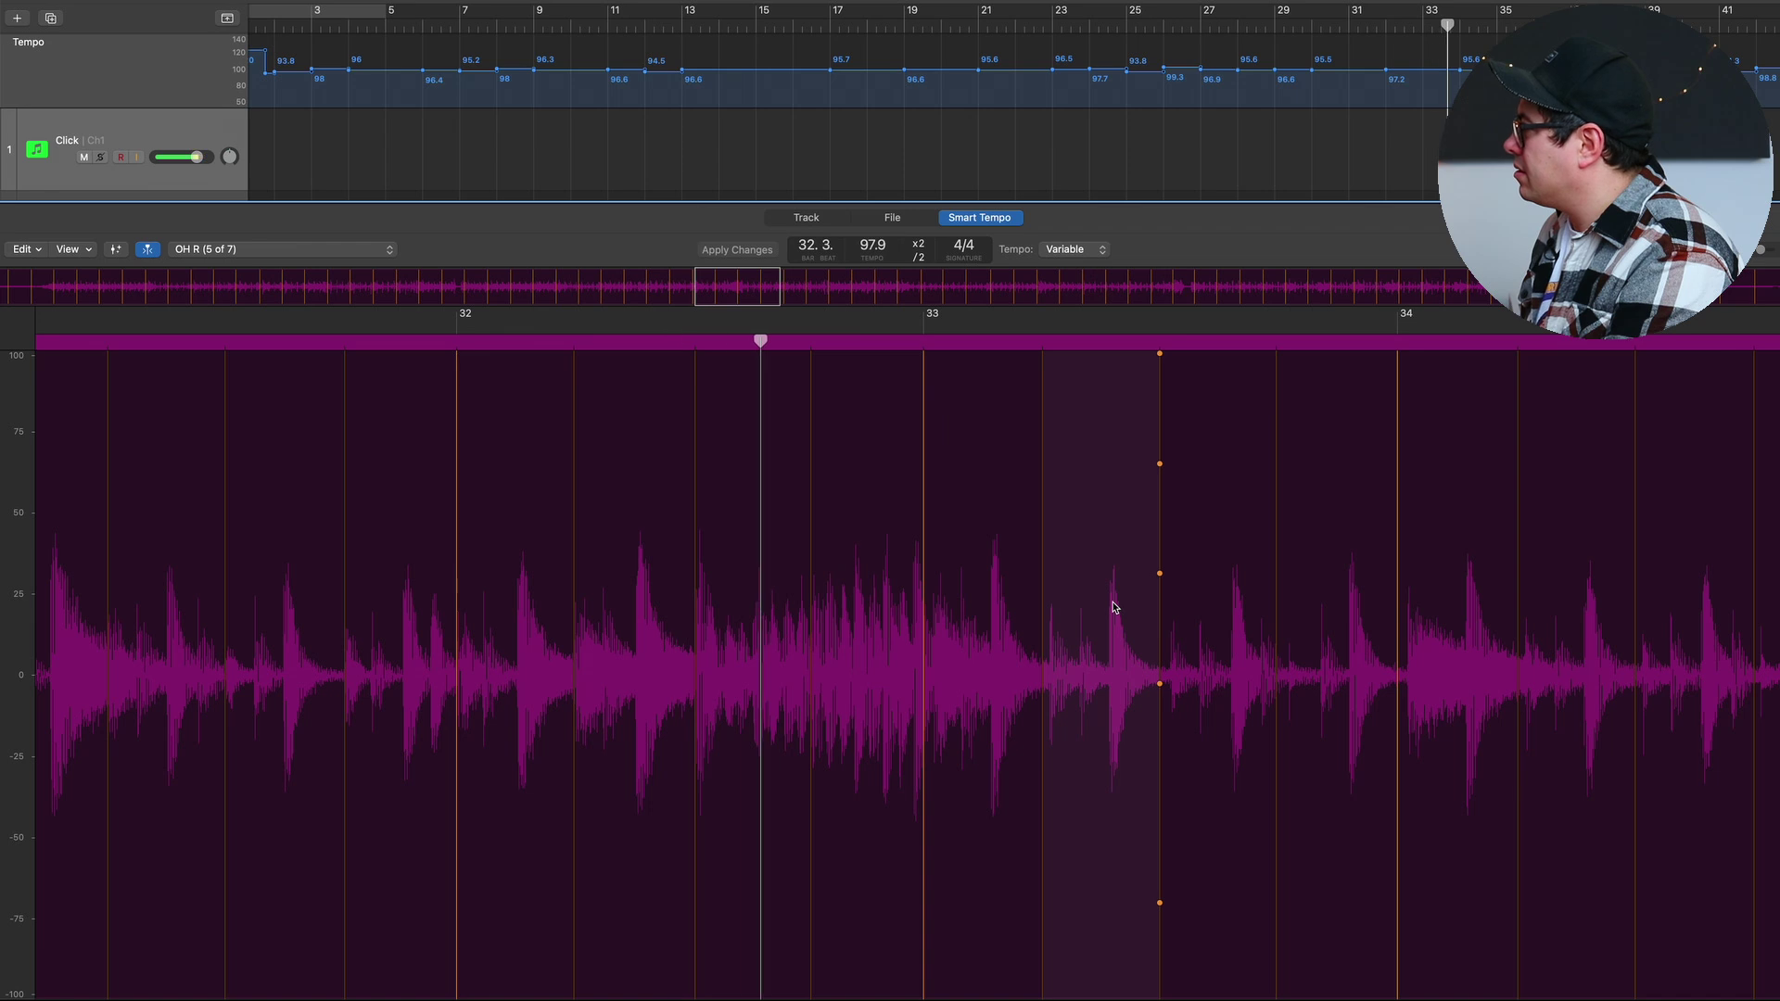
pyautogui.moveTo(1160, 684); pyautogui.dragTo(913, 684)
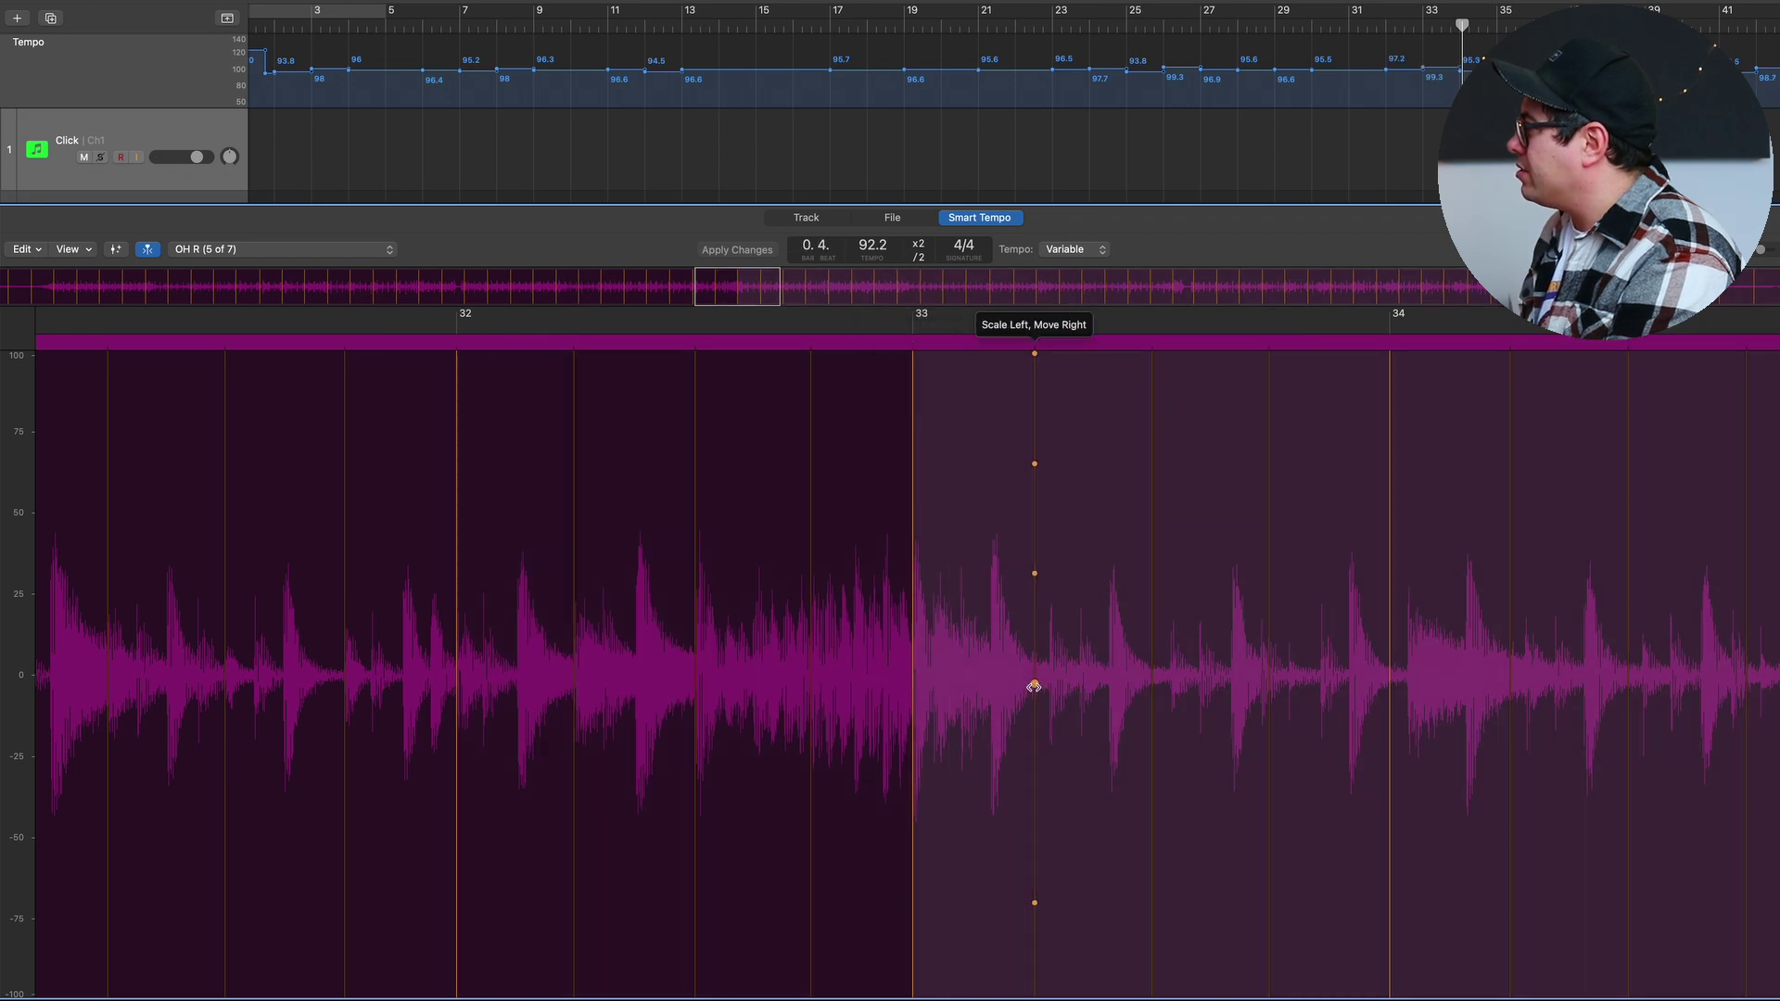
pyautogui.moveTo(1034, 686); pyautogui.dragTo(1049, 684)
pyautogui.moveTo(1164, 683); pyautogui.dragTo(1170, 683)
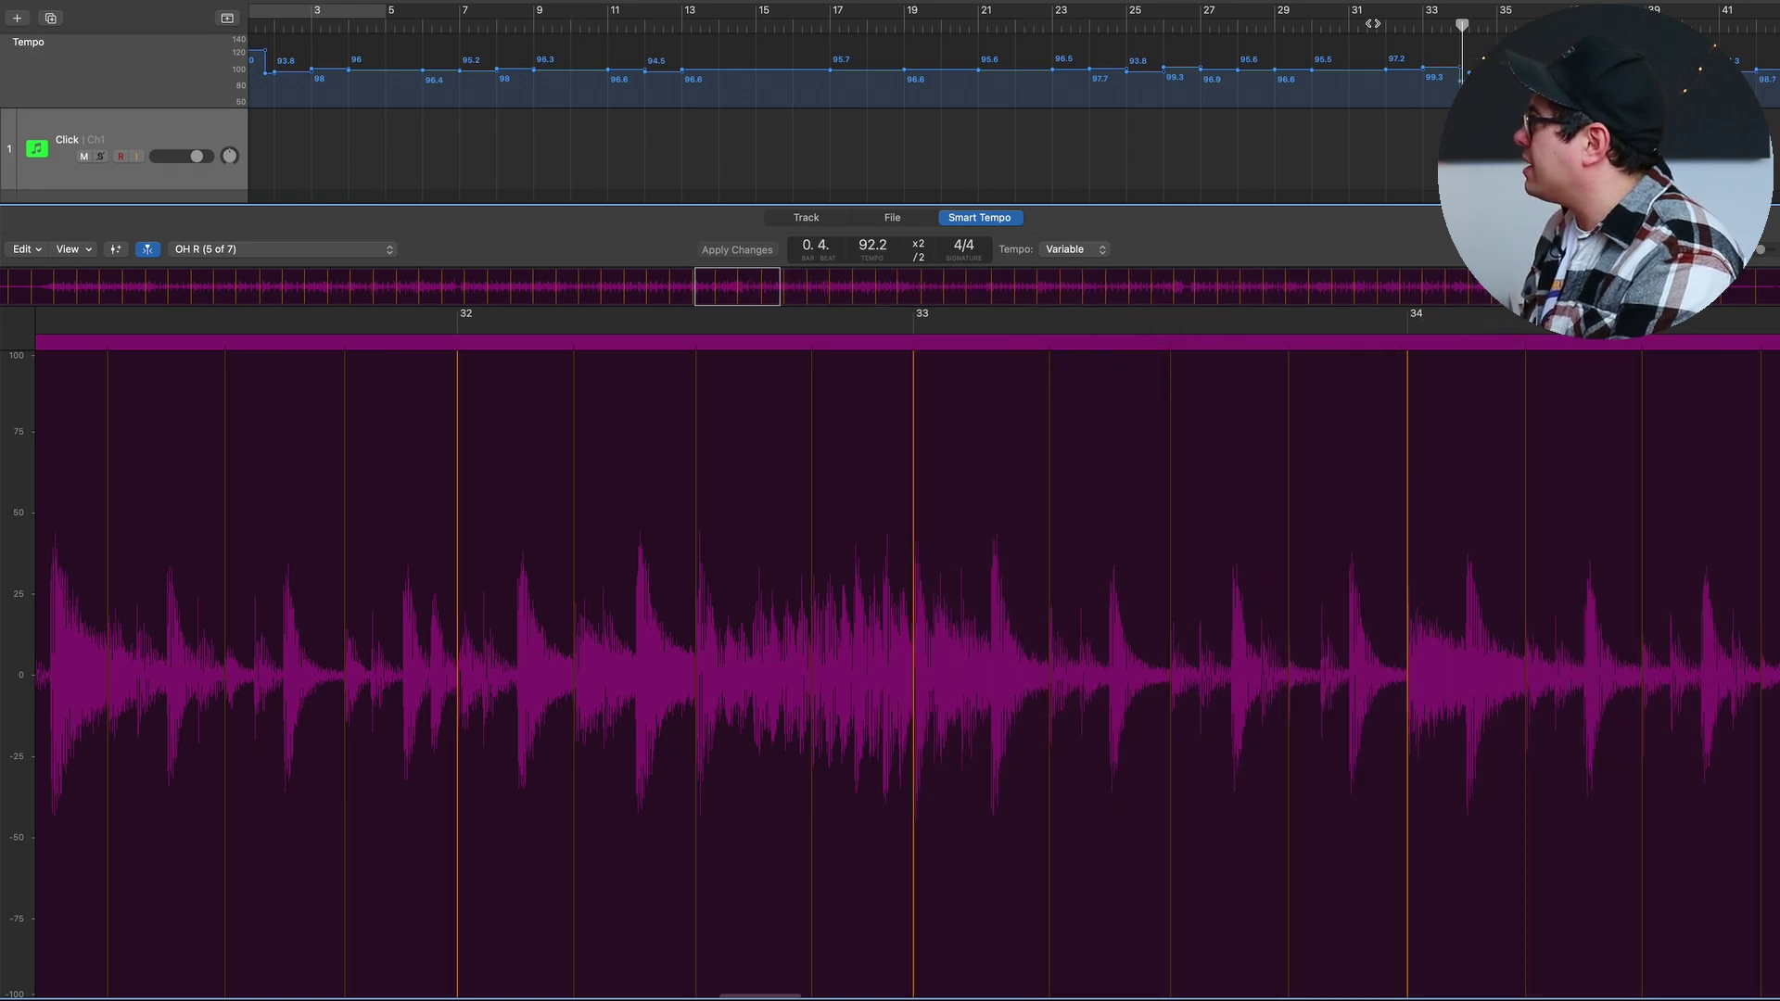
pyautogui.press('space')
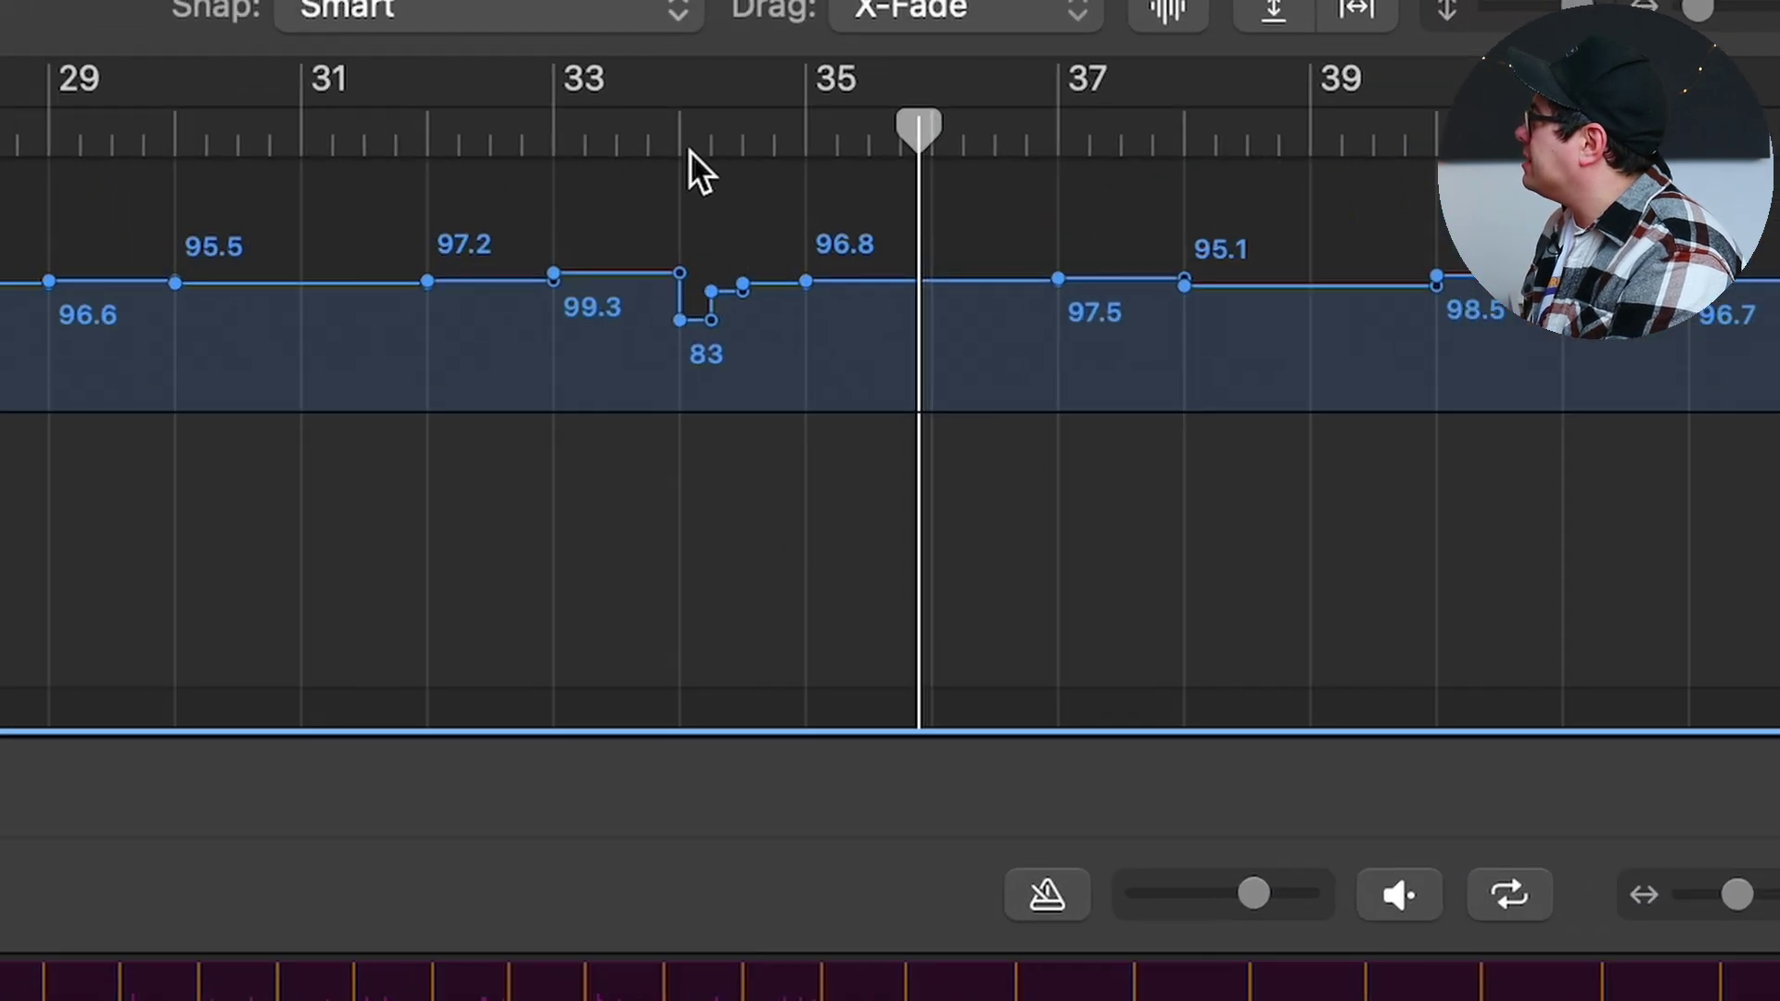
# Zoom in on the 83.3 BPM dip at bar 34 and move its beat marker right to smooth it
pyautogui.click(690, 151)
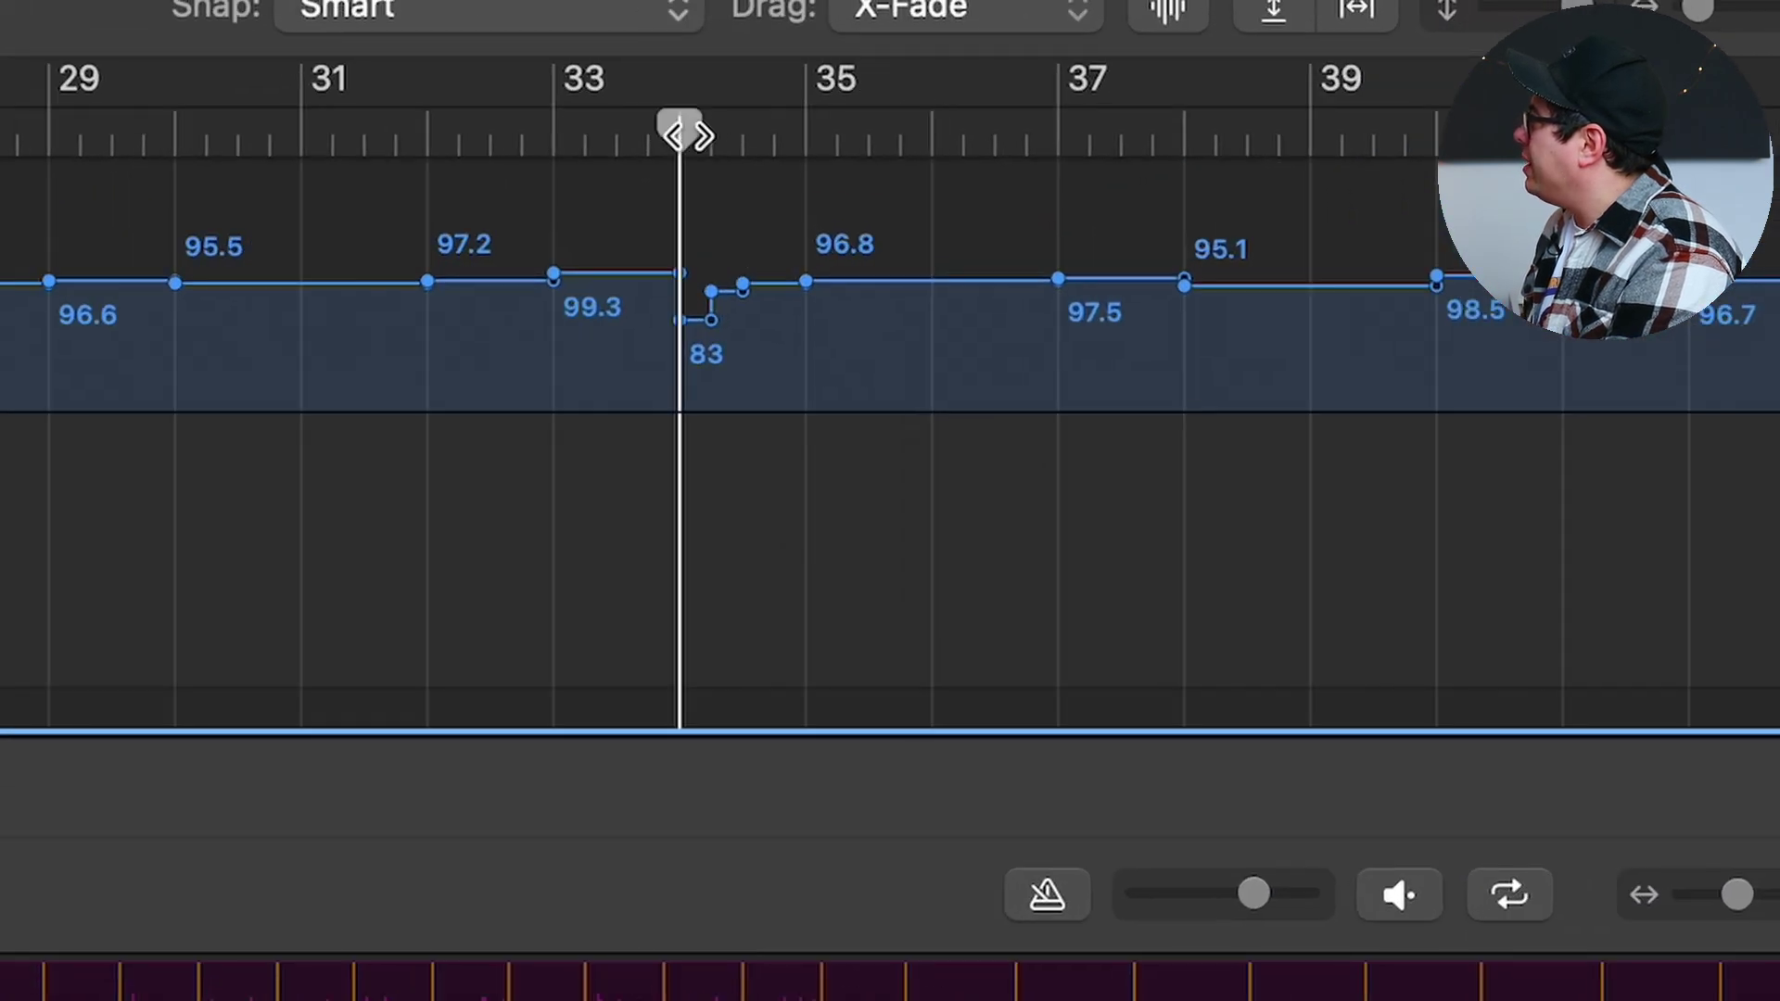
pyautogui.keyDown('ctrl'); pyautogui.keyDown('alt'); pyautogui.click(695, 230); pyautogui.keyUp('alt'); pyautogui.keyUp('ctrl')
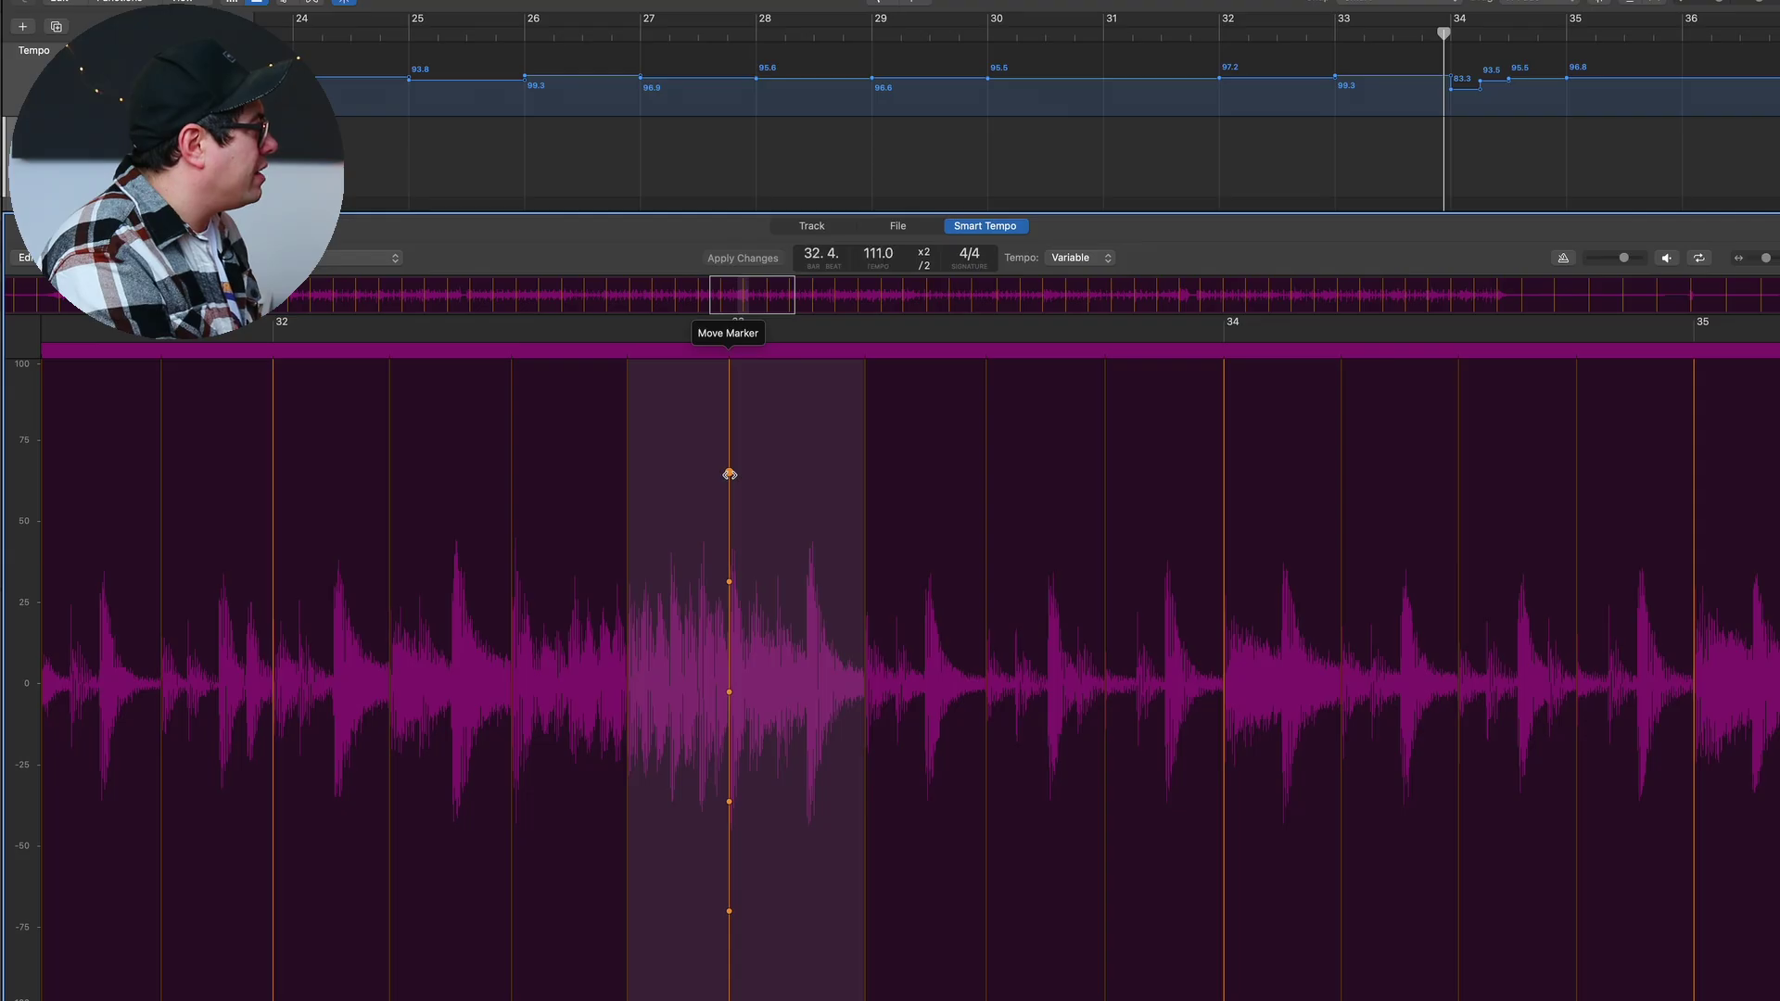
pyautogui.moveTo(727, 473); pyautogui.dragTo(749, 474)
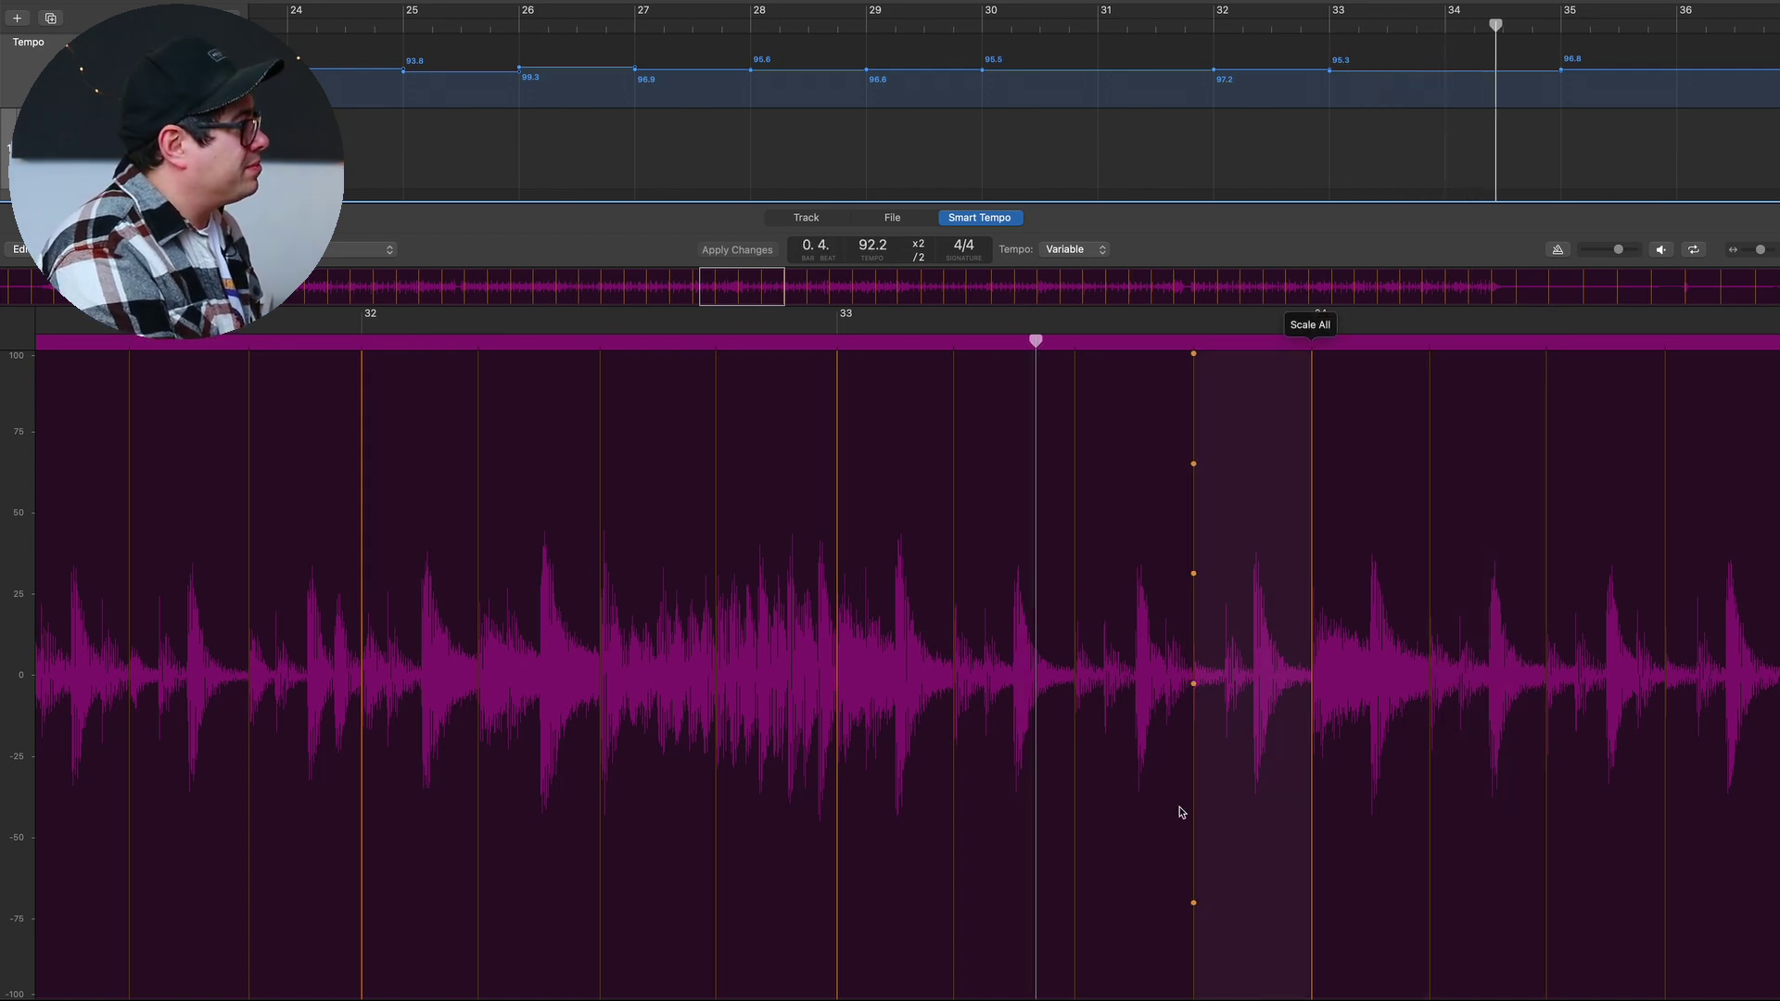
# Play back the drums to review the evened tempo across bars 24–36
pyautogui.press('z')
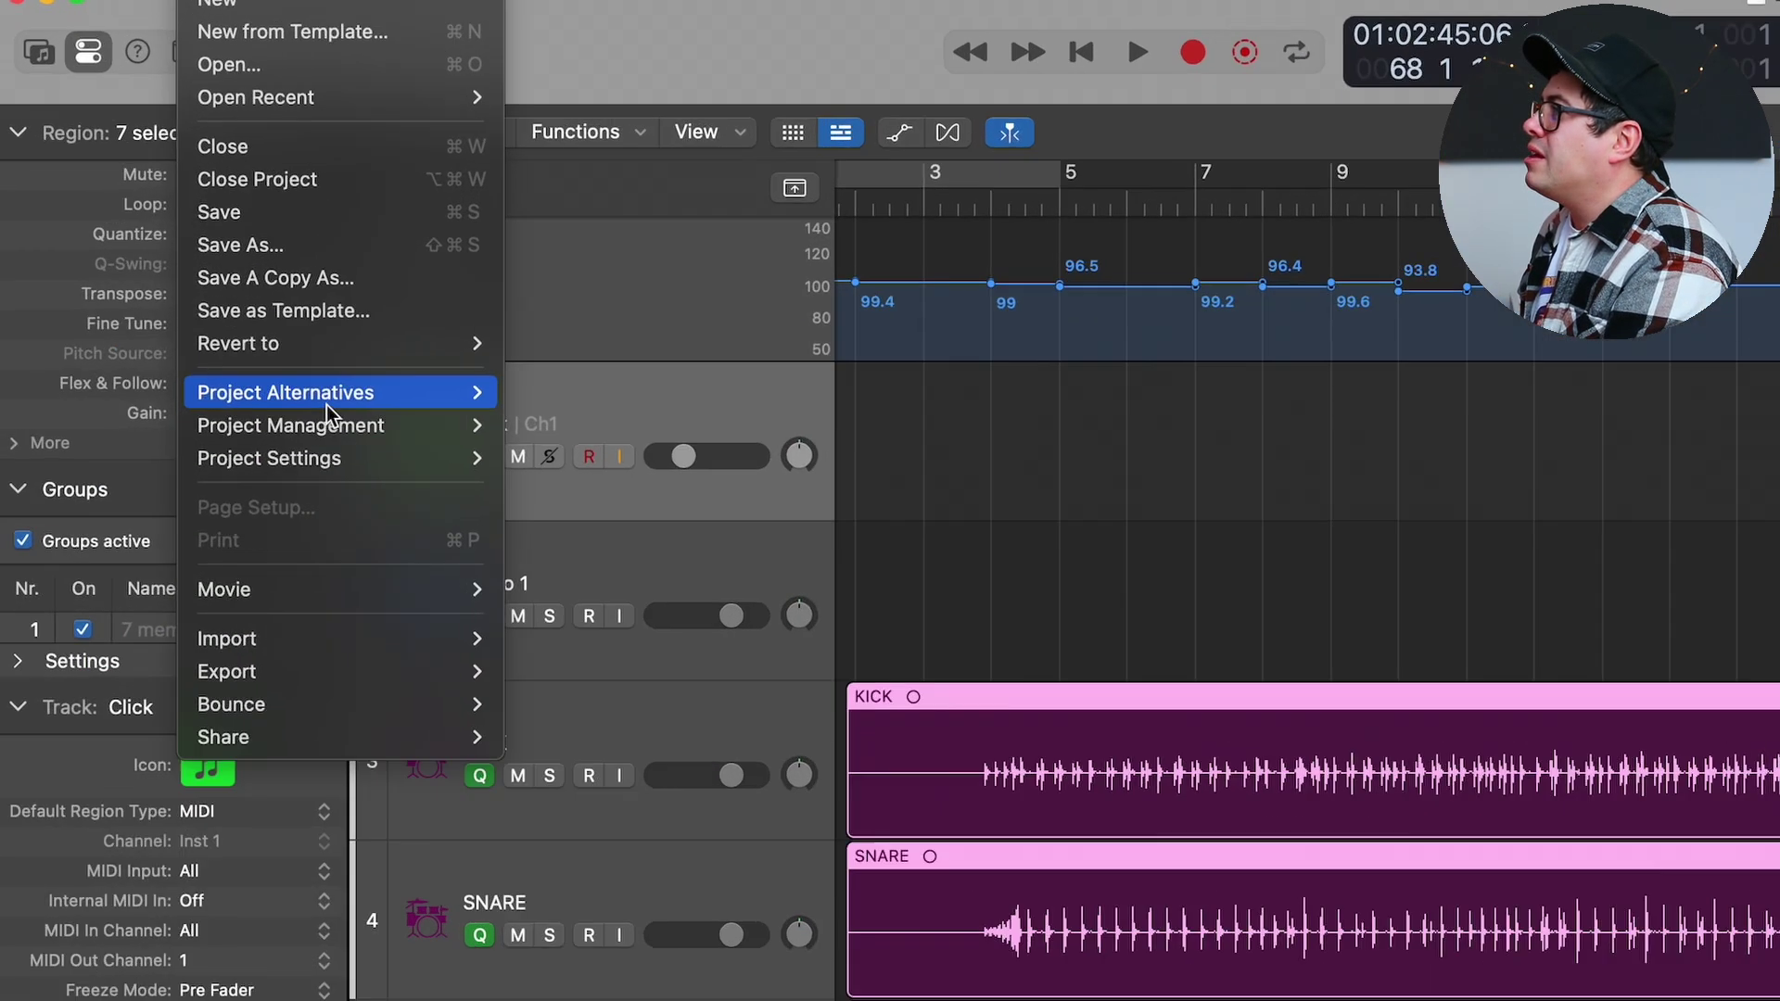
# Create a new project alternative and name it 'Breathe Drums Flex Edit'
pyautogui.moveTo(249, 194)
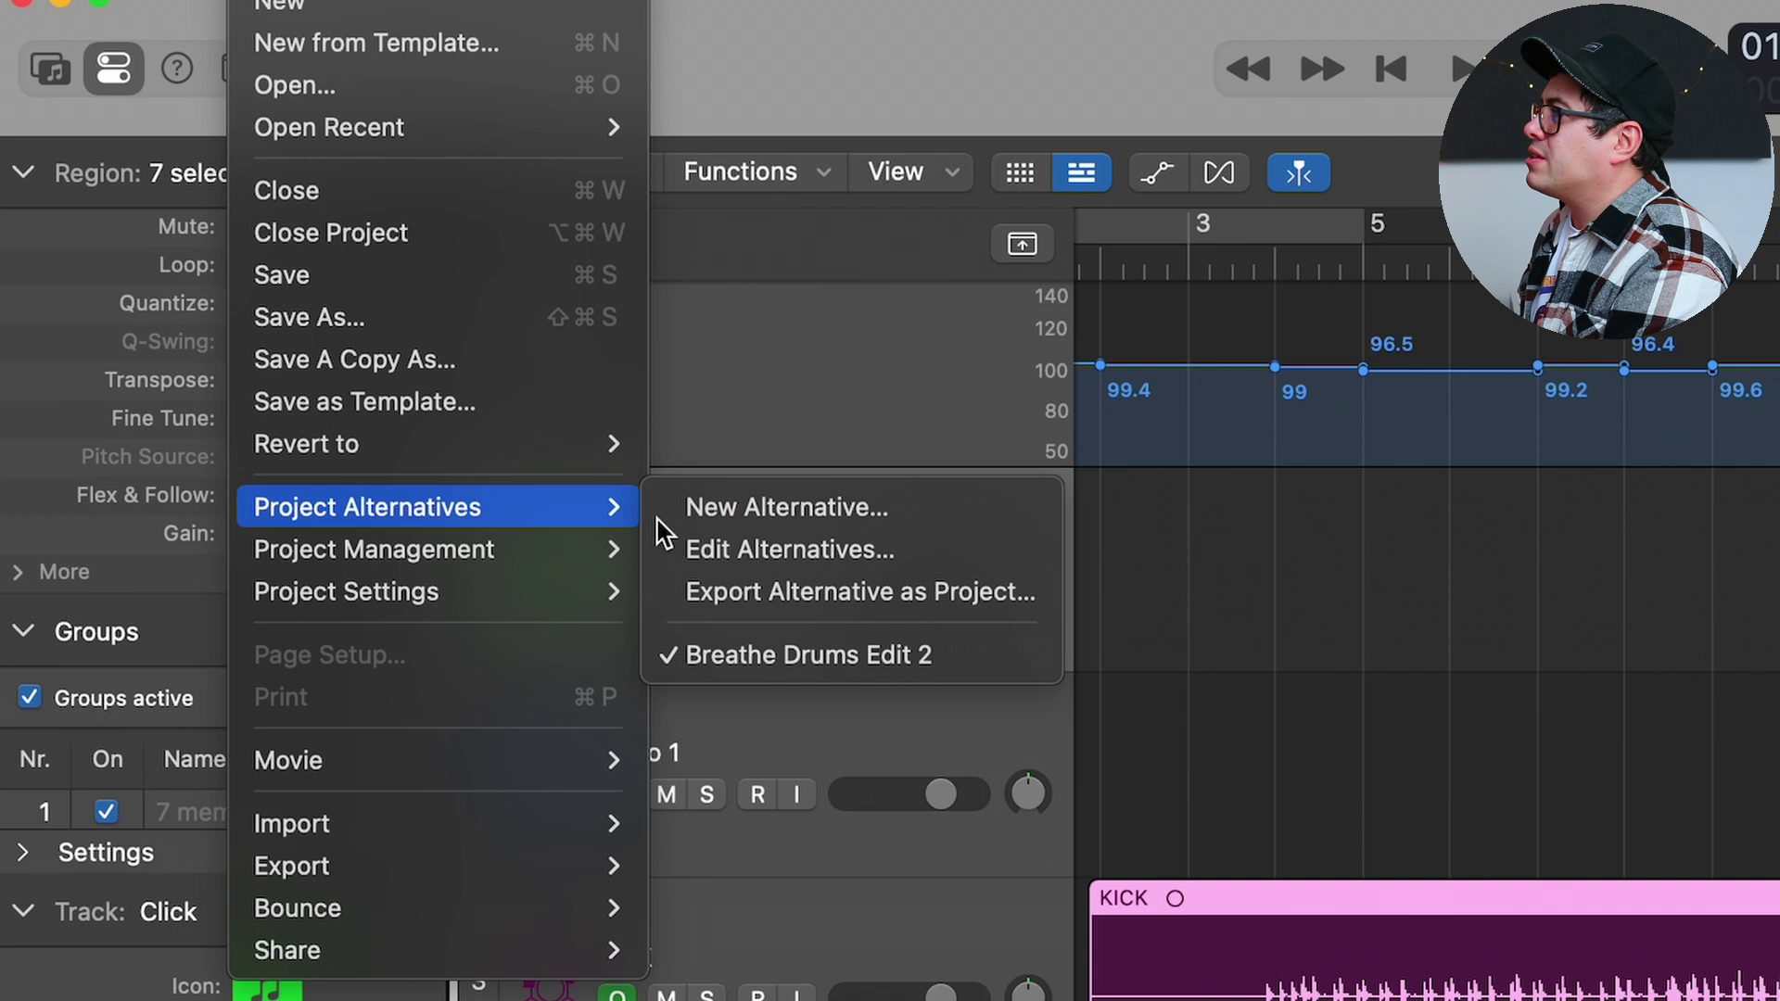
pyautogui.click(720, 523)
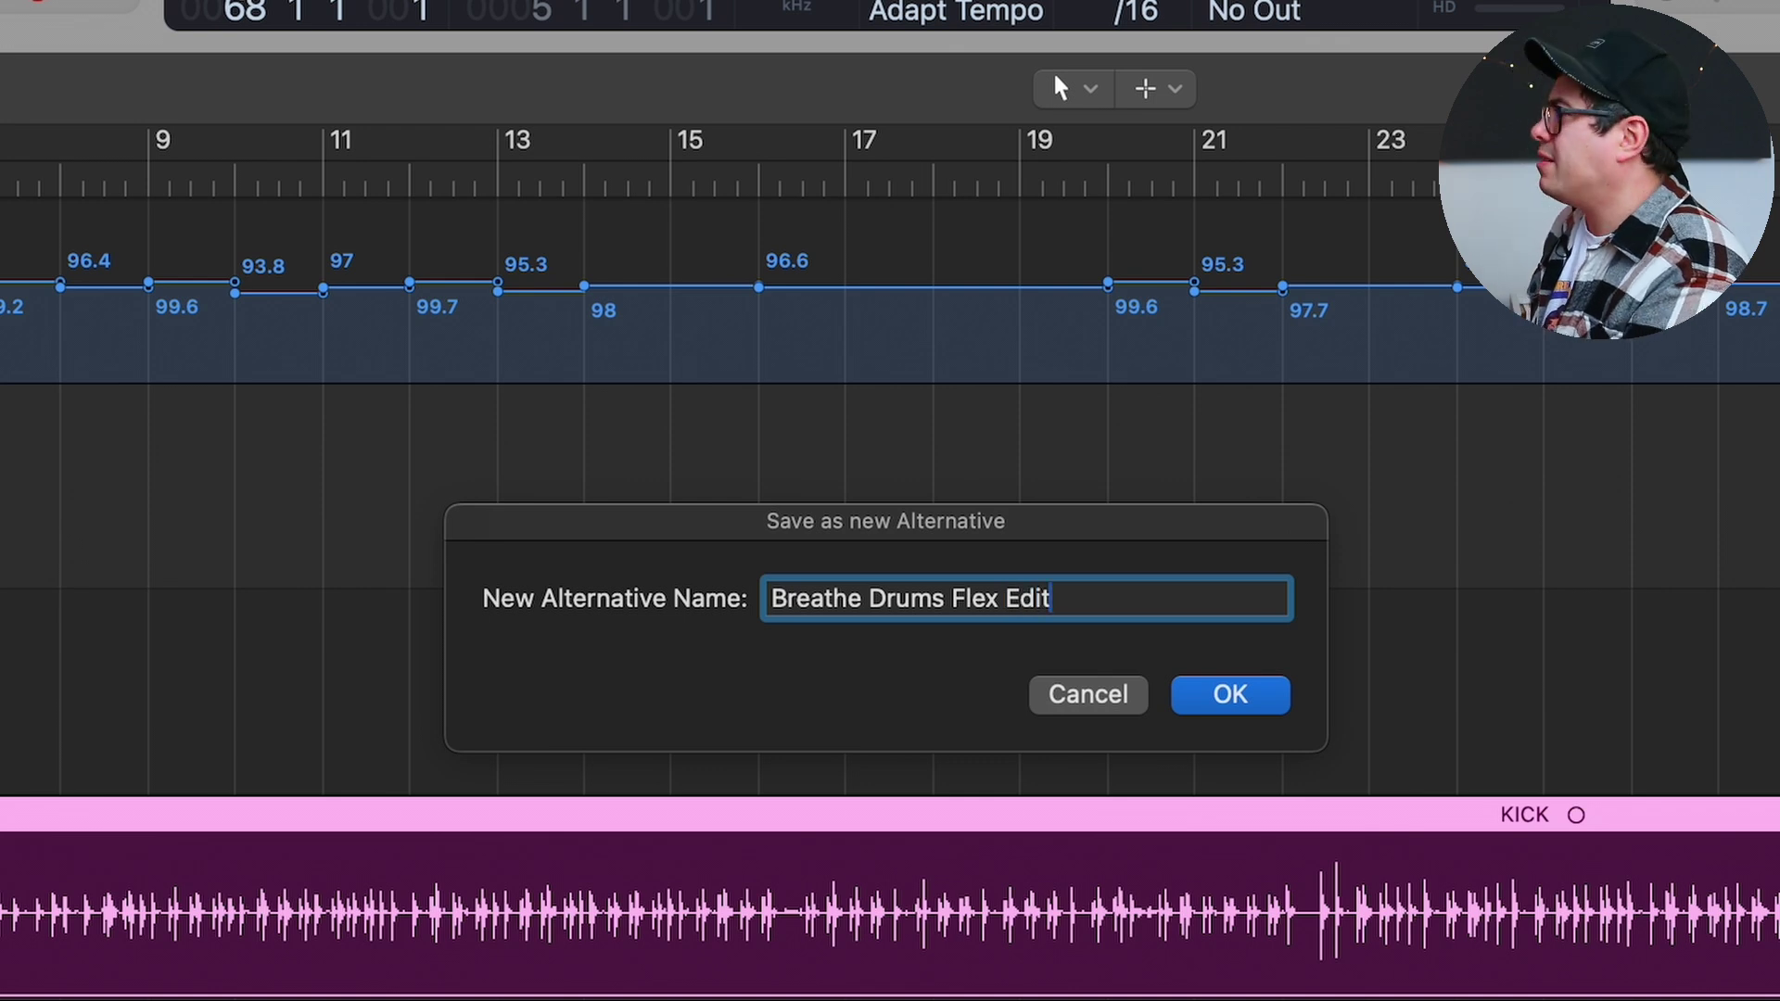
pyautogui.press('Return')
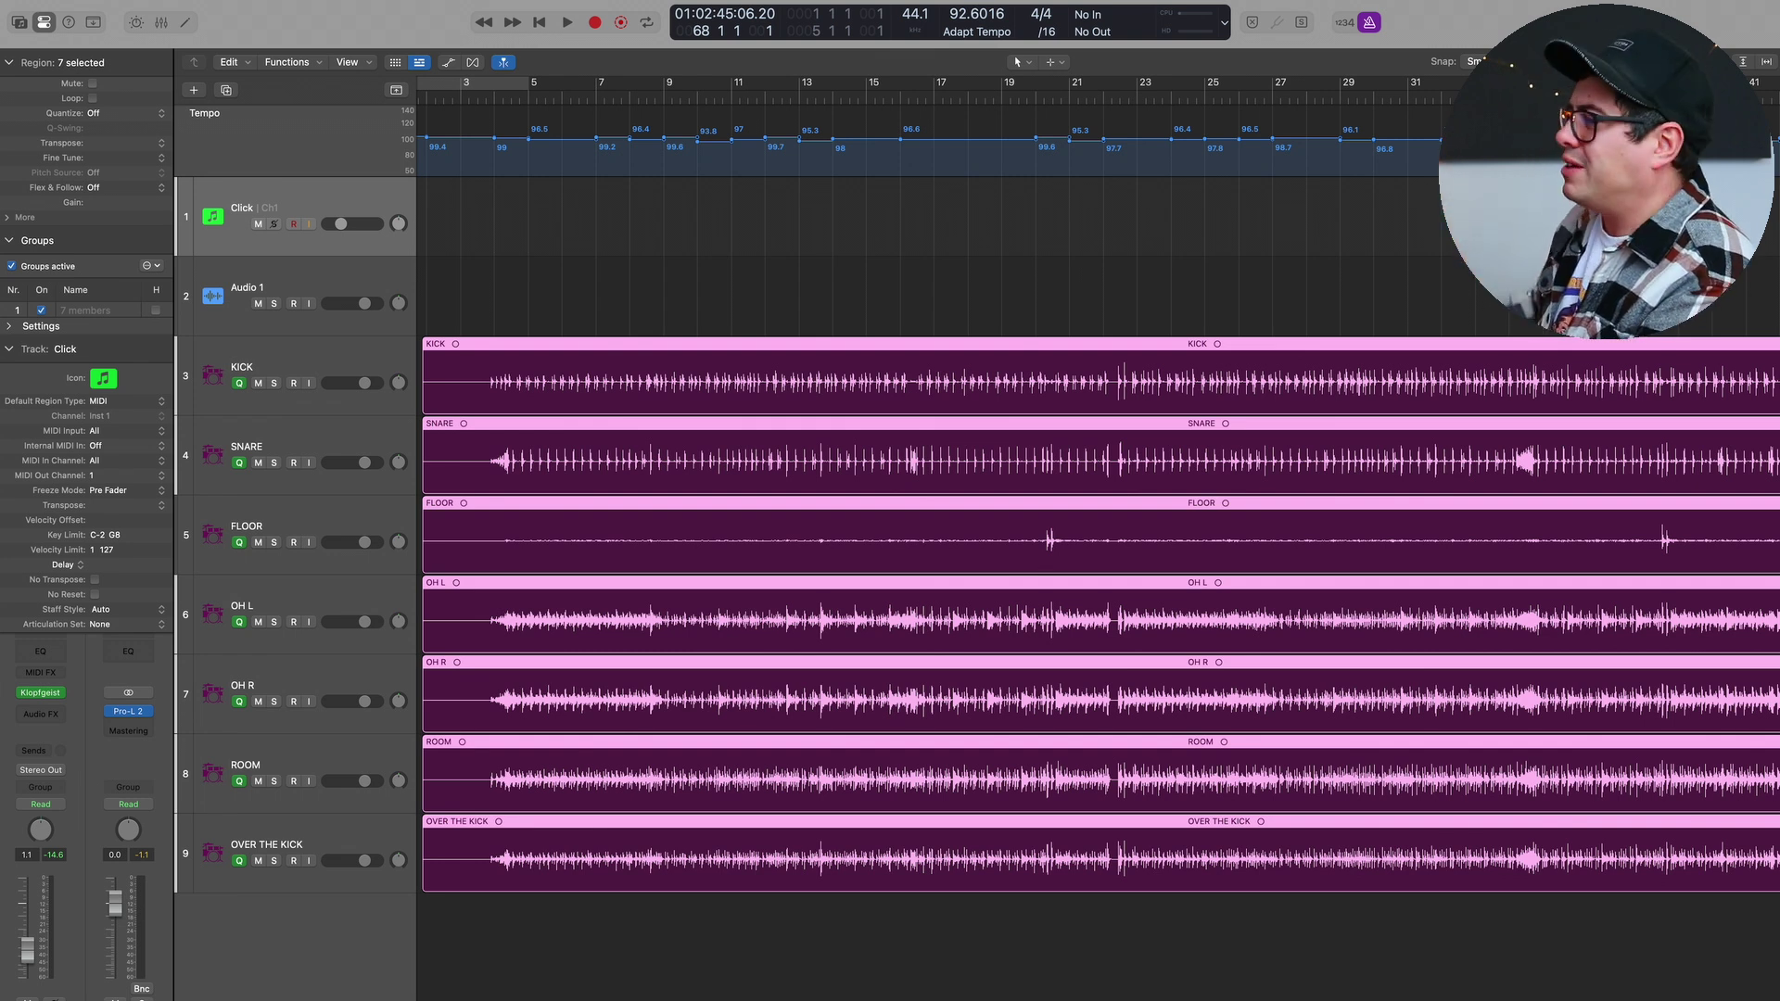
# Set all seven drum tracks to Slicing flex mode
pyautogui.click(512, 247)
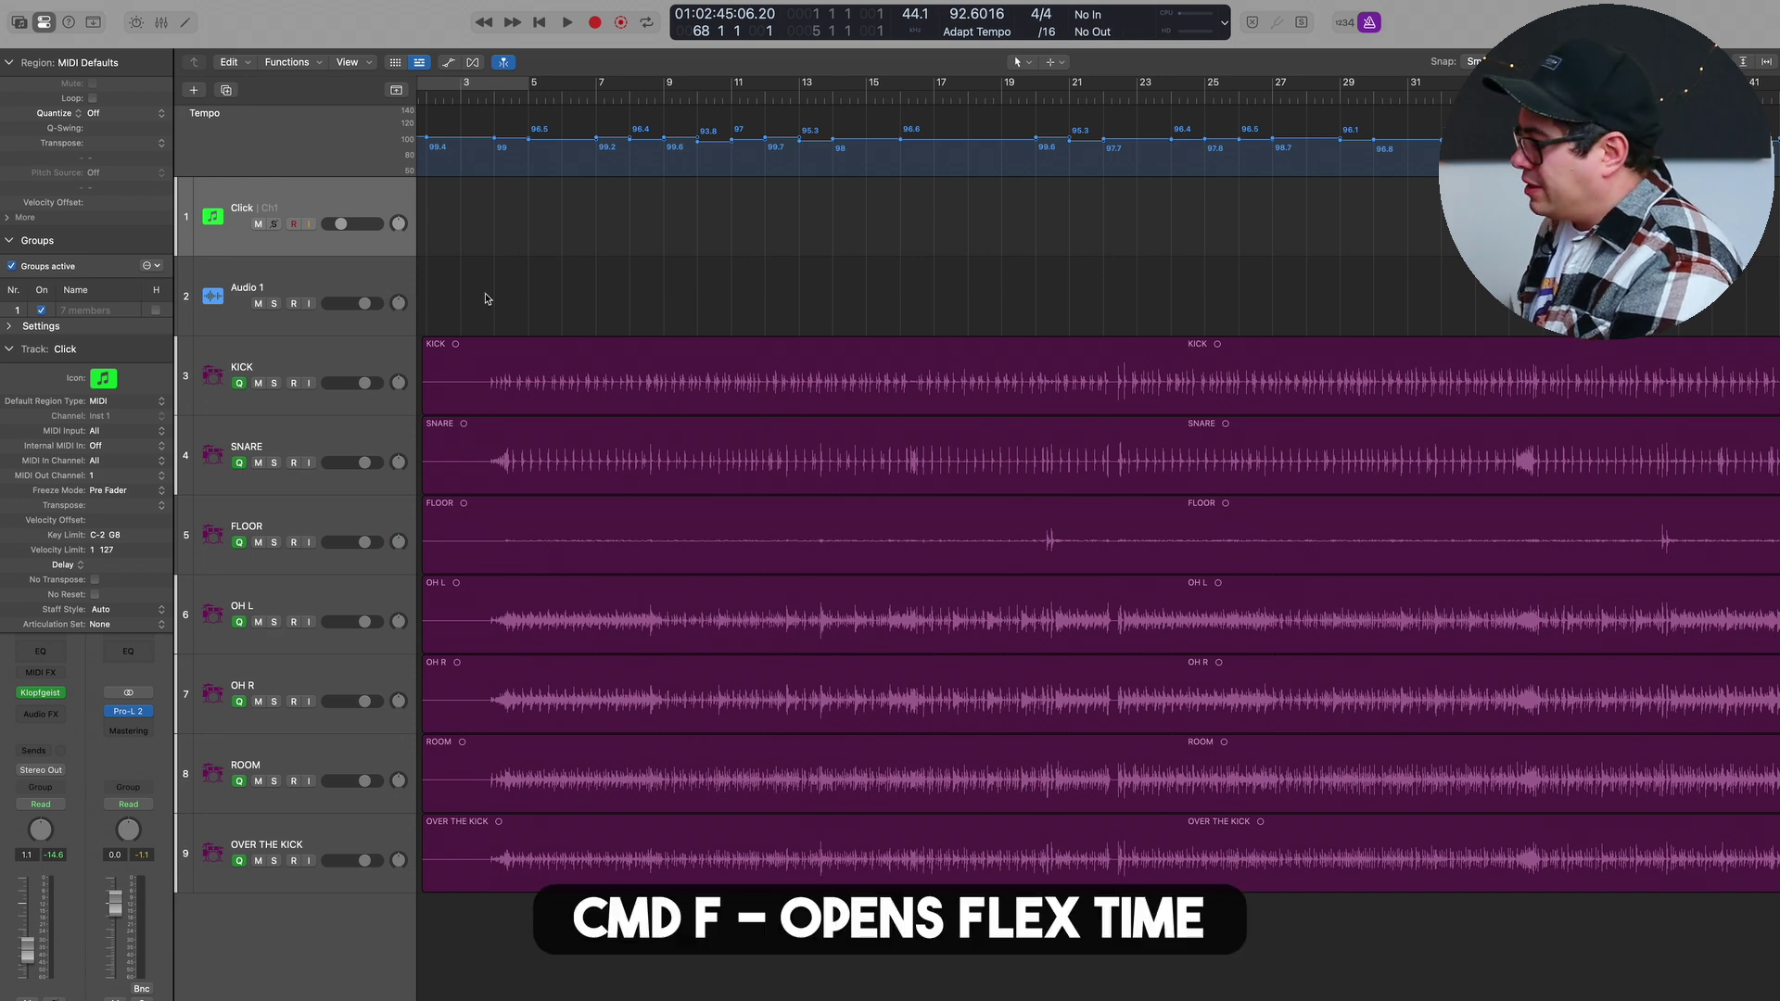
pyautogui.press('super+f')
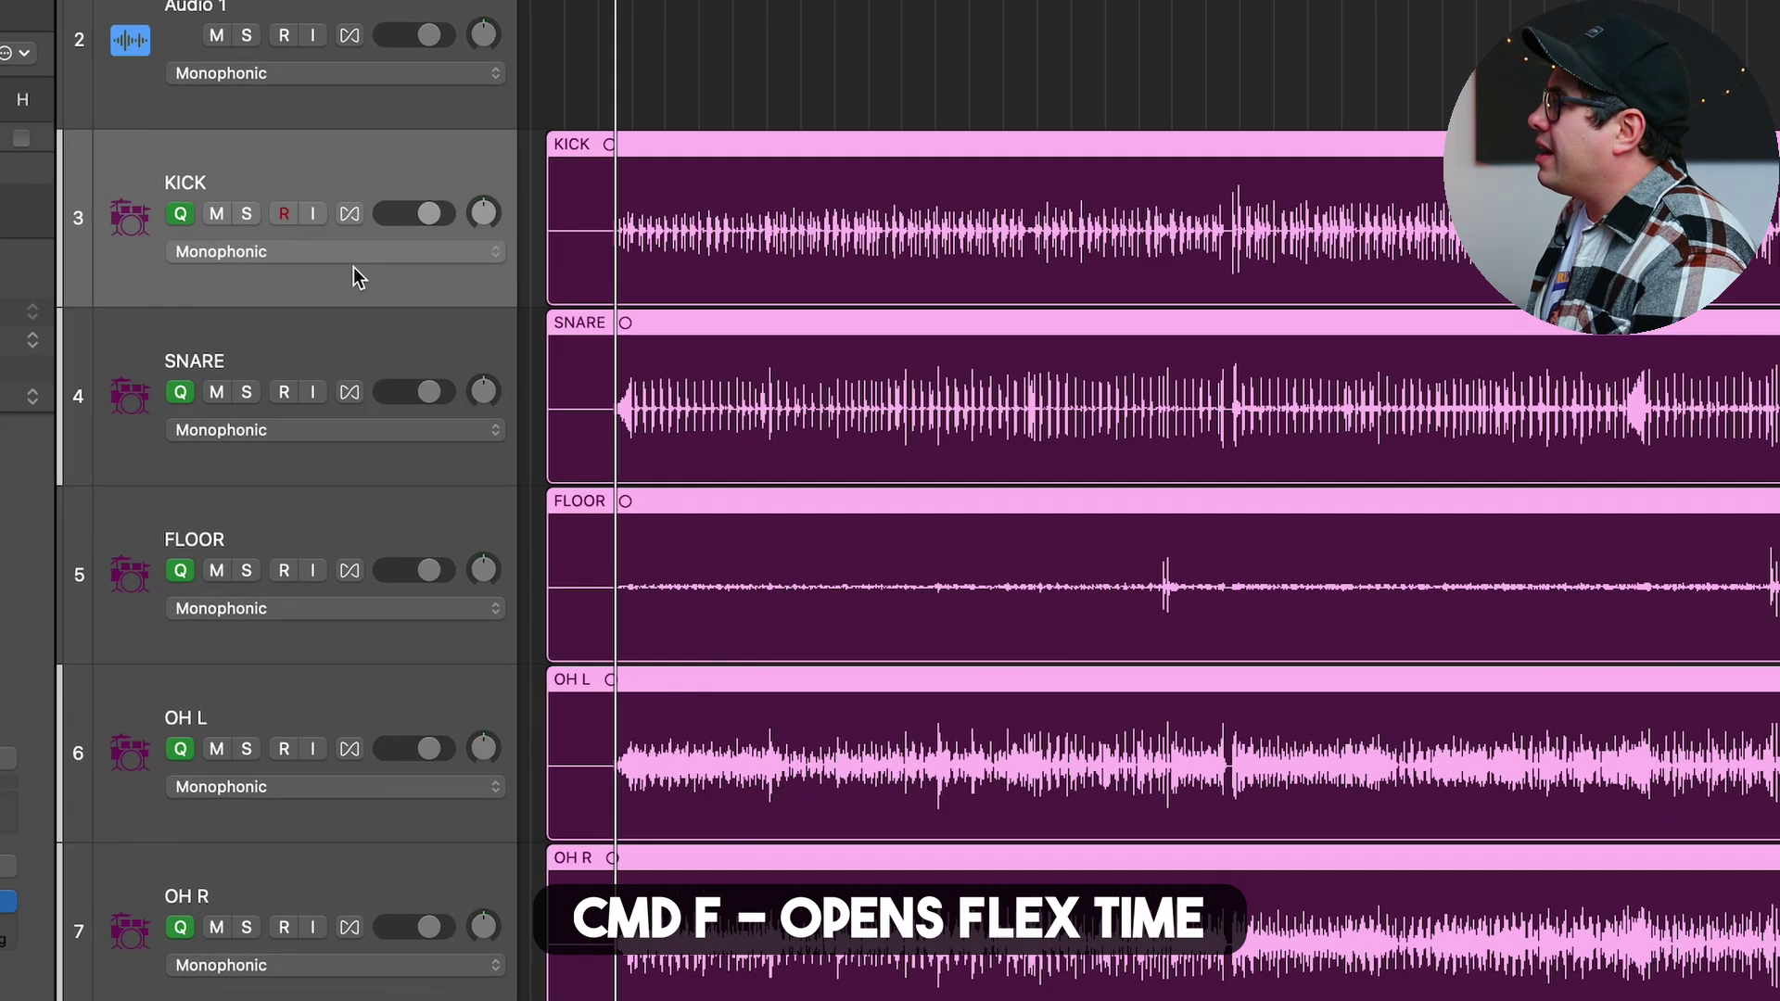
pyautogui.click(327, 398)
pyautogui.click(370, 209)
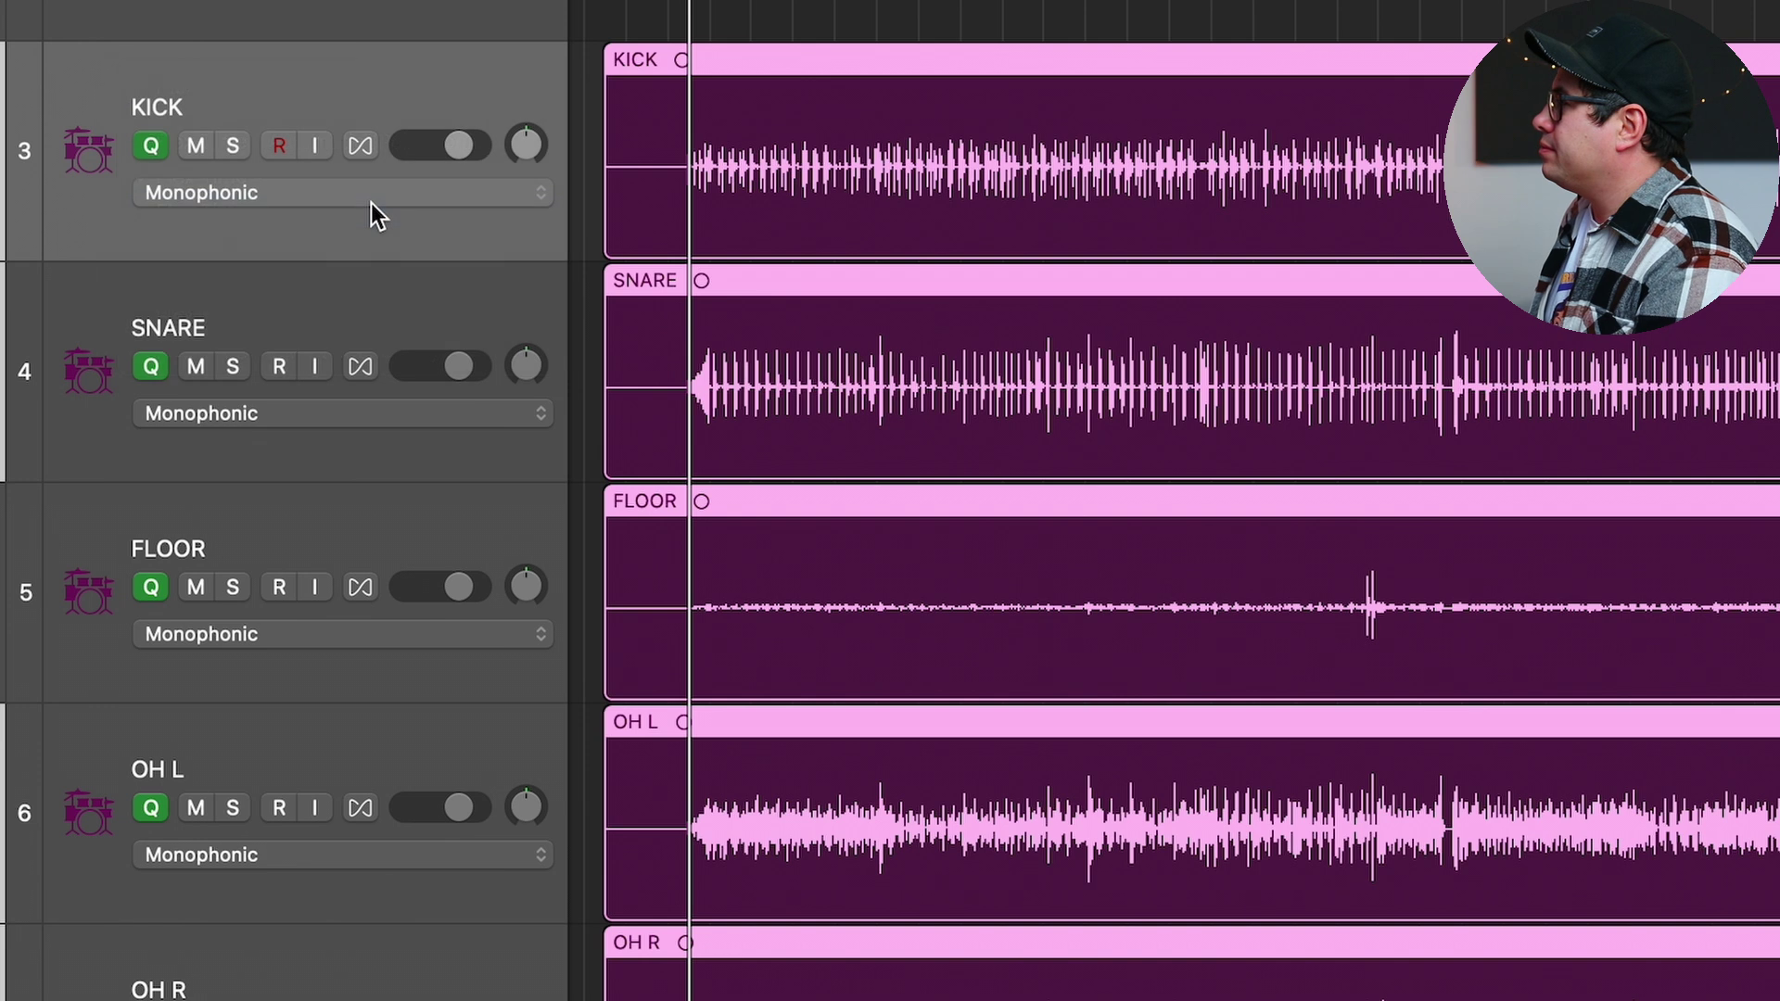
# Zoom out until the whole drum recording's Smart Tempo map is visible
pyautogui.press('super+Right')
pyautogui.press('super+Right')
pyautogui.press('super+Right')
pyautogui.press('super+Right')
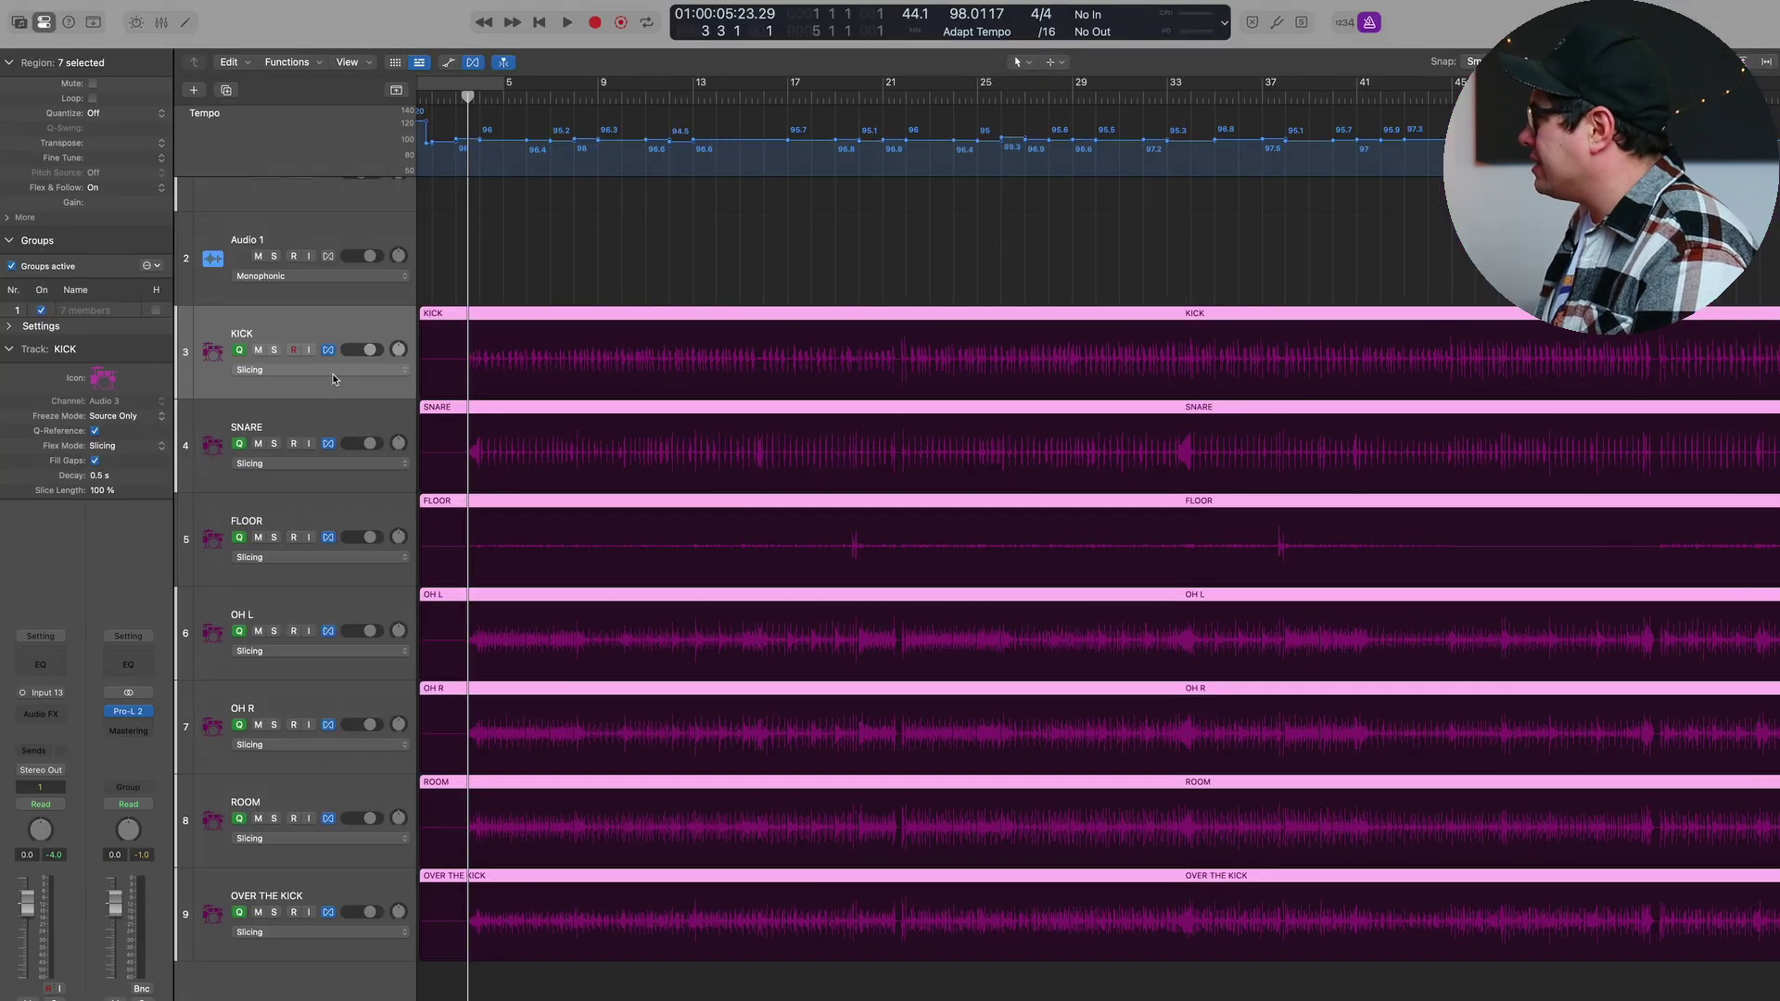
pyautogui.press('super+Right')
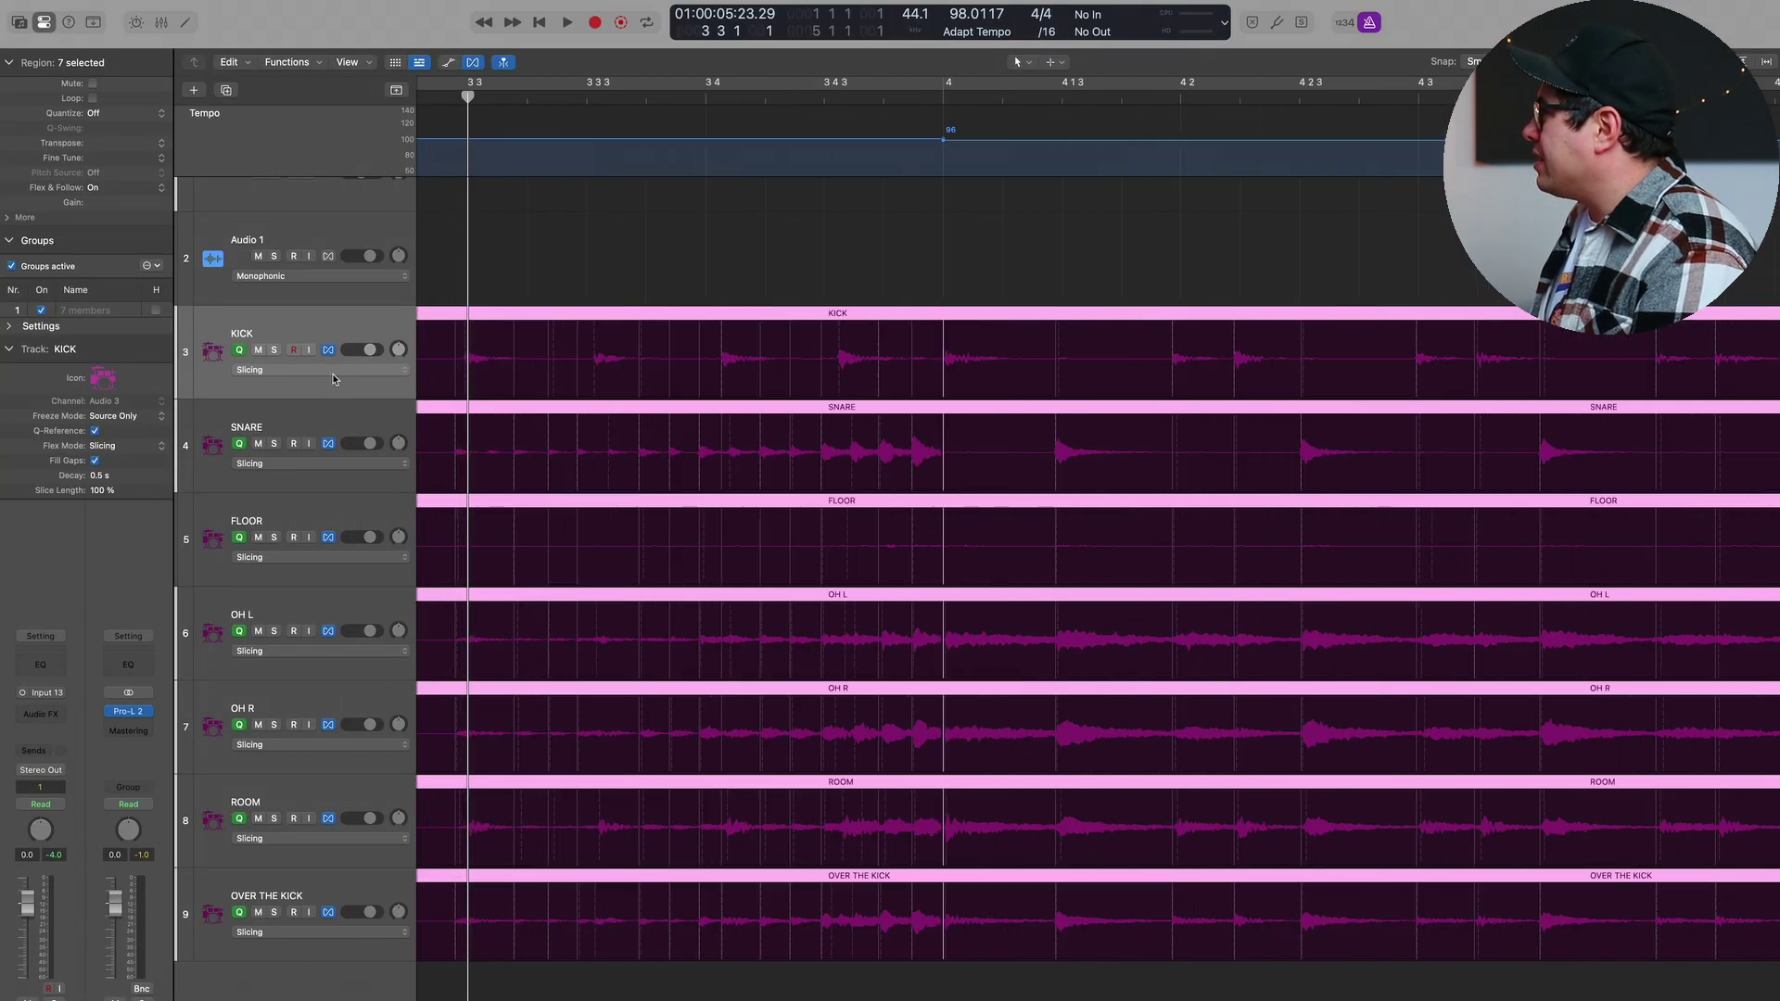
pyautogui.press('super+Left')
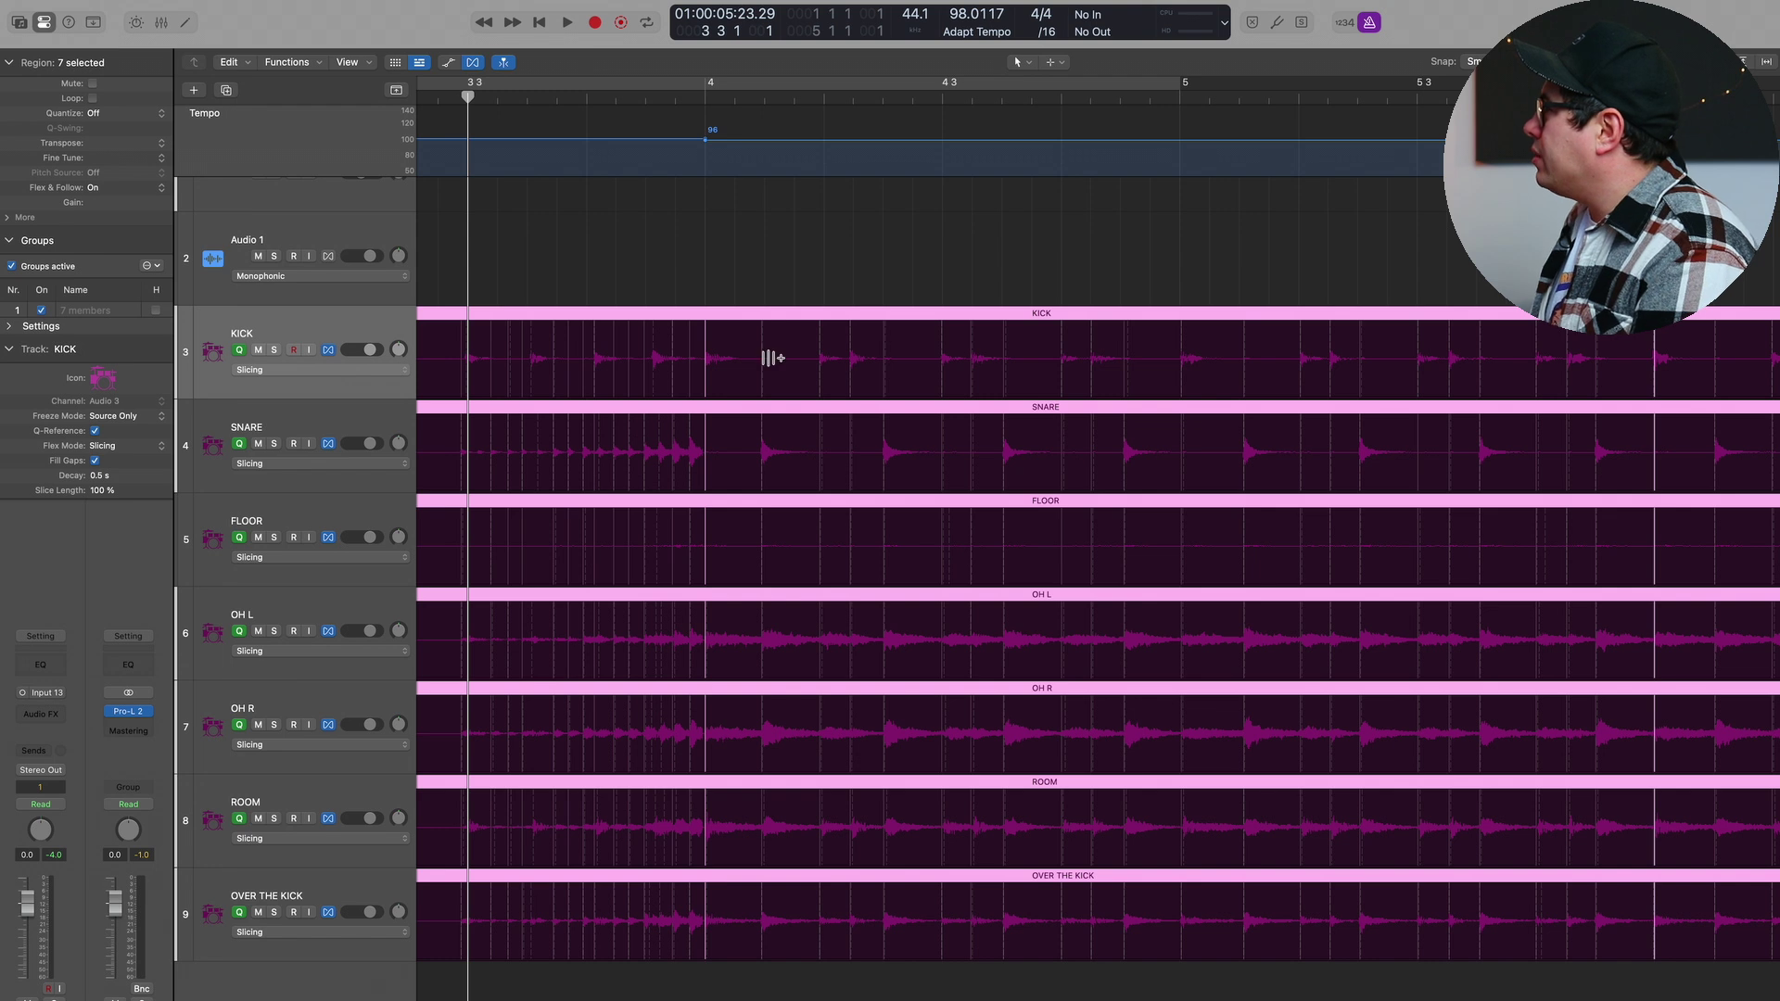
pyautogui.hscroll(10, 1620, 371)
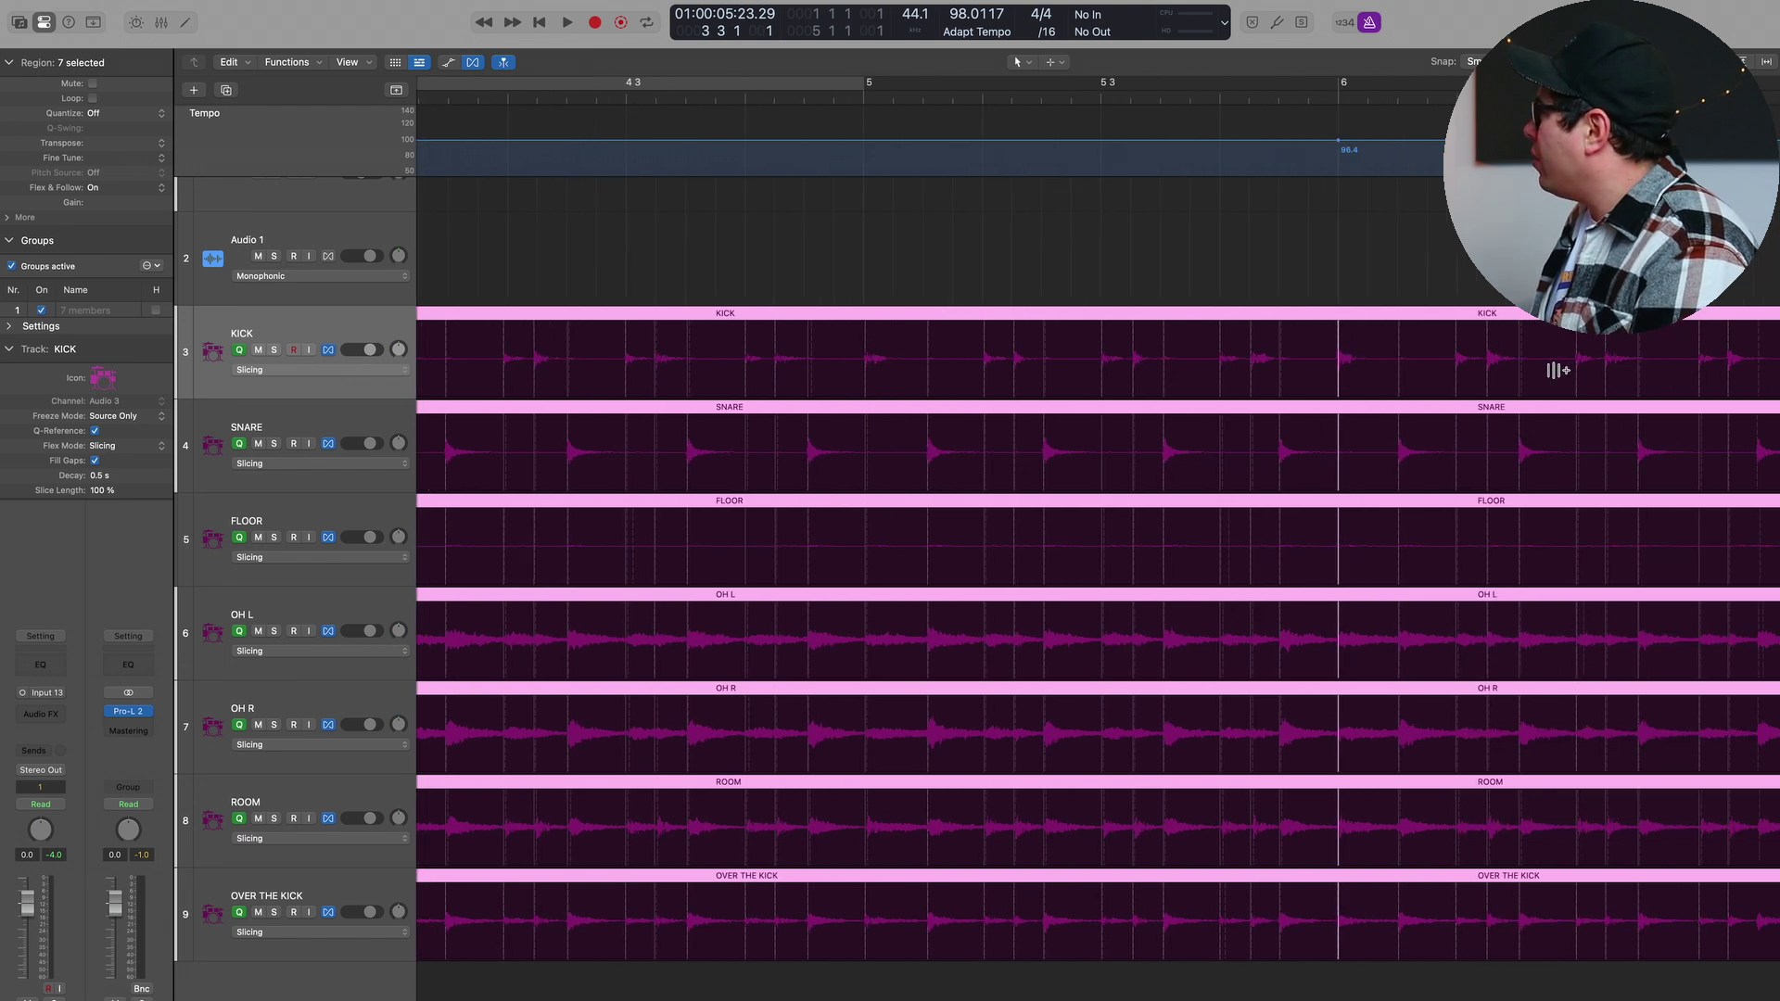
pyautogui.press('super+Left')
pyautogui.press('super+Left')
pyautogui.press('super+Left')
pyautogui.press('super+Left')
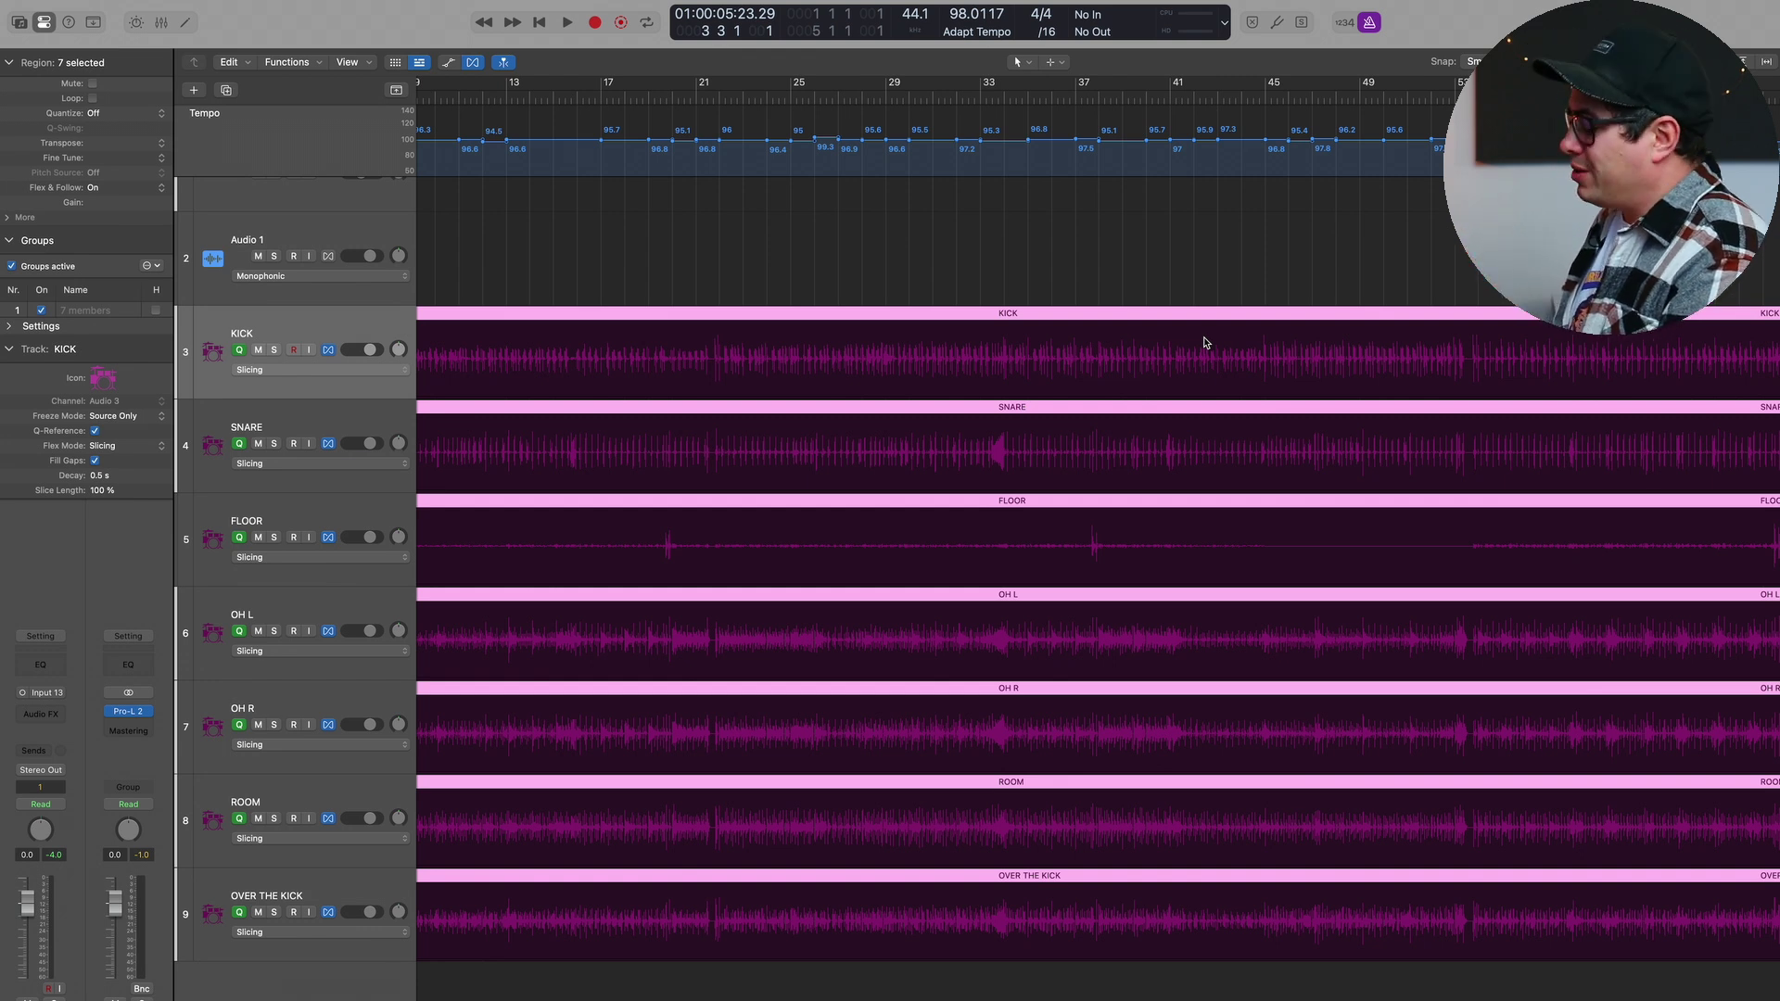
pyautogui.press('super+Left')
pyautogui.press('super+Left')
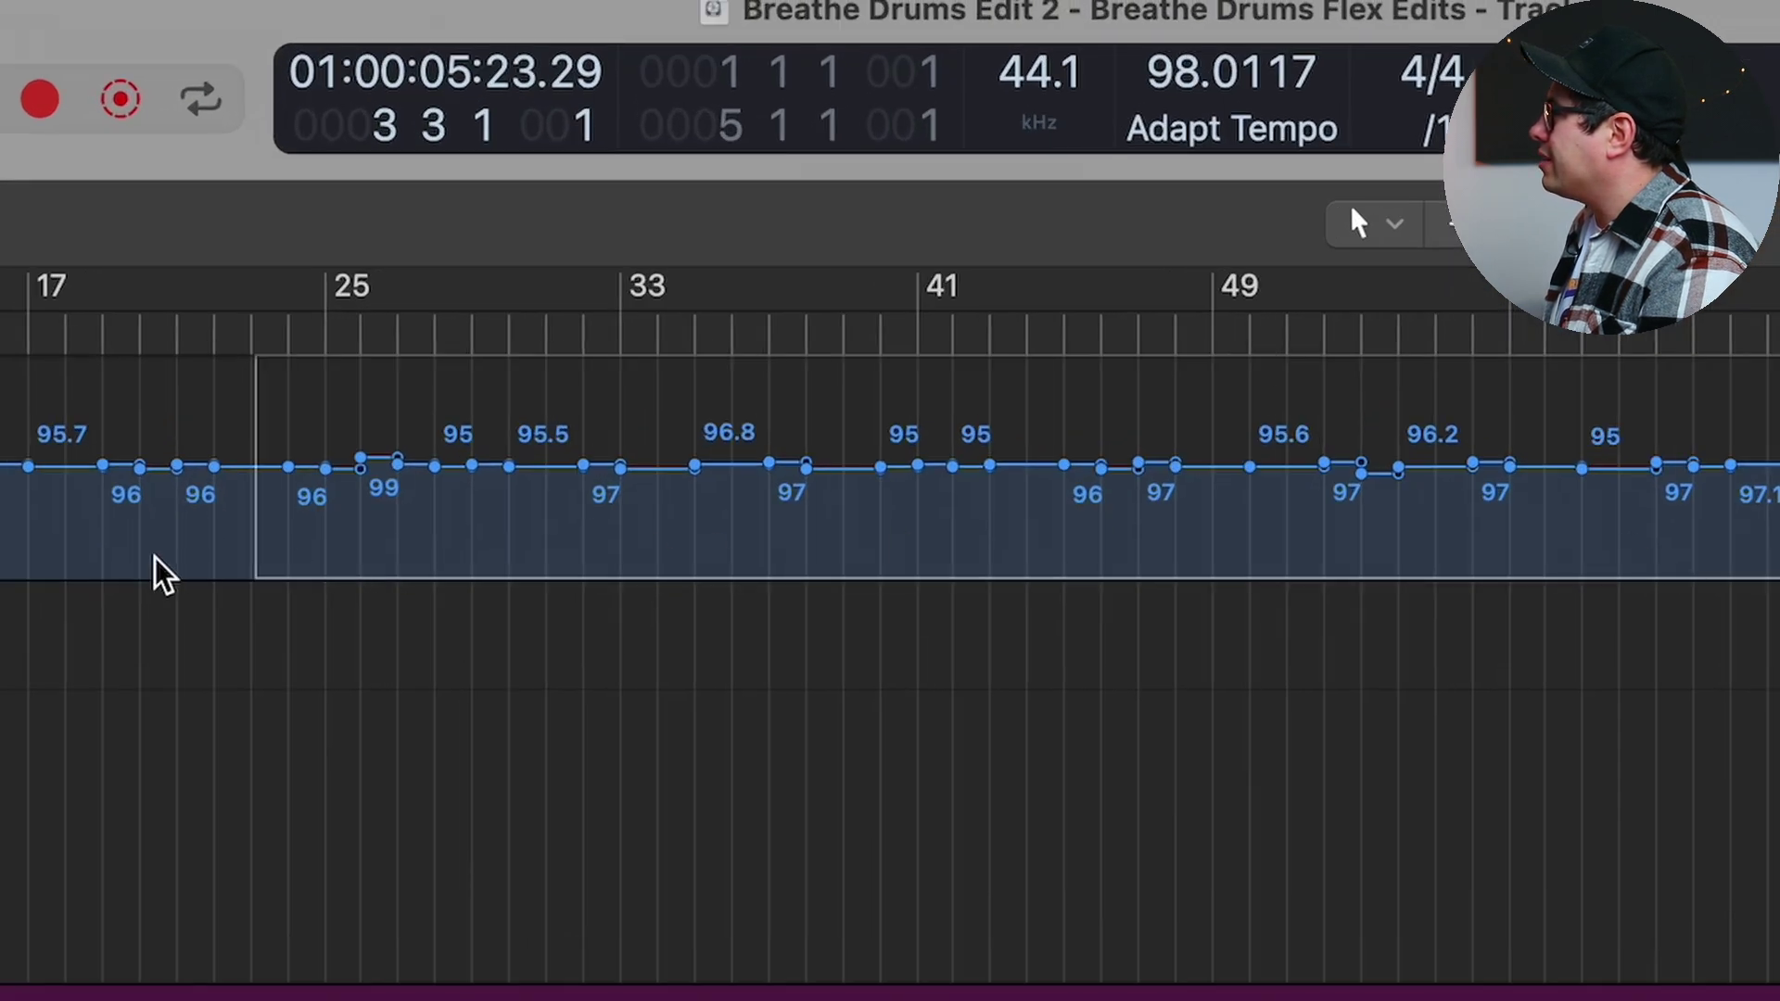
# Undo the detected tempo map so the project returns to a flat 120 BPM
pyautogui.hscroll(-1, 632, 175)
pyautogui.press('super+Right')
pyautogui.press('super+Right')
pyautogui.press('super+Right')
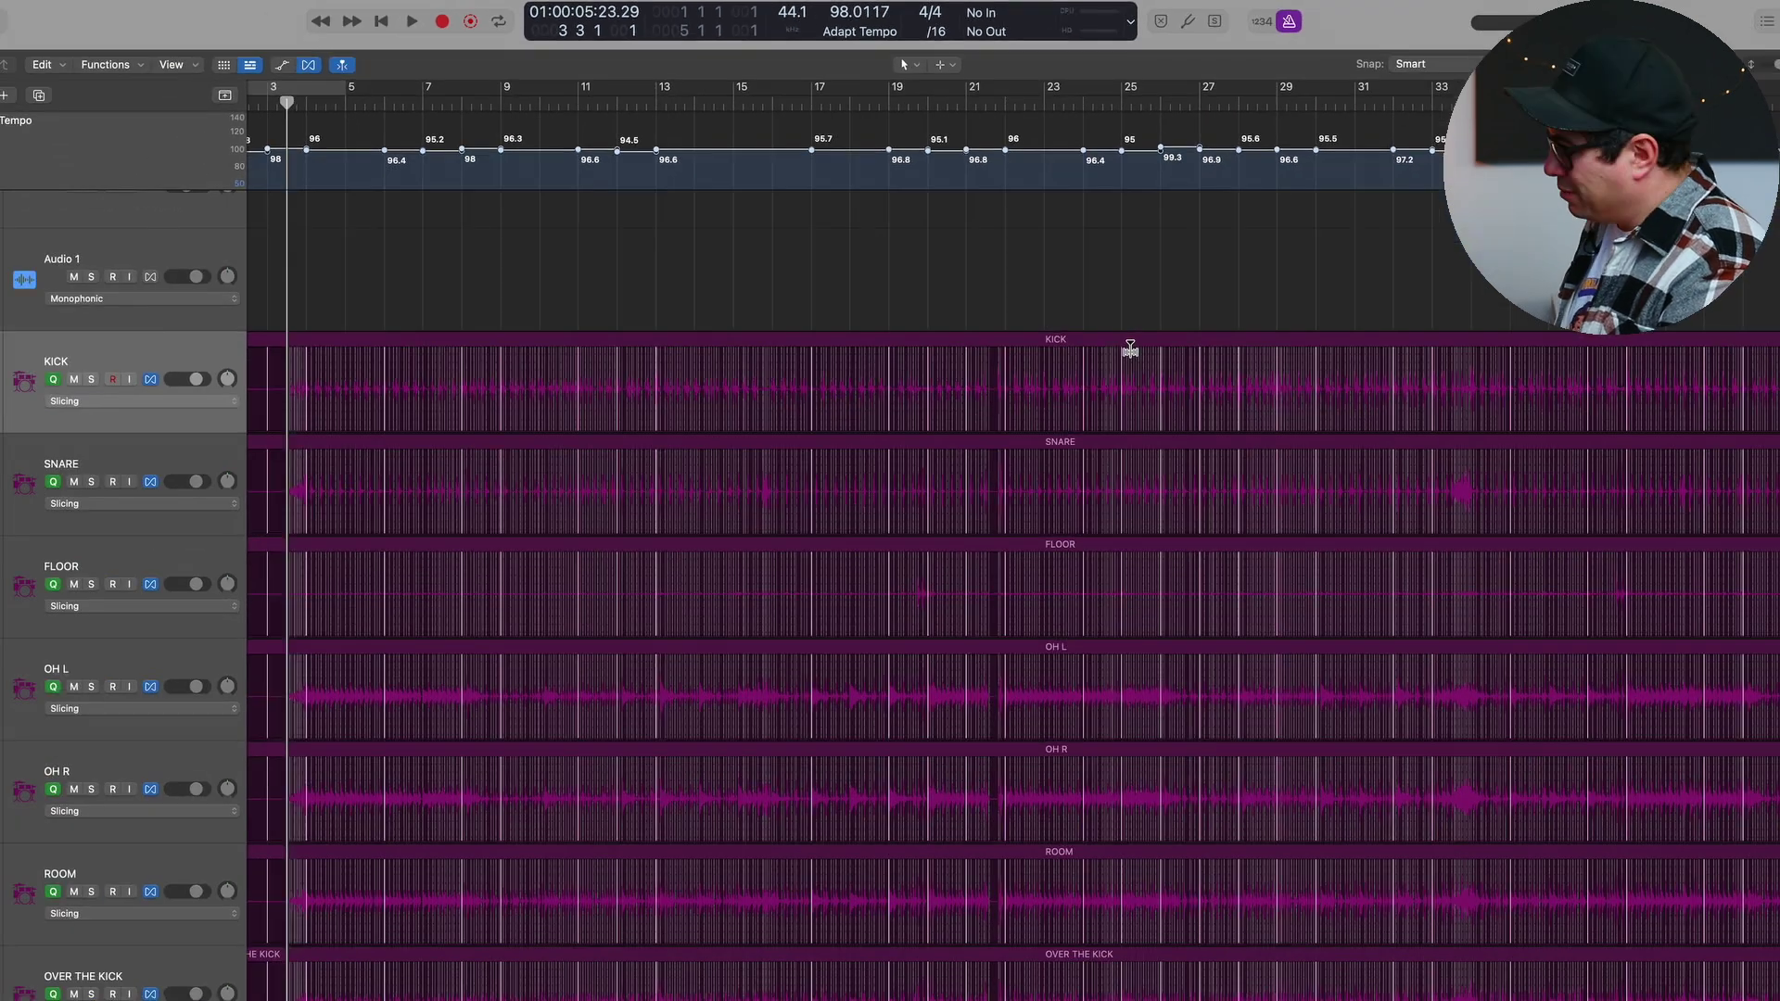
pyautogui.press('super+z')
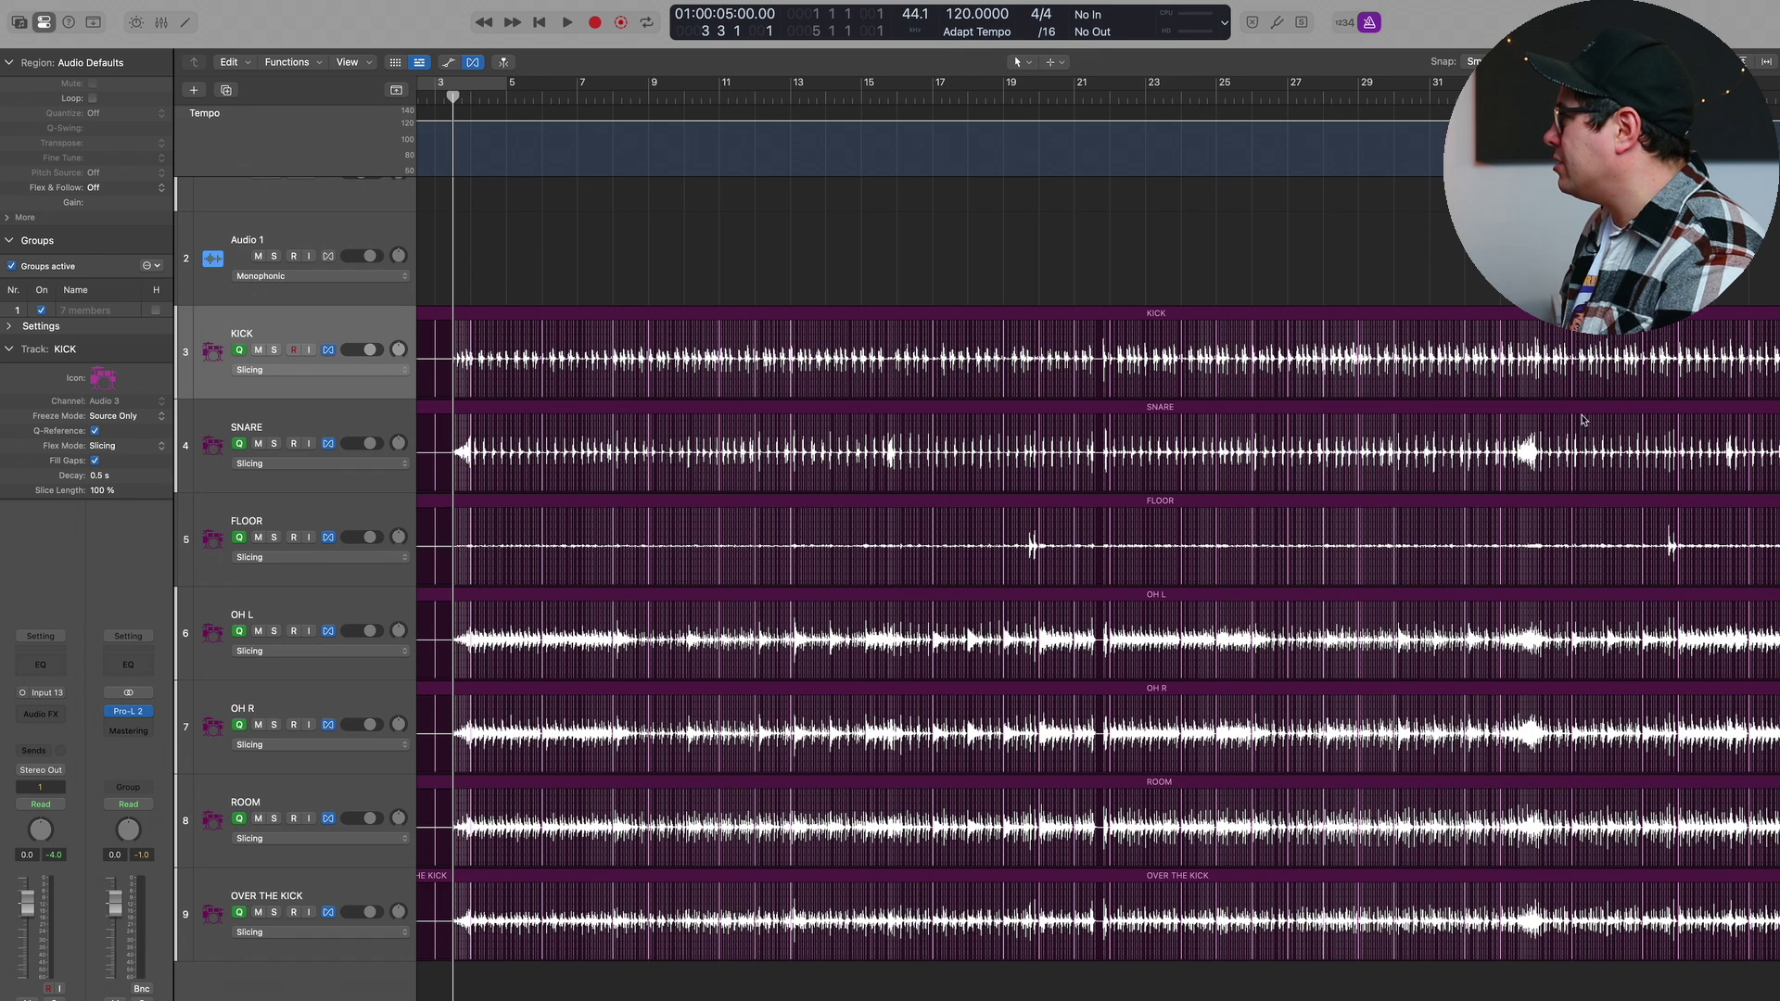
pyautogui.hscroll(-3, 1583, 420)
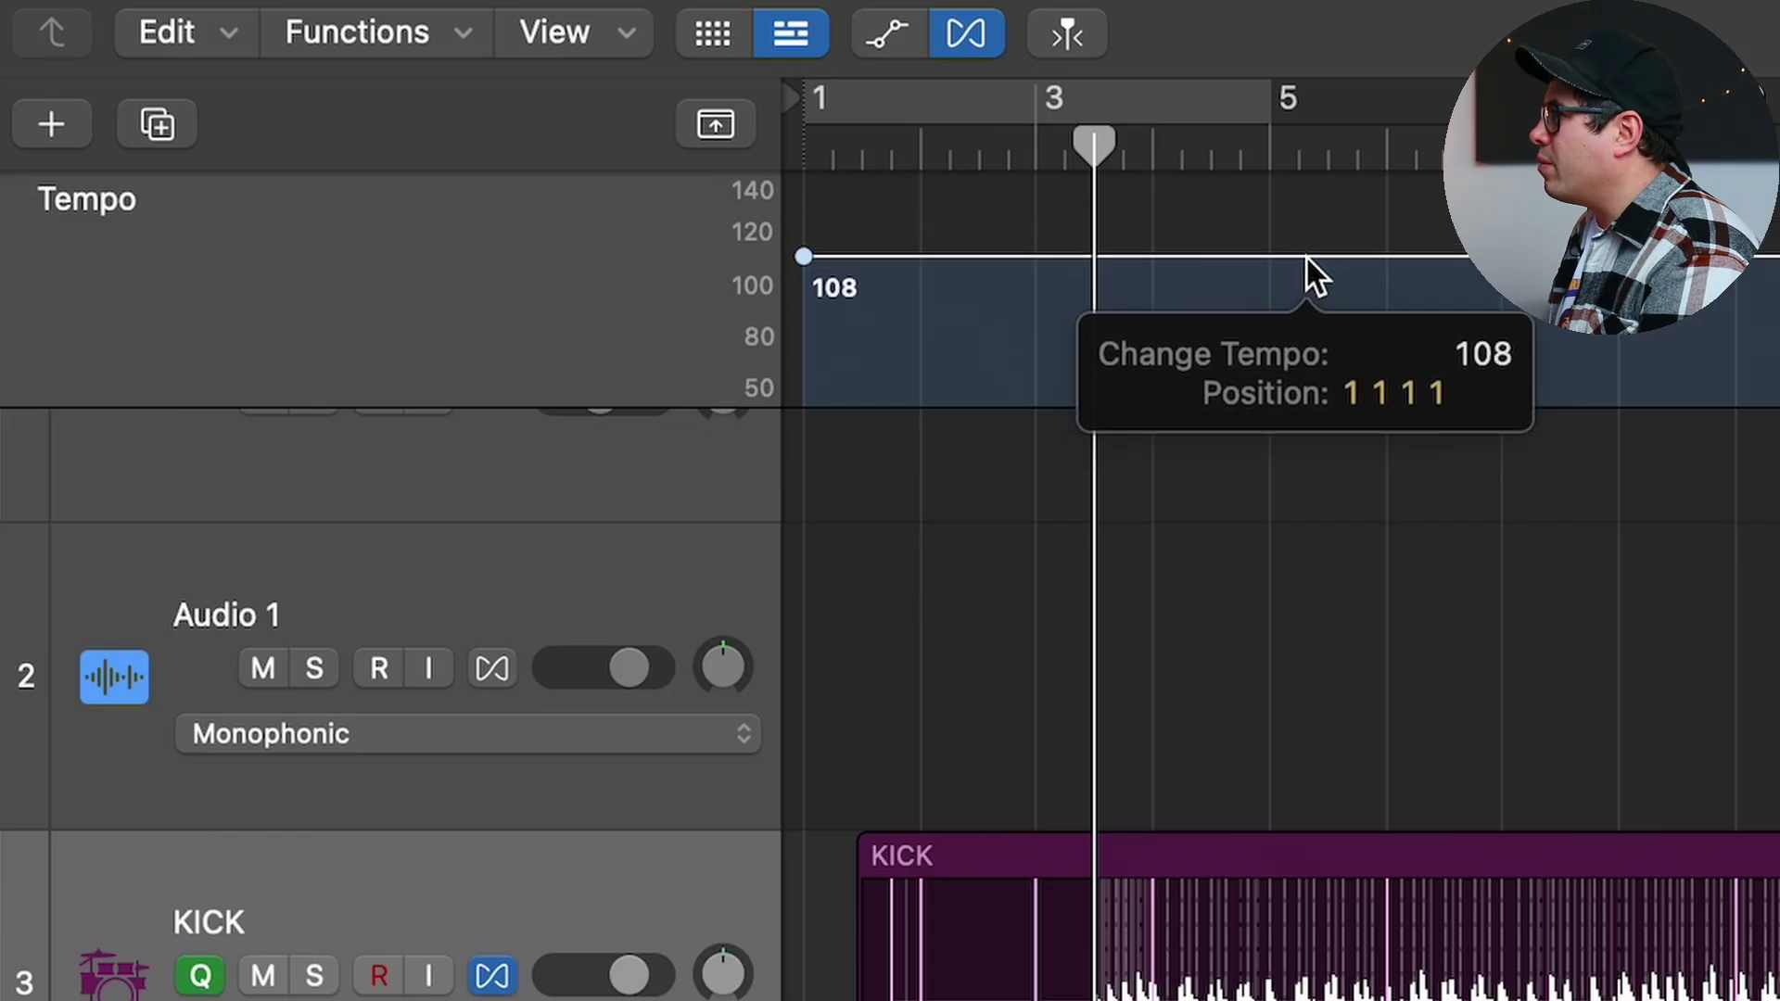
# Drag the tempo line down to a constant 96 BPM
pyautogui.moveTo(1305, 257); pyautogui.dragTo(1309, 288)
pyautogui.hscroll(2, 1309, 287)
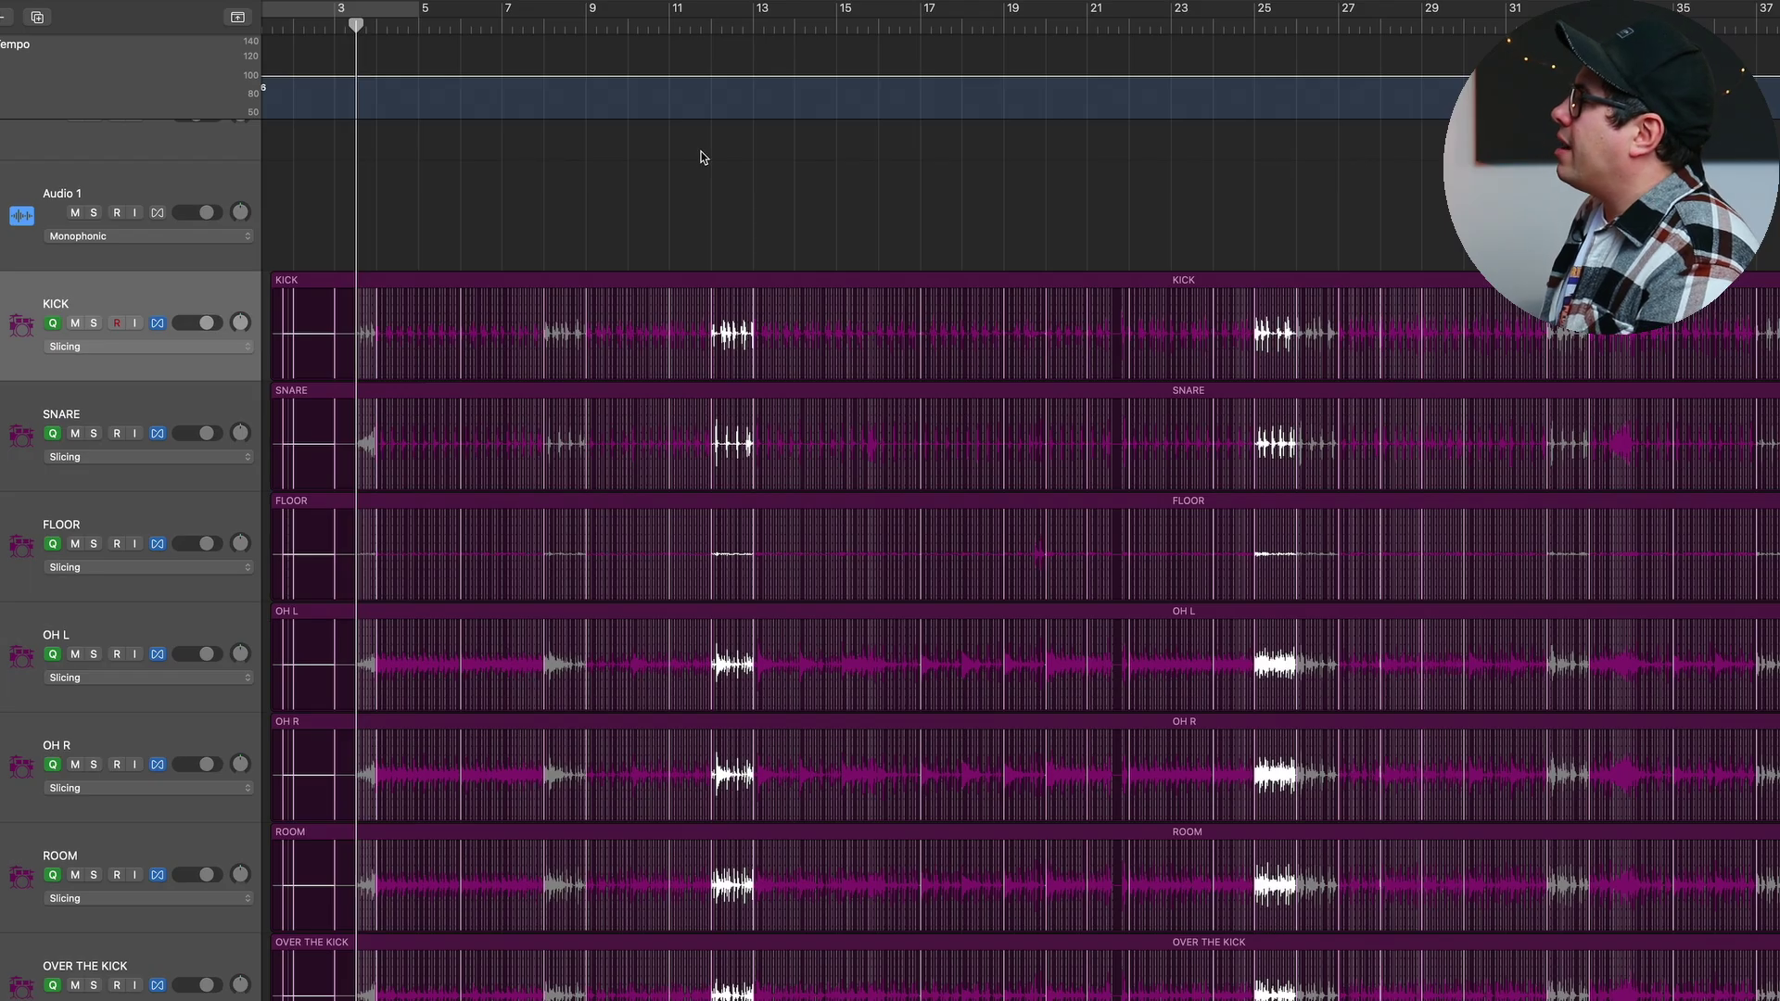
pyautogui.hscroll(-2, 352, 92)
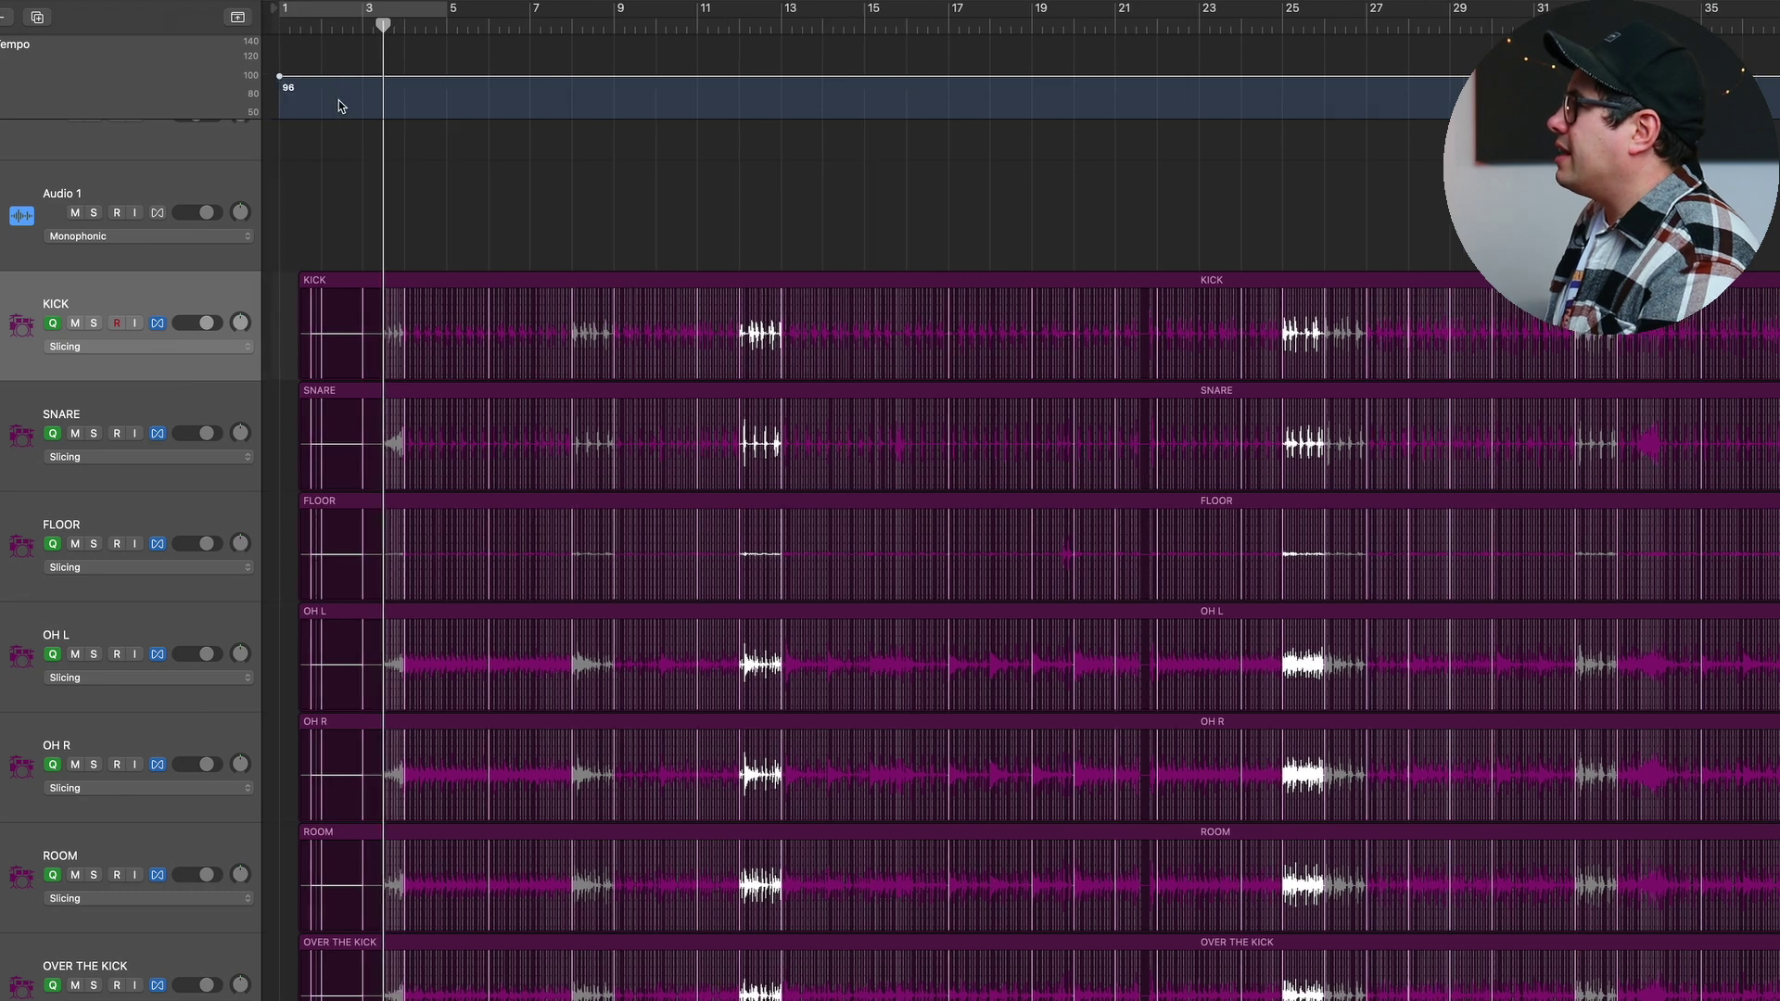
pyautogui.hscroll(1, 397, 305)
# Zoom in near bar 3 and play the drums back at 96 BPM
pyautogui.press('super+Right')
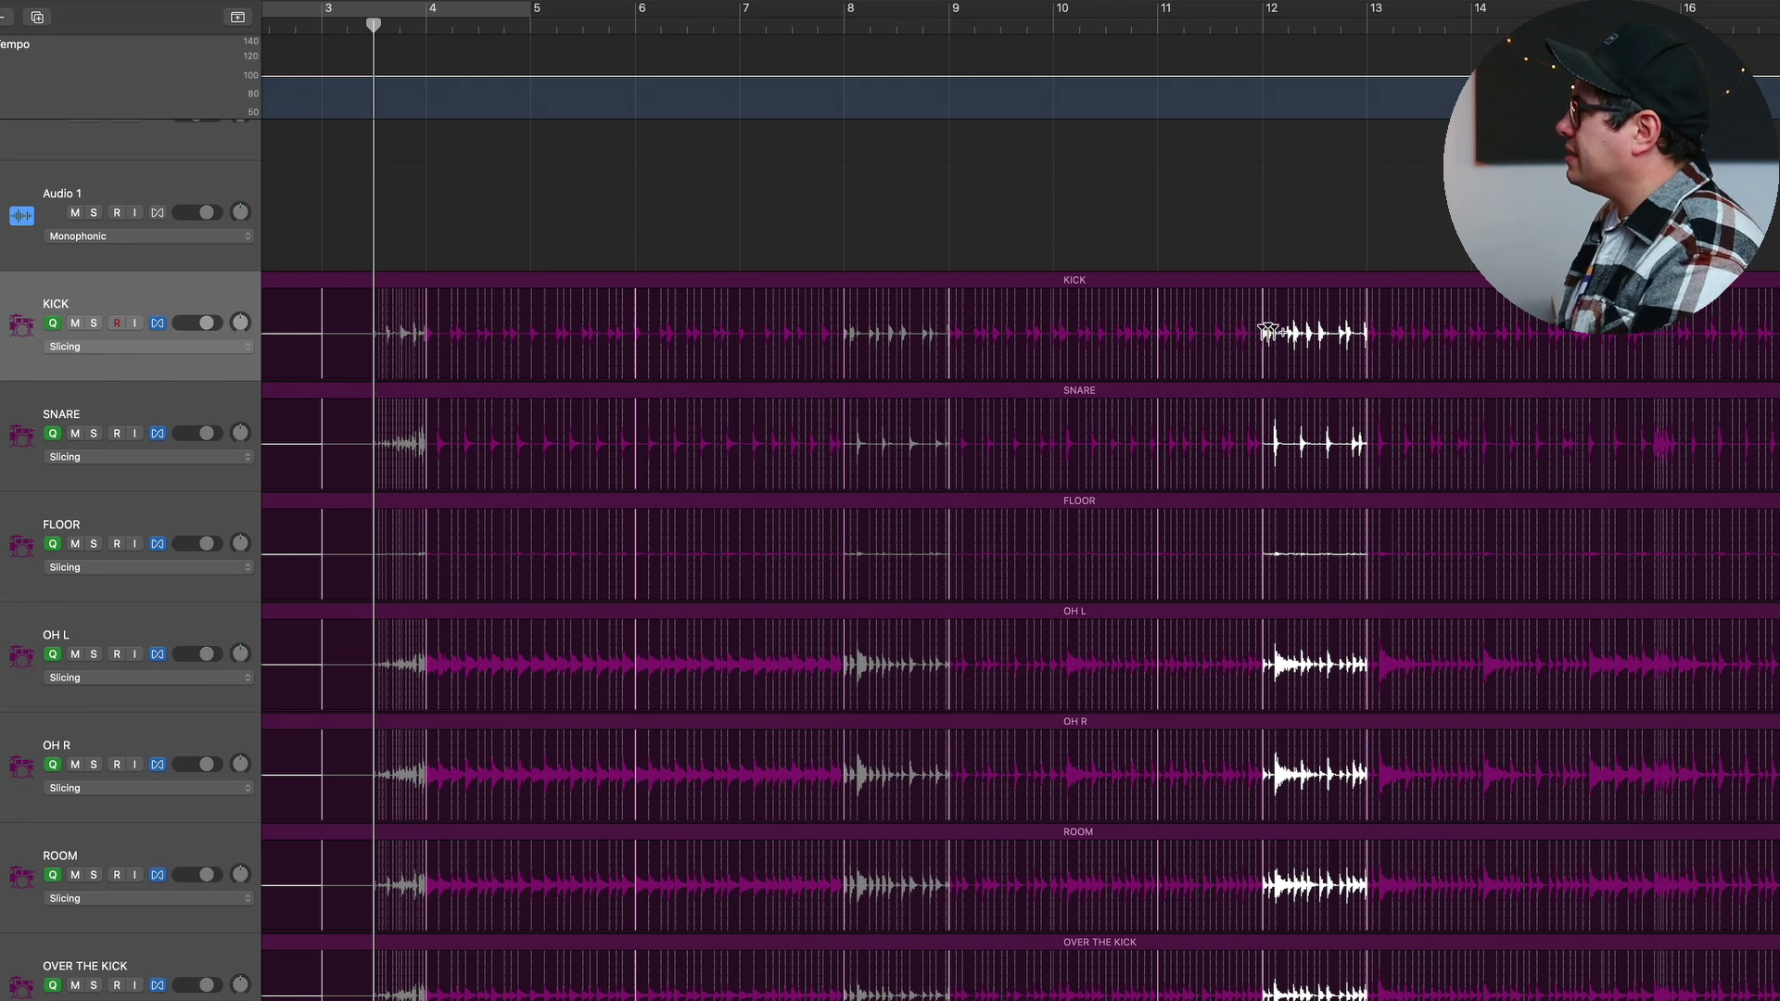
pyautogui.hscroll(5, 1717, 352)
pyautogui.hscroll(20, 1718, 352)
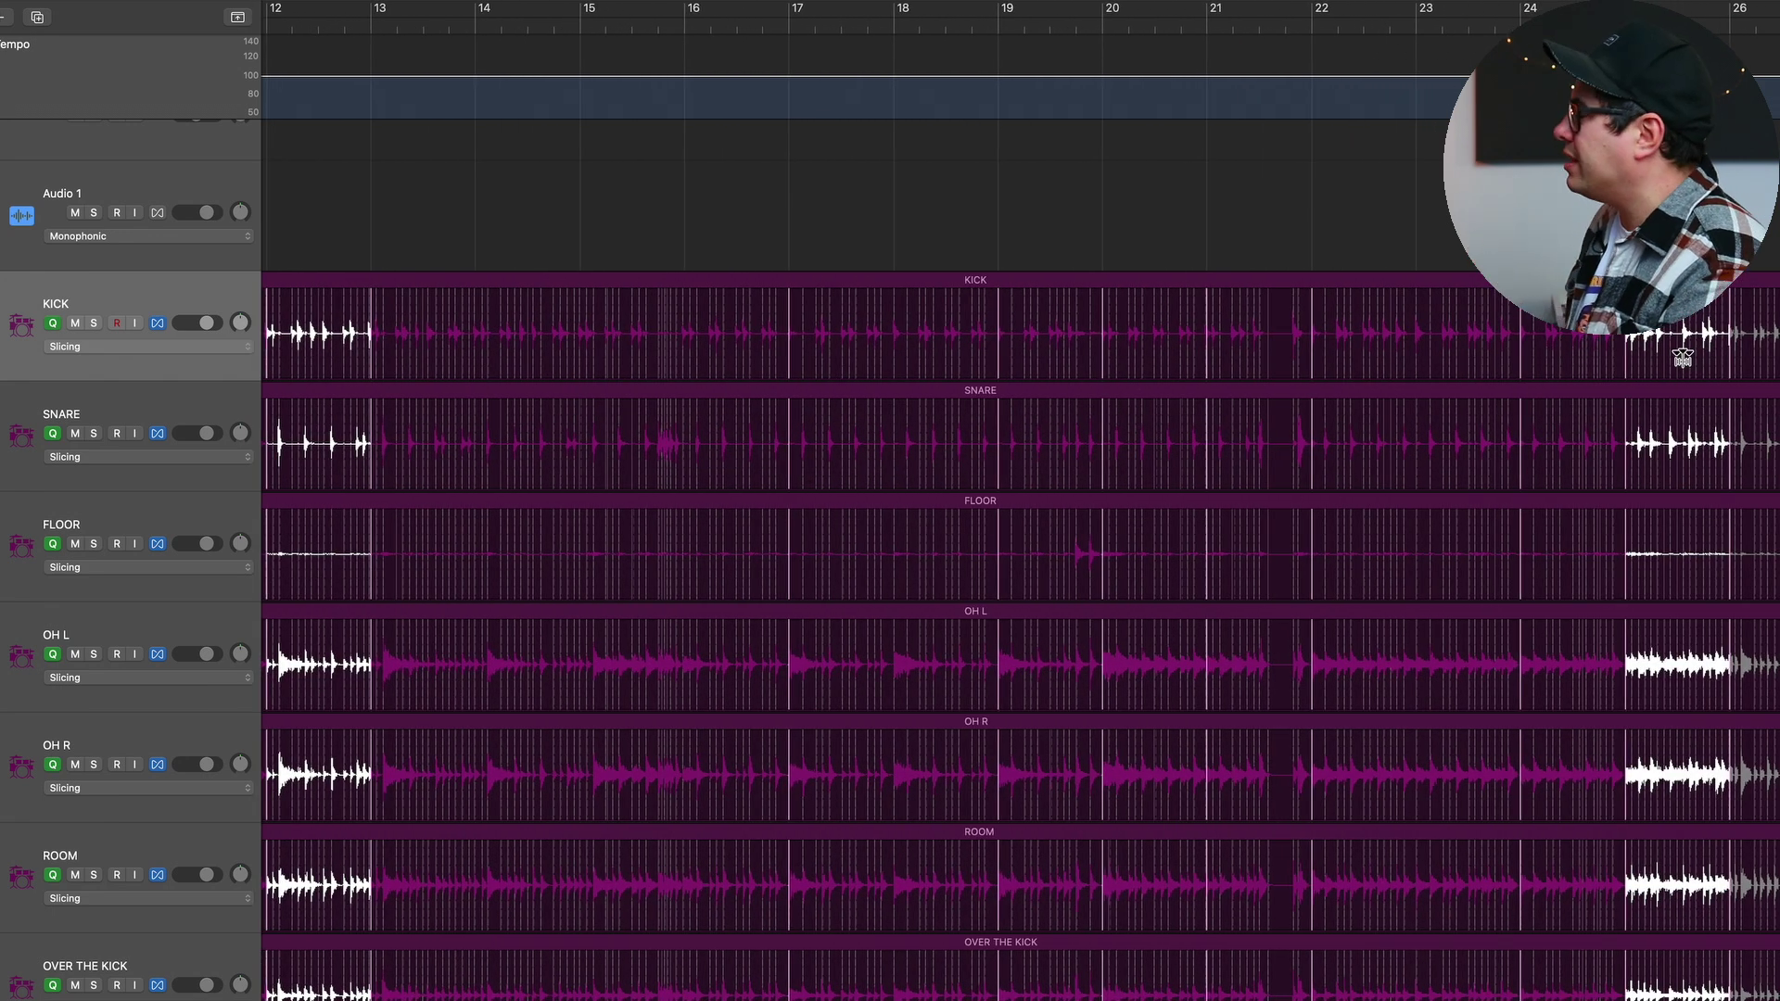
pyautogui.hscroll(12, 1668, 360)
pyautogui.hscroll(-20, 680, 147)
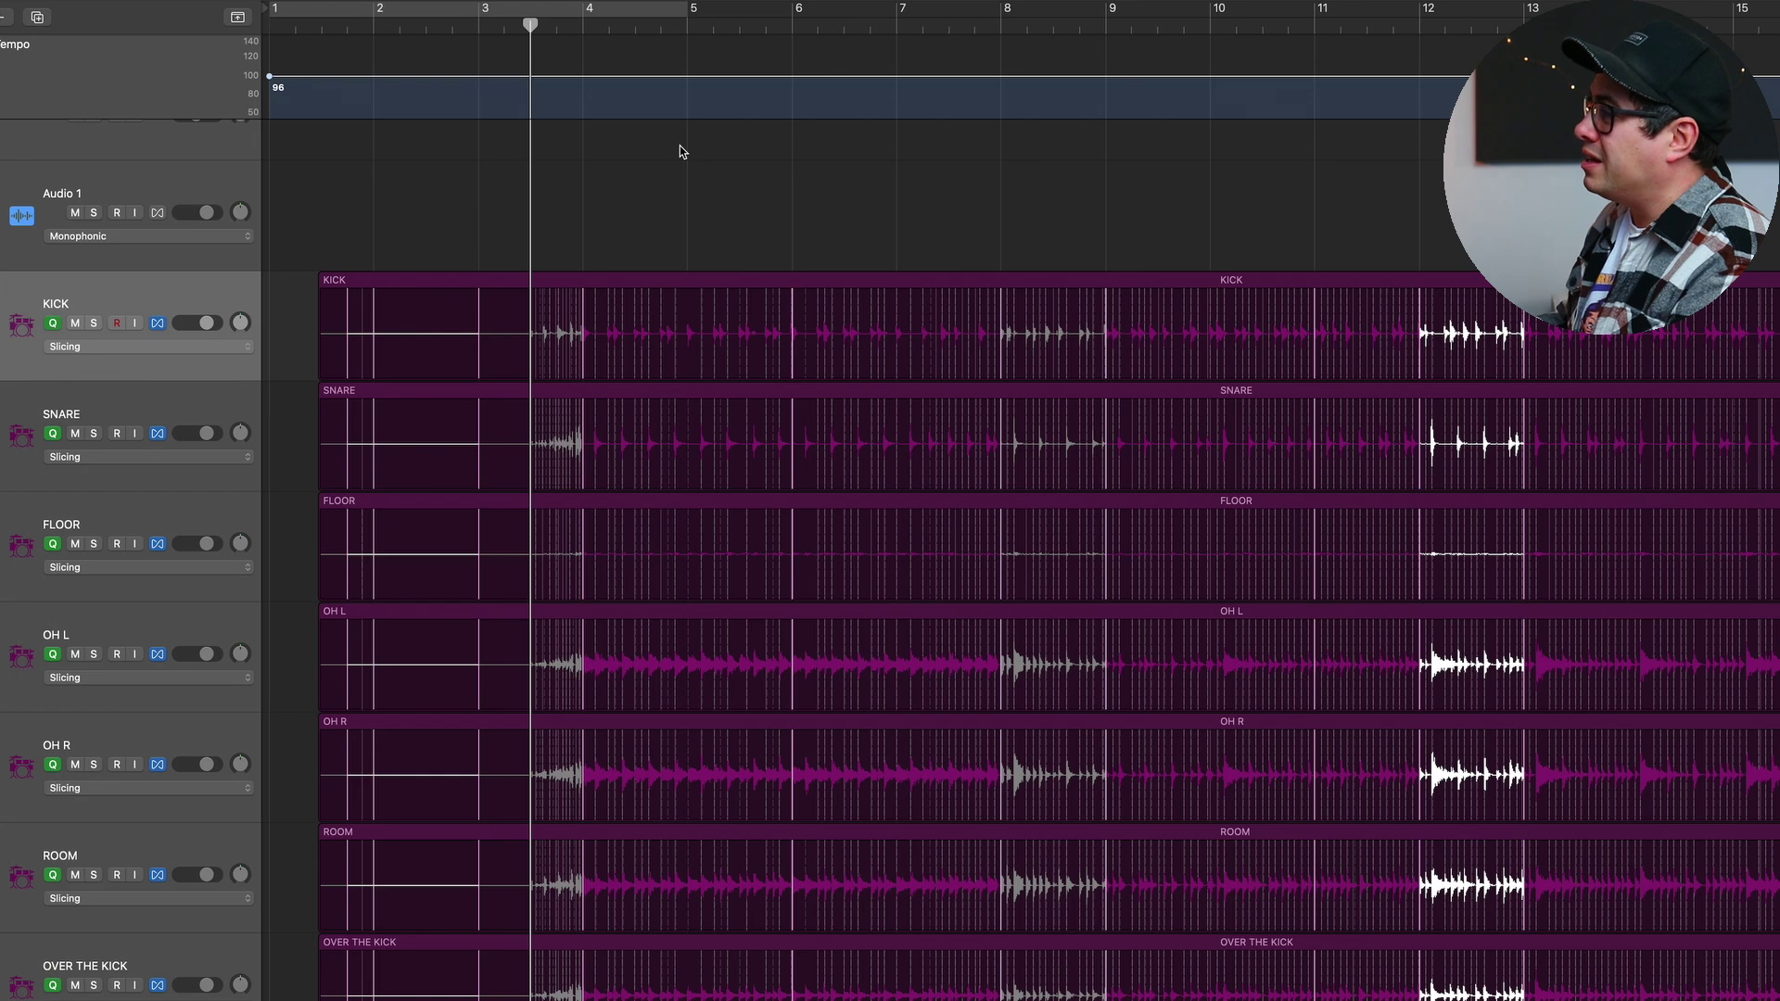
pyautogui.press('space')
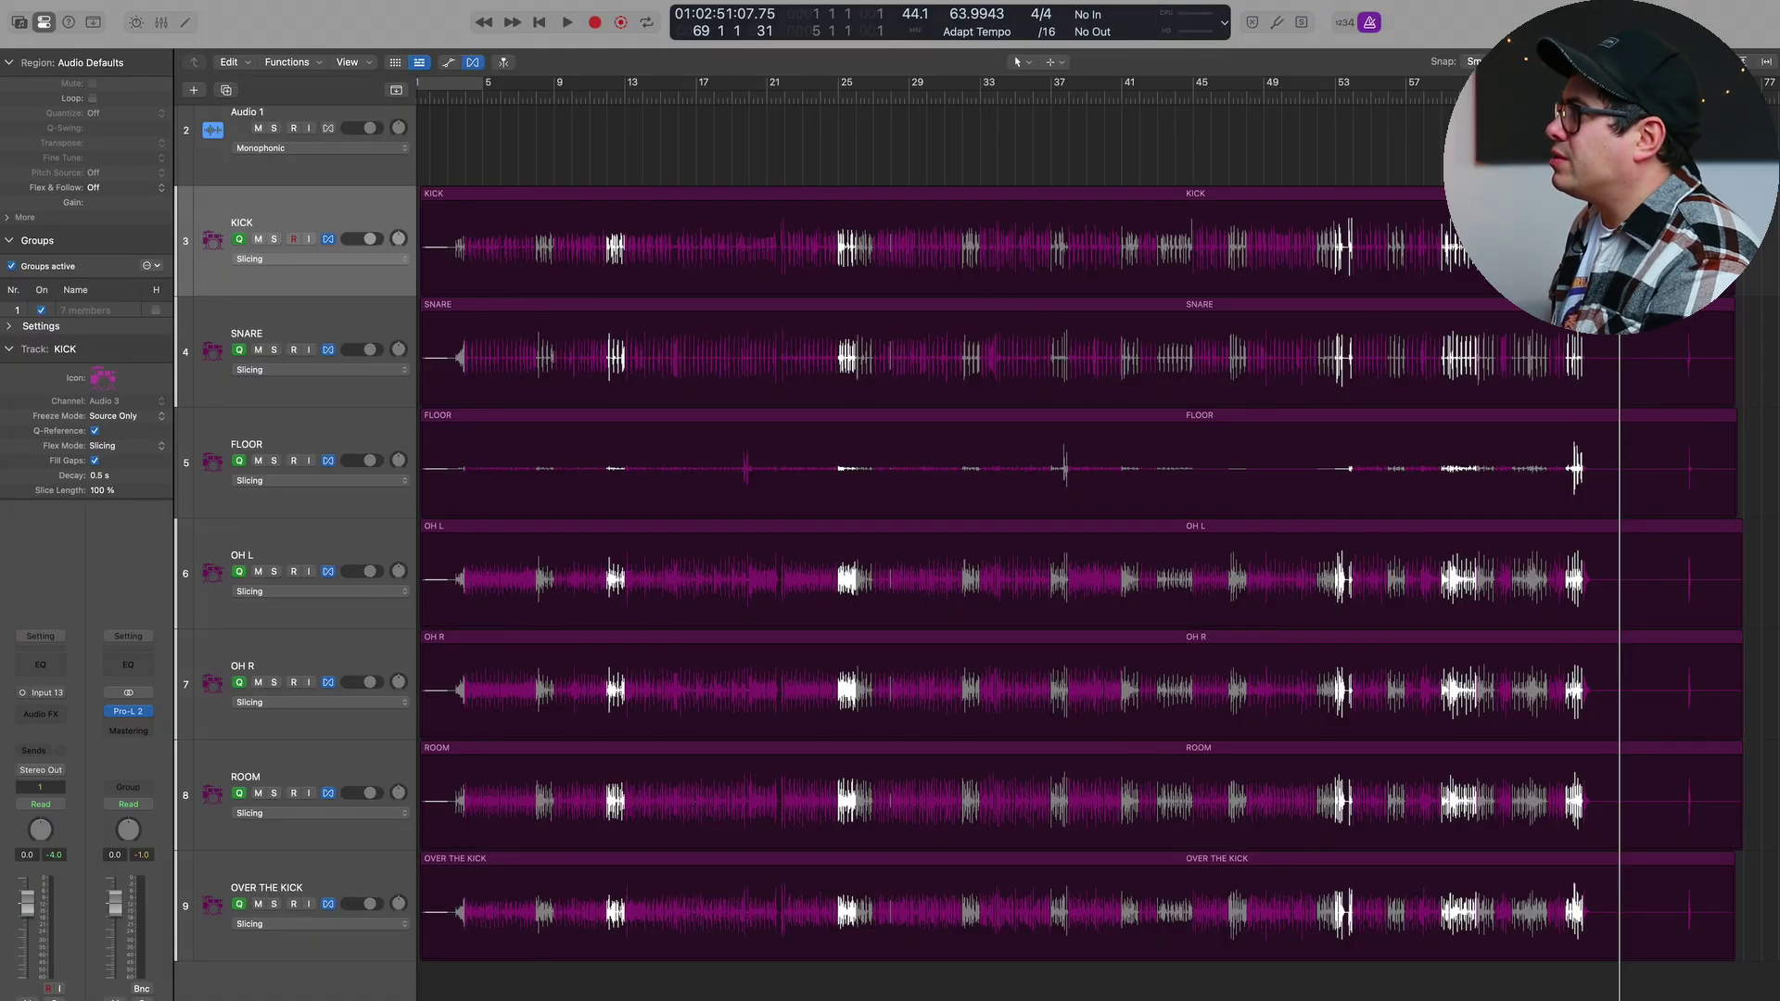
# Save the project as the alternative 'Breathe Drums FlexTime Editing'
pyautogui.click(109, 2)
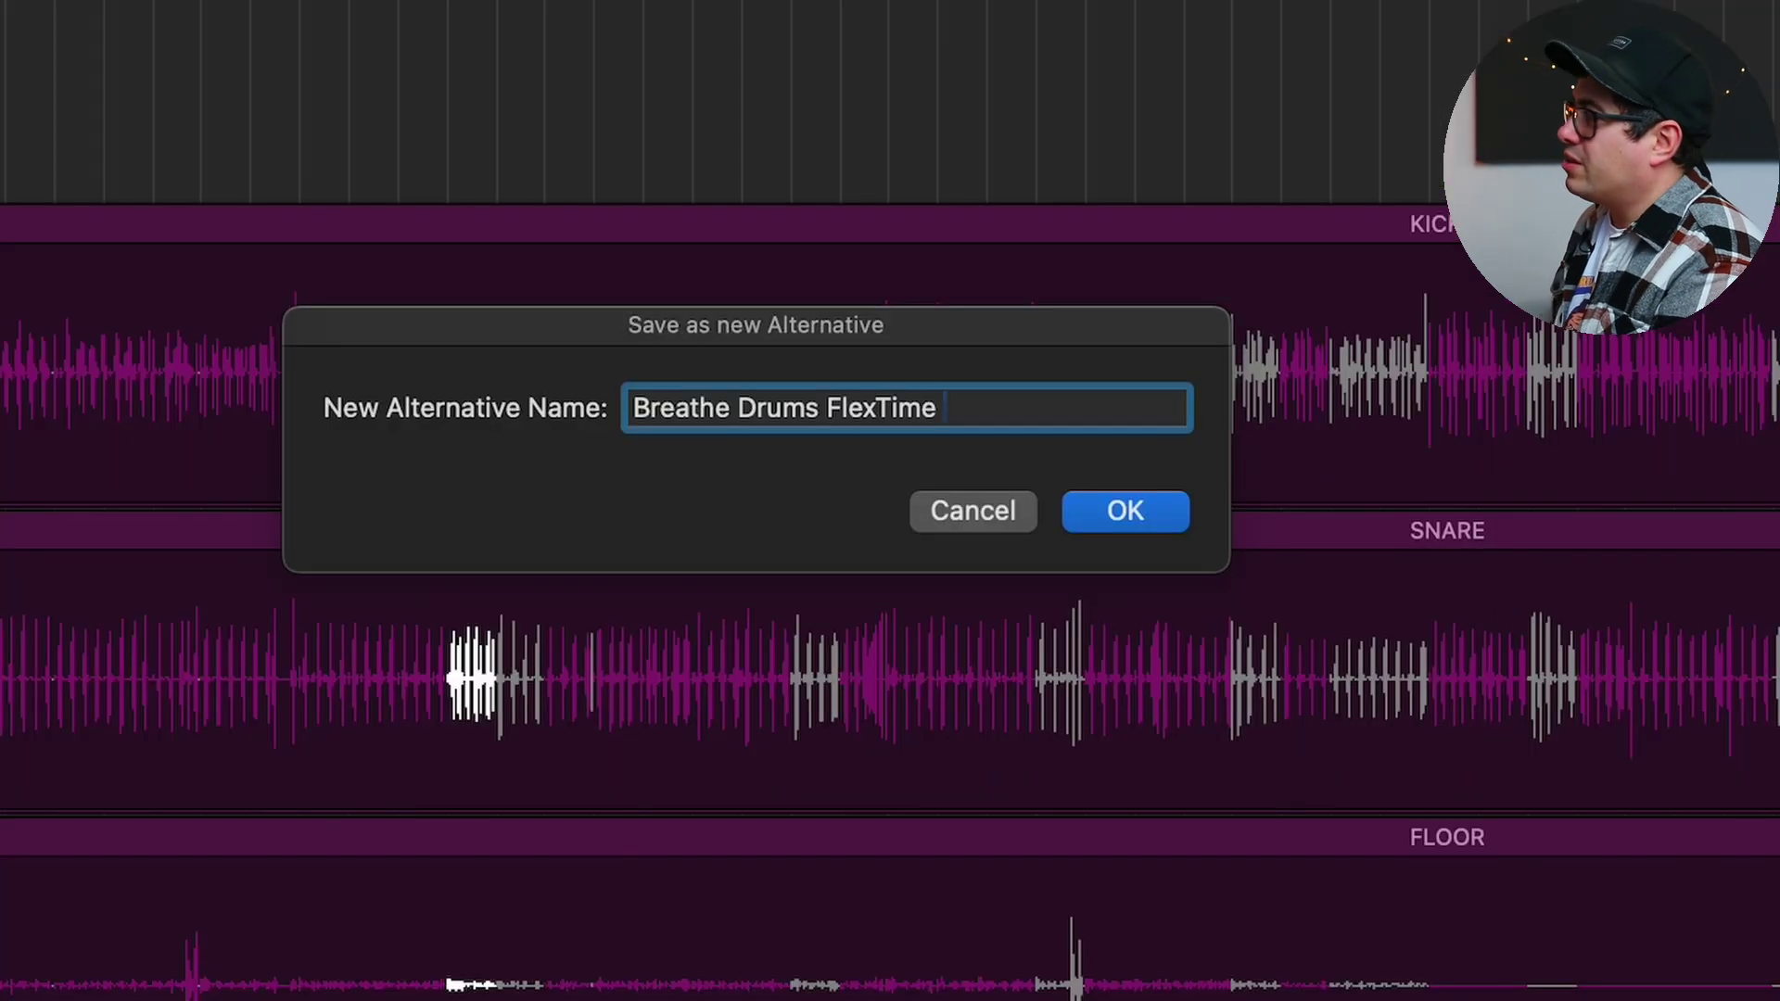
pyautogui.write('Editin')
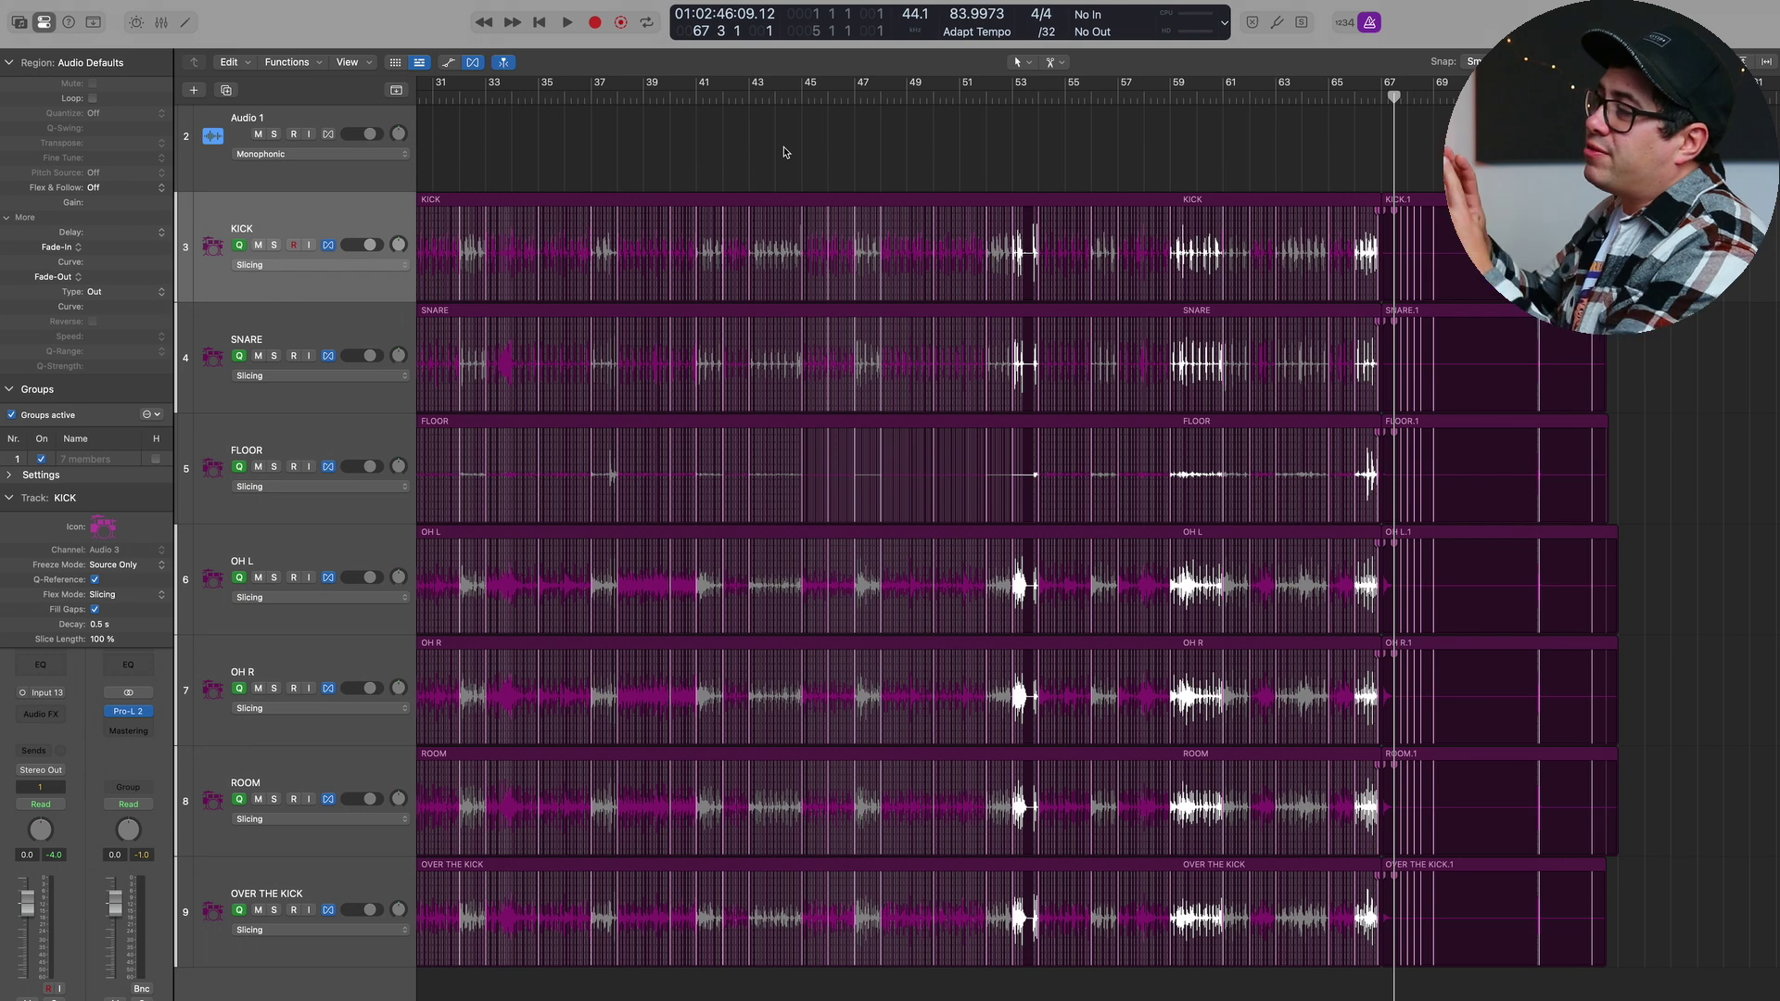
pyautogui.hscroll(-10, 727, 151)
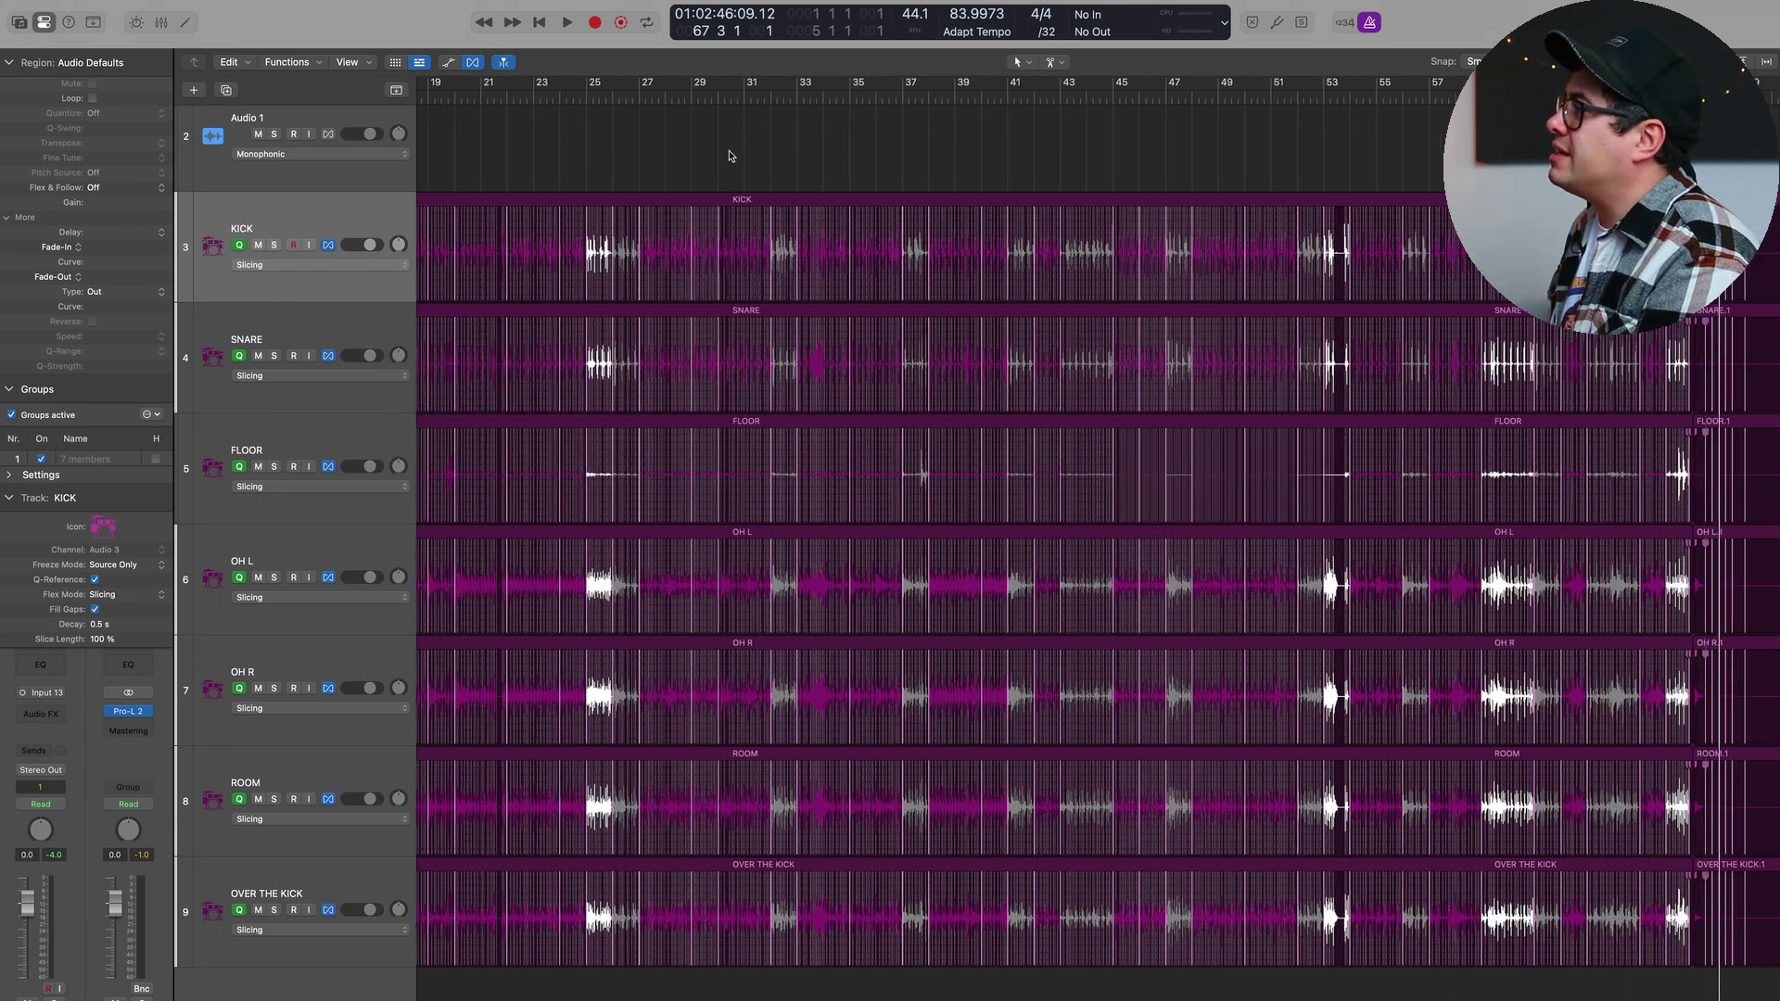
# Move the playhead to bar 7 and zoom in there
pyautogui.click(562, 97)
pyautogui.scroll(10, 567, 188)
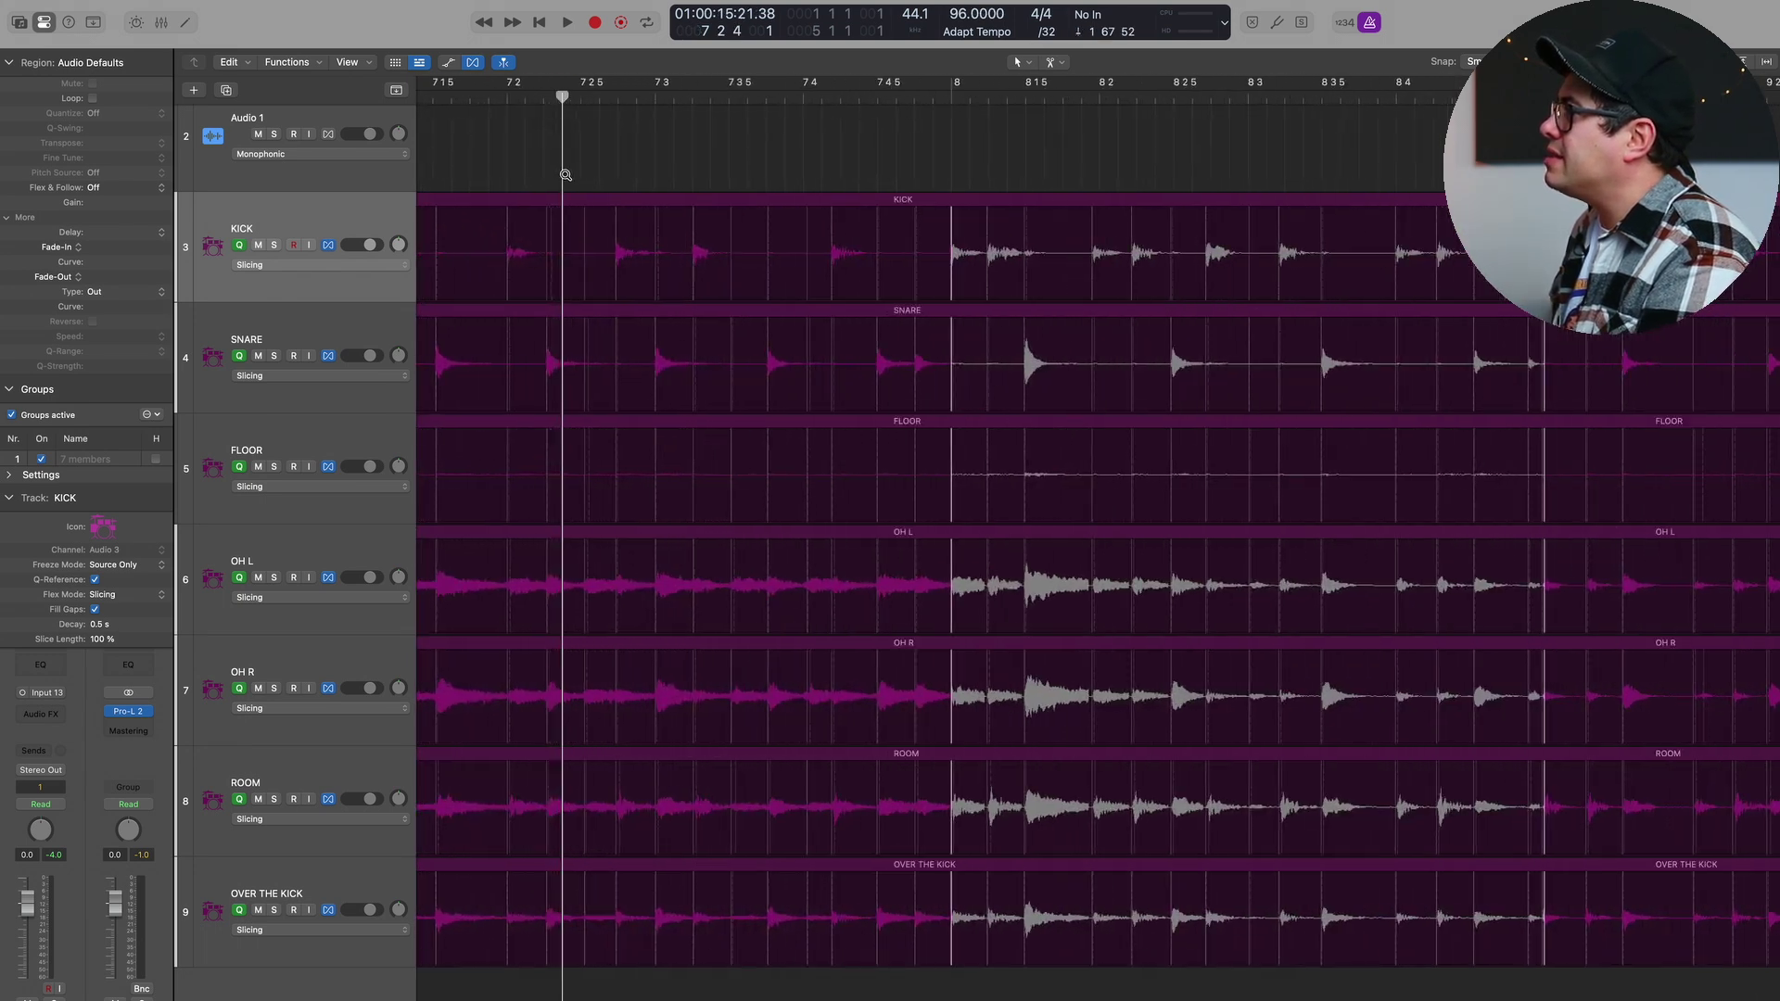
pyautogui.scroll(-2, 568, 188)
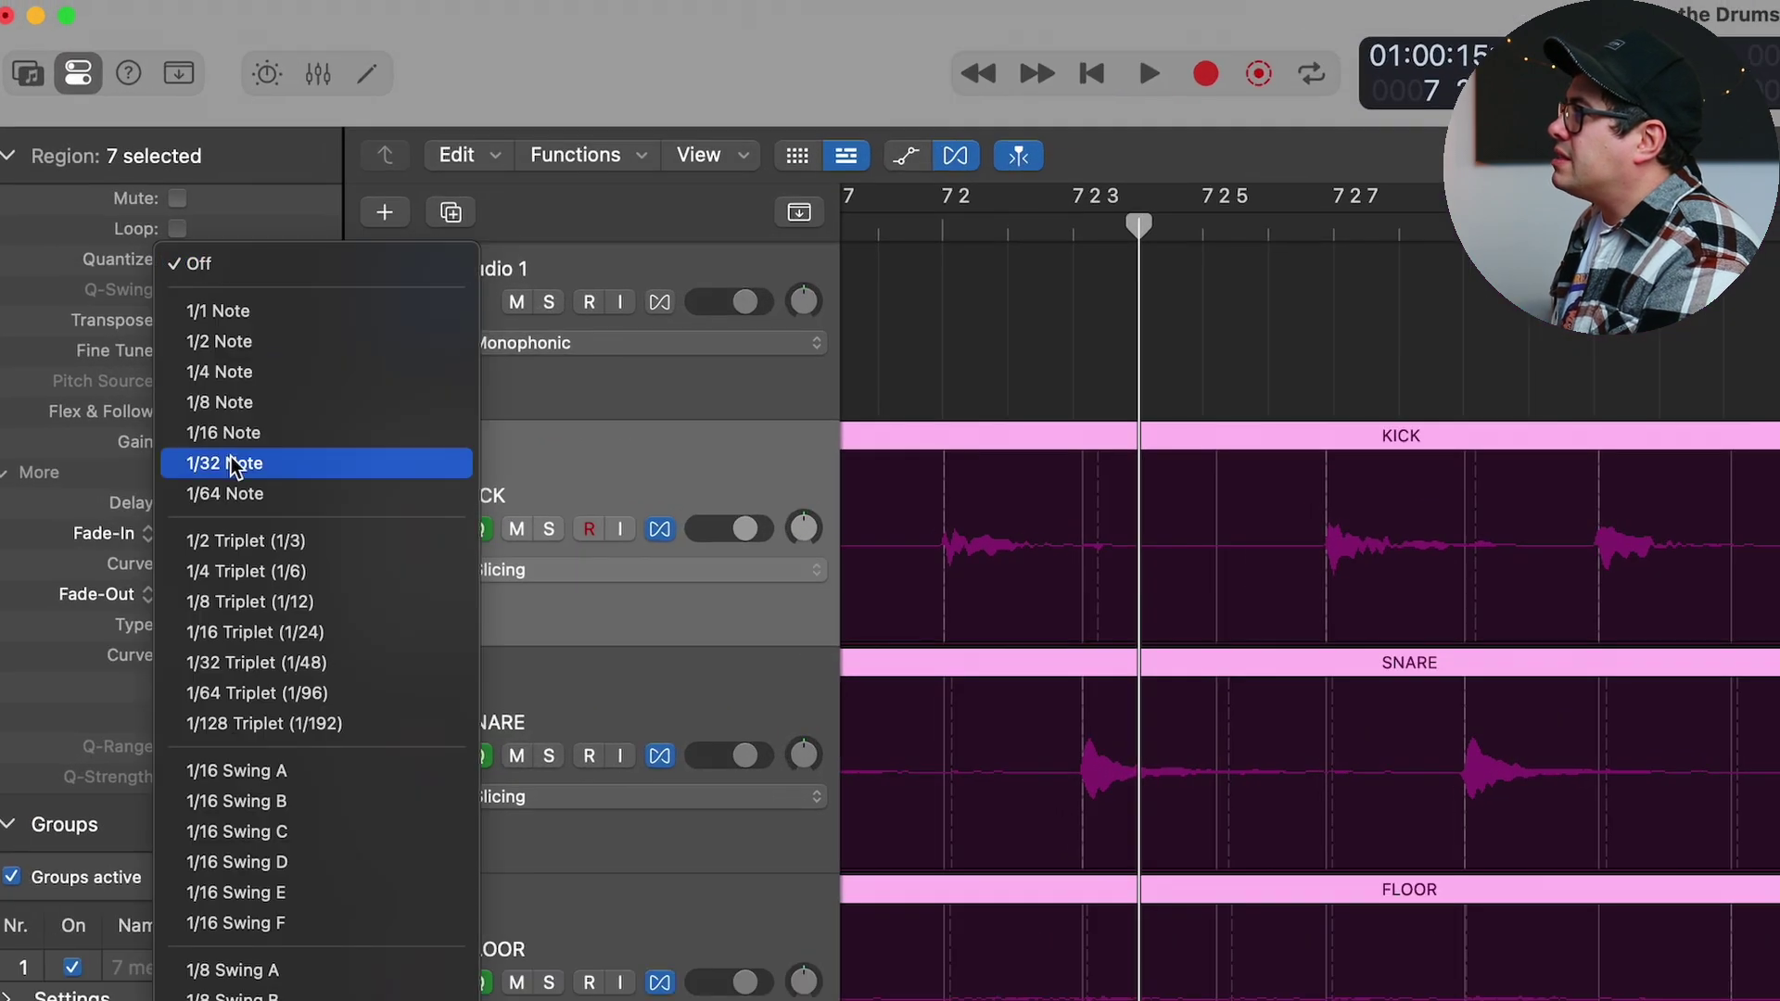
# Quantize the drum regions to 1/16 Note, compare with the original via undo/redo, then zoom out
pyautogui.click(269, 436)
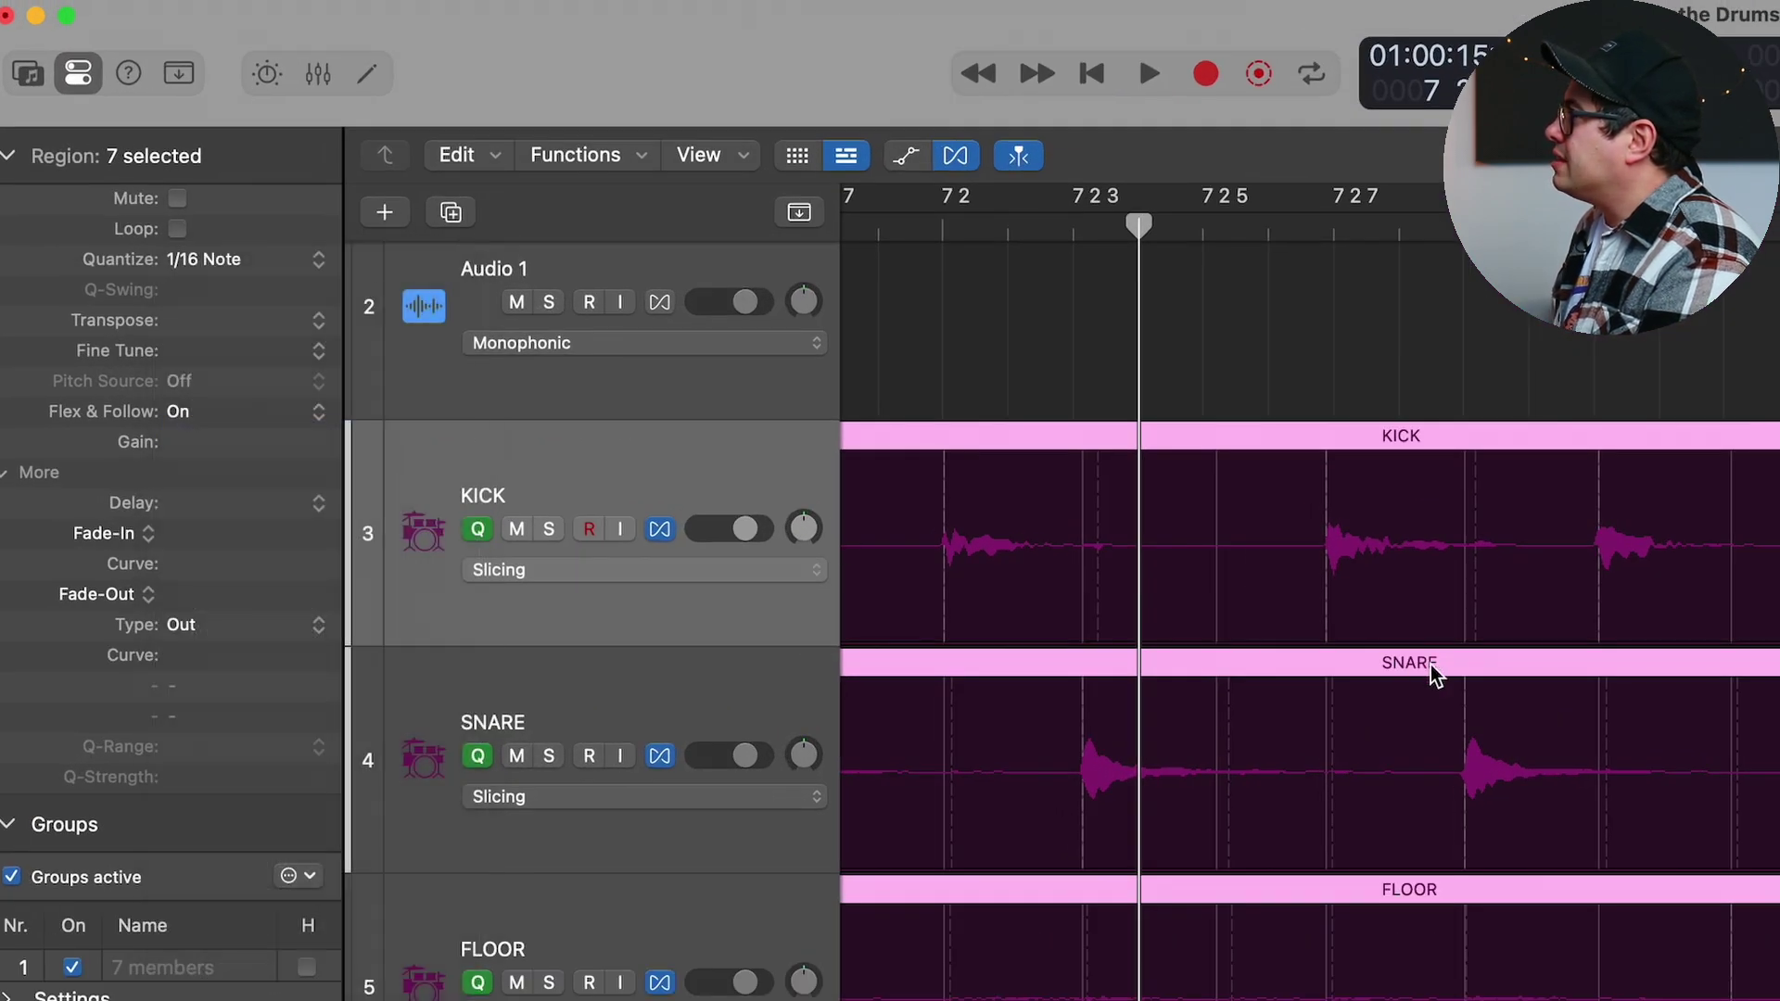
pyautogui.press('super+z')
pyautogui.press('super+shift+z')
pyautogui.press('super+z')
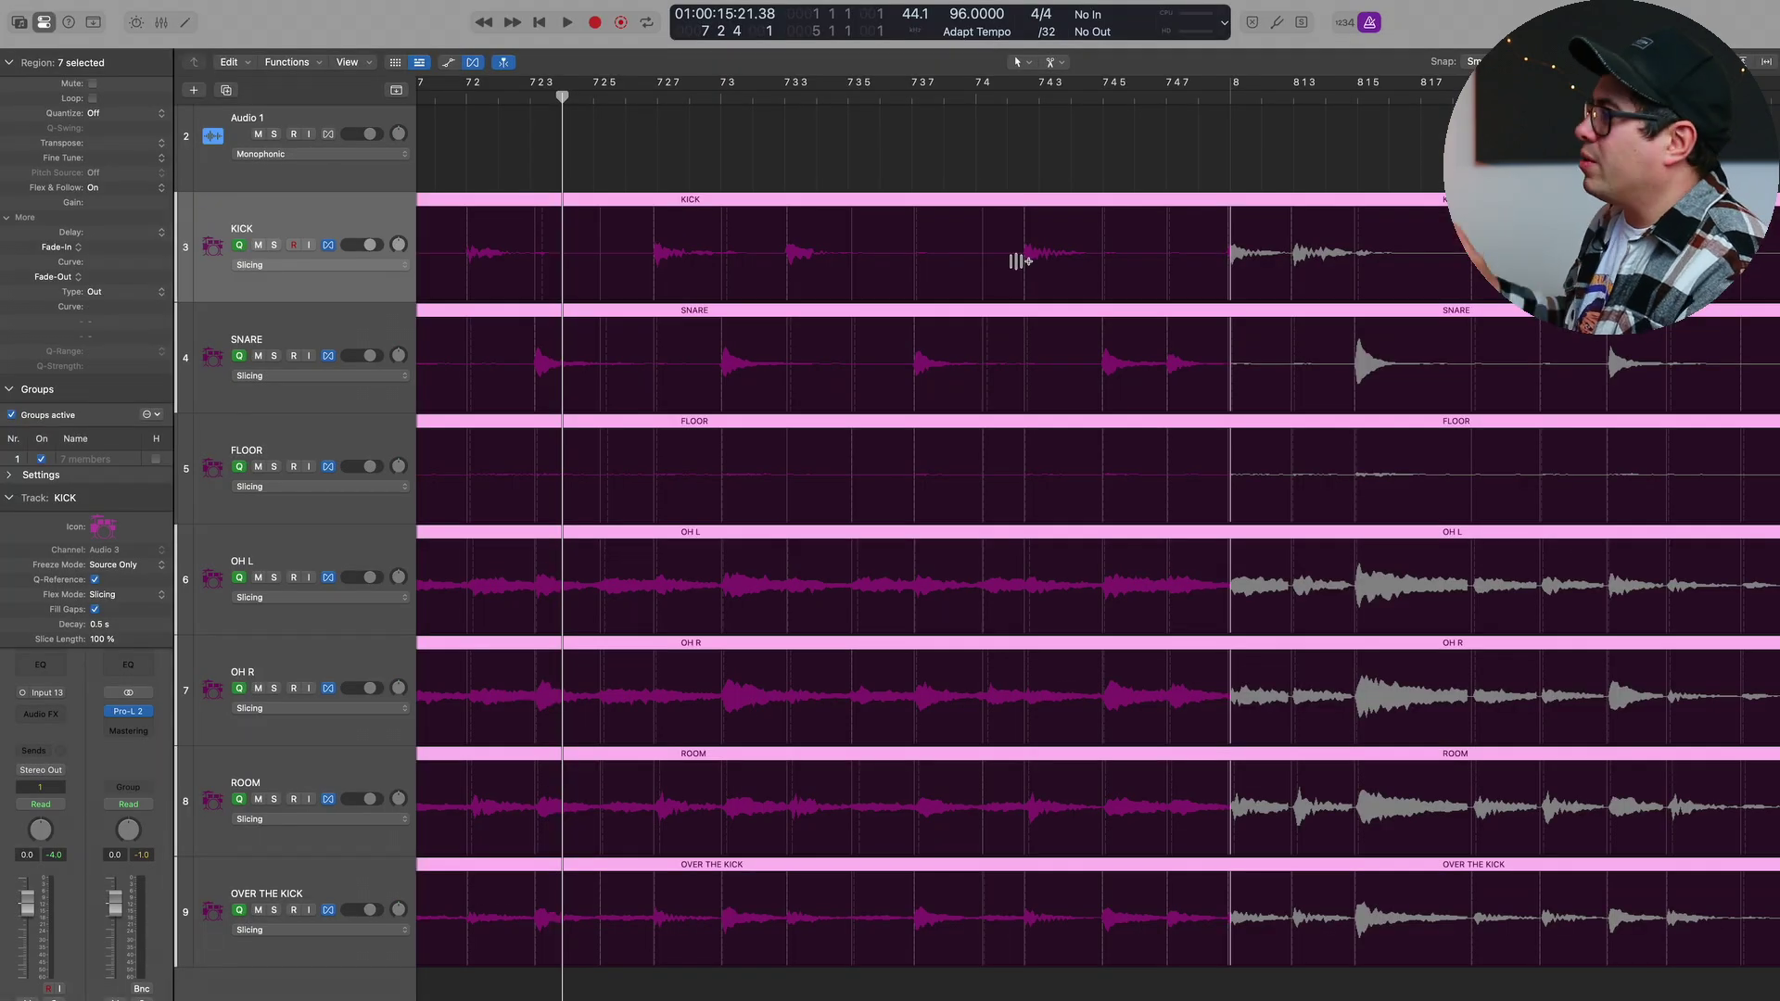
pyautogui.press('super+Left')
pyautogui.press('super+Left')
pyautogui.press('super+Left')
pyautogui.press('super+Left')
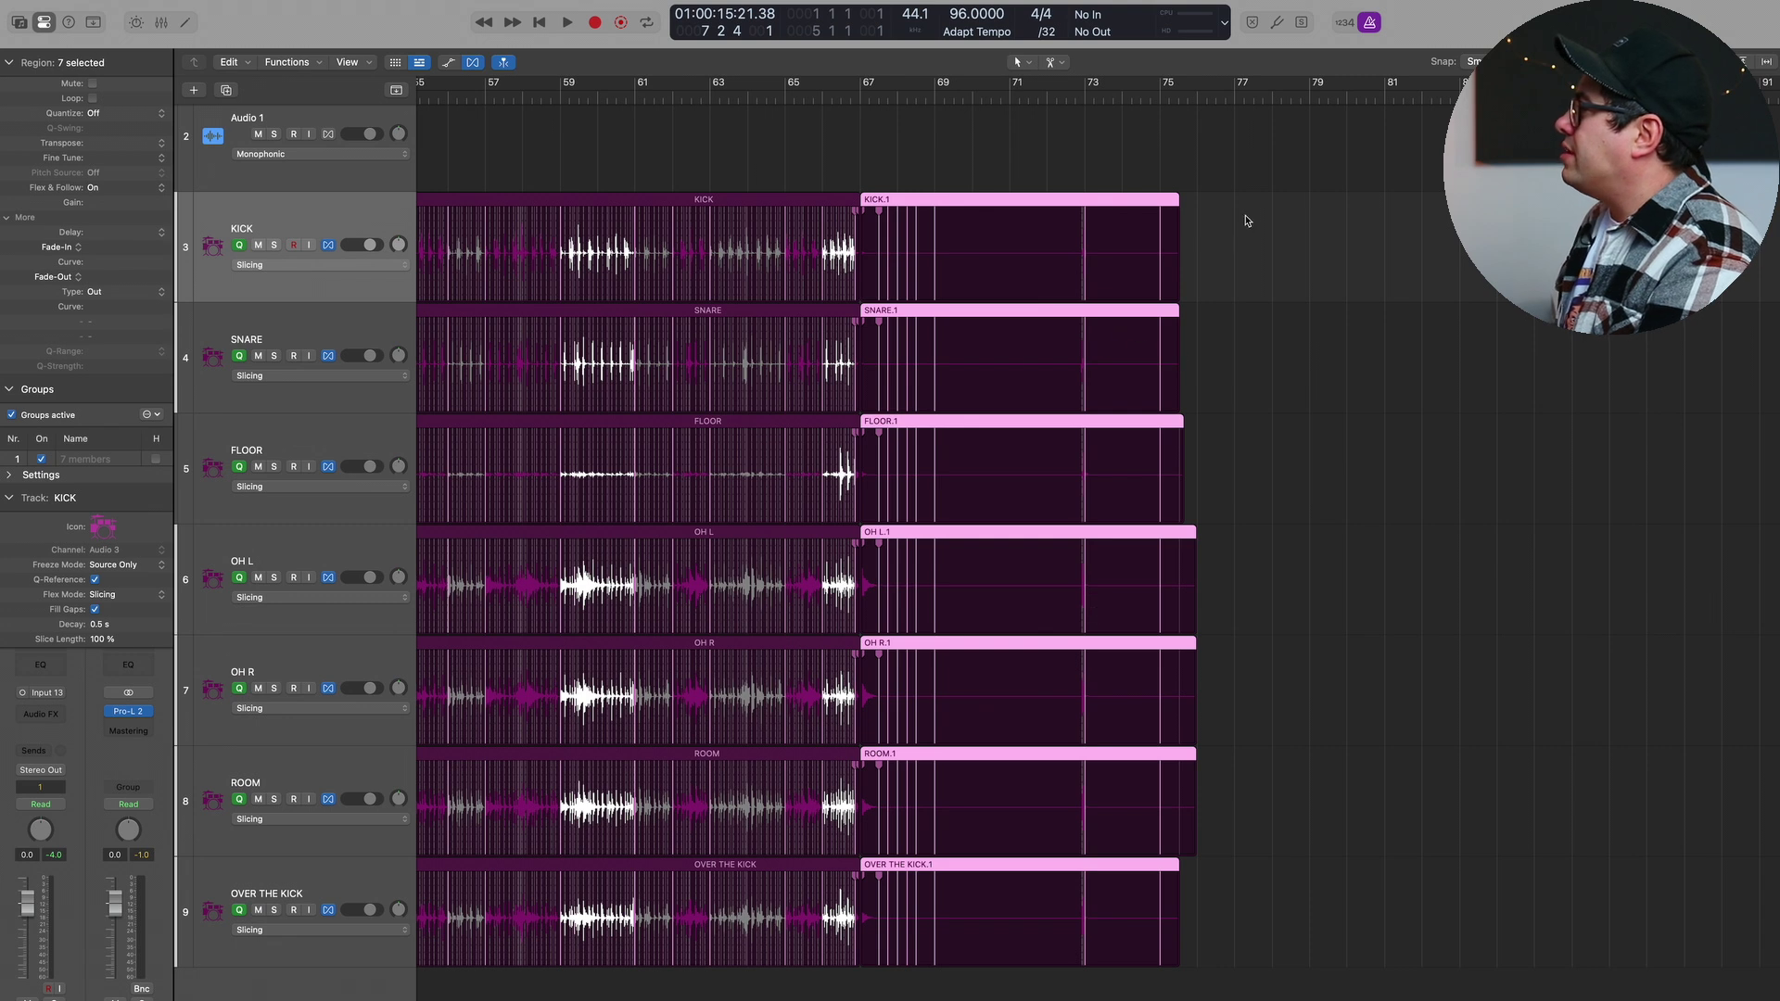
# Split all seven drum regions at bar 75 and marquee-select all fourteen pieces
pyautogui.moveTo(1149, 101); pyautogui.dragTo(1173, 99)
pyautogui.press('super+Right')
pyautogui.press('super+Right')
pyautogui.press('super+Right')
pyautogui.press('super+Right')
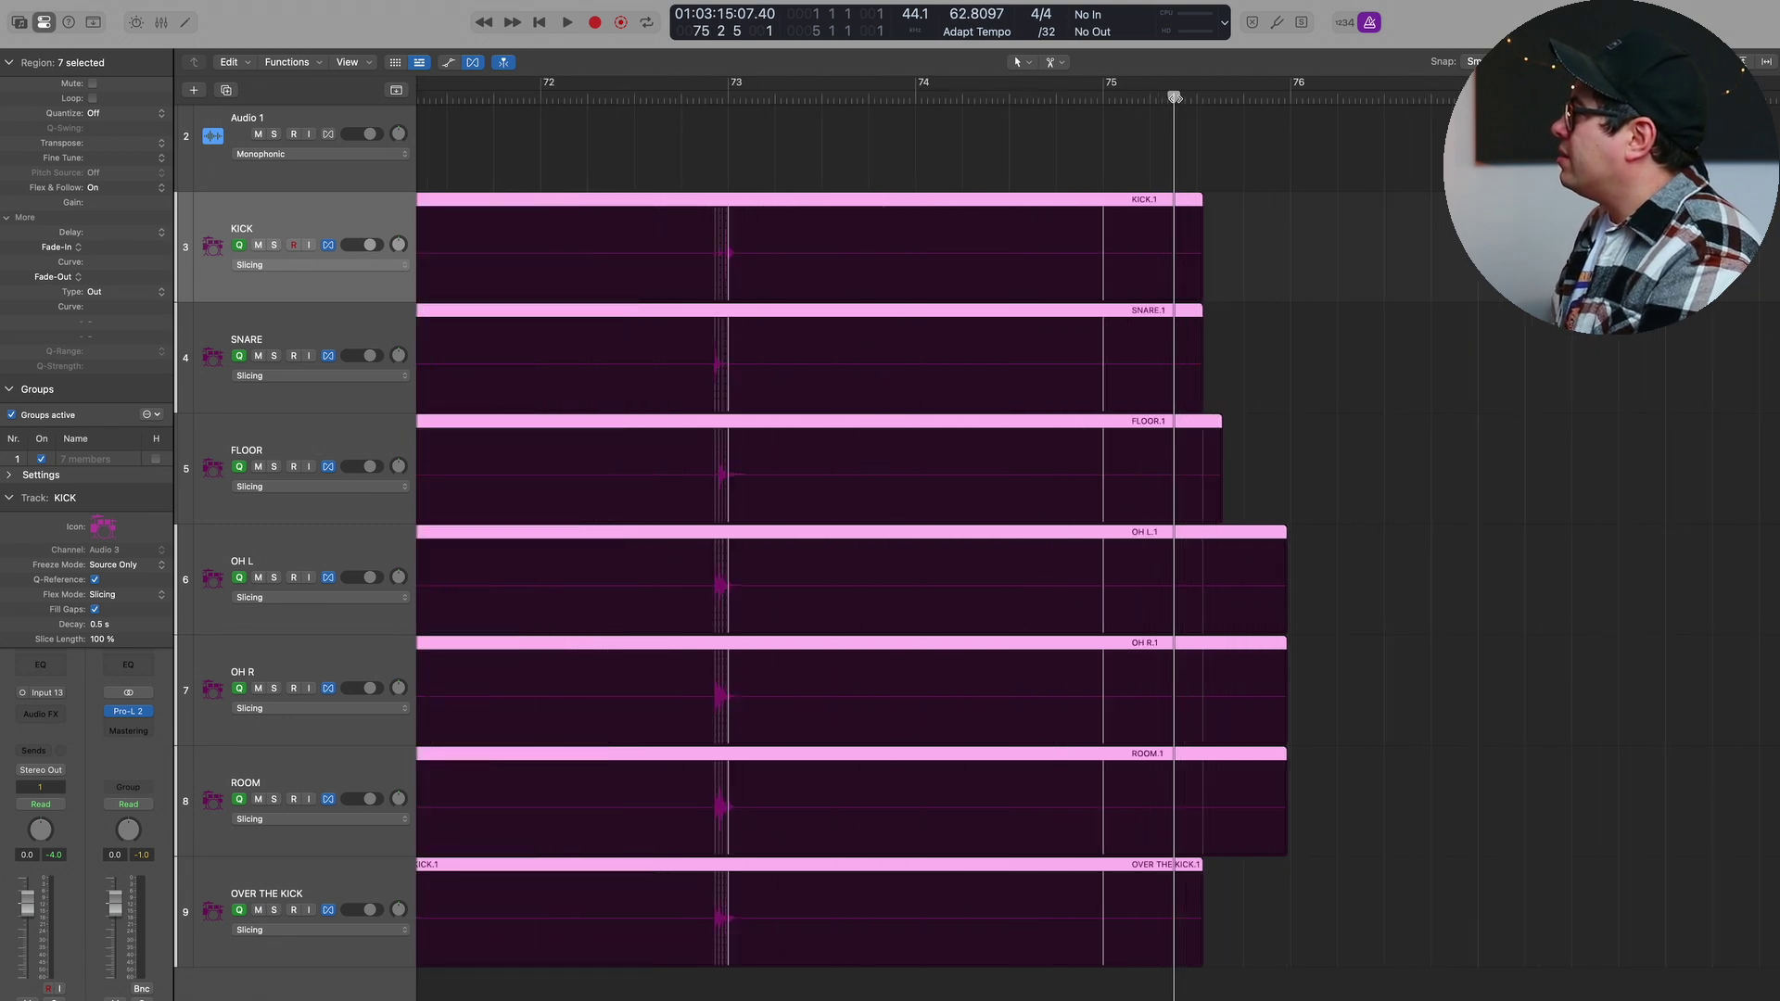
pyautogui.keyDown('super'); pyautogui.click(1156, 269); pyautogui.keyUp('super')
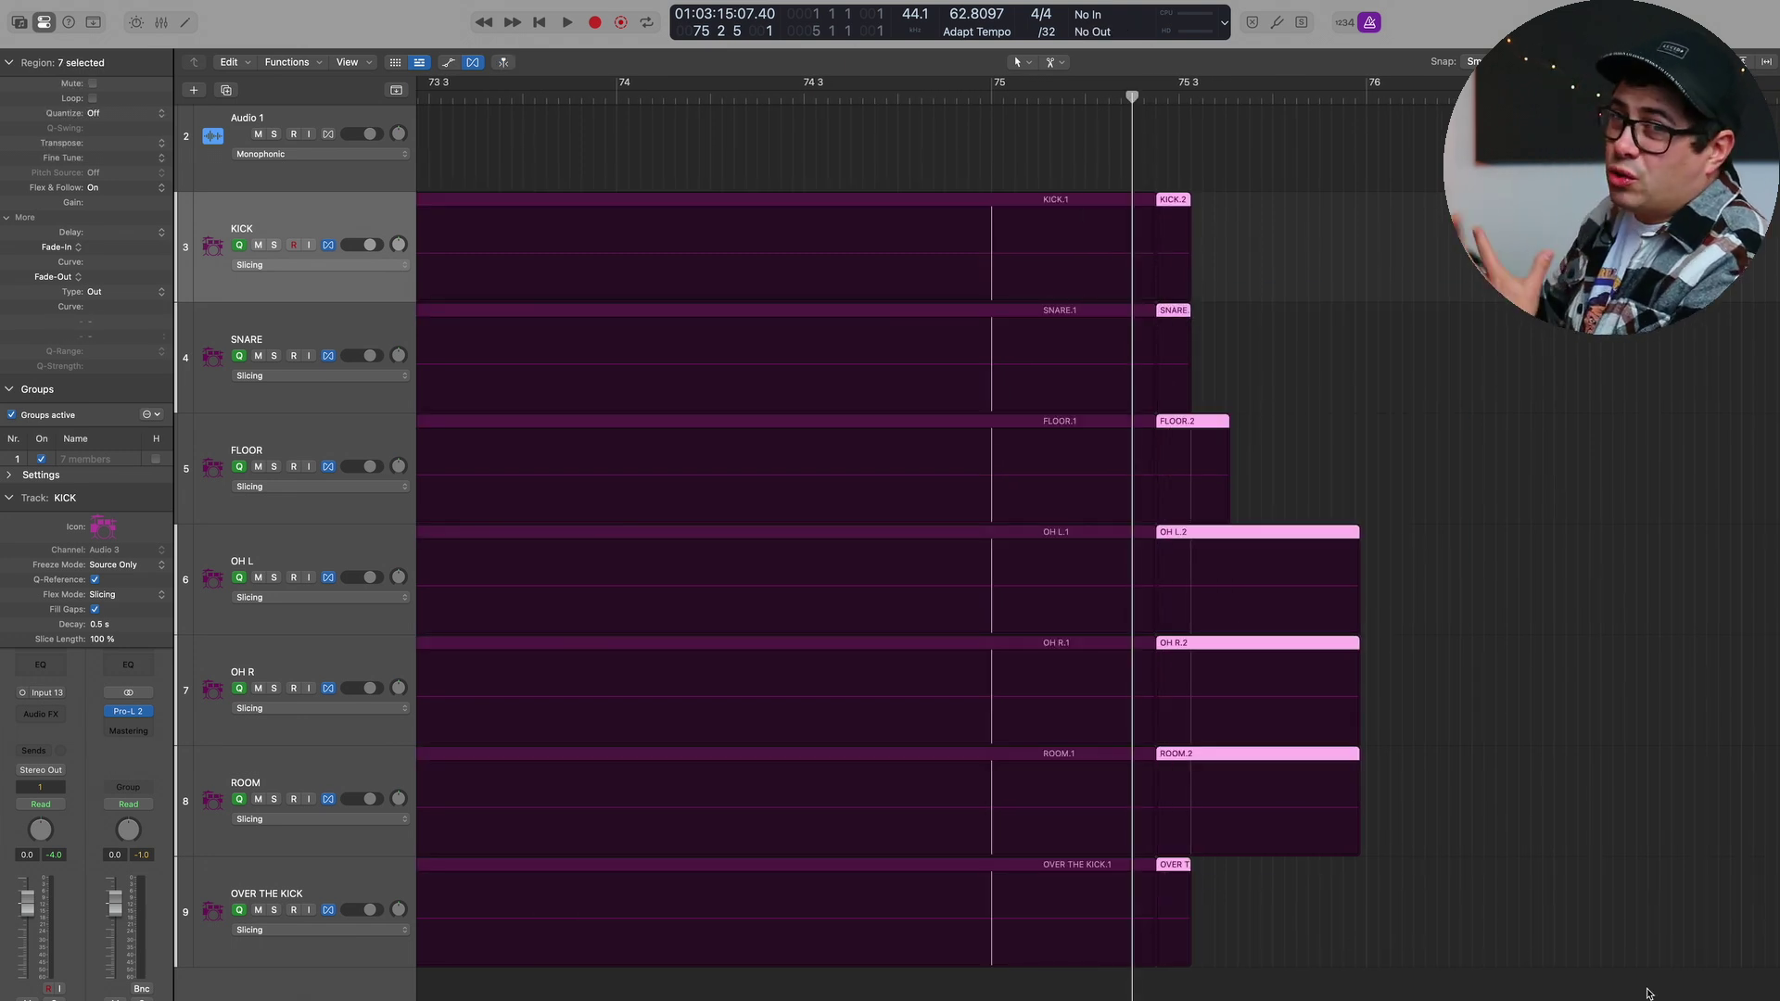
pyautogui.press('super+Left')
pyautogui.press('super+Left')
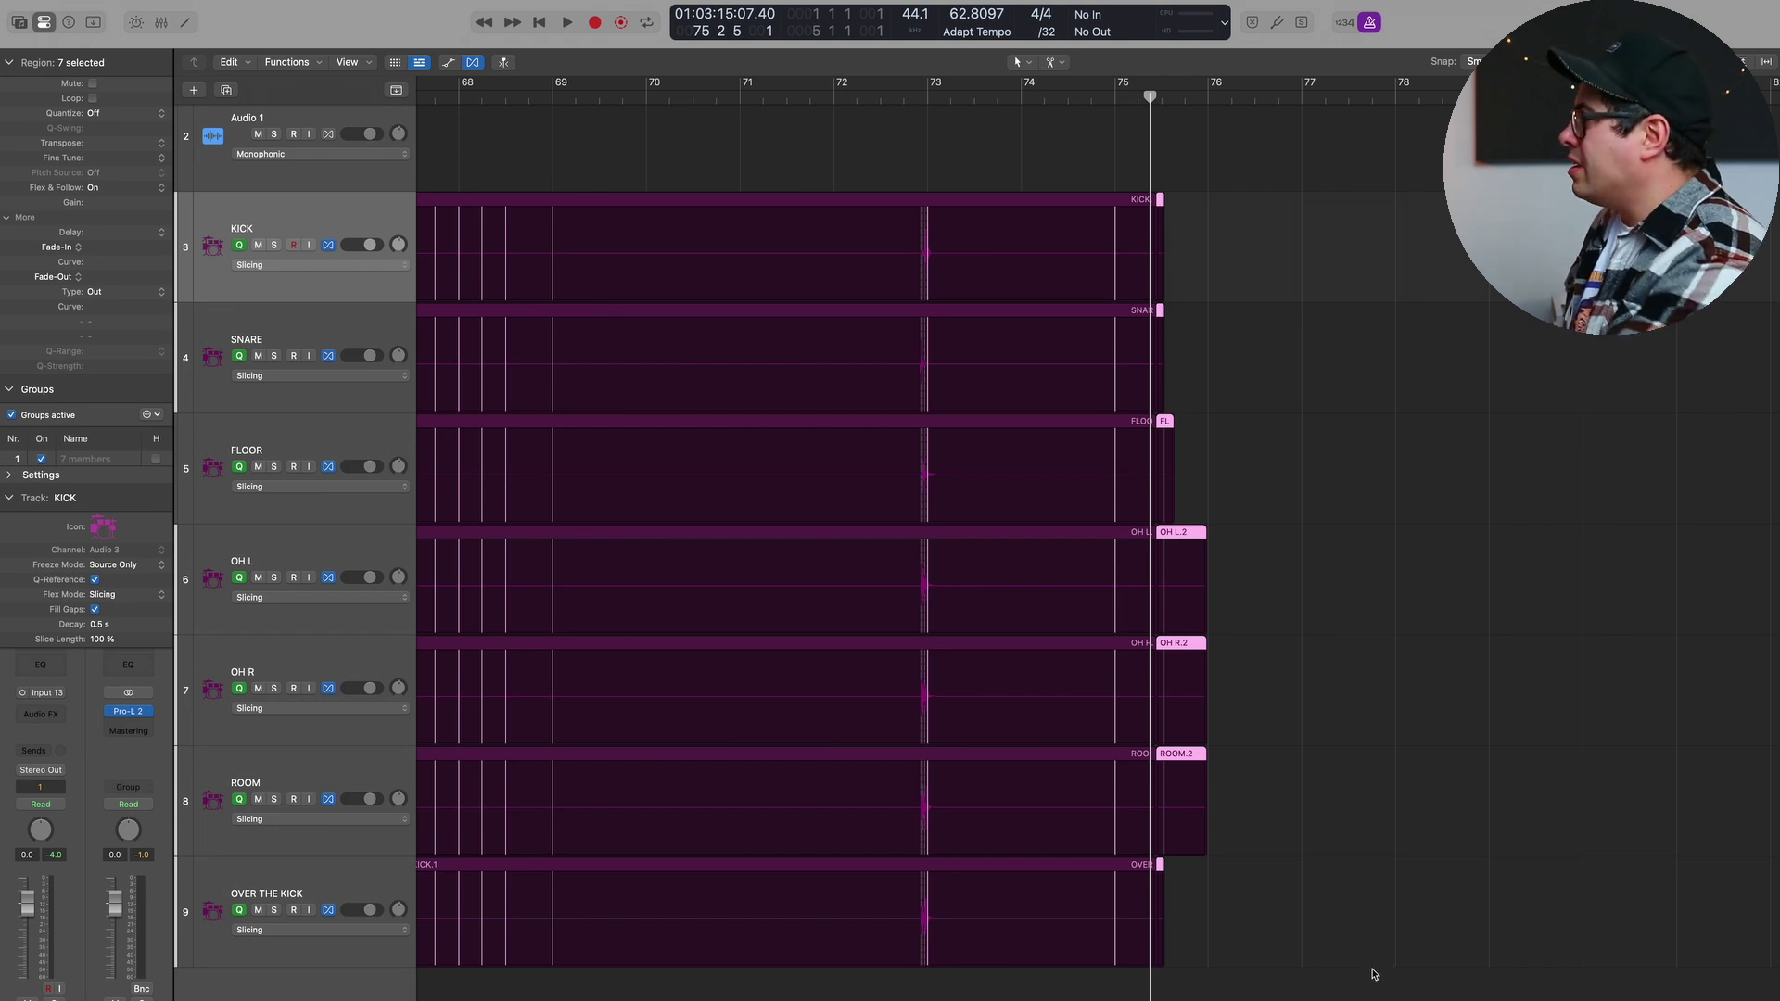
pyautogui.click(1358, 963)
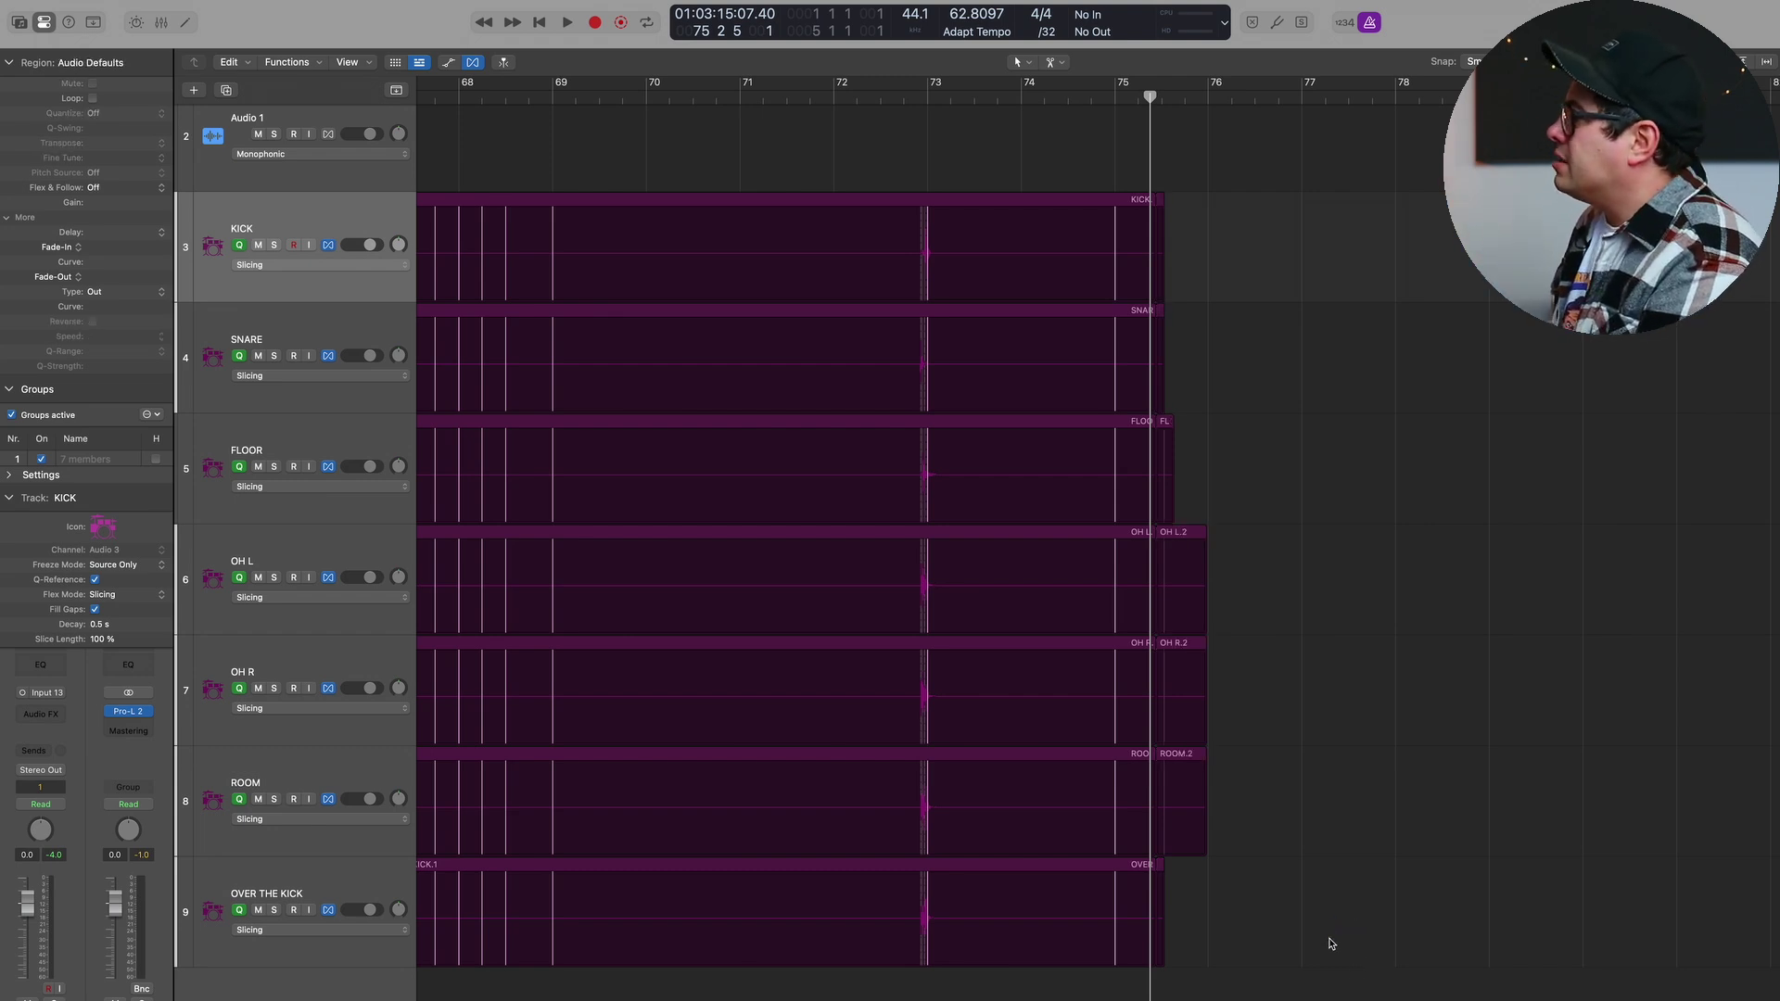
pyautogui.moveTo(1330, 978); pyautogui.dragTo(940, 170)
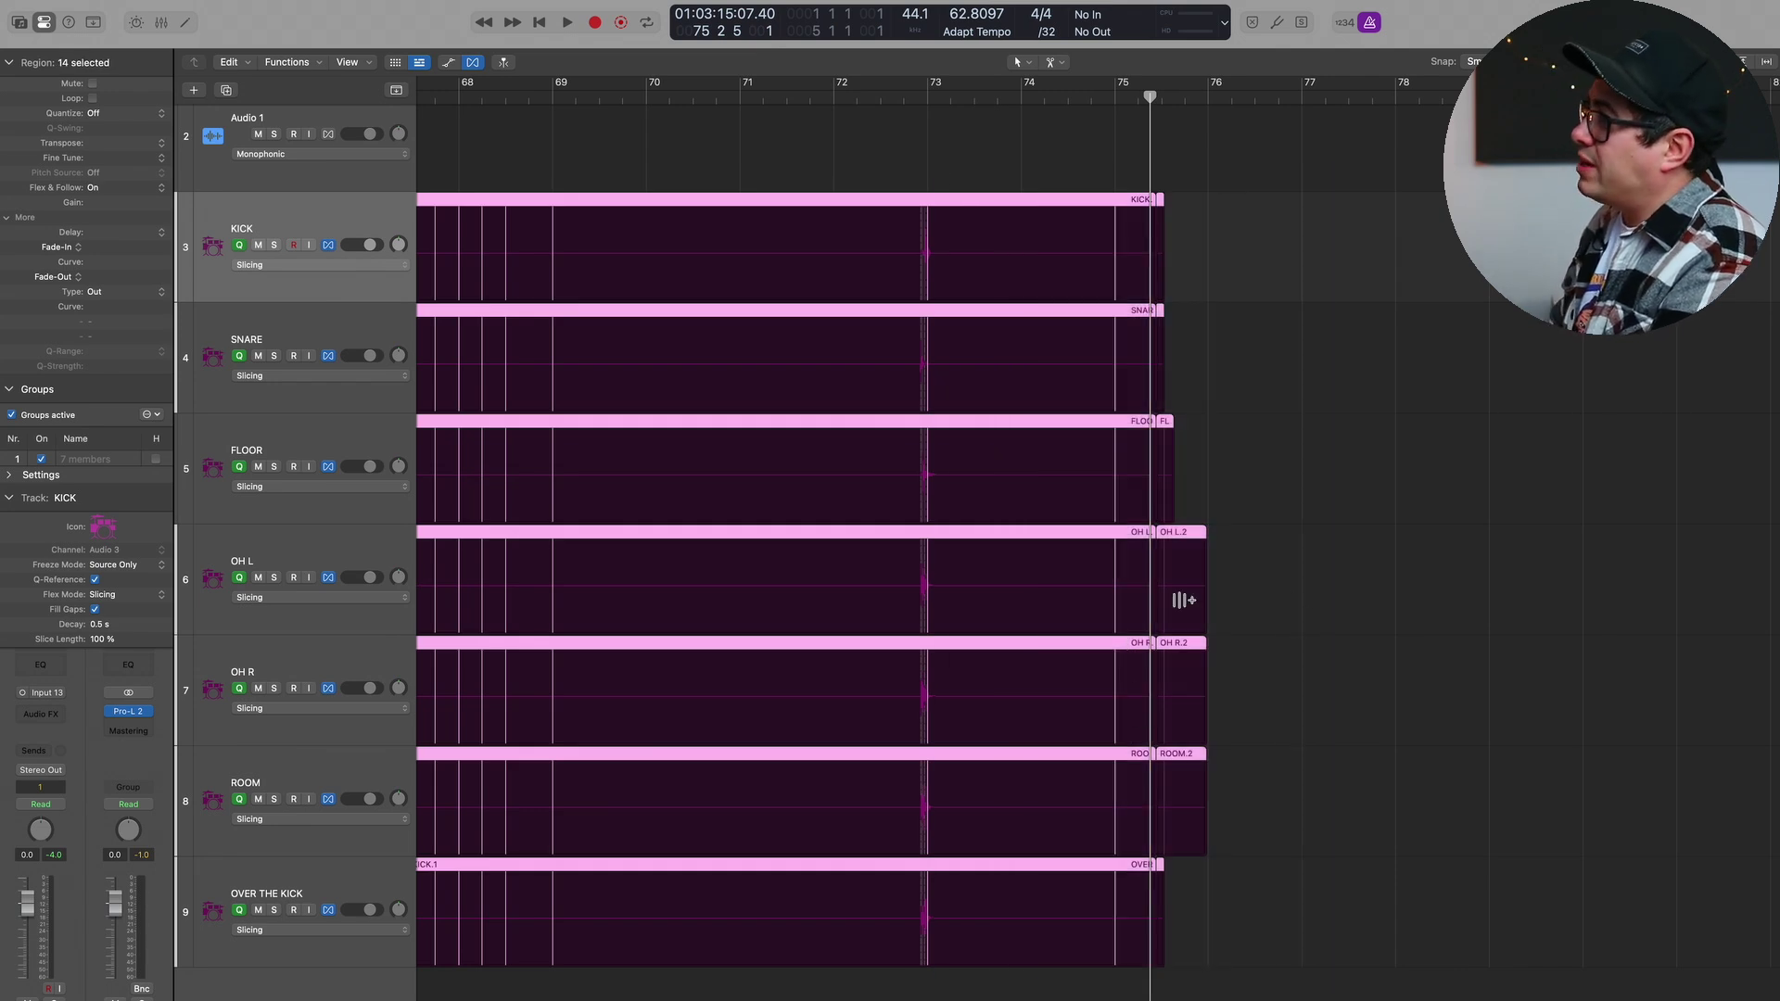
# Join each track's pieces into one region and set Adapt Tempo to Keep Project Tempo
pyautogui.press('j')
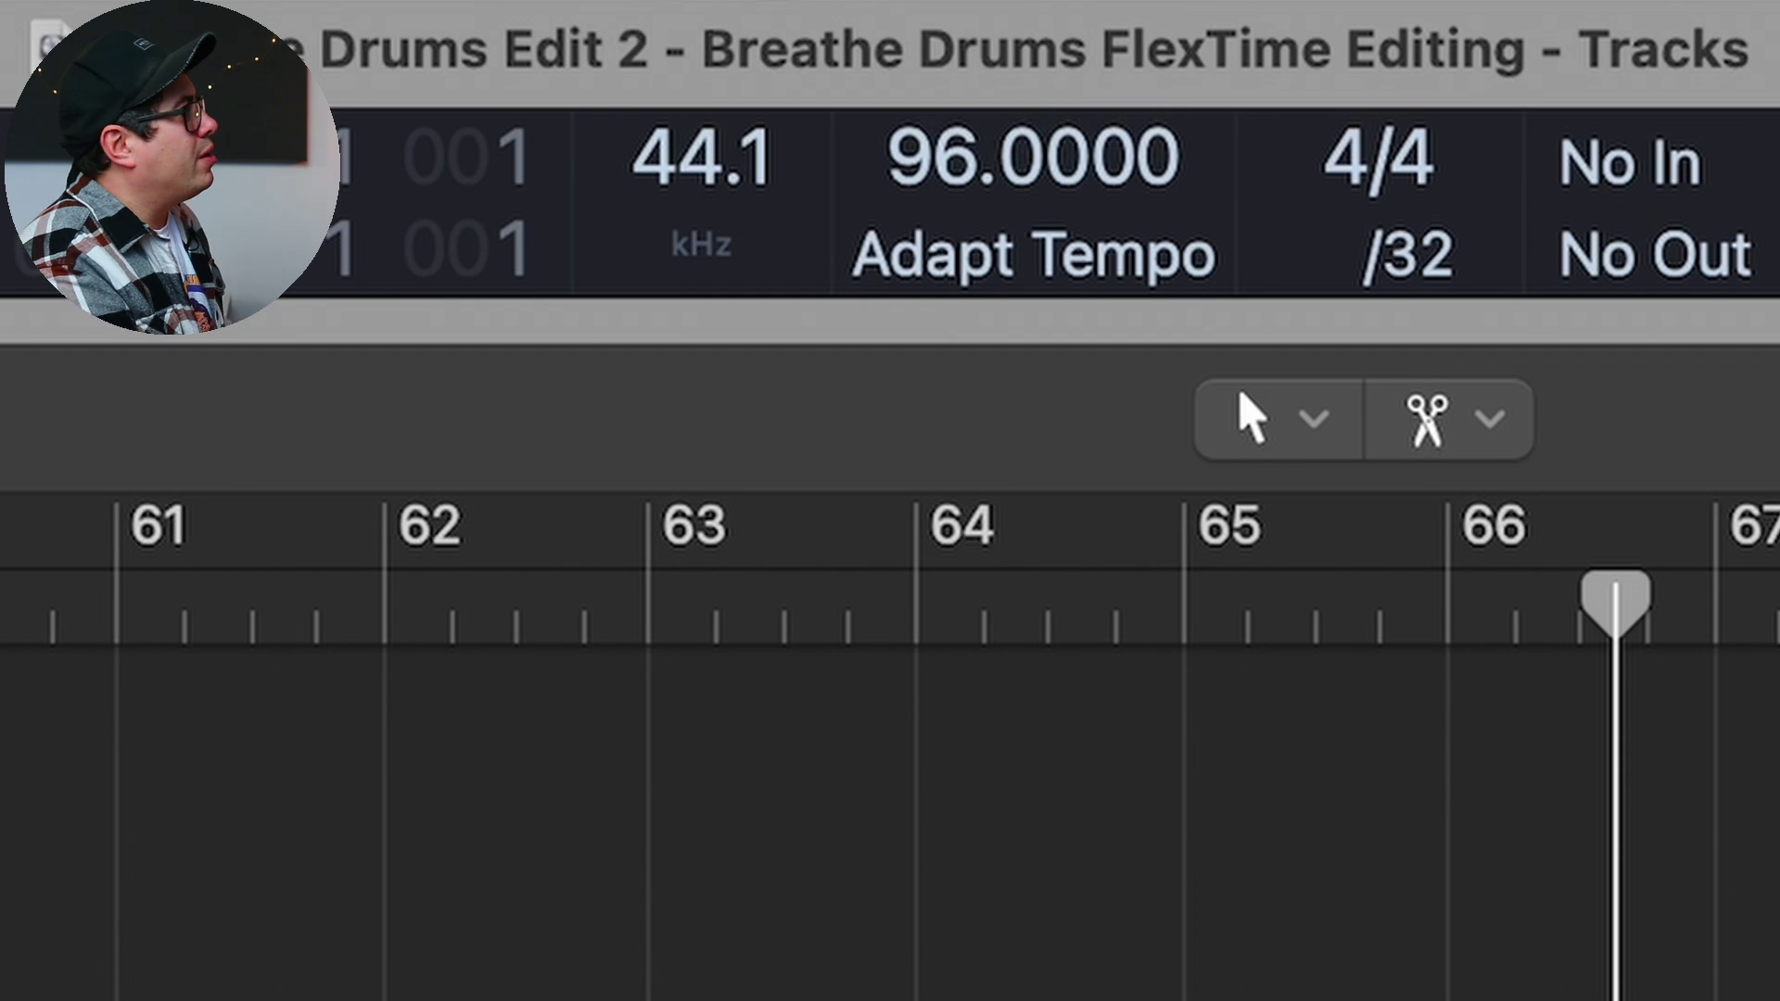
pyautogui.click(908, 276)
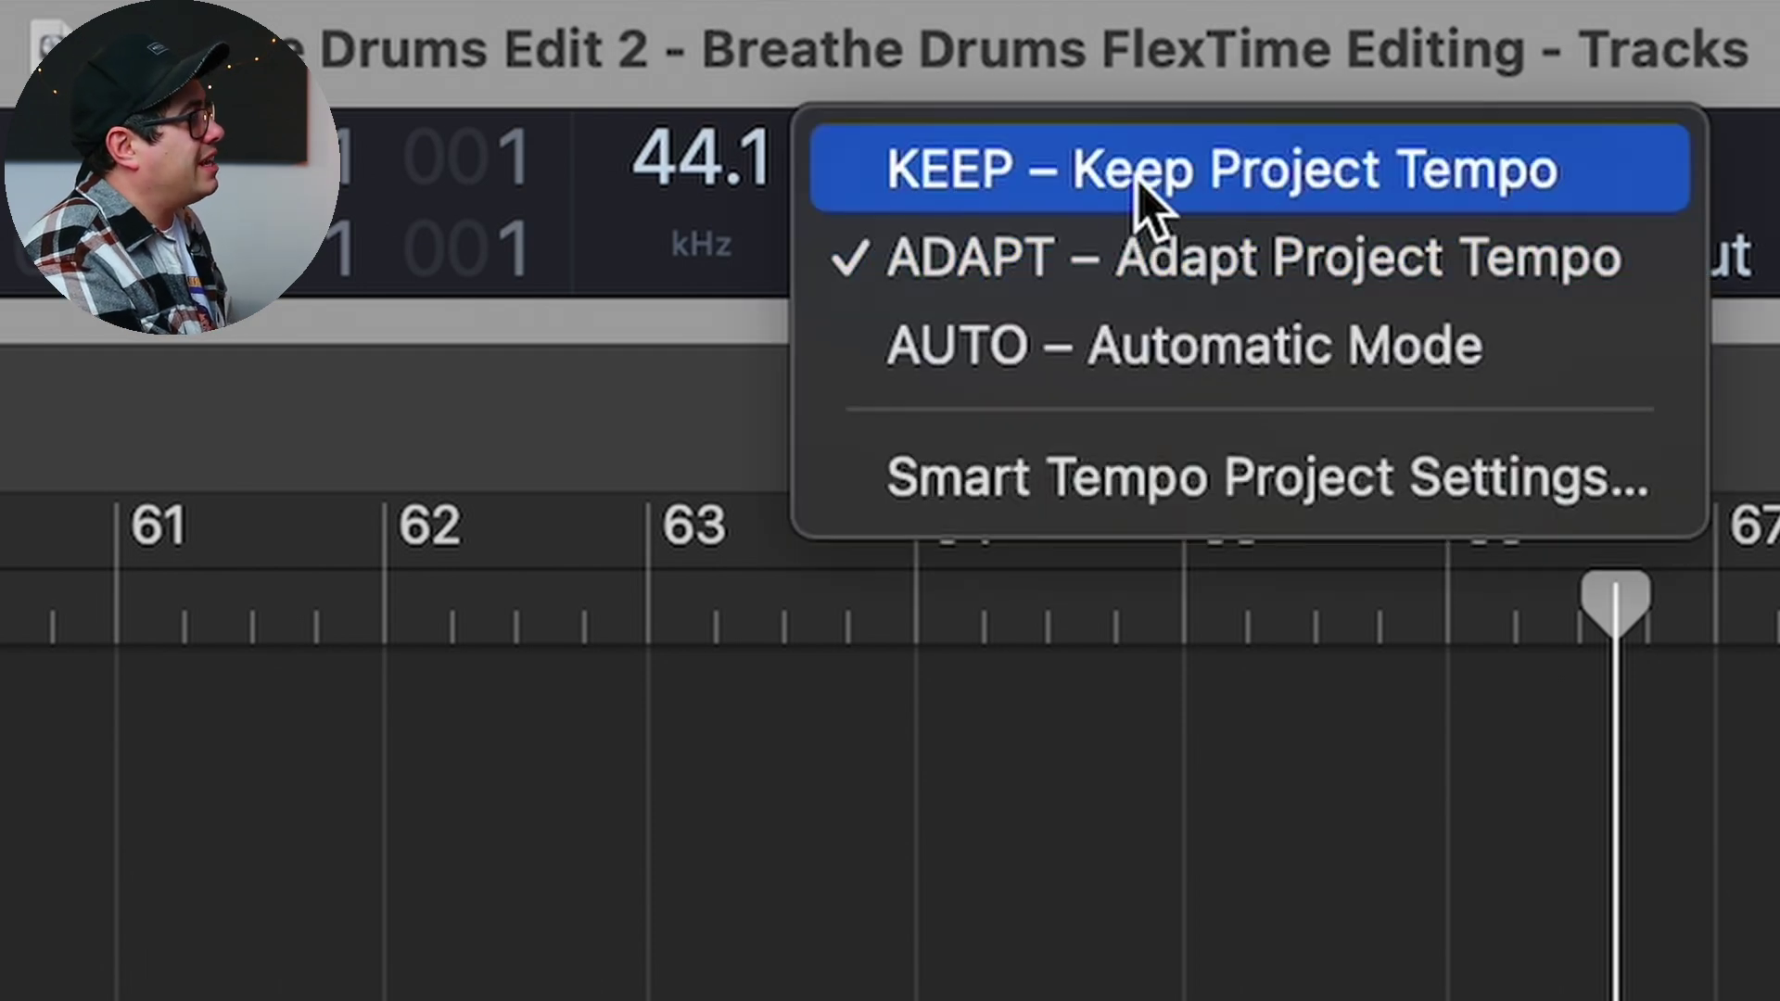
pyautogui.click(1145, 177)
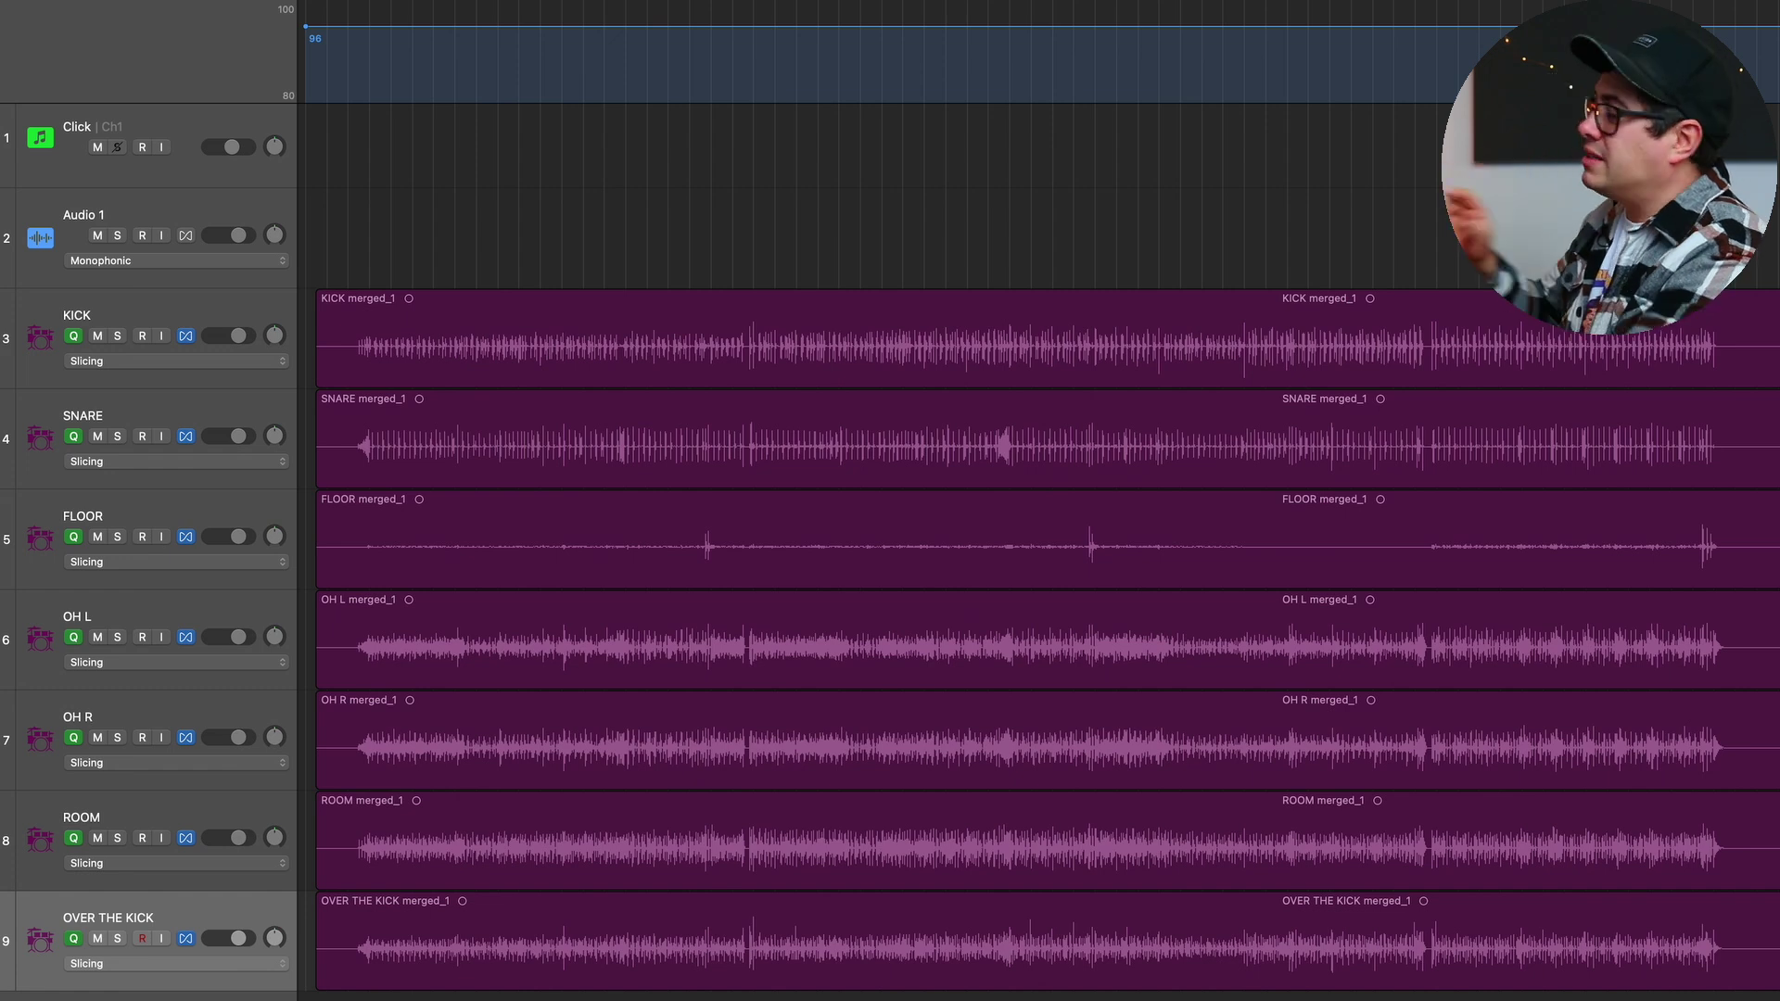
# Enlarge the drum tracks, toggle flex on FLOOR, and keep the display division at /32
pyautogui.press('super+Down')
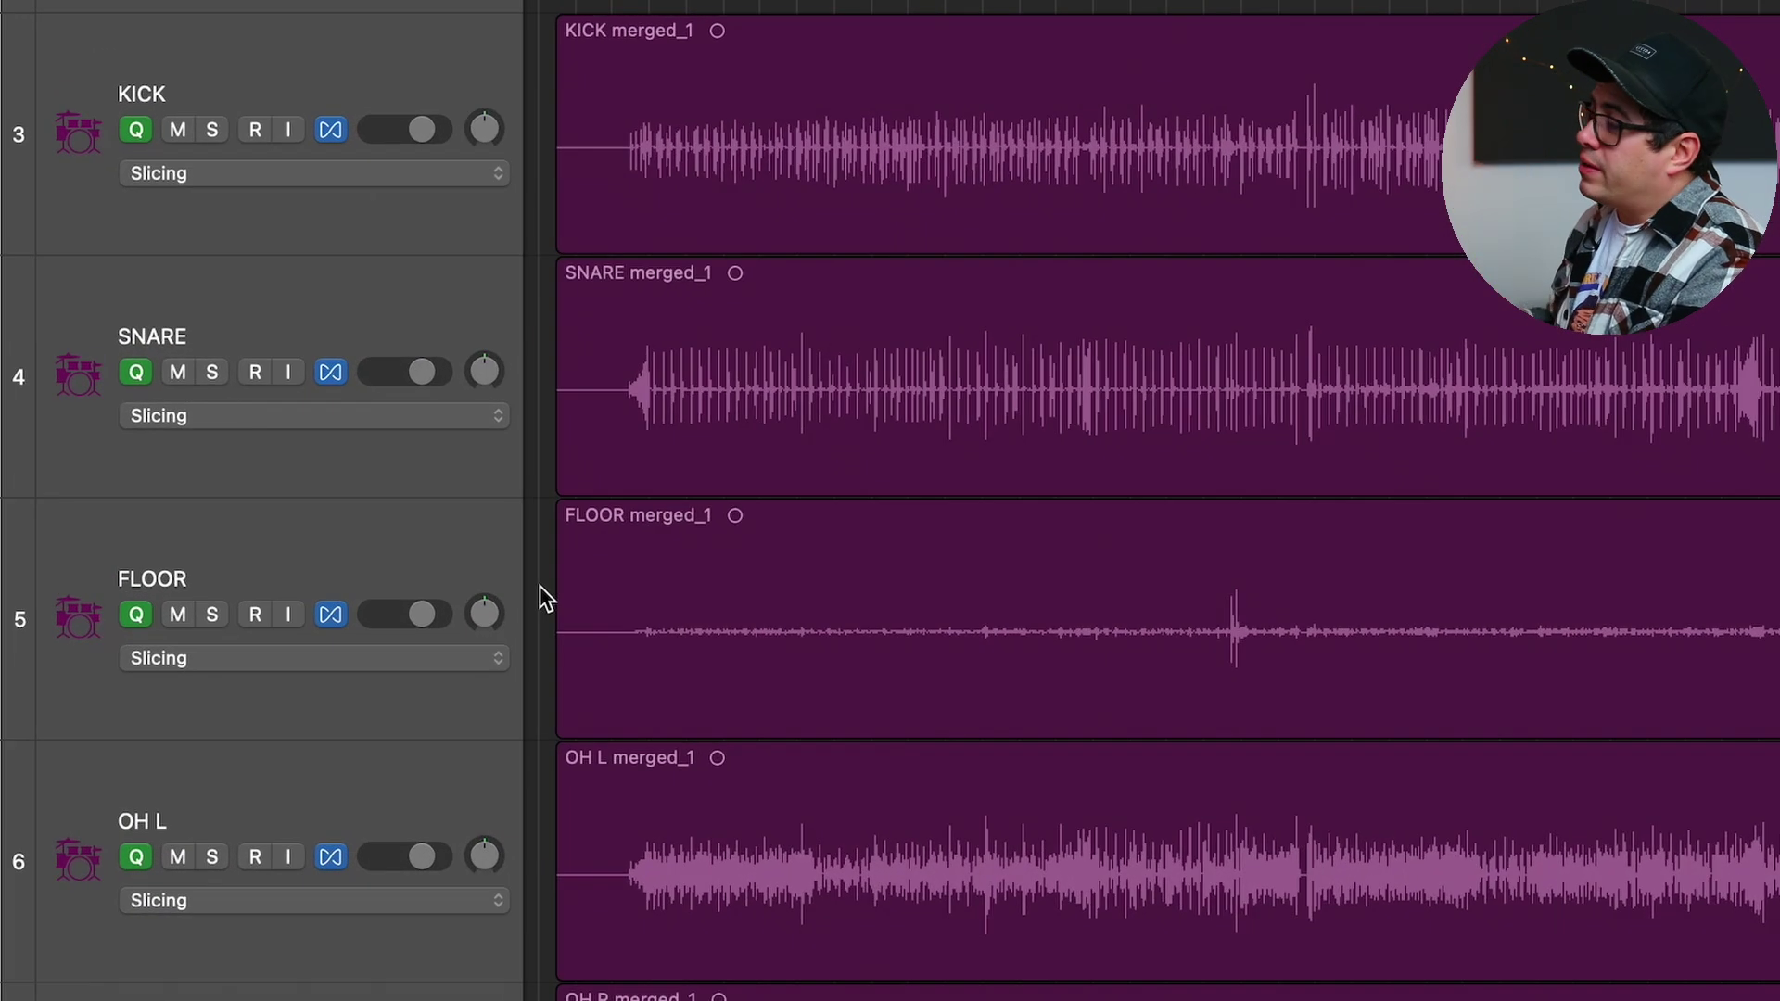
pyautogui.click(331, 616)
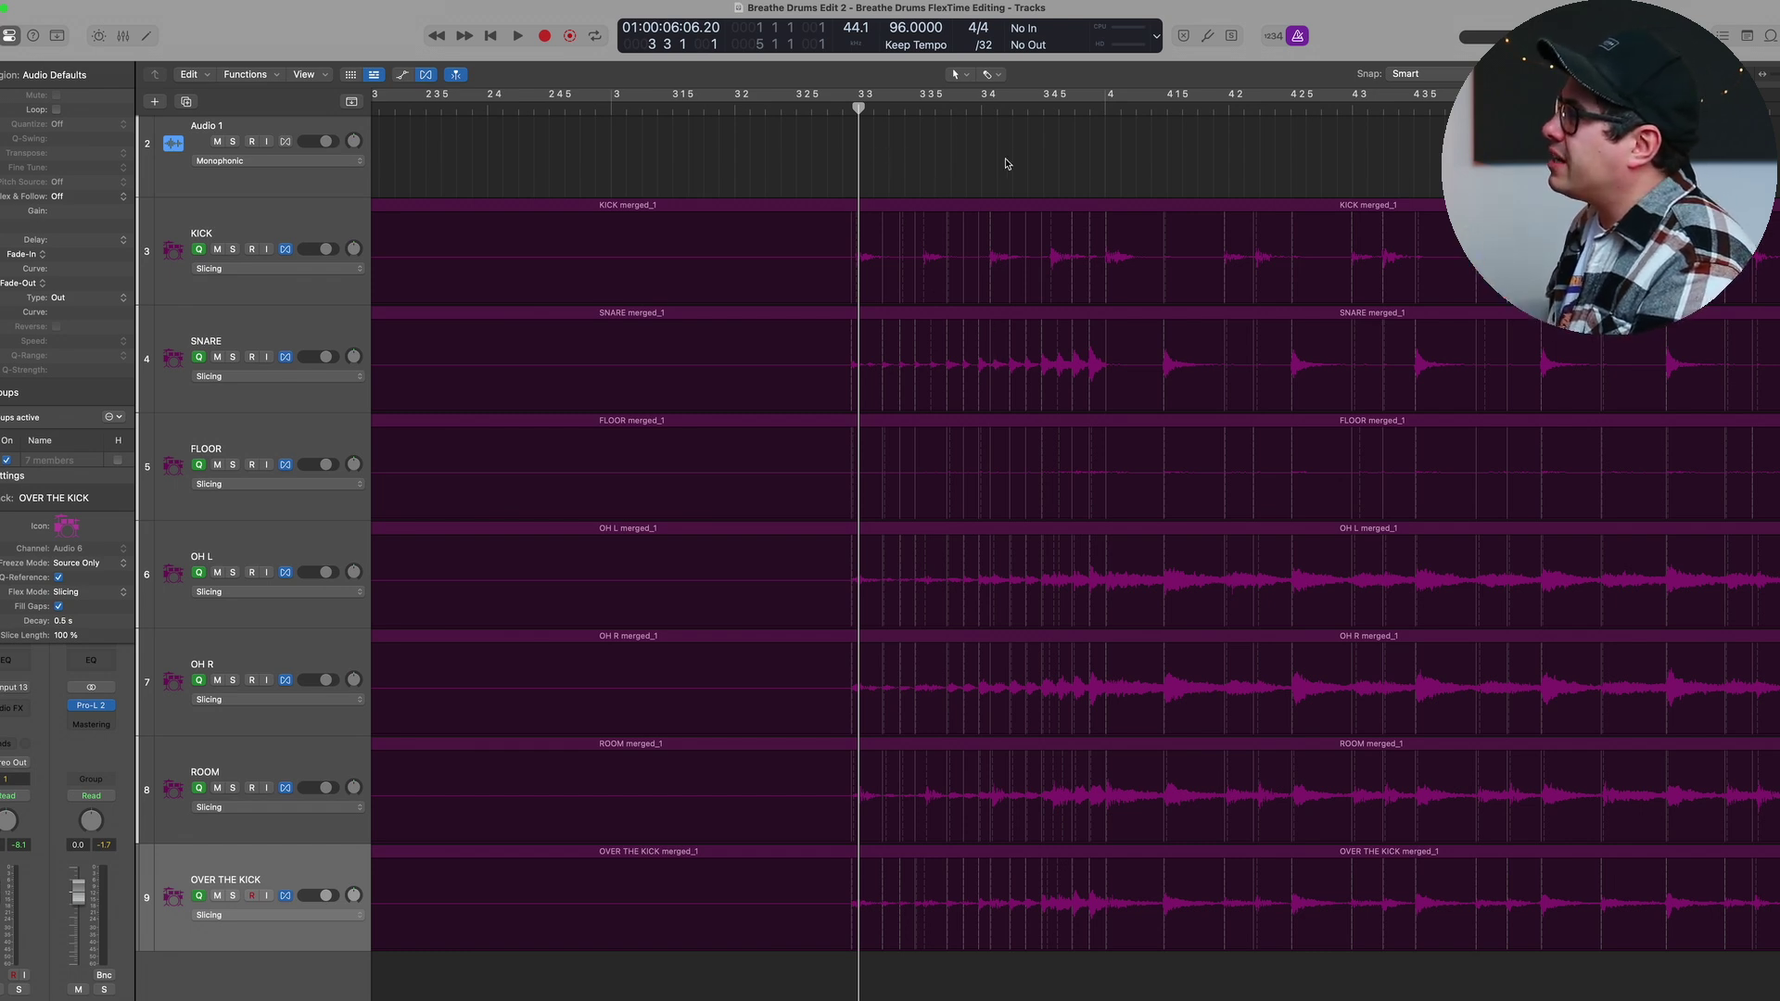
pyautogui.click(985, 51)
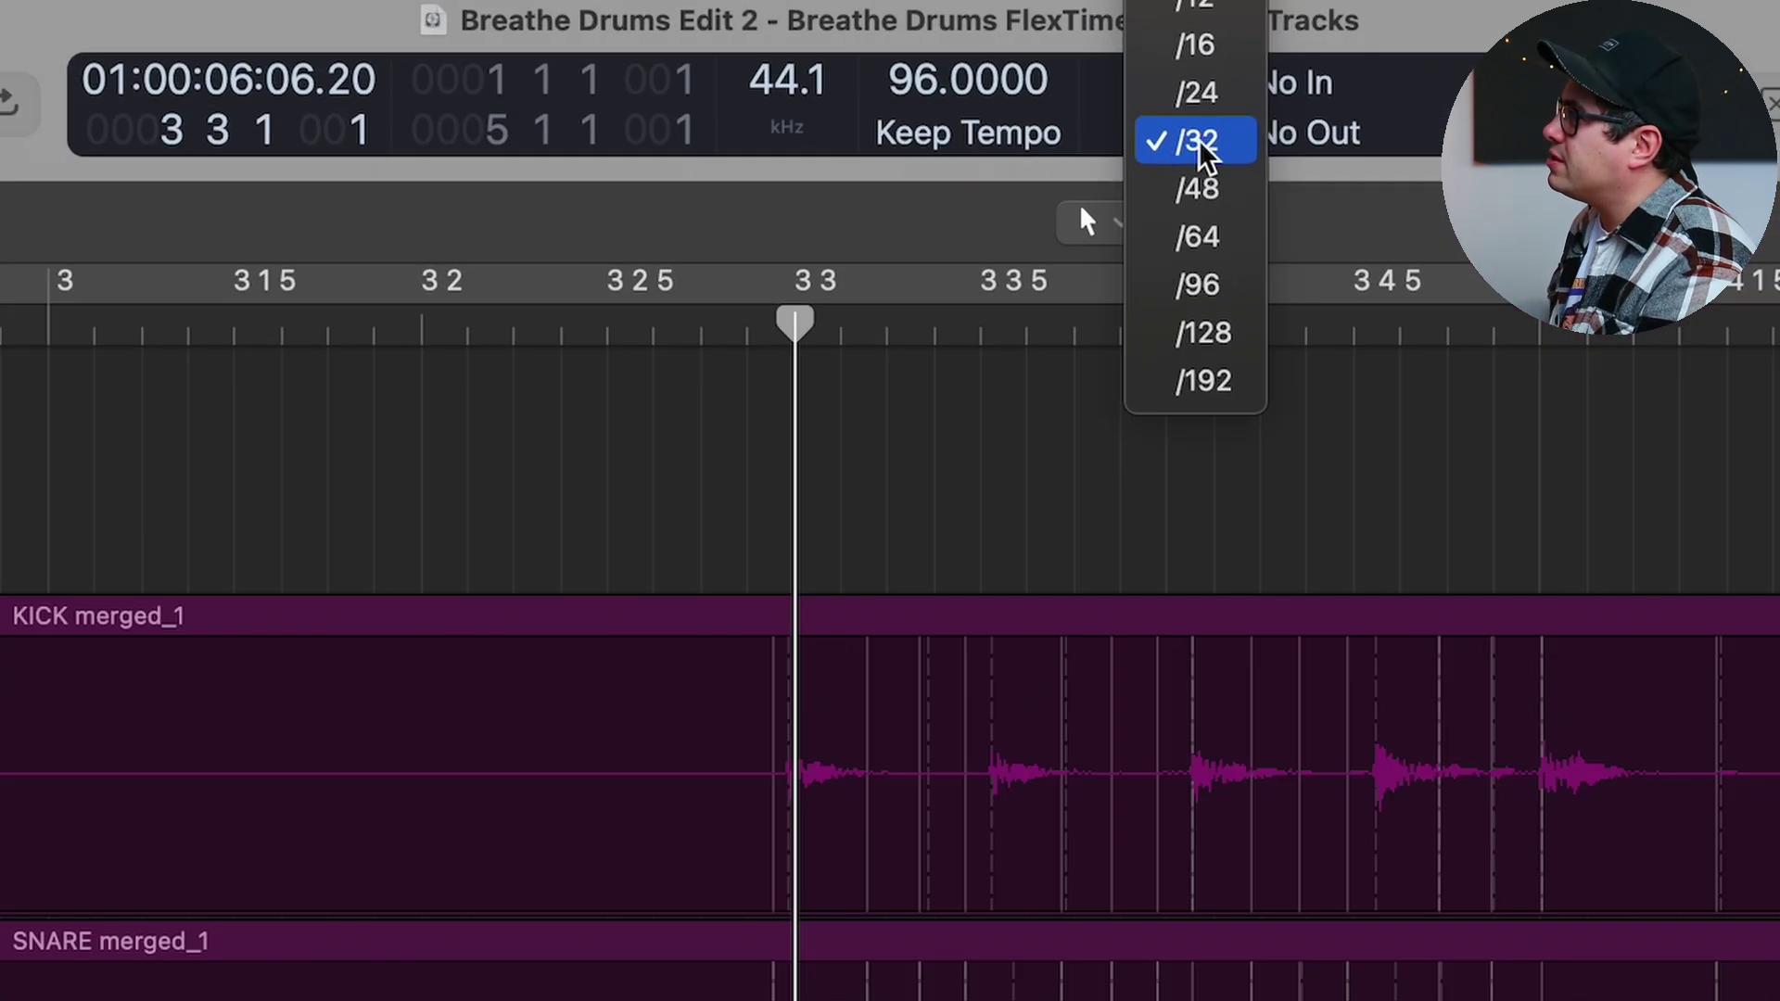
pyautogui.click(1224, 141)
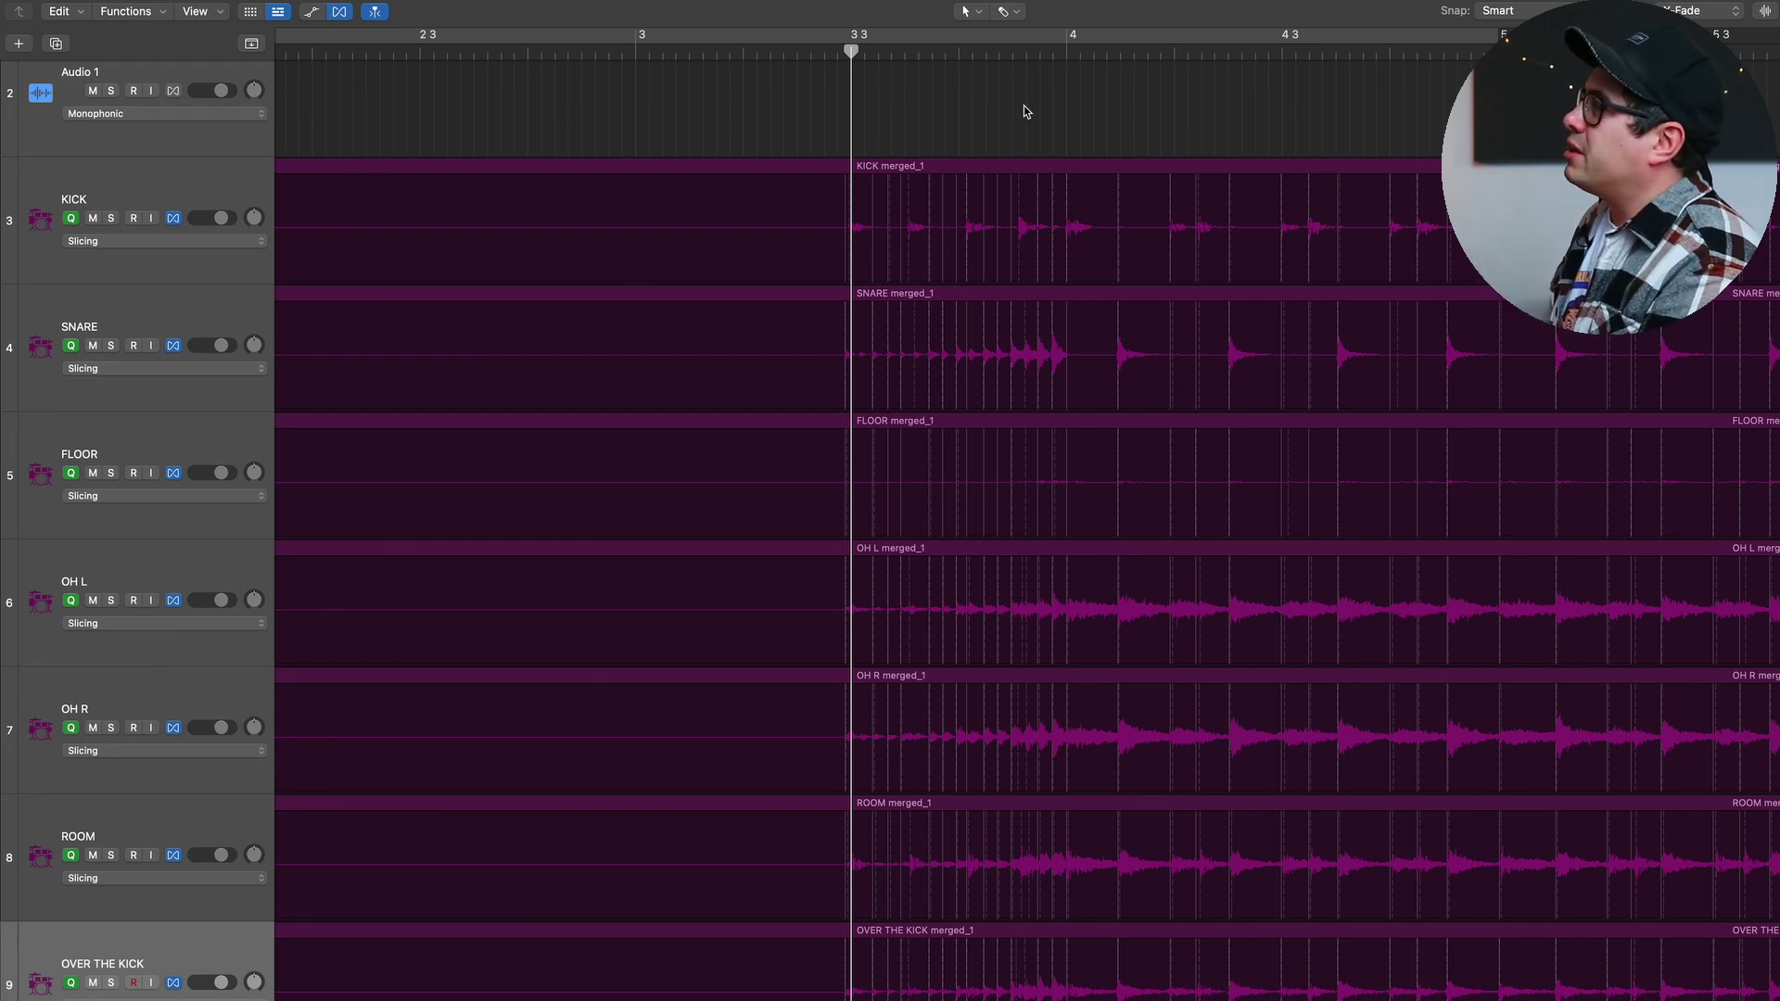
# Place the playhead just past bar 4 beat 2 and select all seven grouped drum regions
pyautogui.press('super+a')
pyautogui.hscroll(3, 988, 163)
pyautogui.moveTo(914, 64); pyautogui.dragTo(1148, 76)
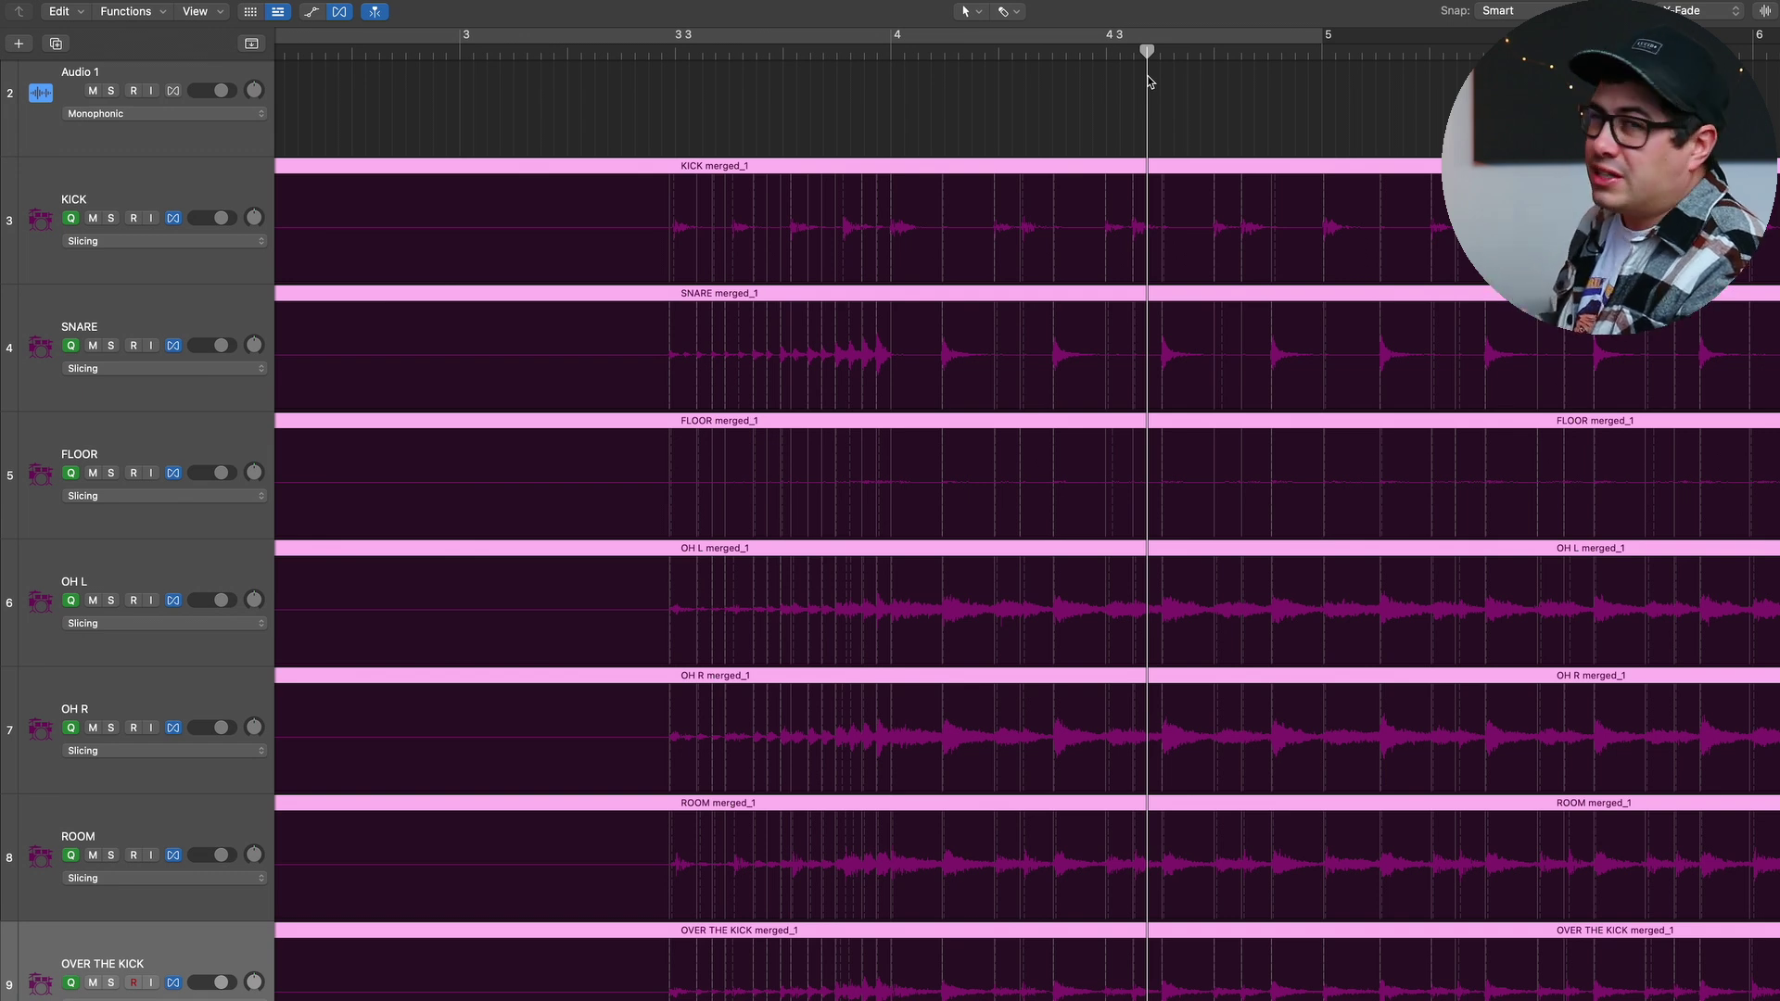
pyautogui.hscroll(5, 1192, 175)
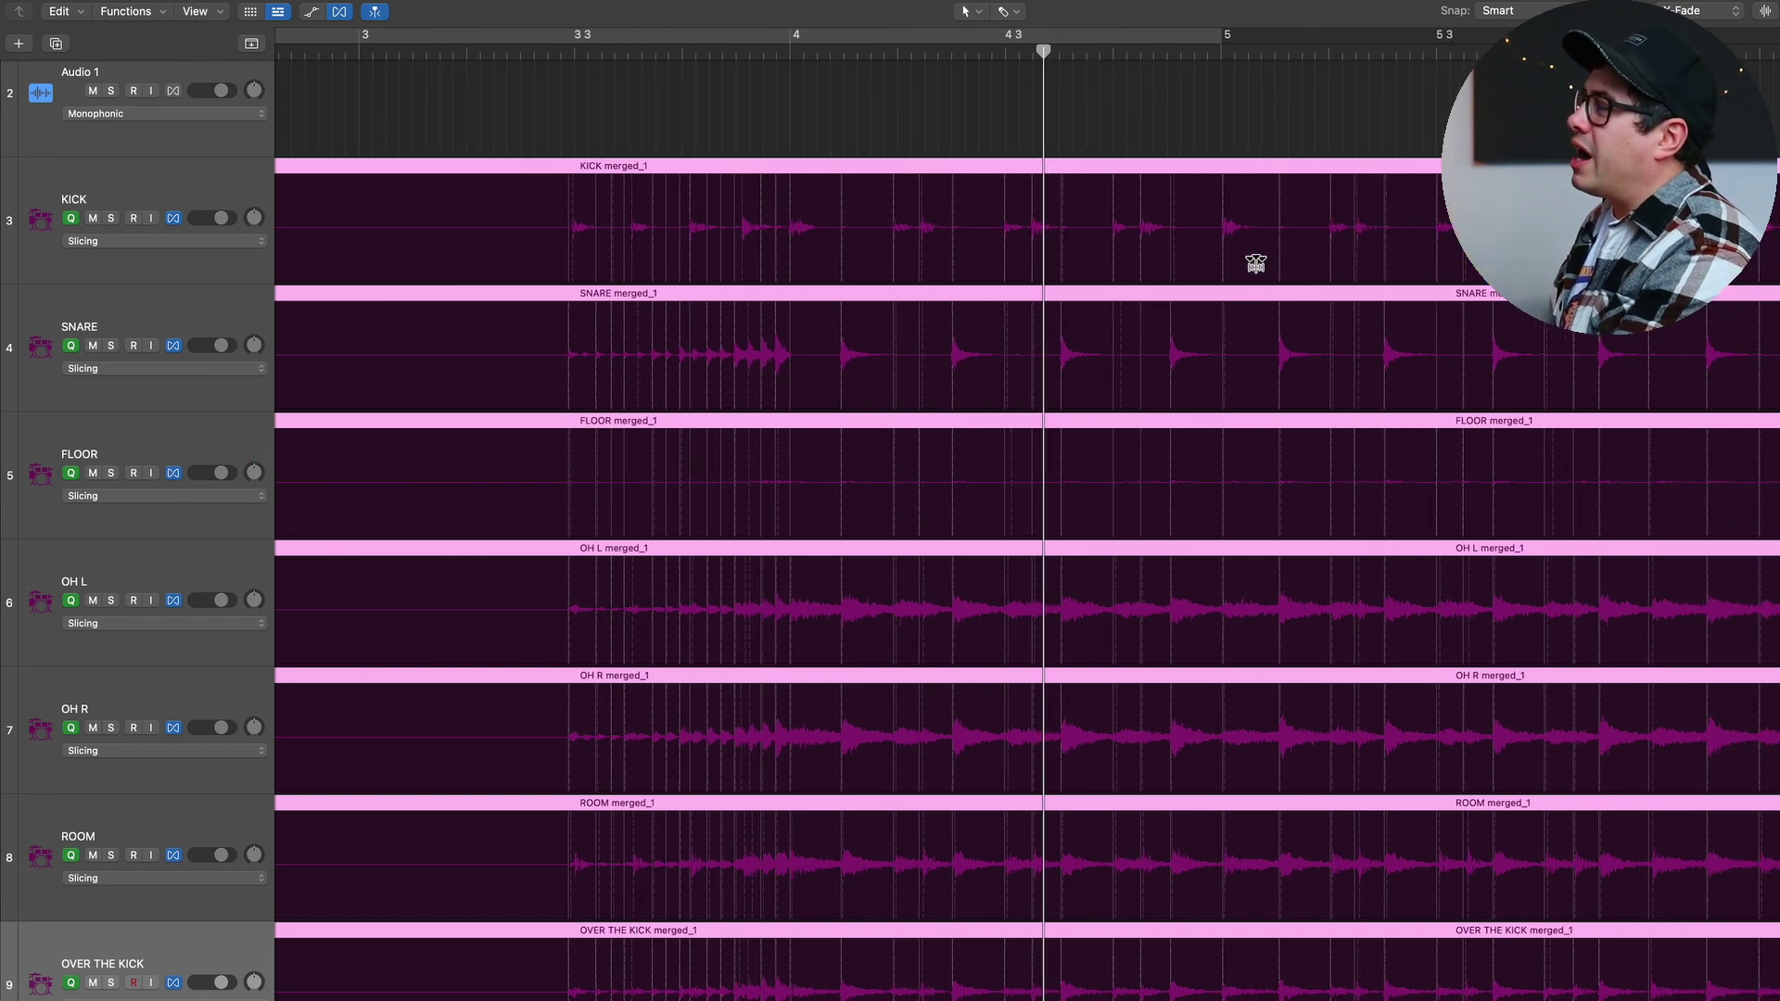
pyautogui.hscroll(5, 1344, 234)
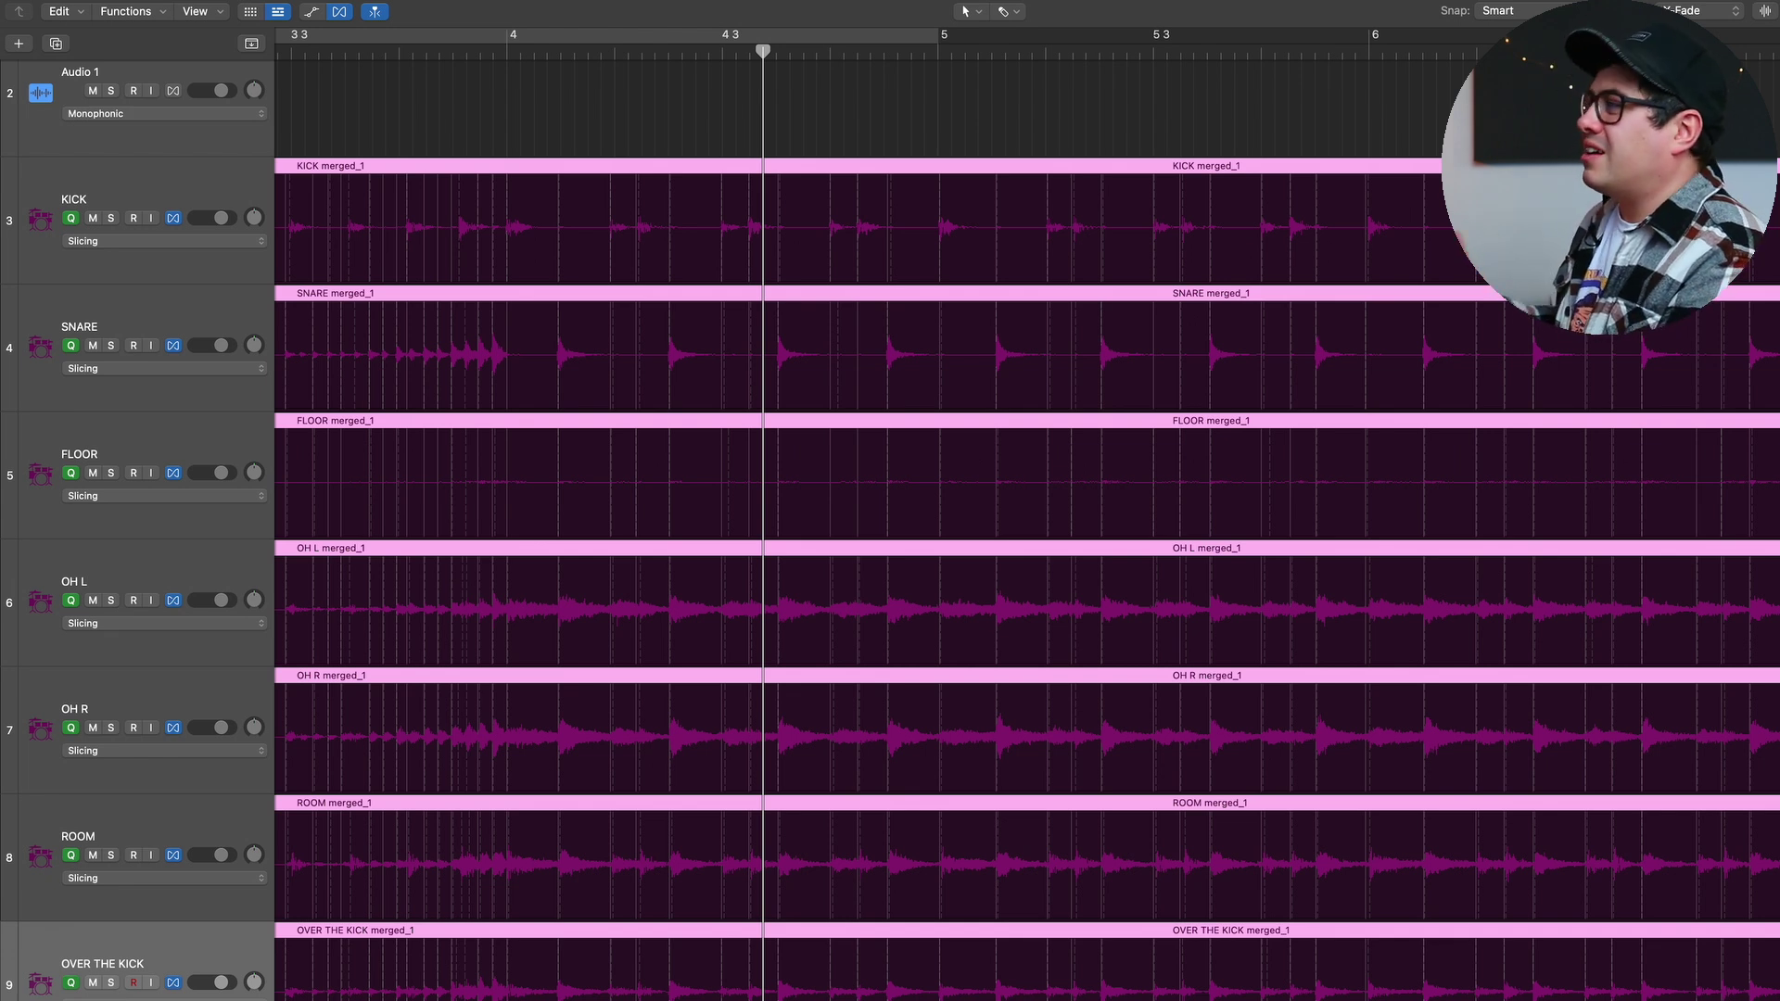
pyautogui.hscroll(-2, 468, 315)
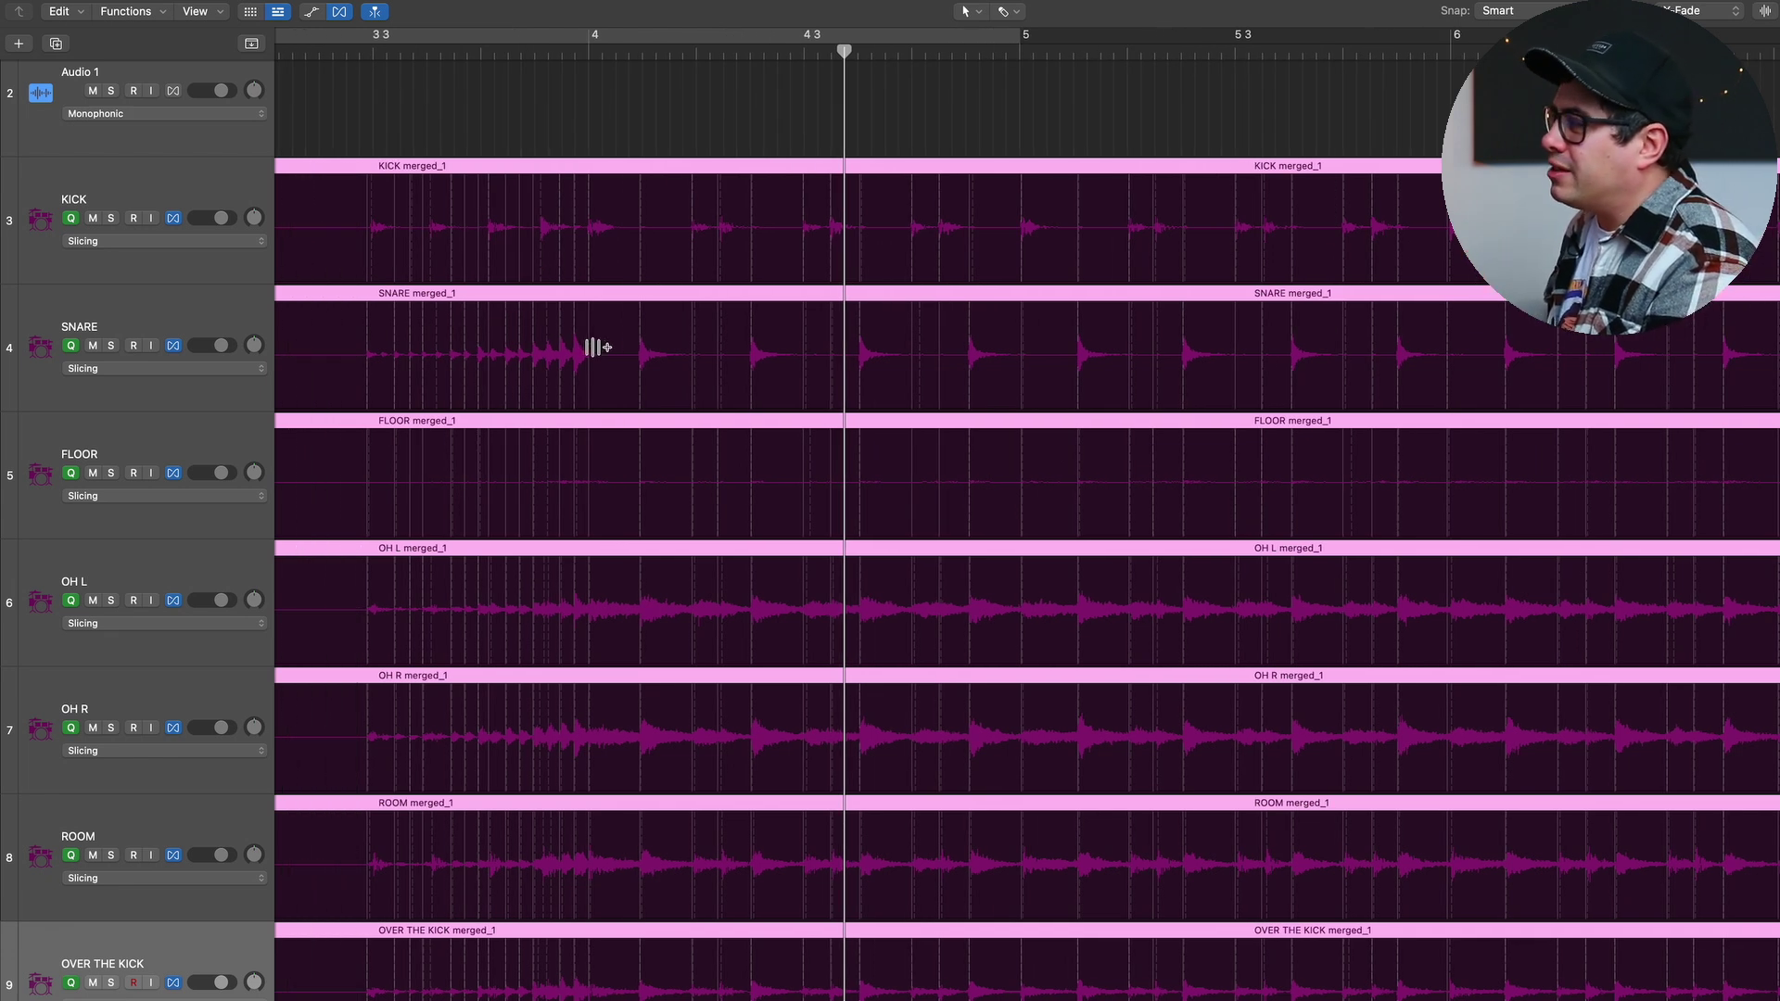
pyautogui.hscroll(5, 1458, 348)
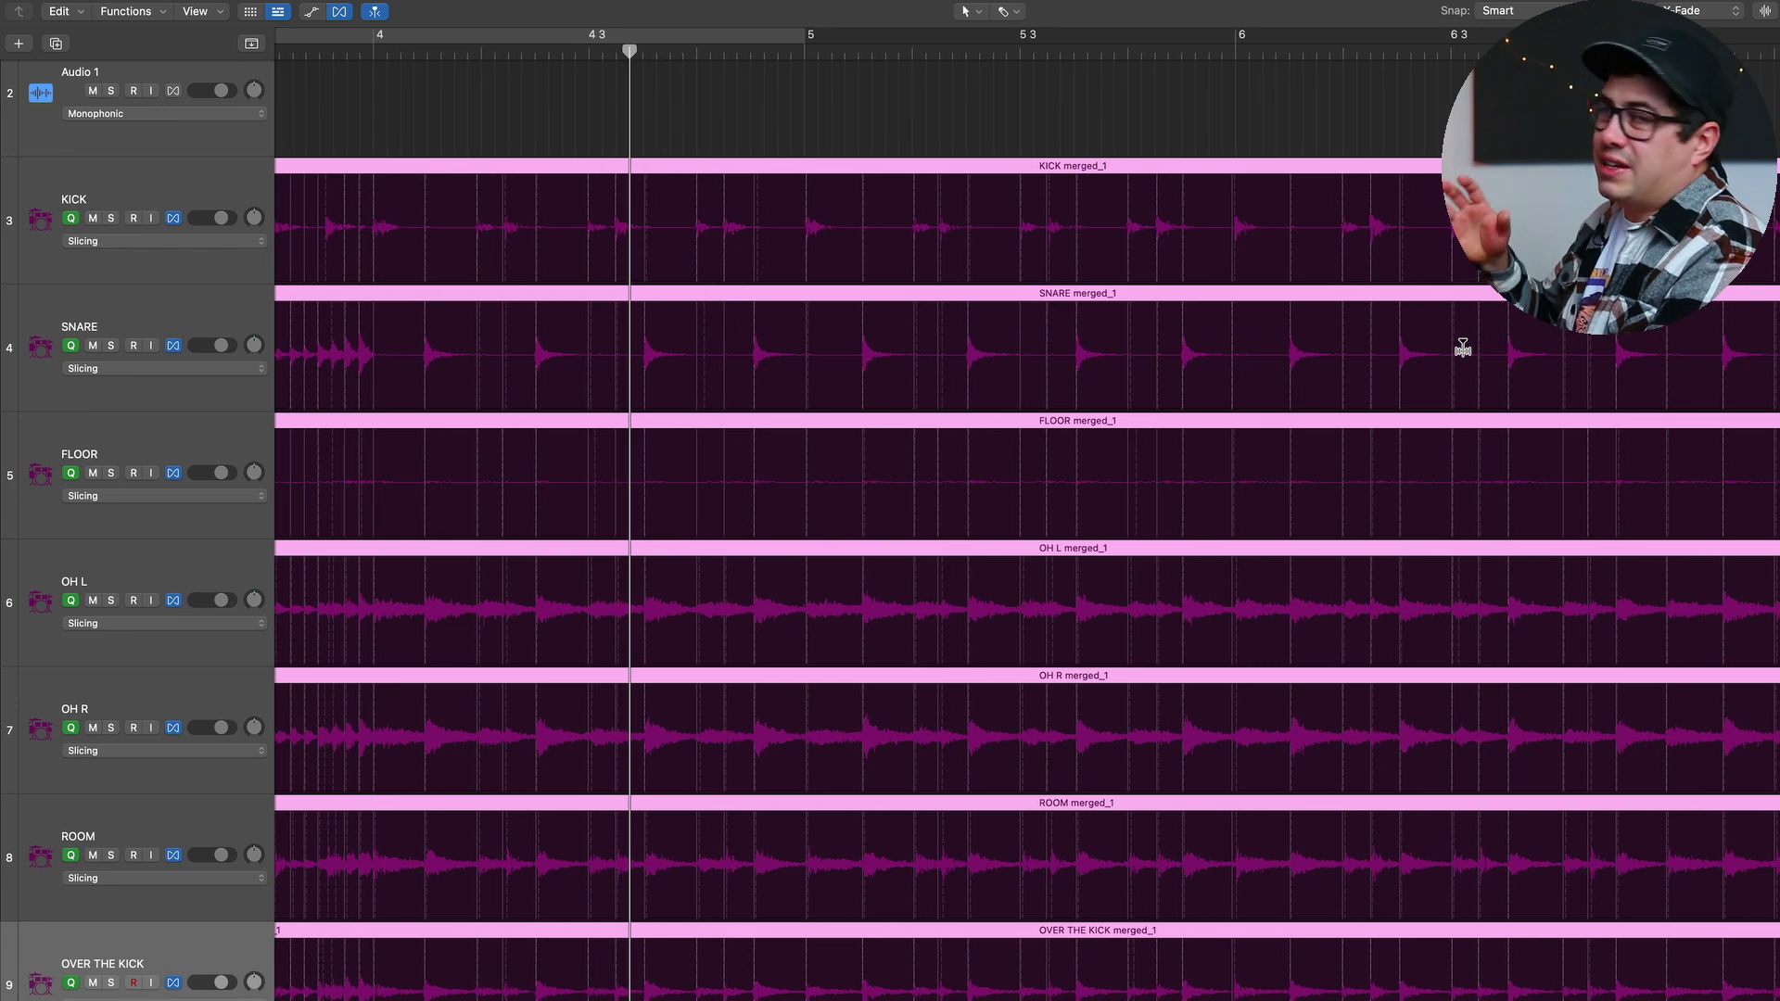
pyautogui.click(570, 140)
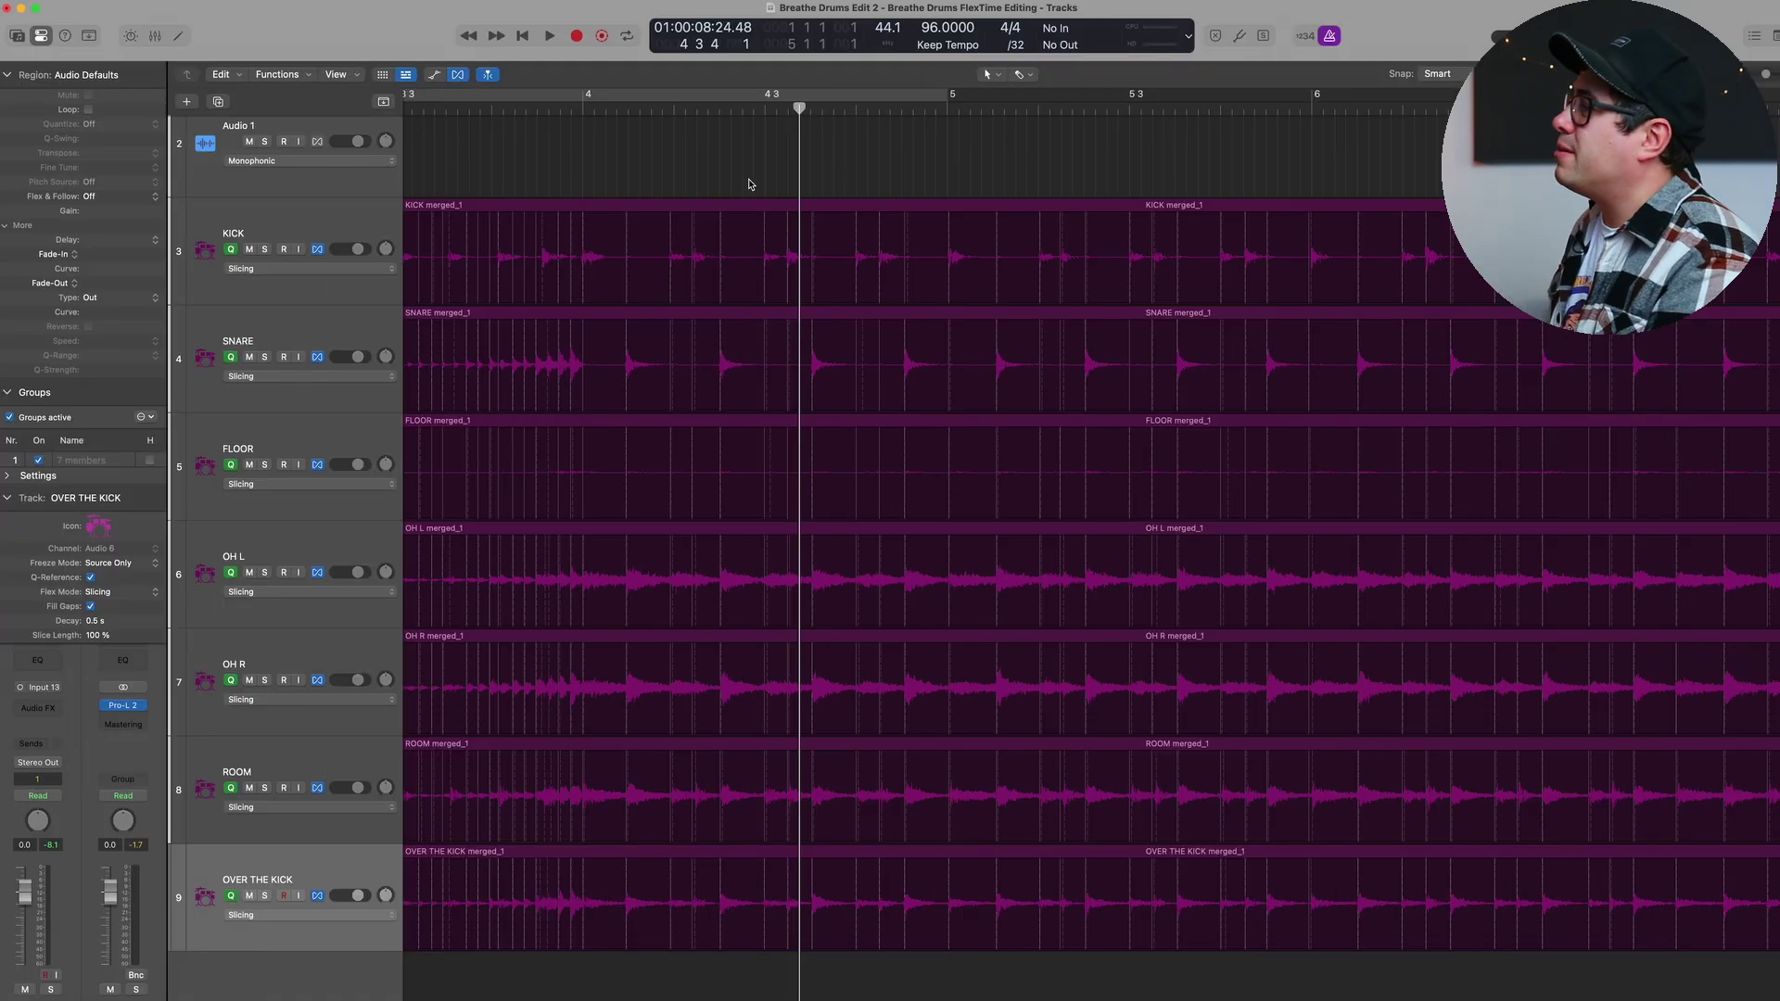
pyautogui.click(694, 531)
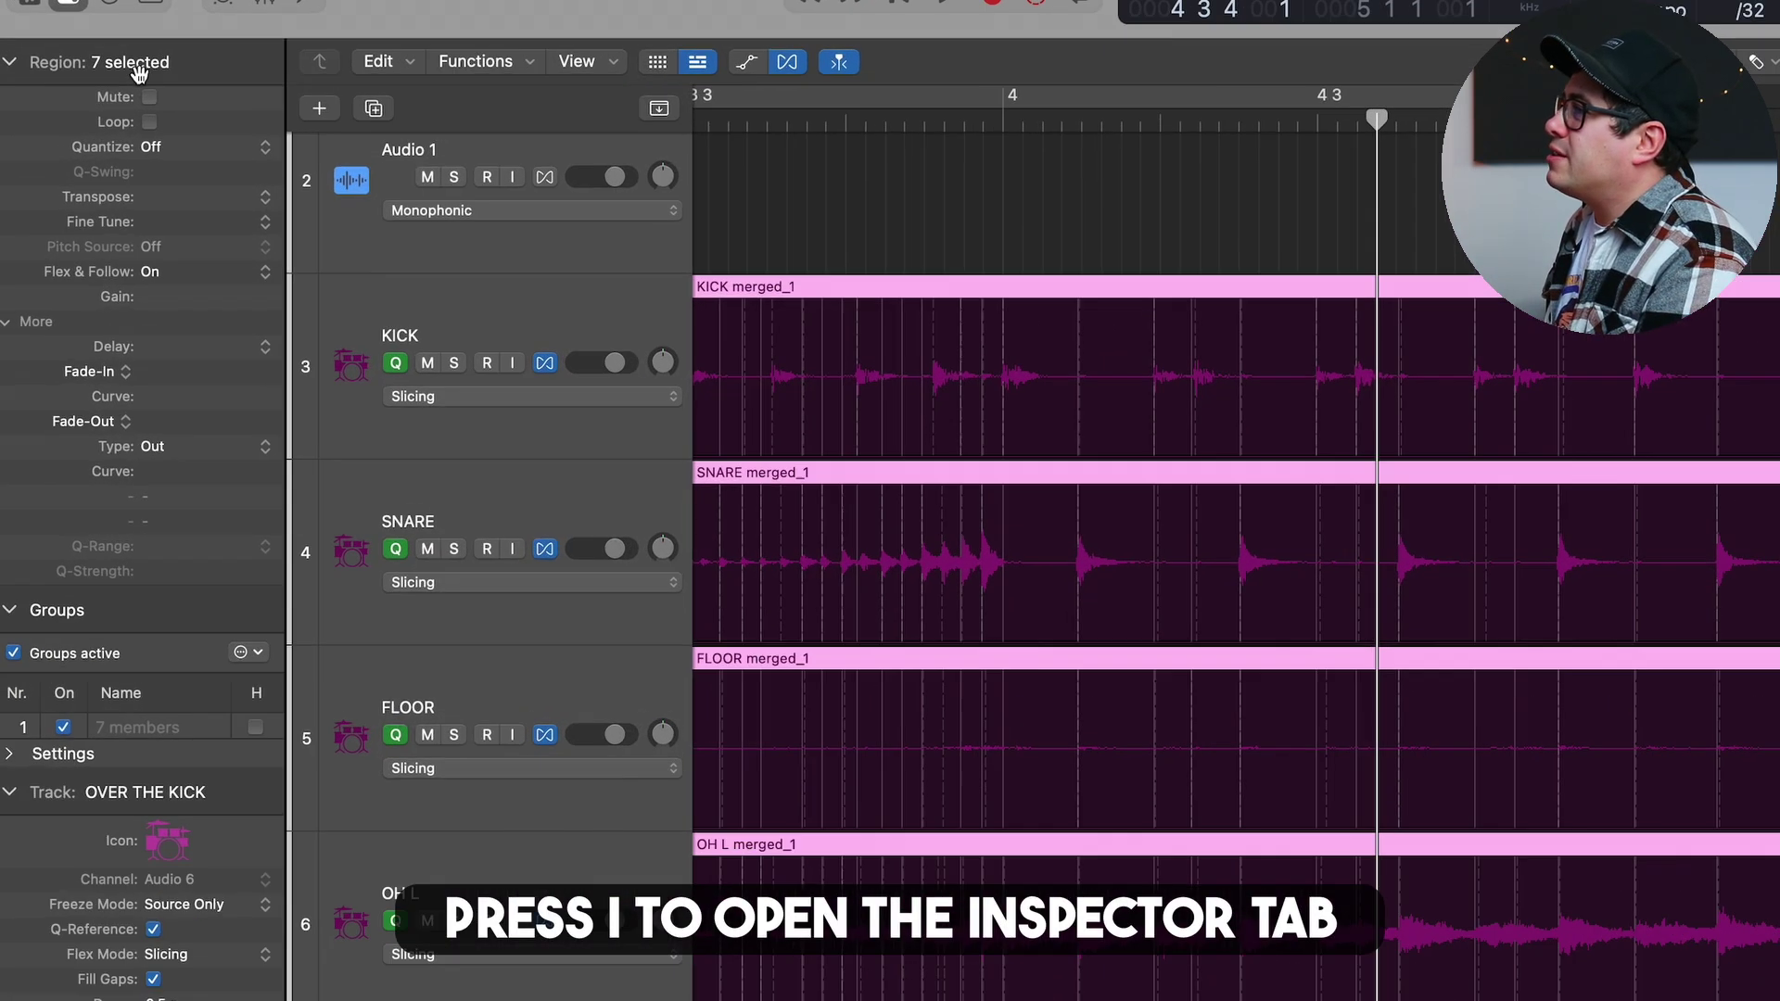
# Set the regions' Quantize to 1/16 Note with Q-Strength 70%
pyautogui.scroll(-10, 20, 58)
pyautogui.scroll(10, 220, 179)
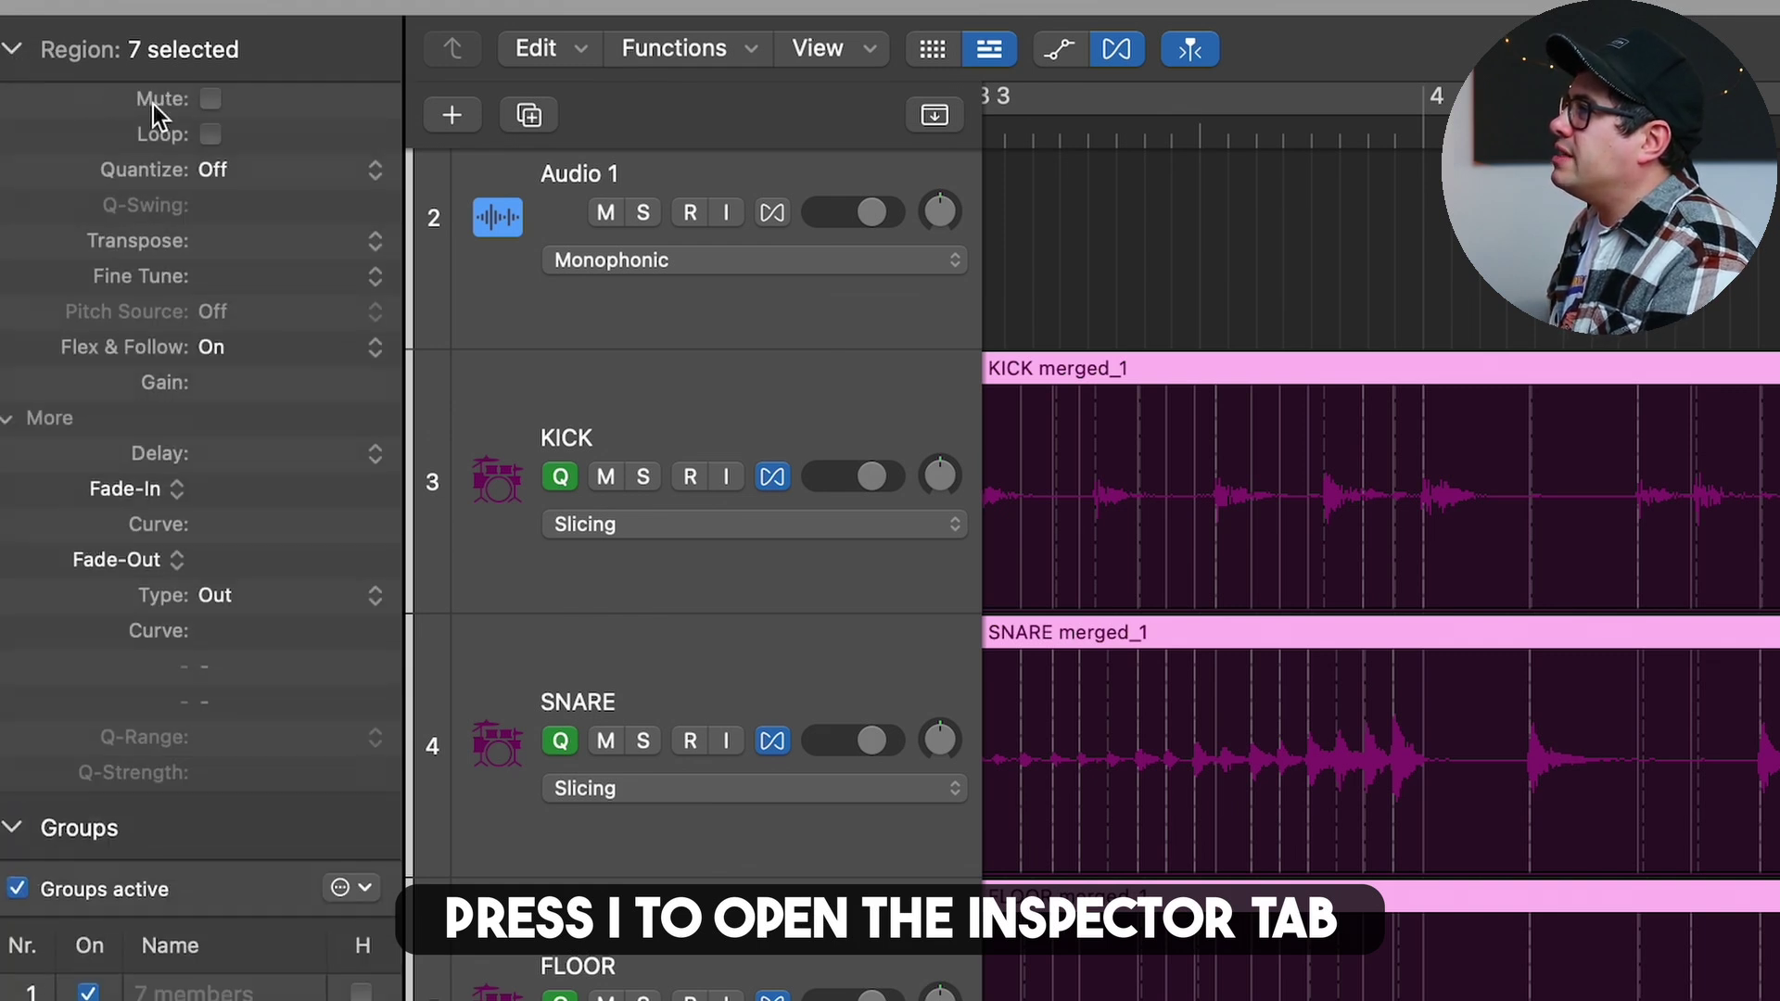
pyautogui.click(222, 171)
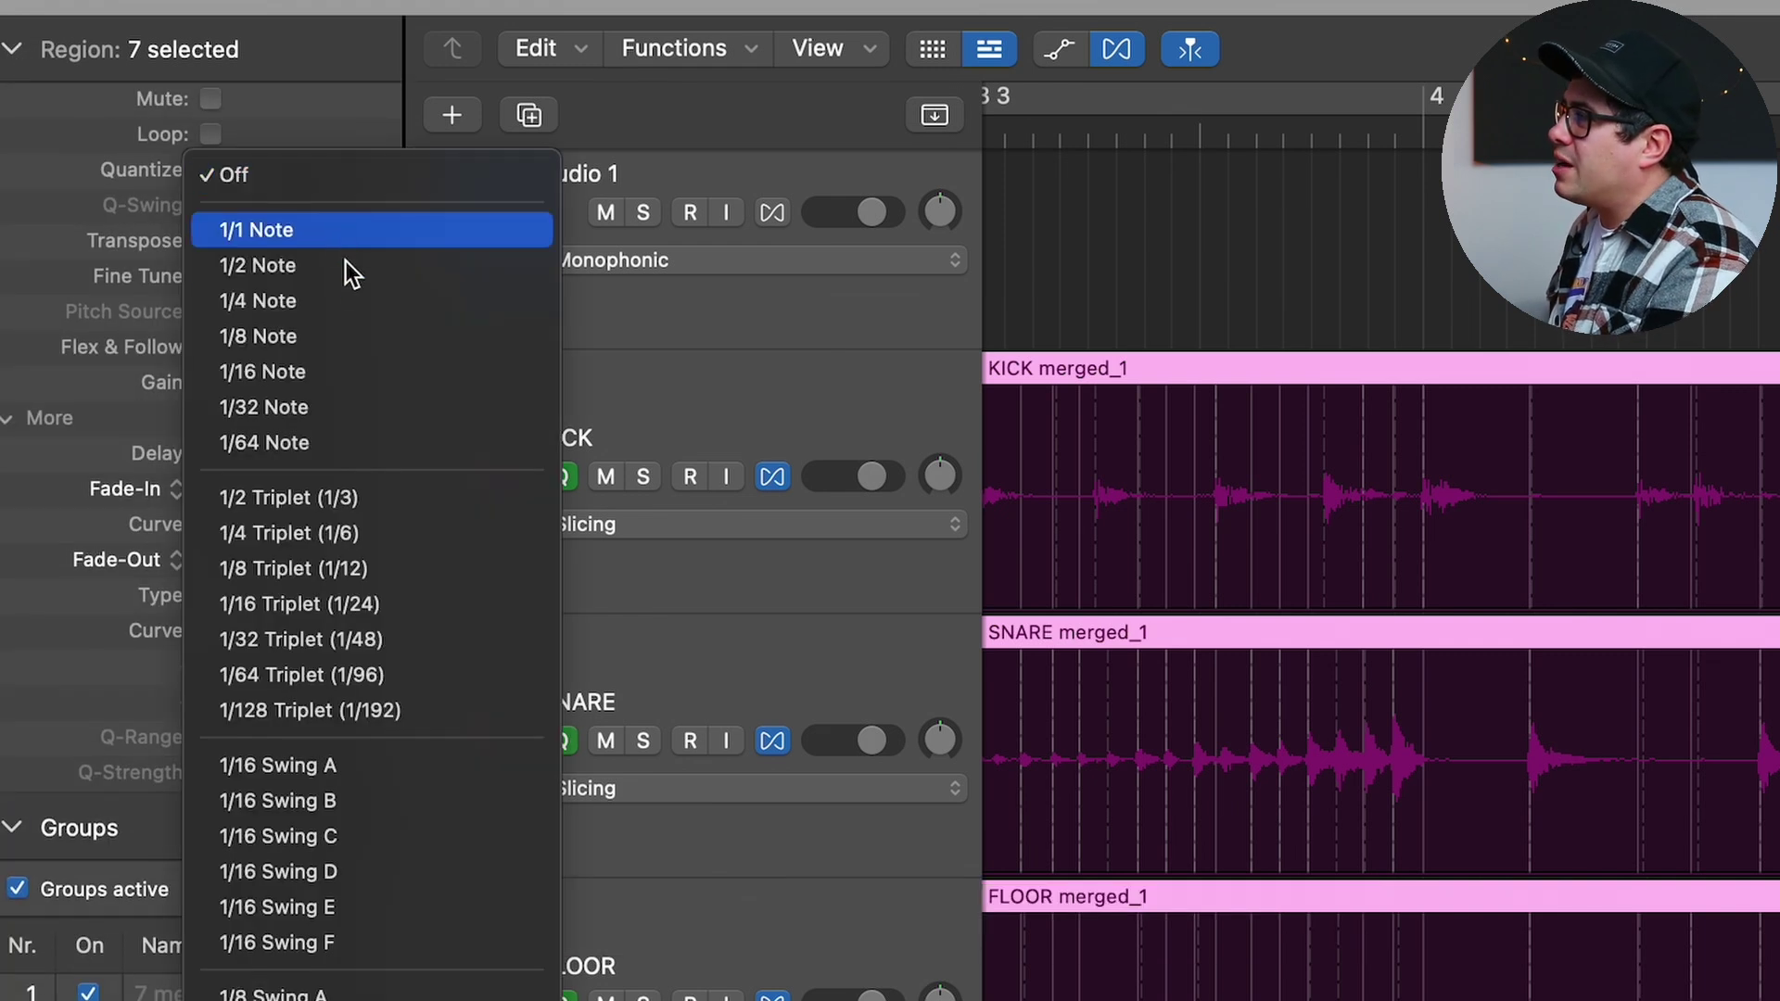
pyautogui.click(321, 370)
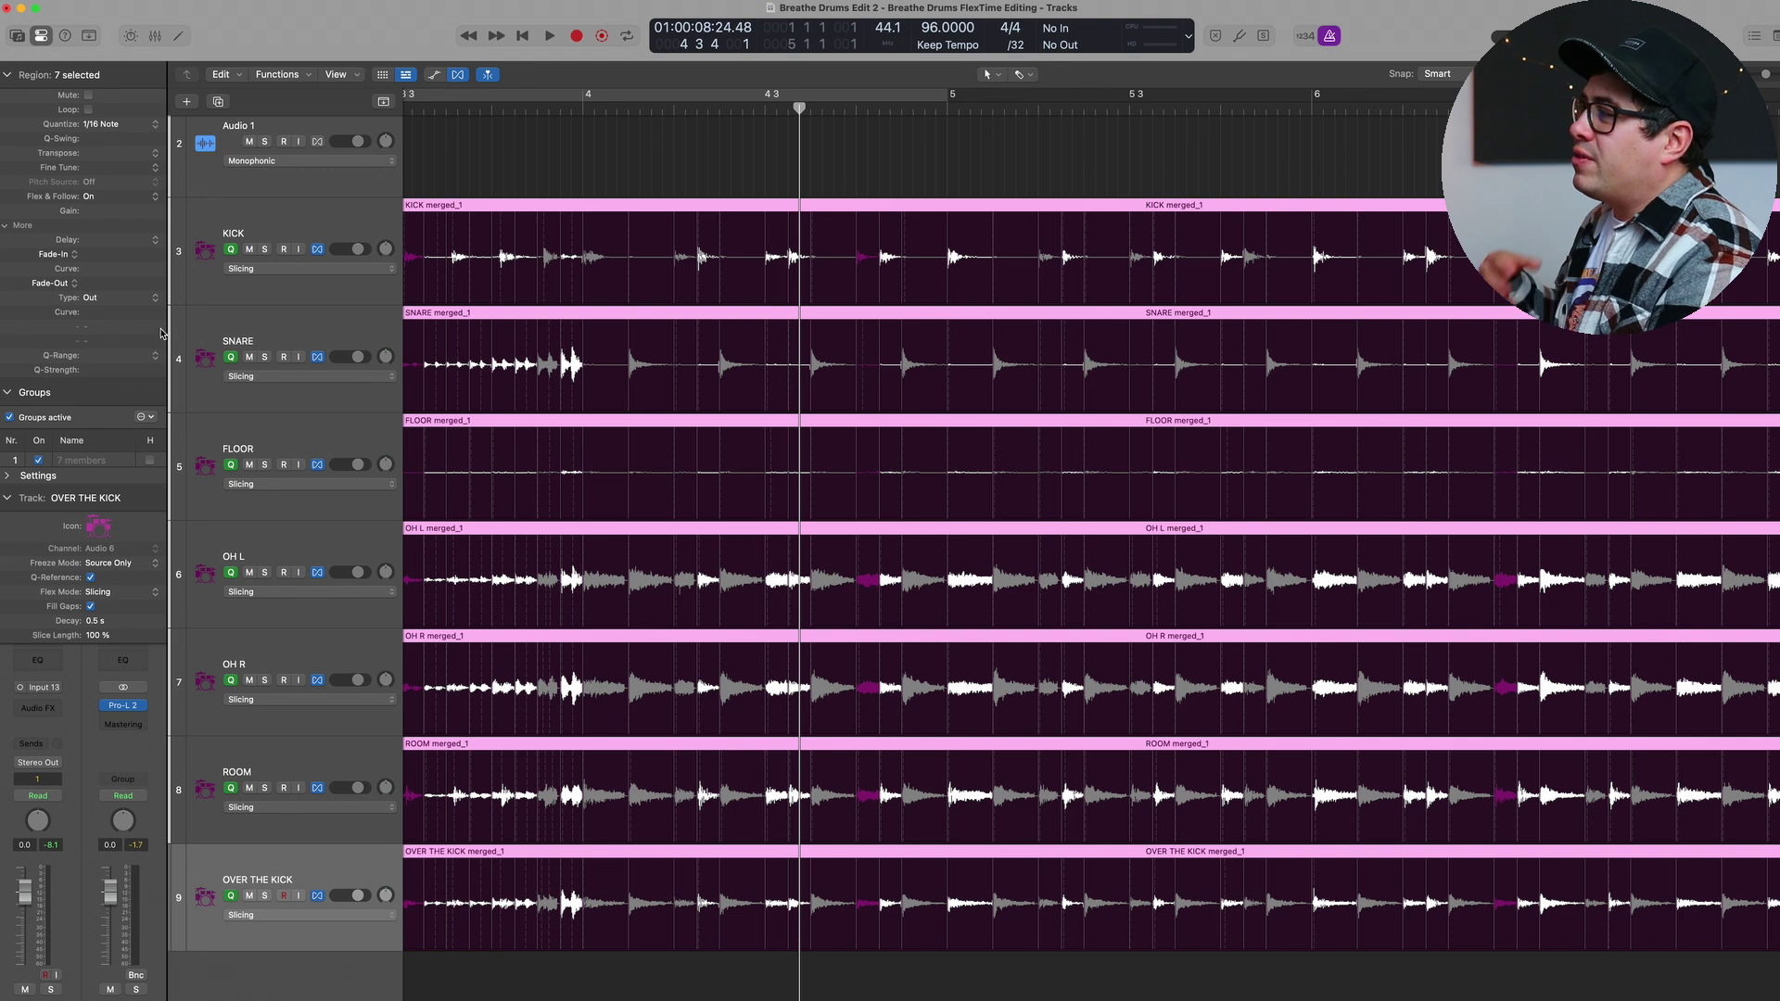
pyautogui.doubleClick(115, 371)
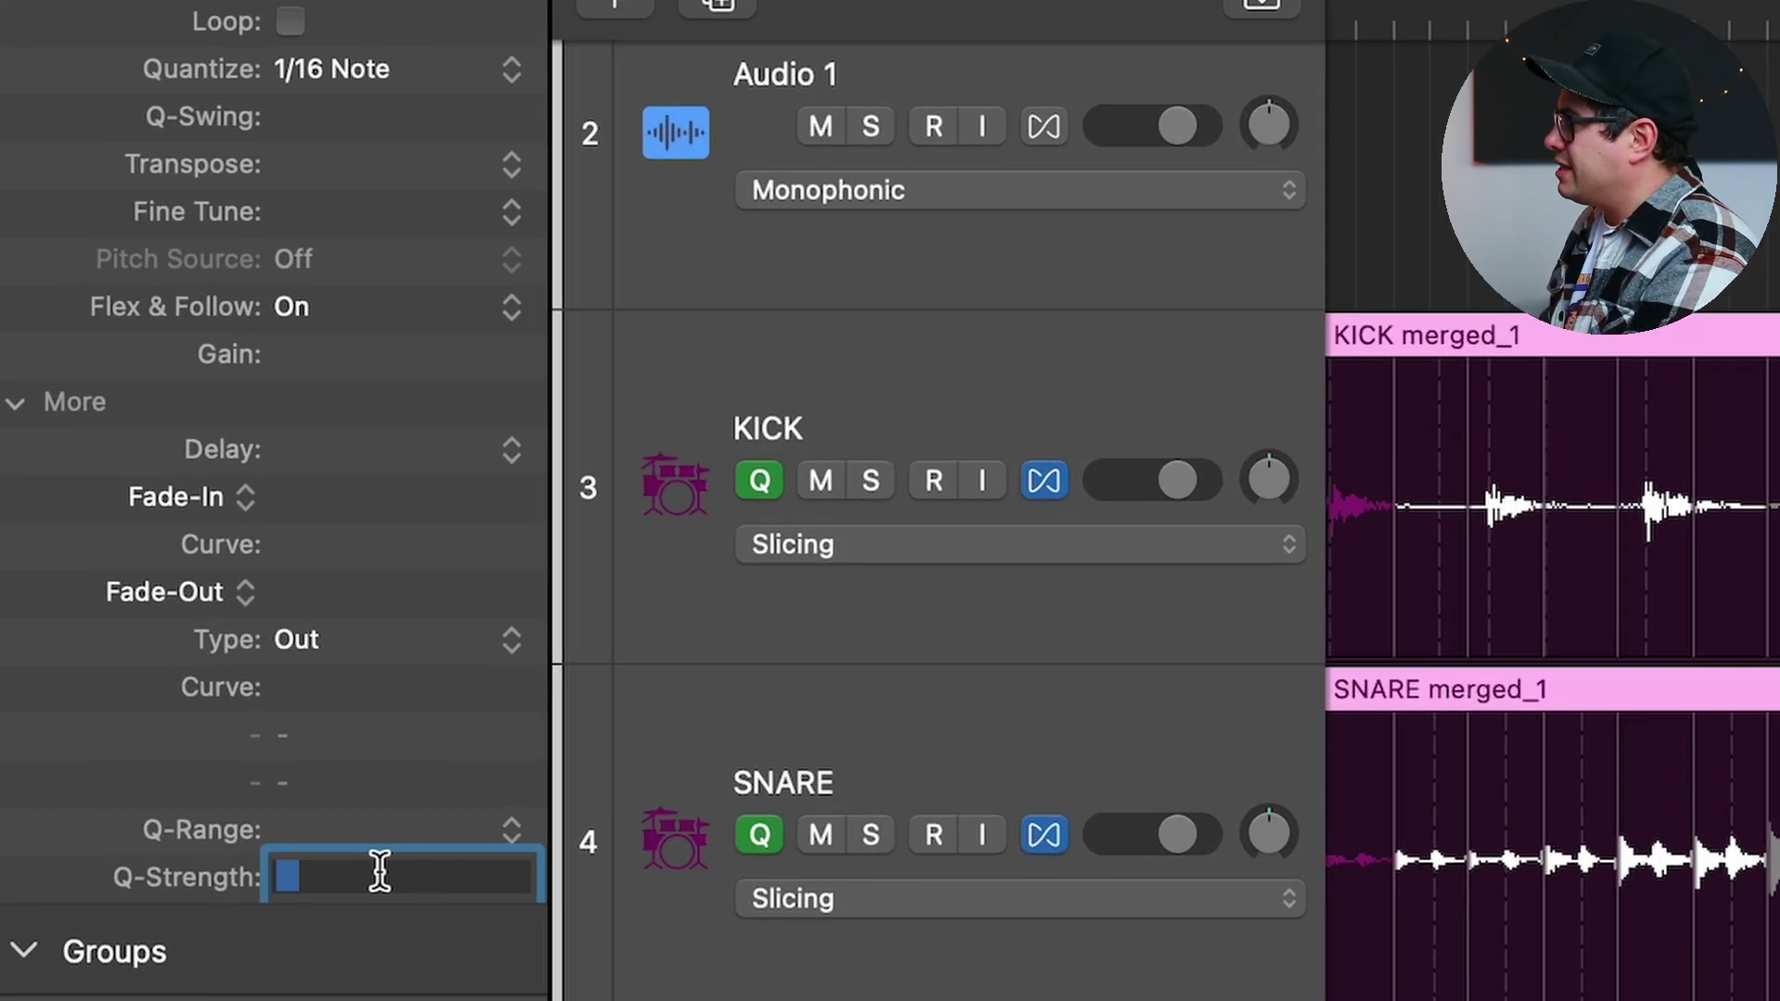
pyautogui.write('70')
pyautogui.press('Return')
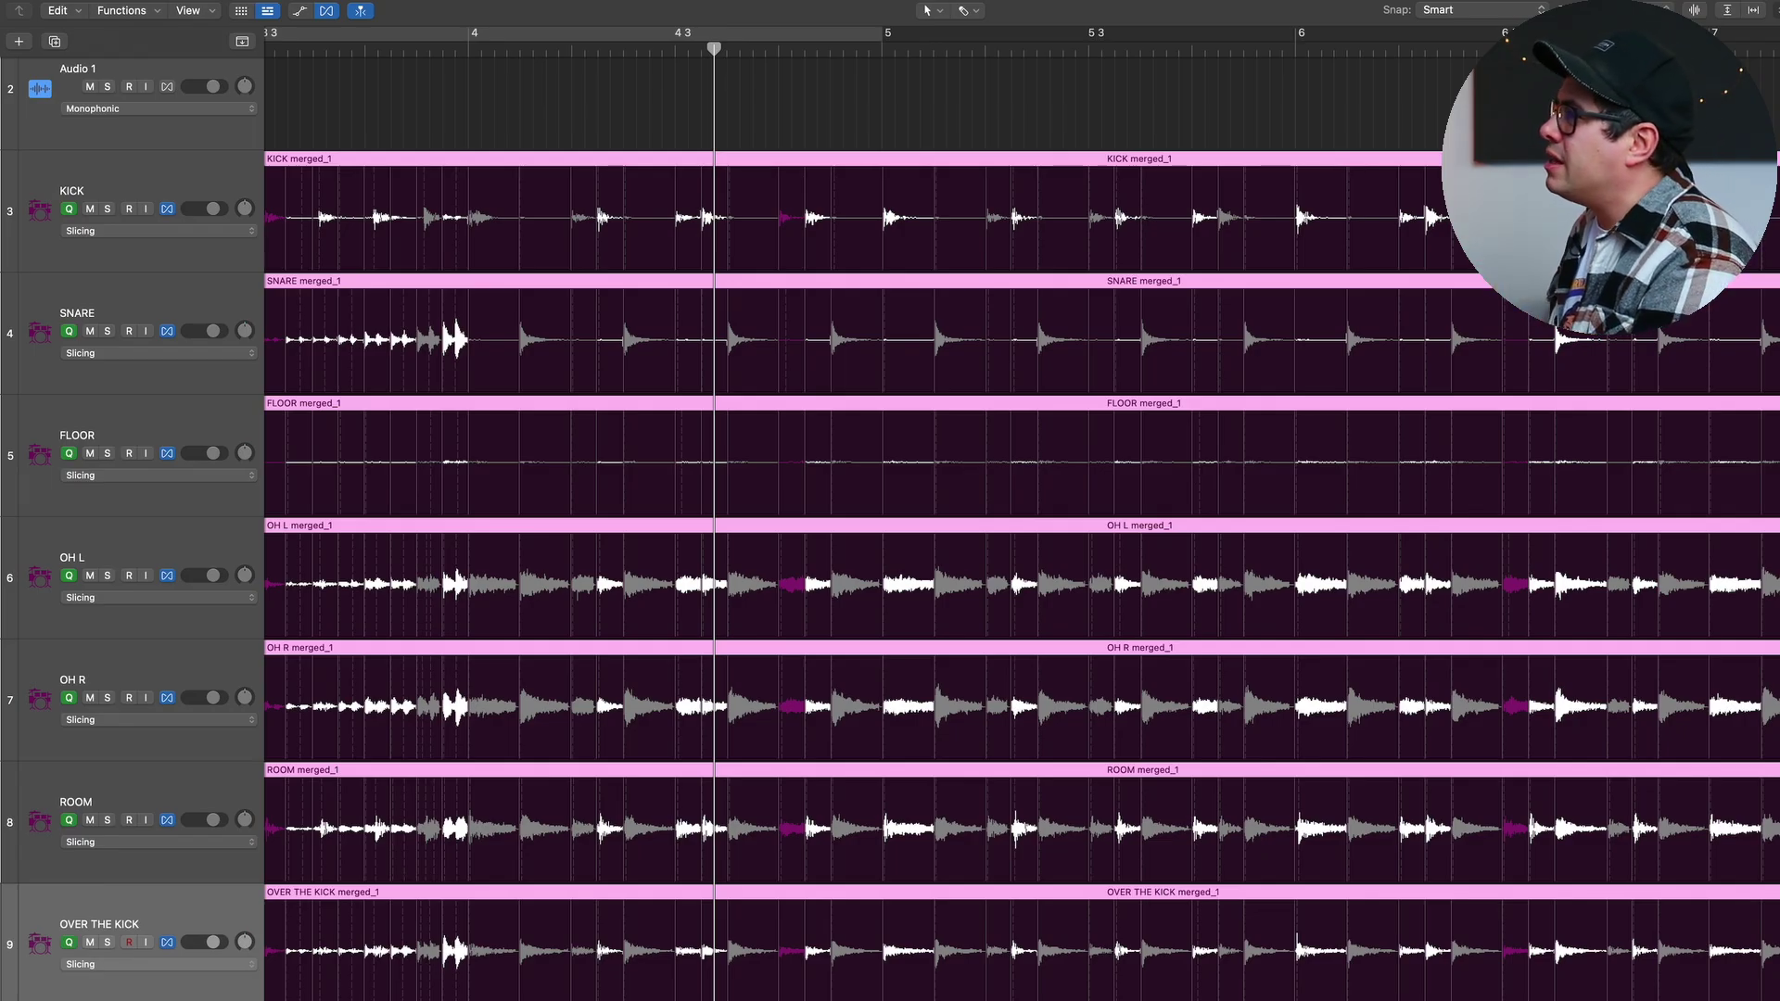
# Position the playhead earlier and audition the quantized drums
pyautogui.click(591, 111)
pyautogui.hscroll(-5, 590, 111)
pyautogui.click(593, 102)
pyautogui.scroll(5, 595, 97)
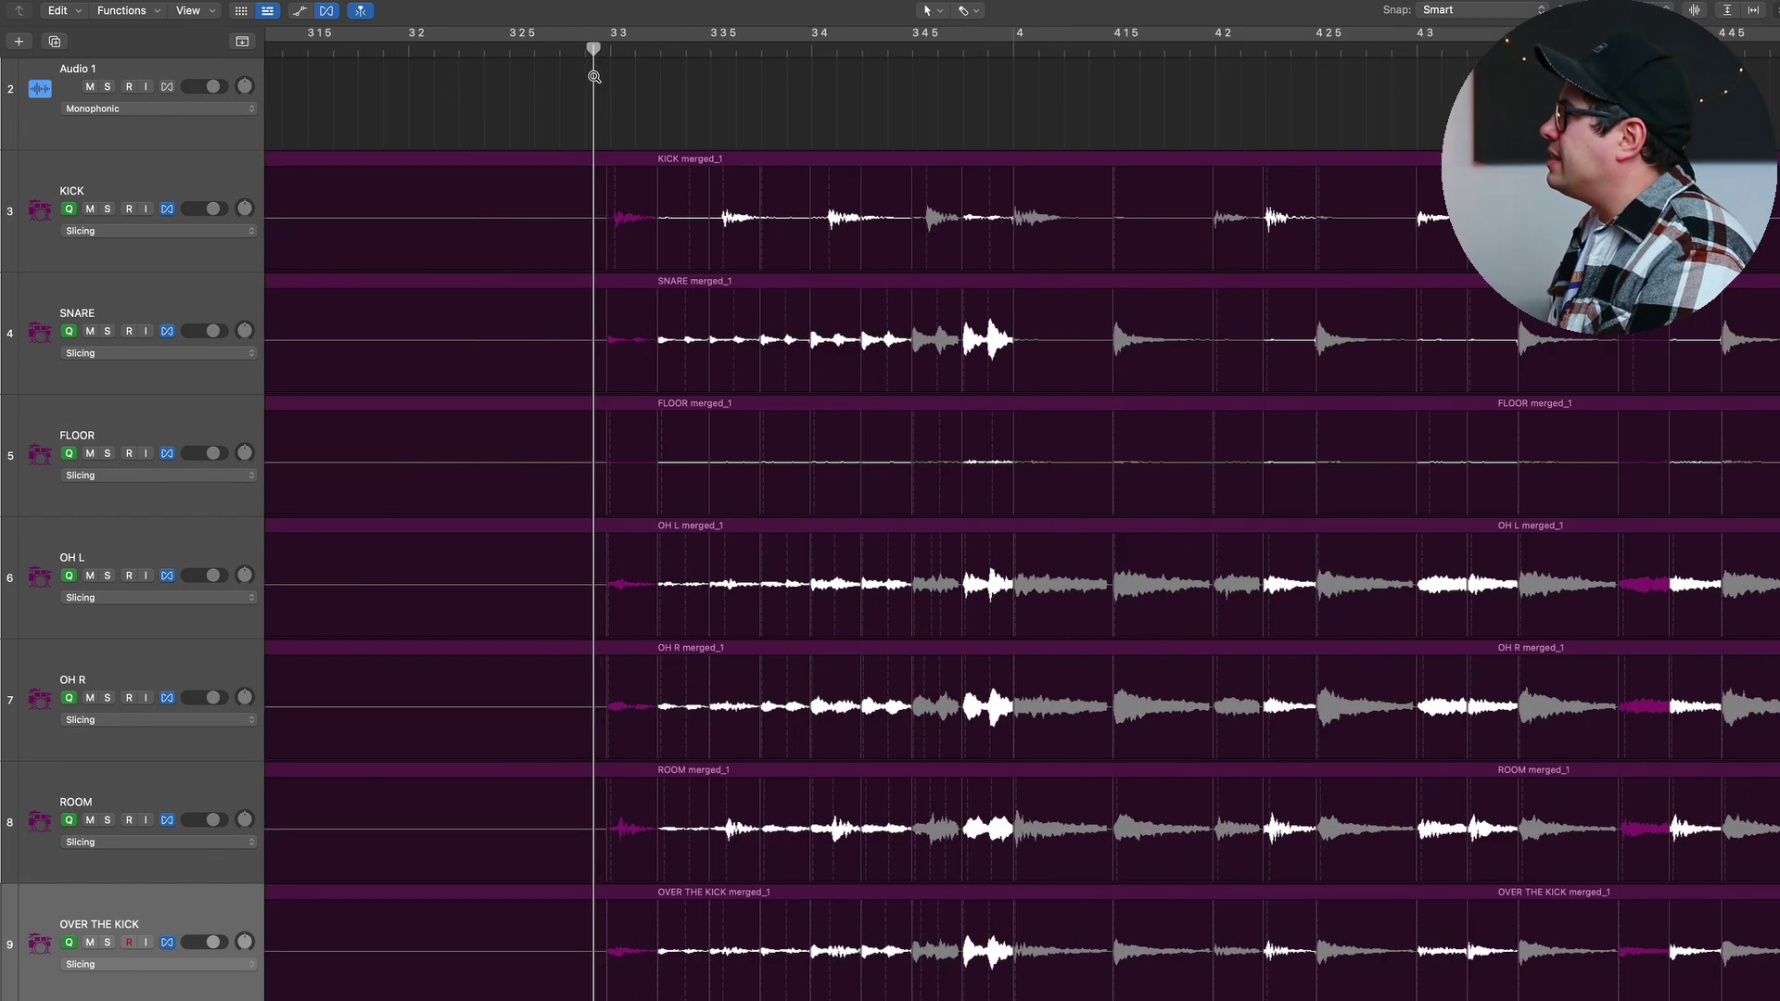
pyautogui.scroll(3, 601, 90)
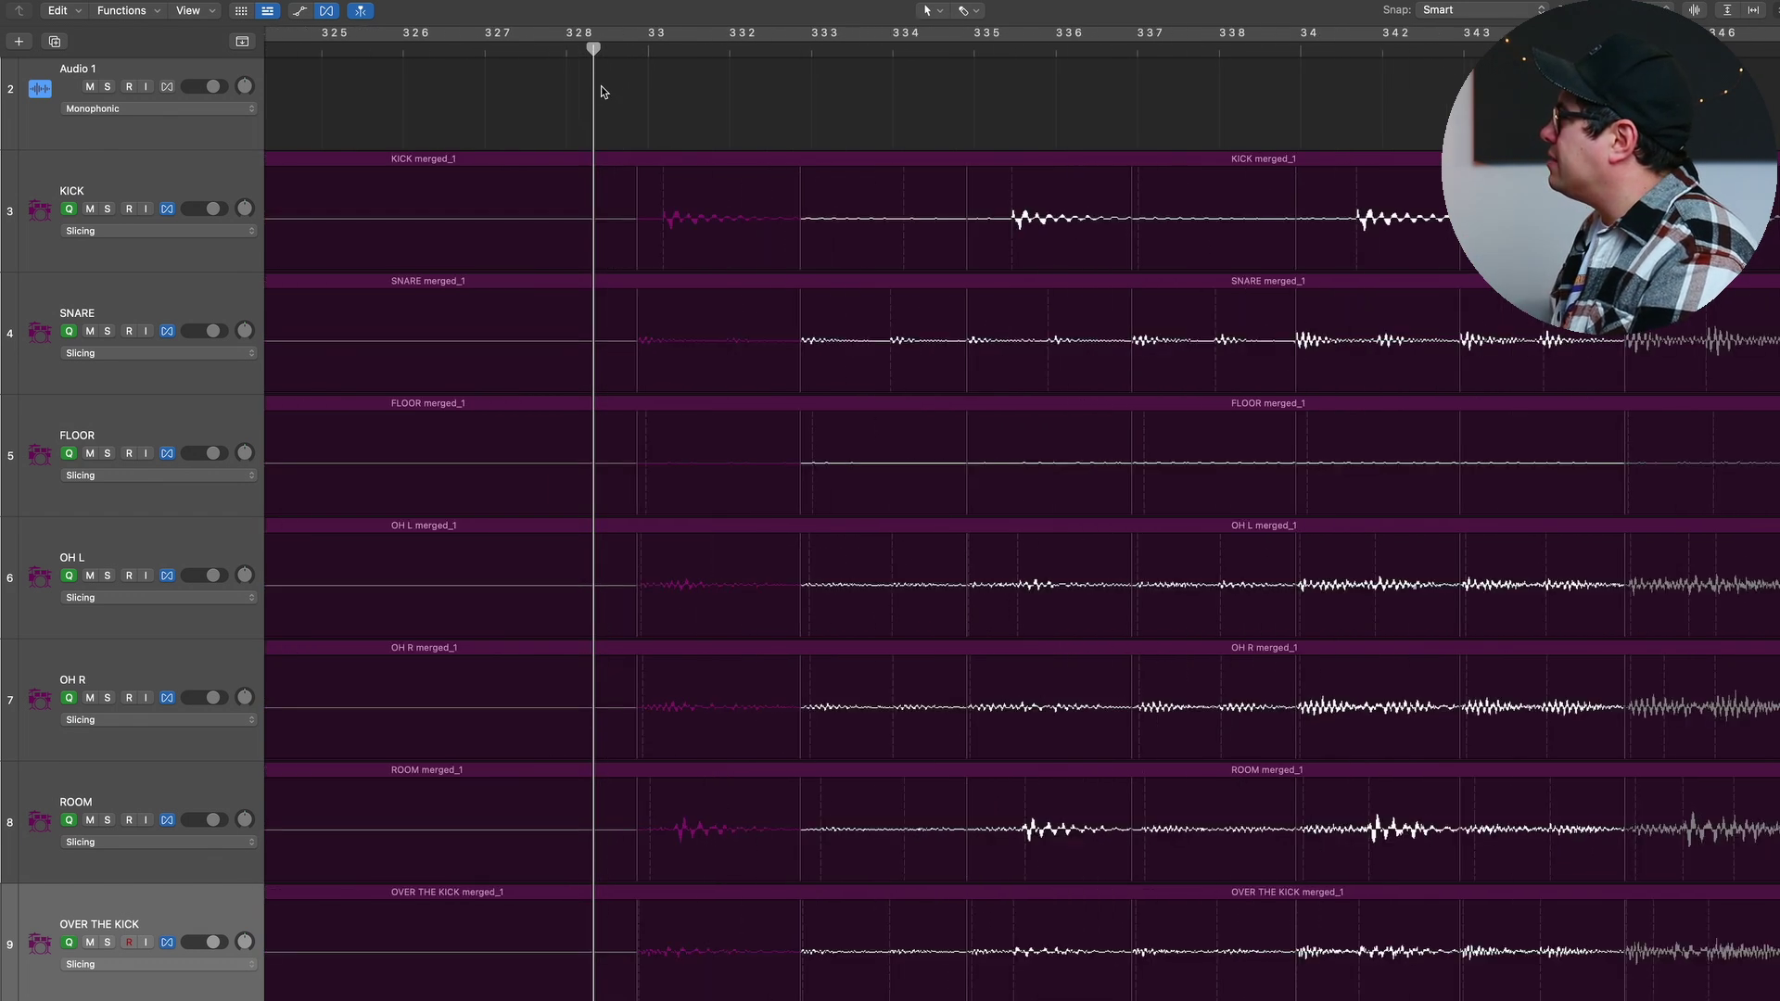
pyautogui.press('super+a')
pyautogui.hscroll(3, 755, 270)
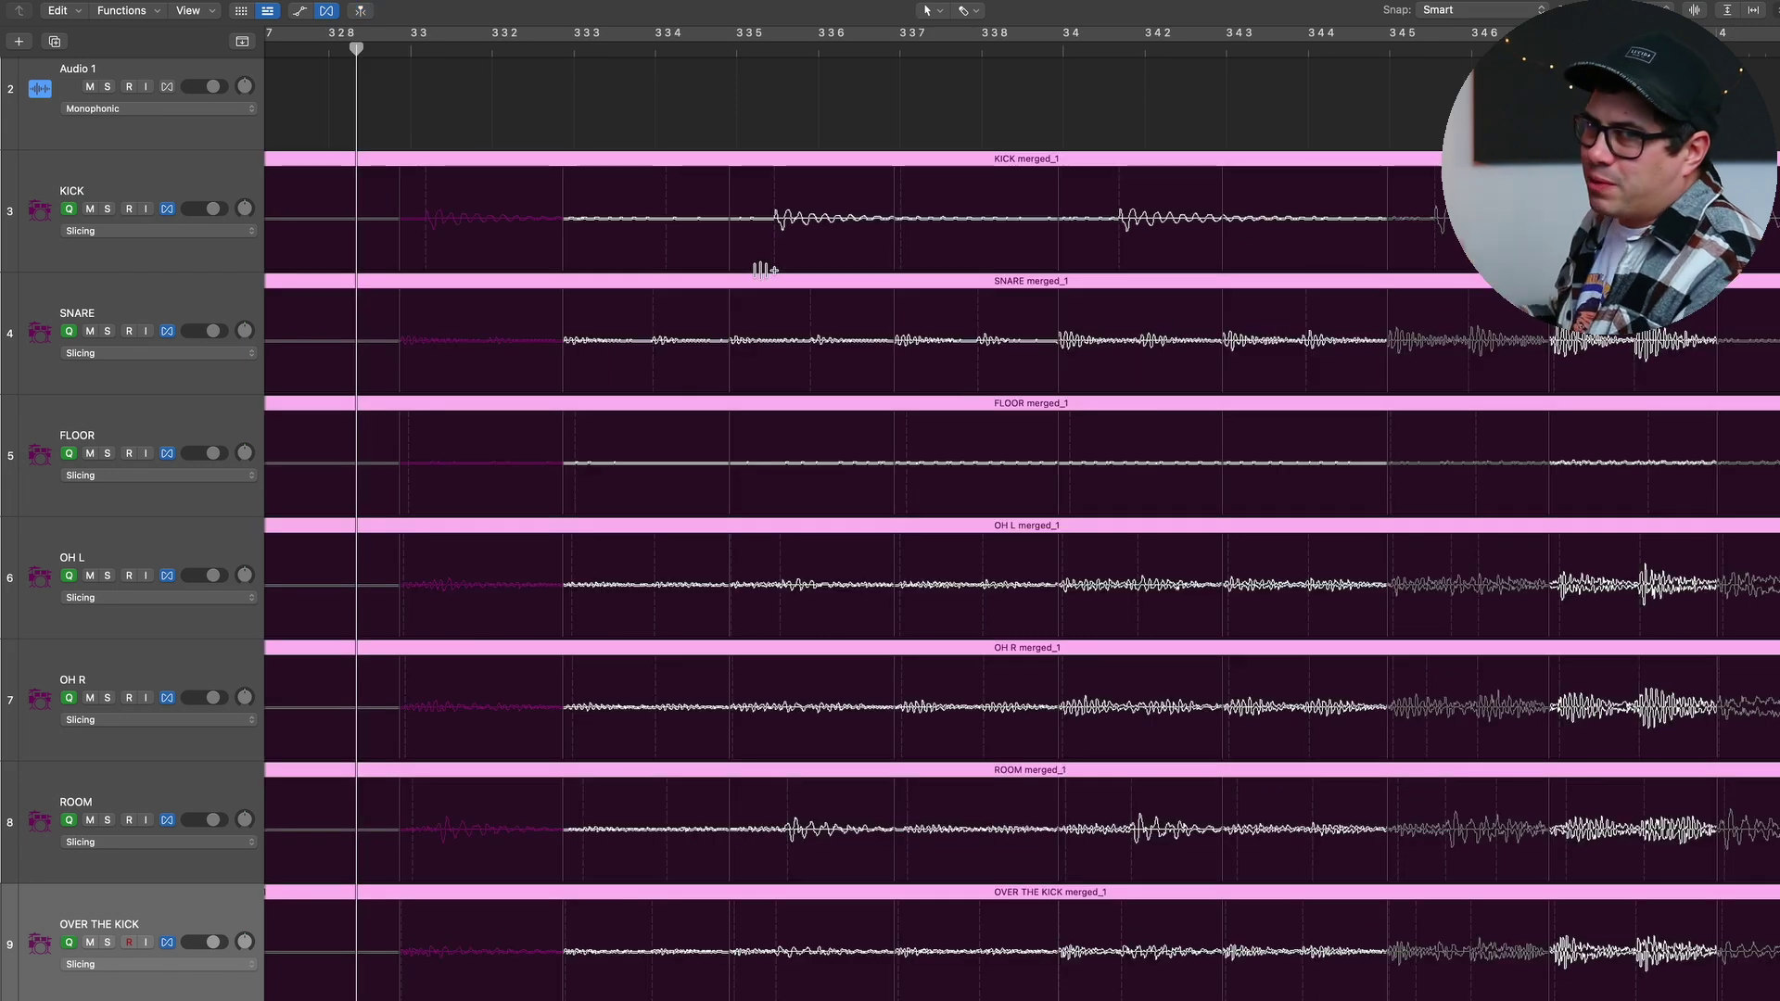
pyautogui.press('space')
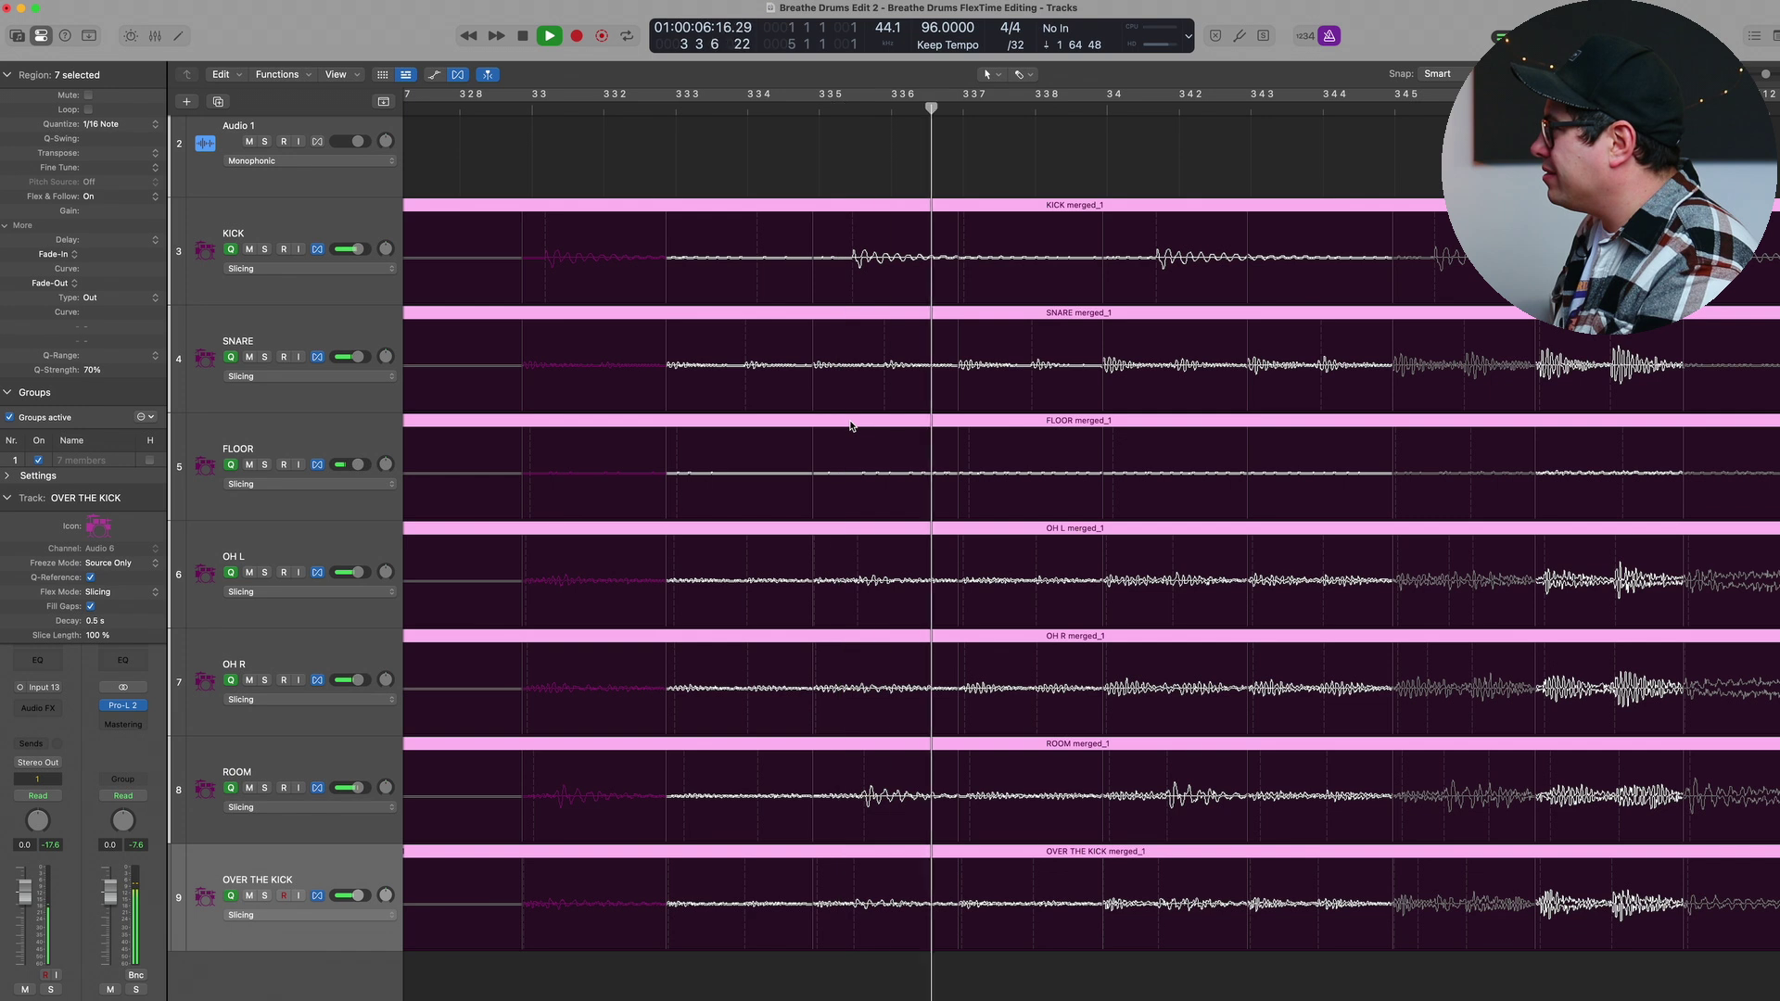
pyautogui.press('space')
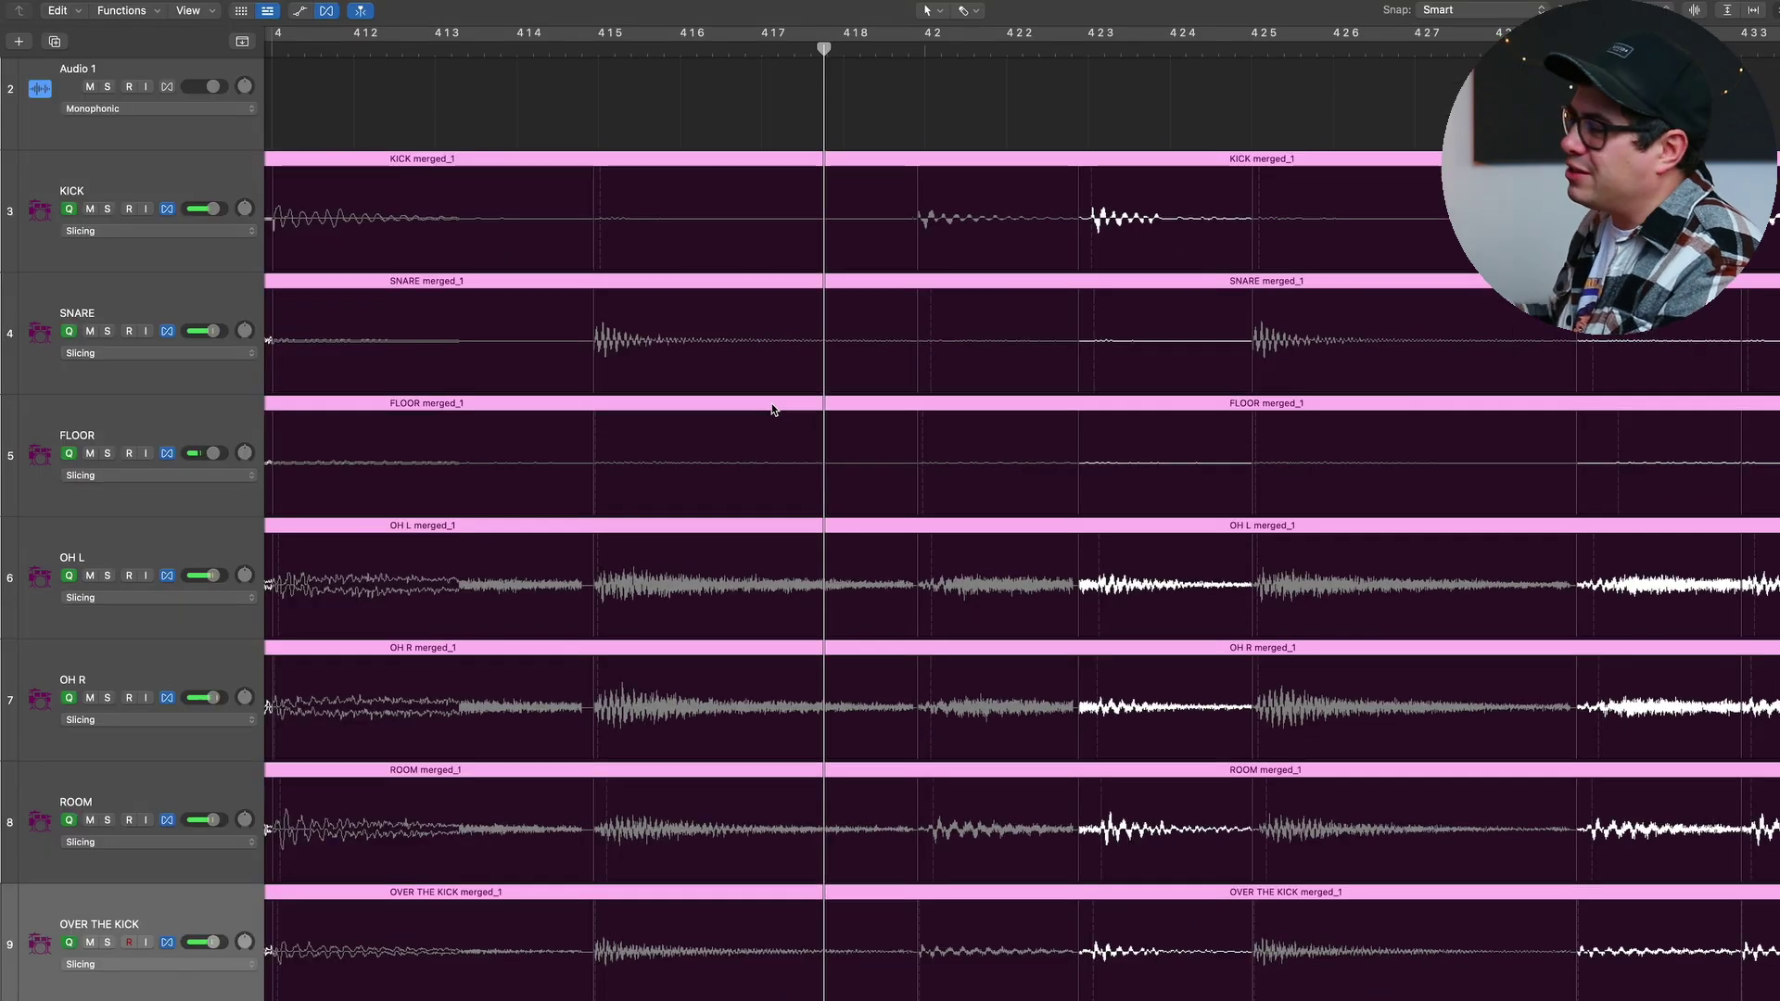
# Deselect the drum regions and switch off the drum track group
pyautogui.hscroll(-5, 821, 391)
pyautogui.hscroll(-3, 735, 369)
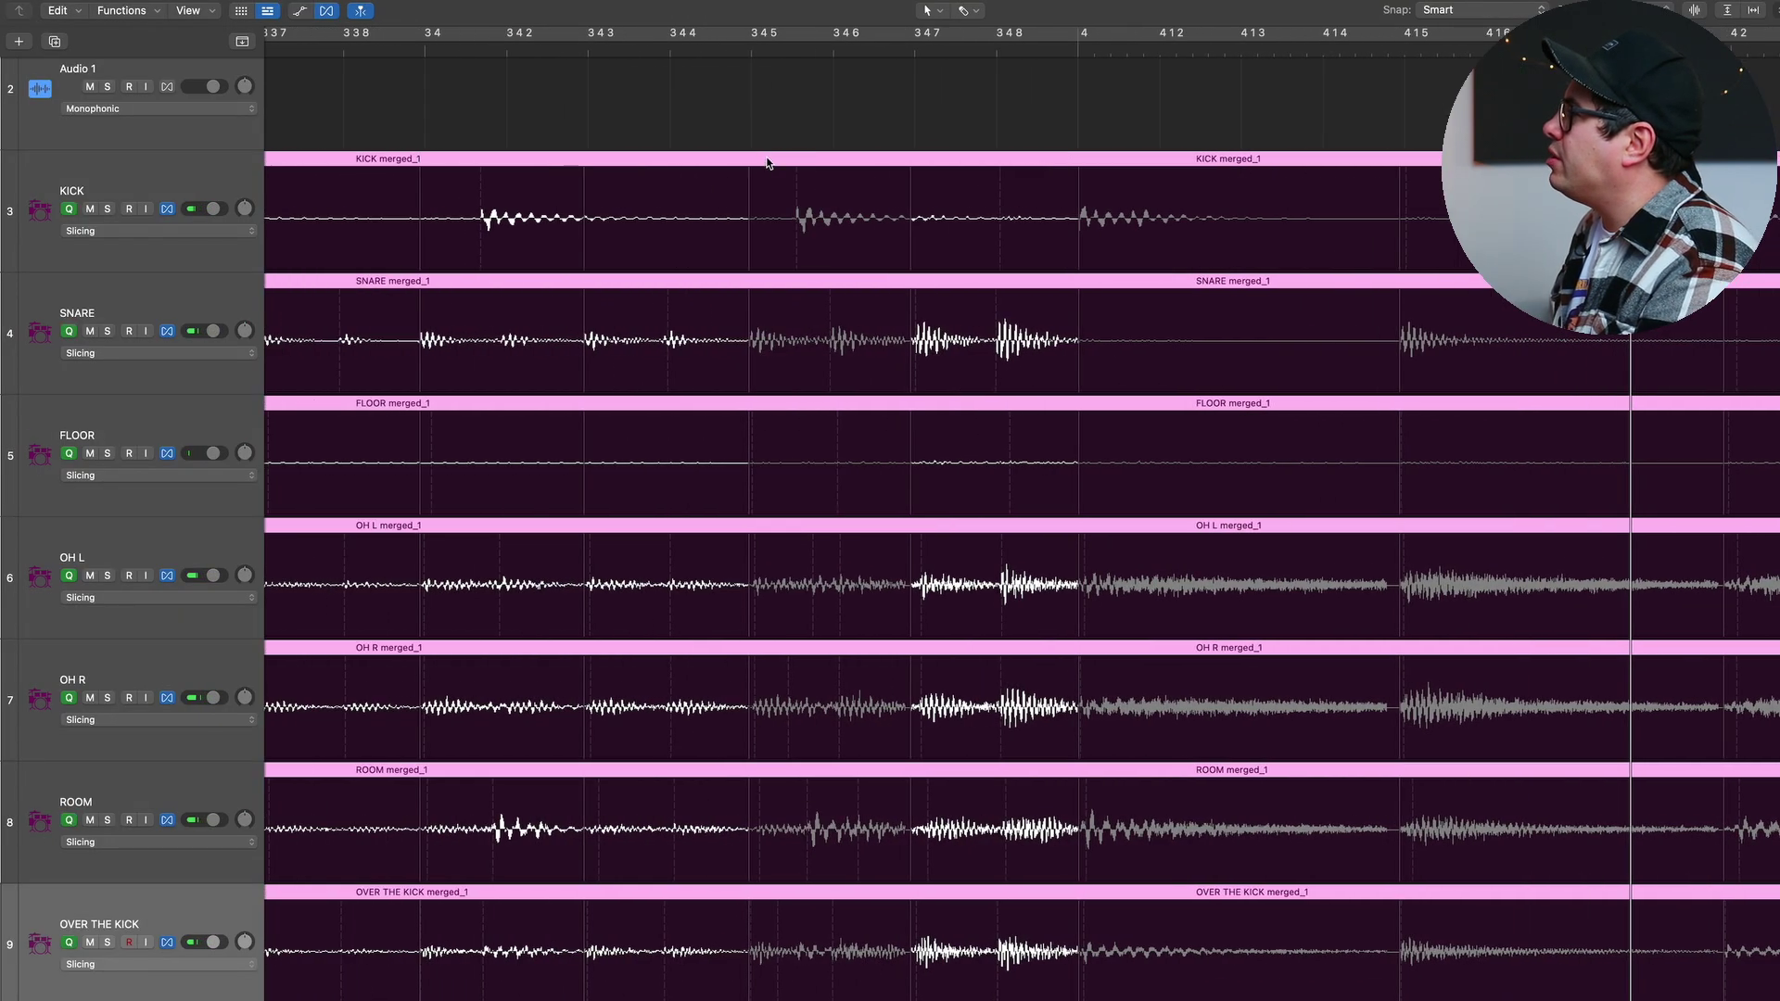
pyautogui.click(736, 107)
pyautogui.hscroll(-2, 880, 221)
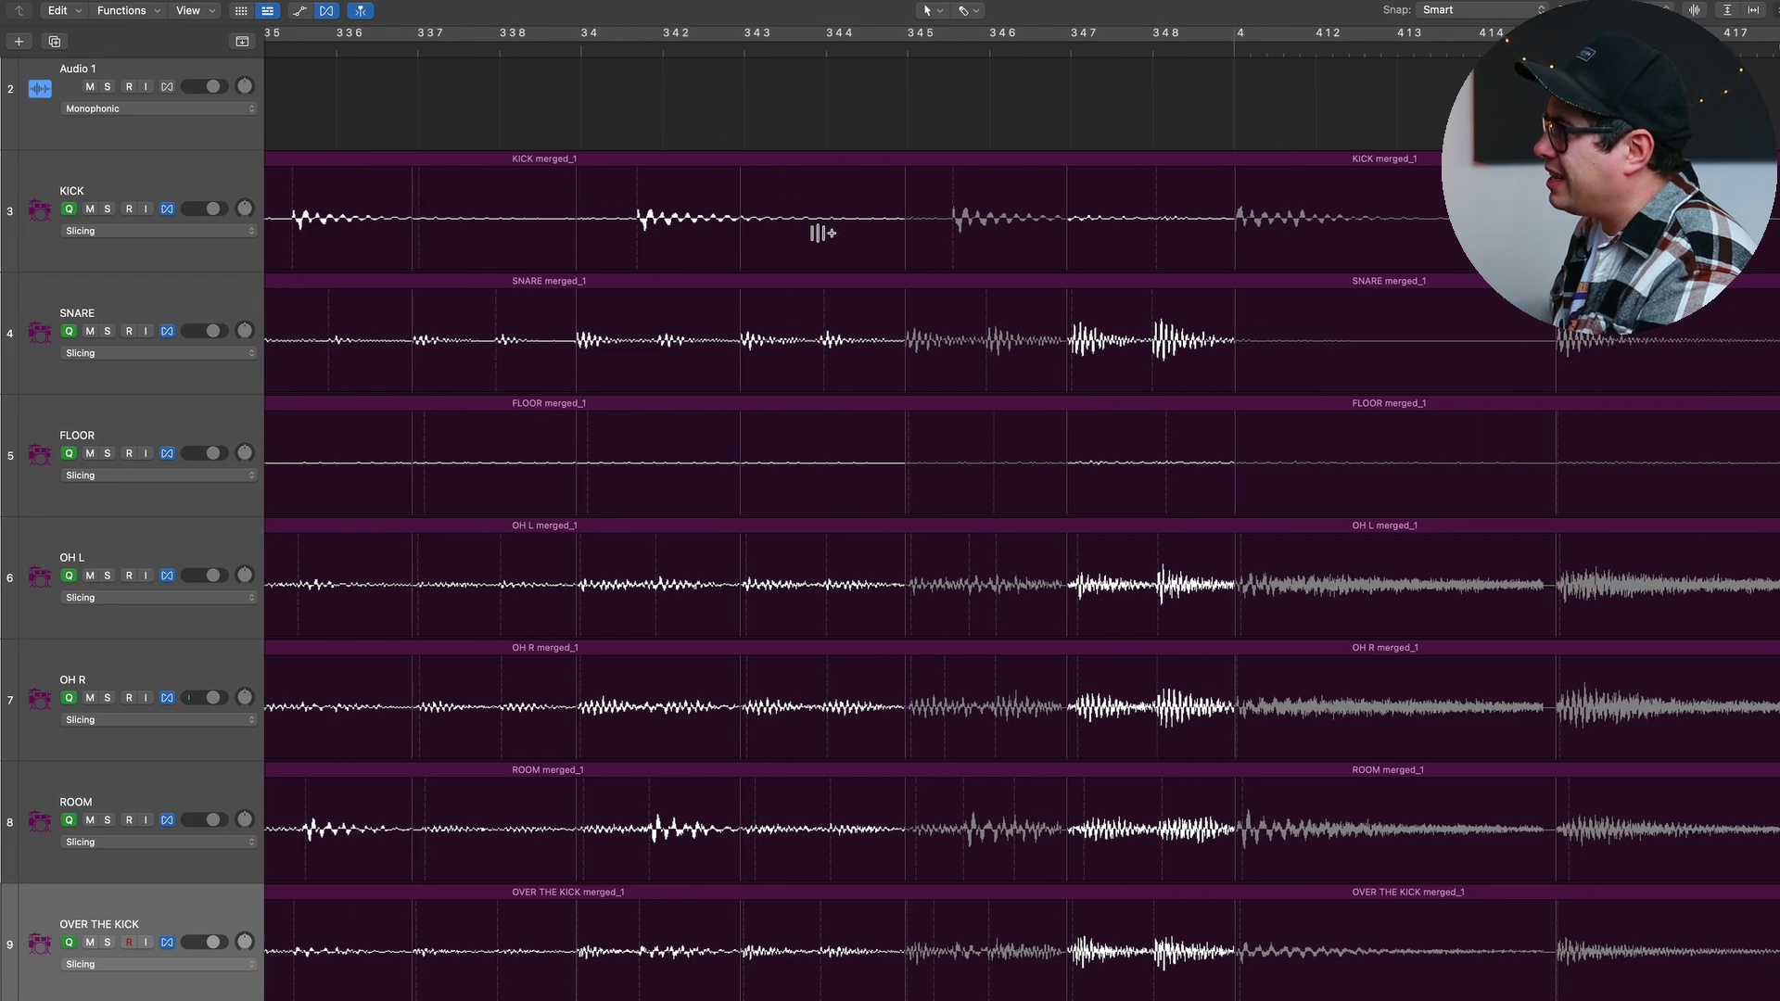
pyautogui.press('super+g')
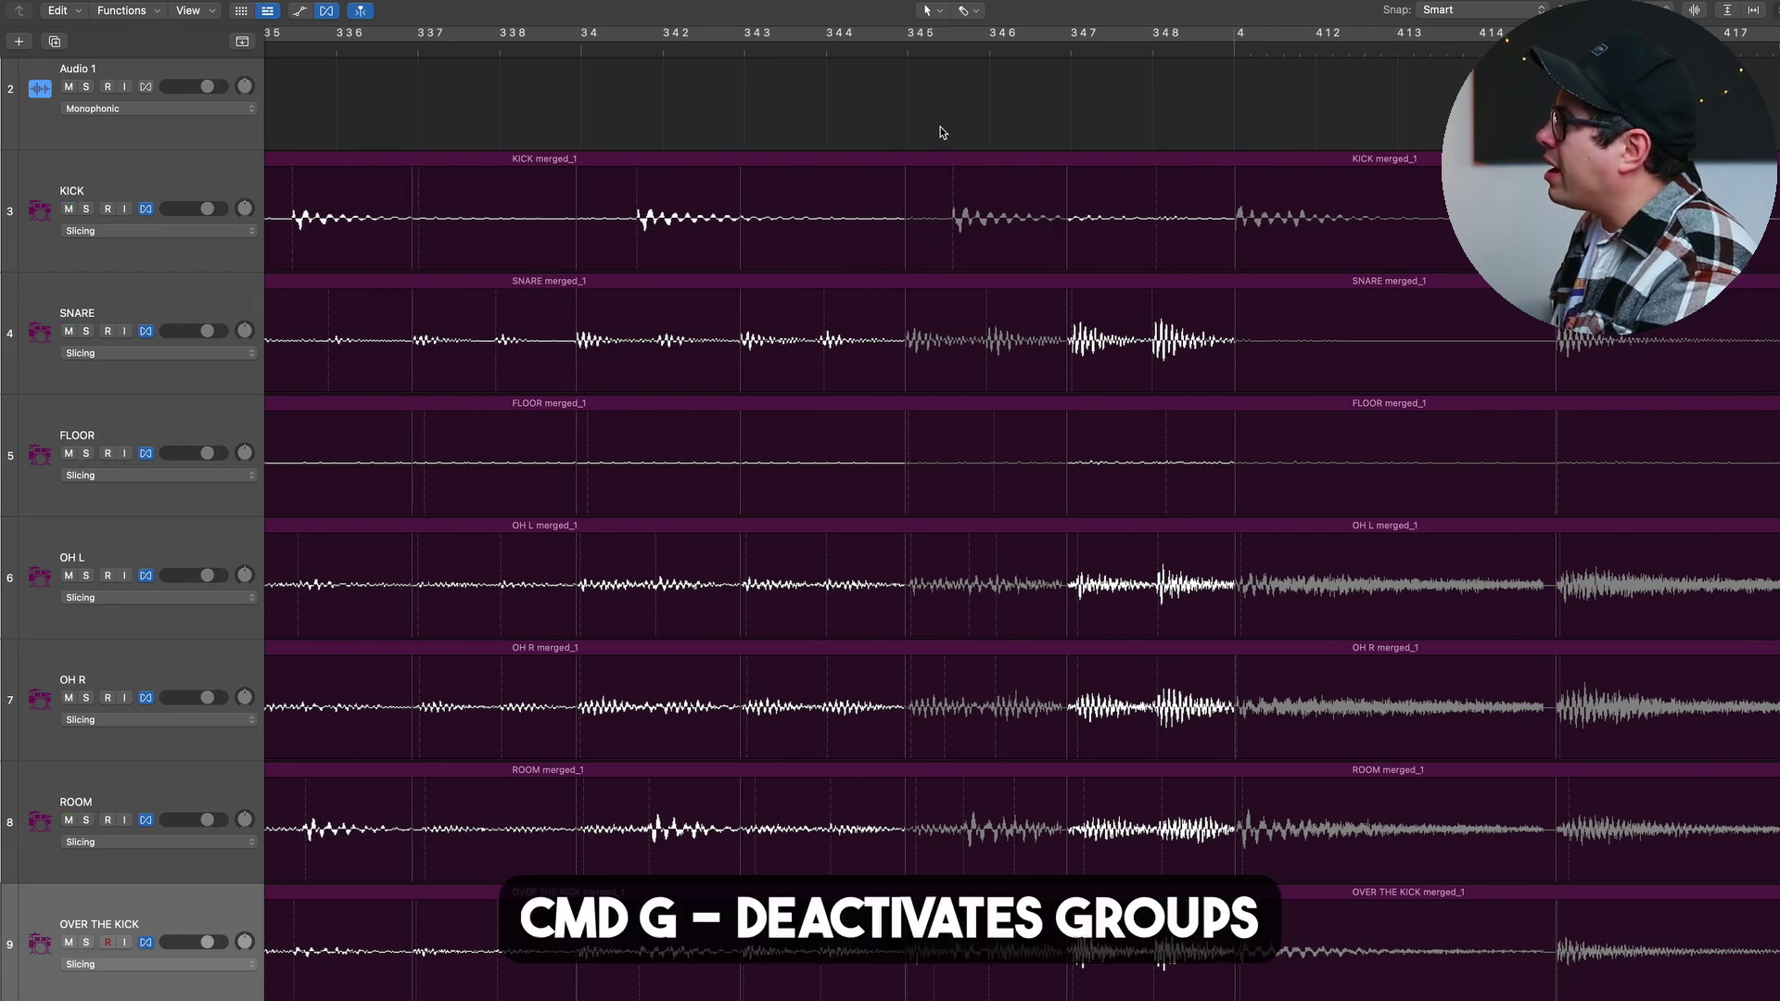
# Drag the KICK region's flex markers back onto their correct transients around beat 3.3
pyautogui.click(922, 243)
pyautogui.moveTo(922, 243); pyautogui.dragTo(916, 243)
pyautogui.moveTo(627, 248); pyautogui.dragTo(424, 250)
pyautogui.hscroll(-5, 601, 247)
pyautogui.hscroll(-7, 460, 238)
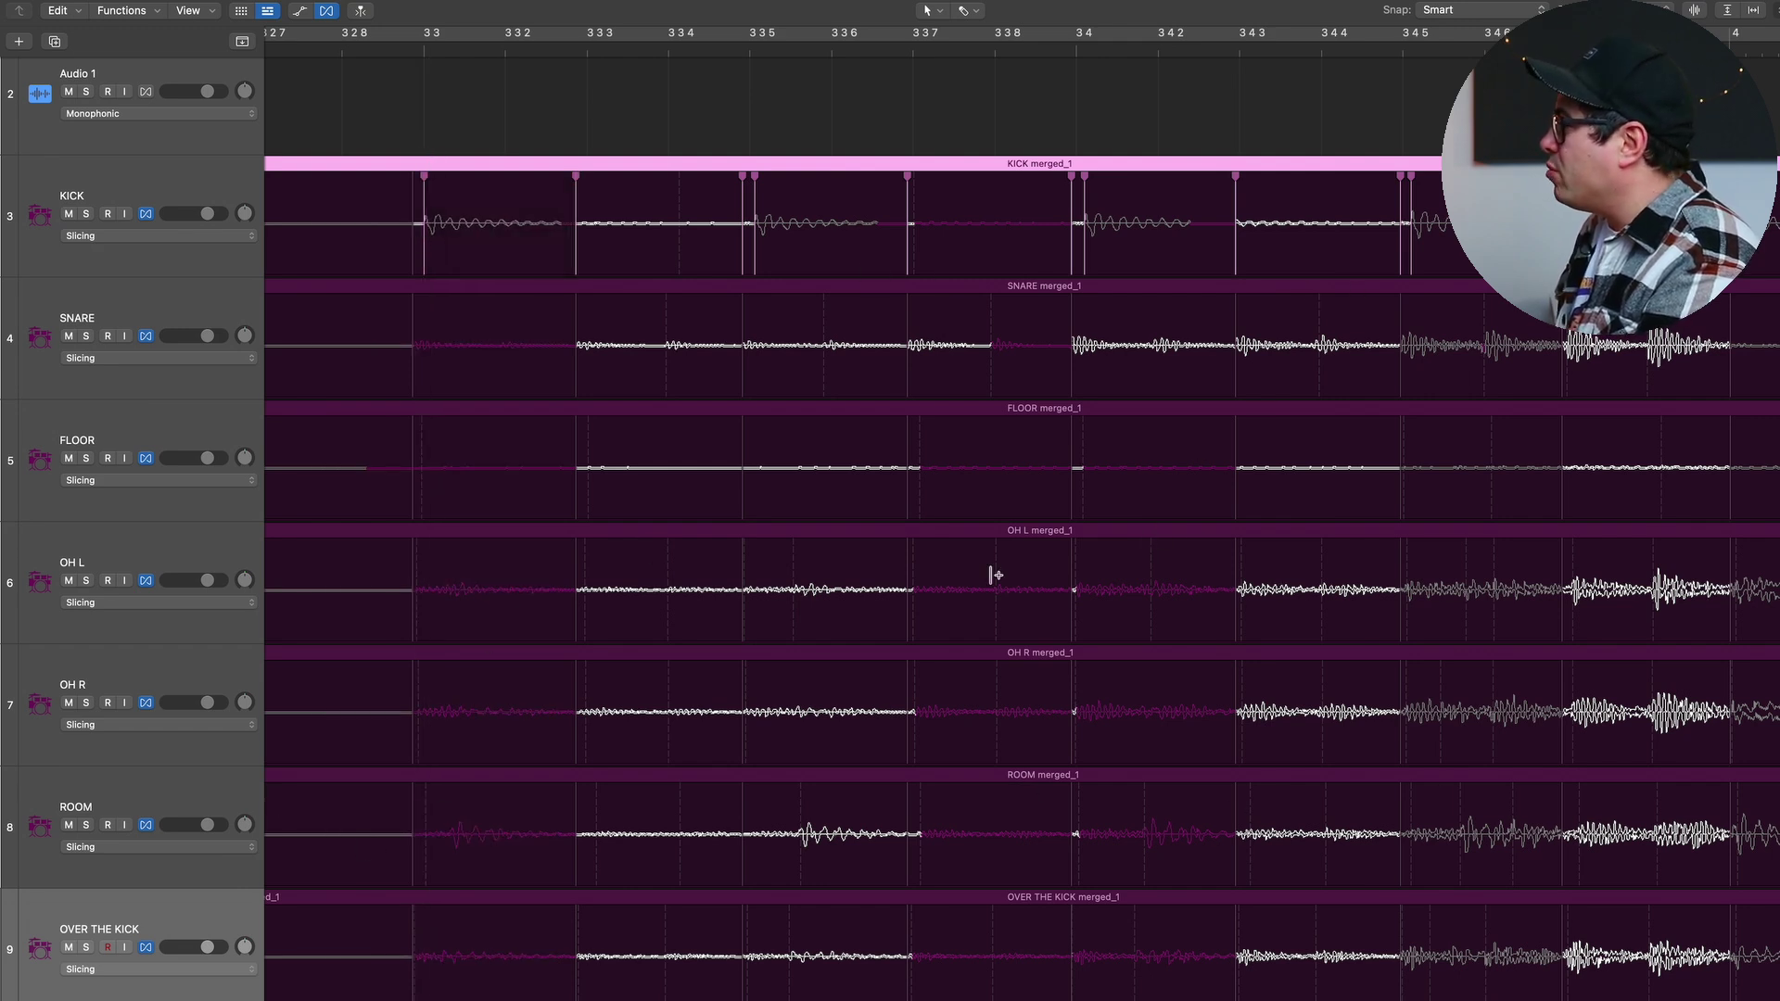
pyautogui.hscroll(-2, 296, 84)
# Play back the corrected kick passage, then re-enable the drum track group
pyautogui.press('space')
pyautogui.hscroll(-2, 512, 308)
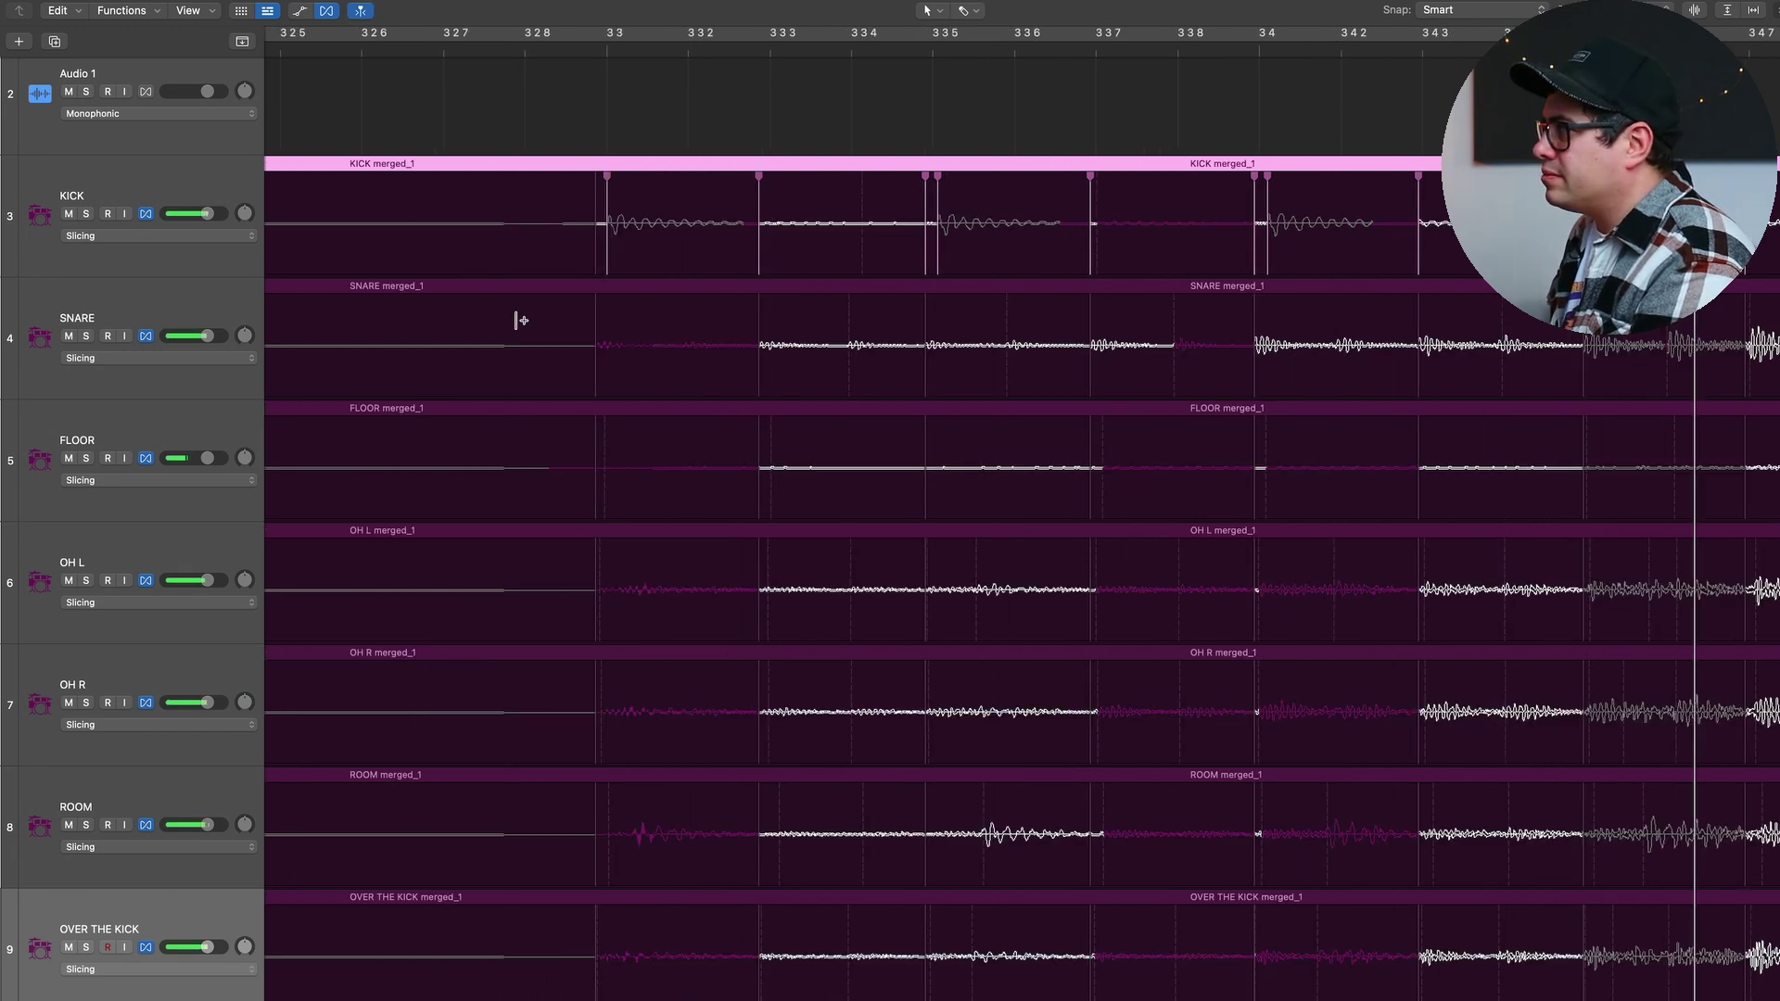
pyautogui.press('space')
pyautogui.hscroll(-4, 556, 323)
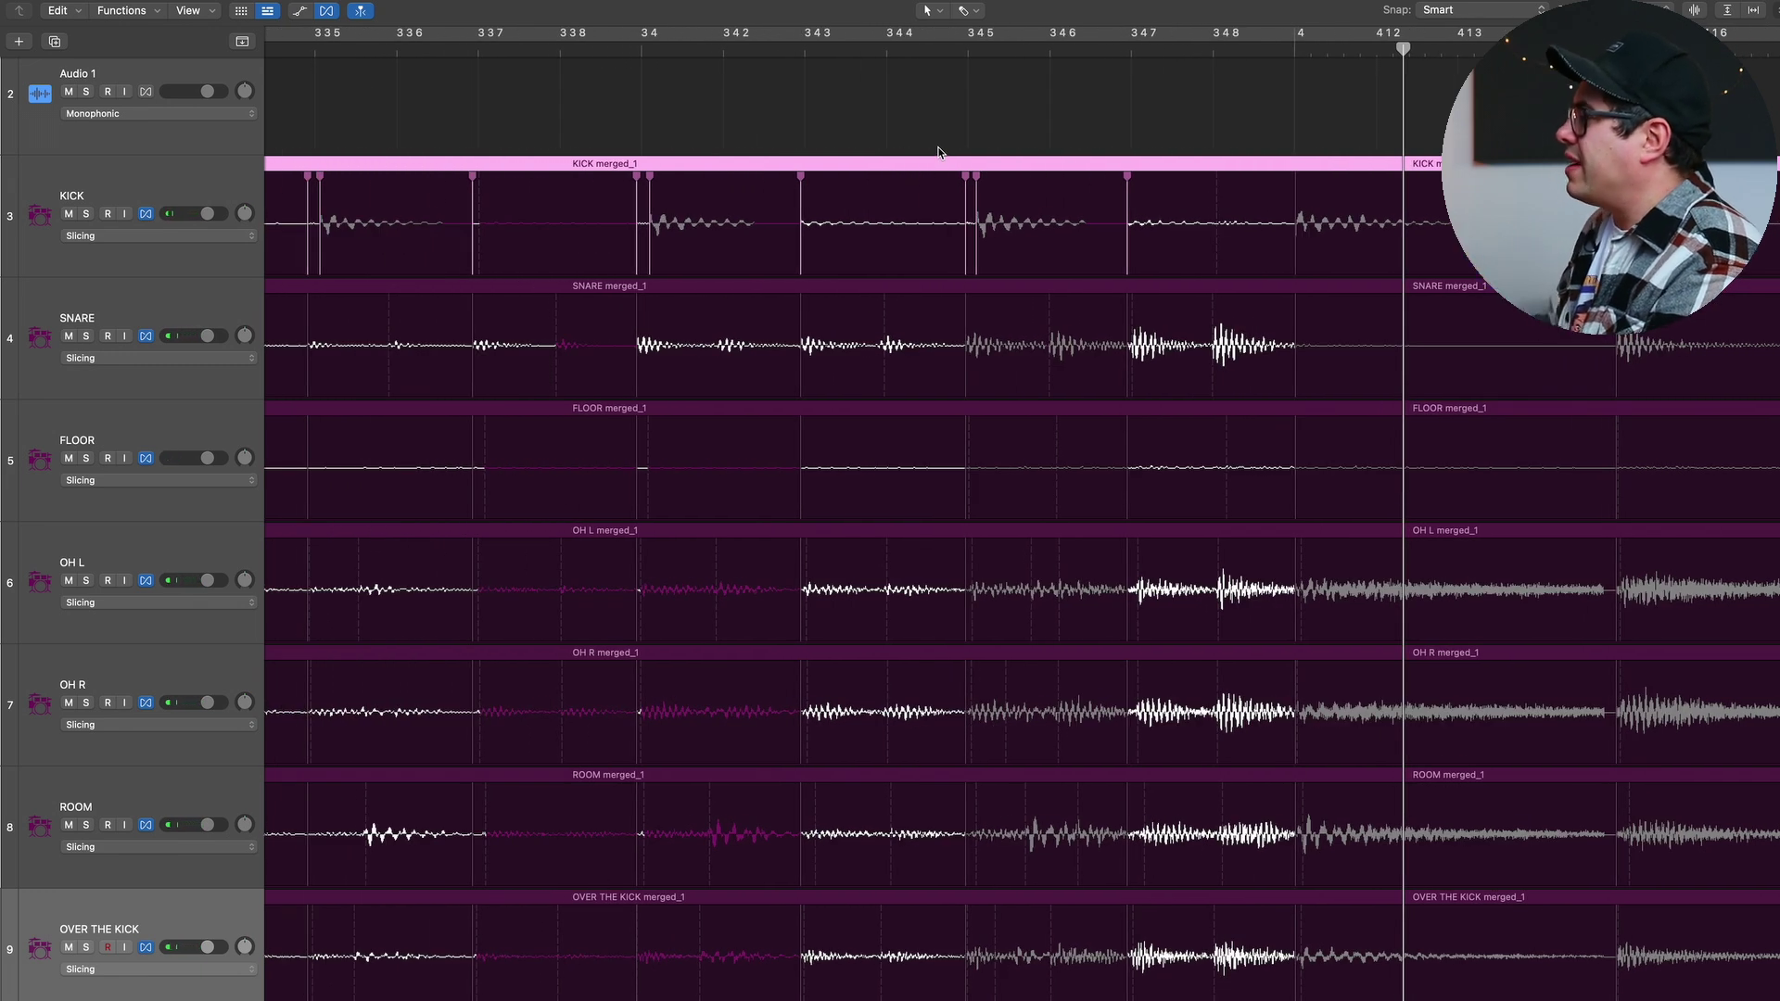
pyautogui.scroll(-5, 1024, 153)
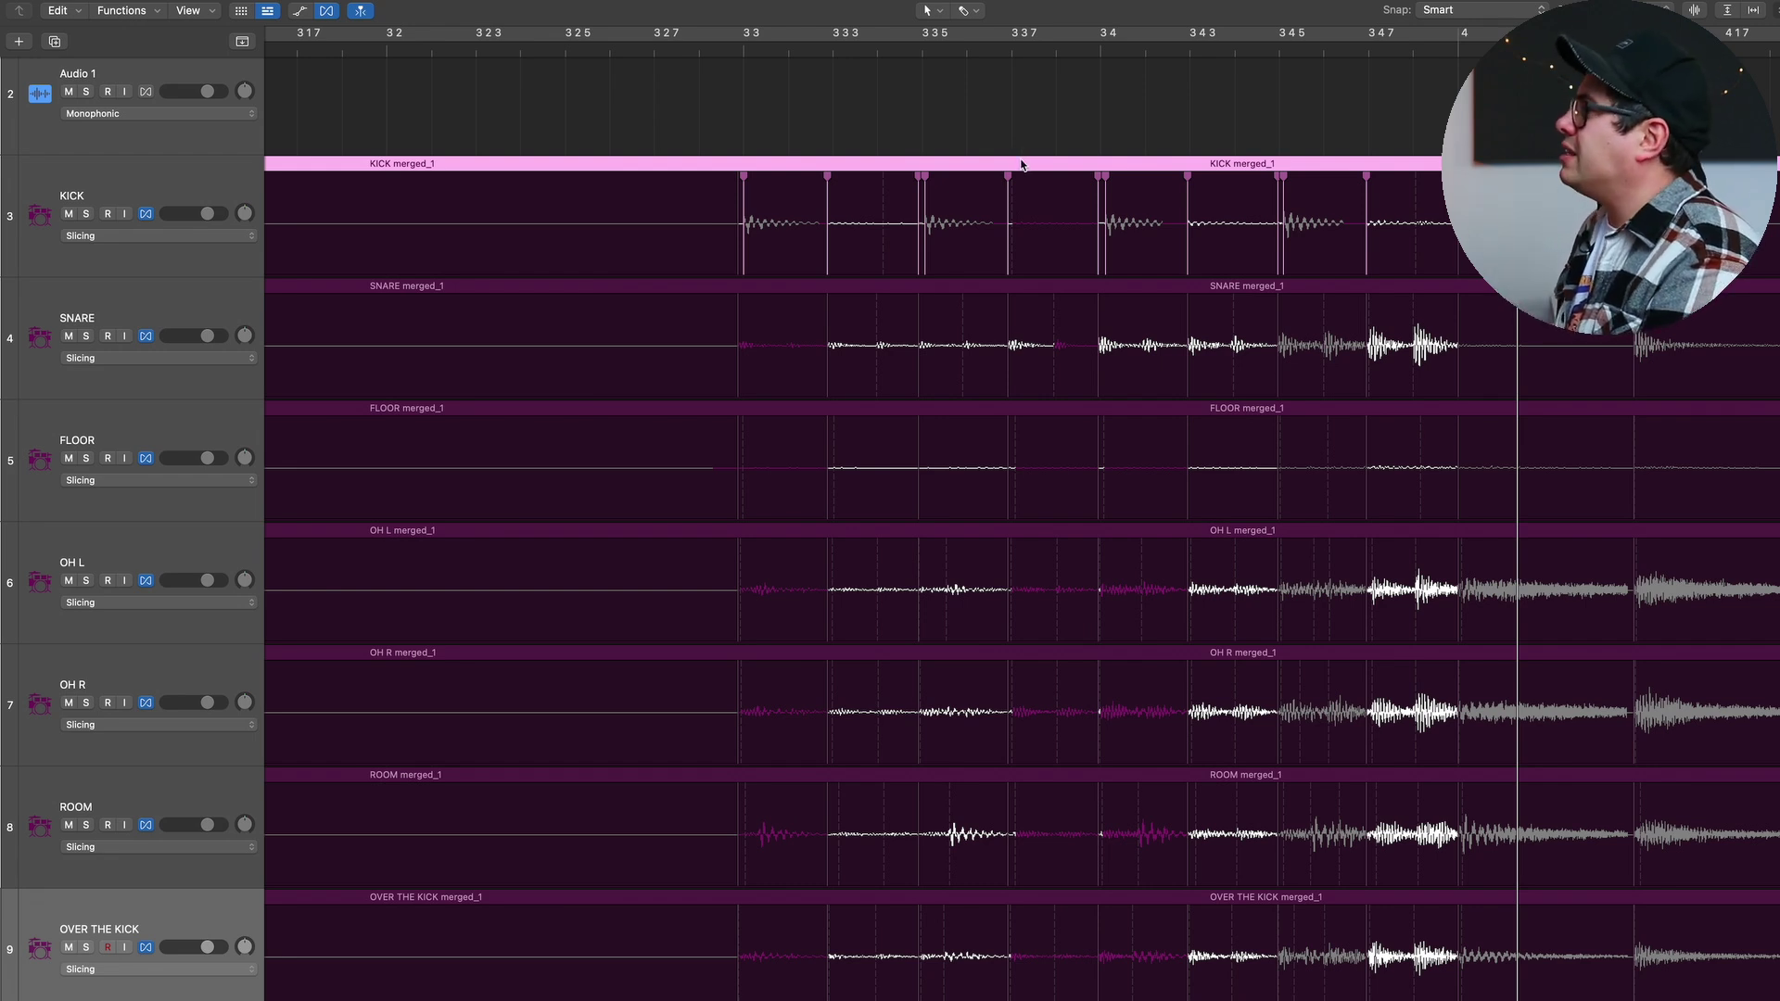
pyautogui.click(718, 62)
pyautogui.press('space')
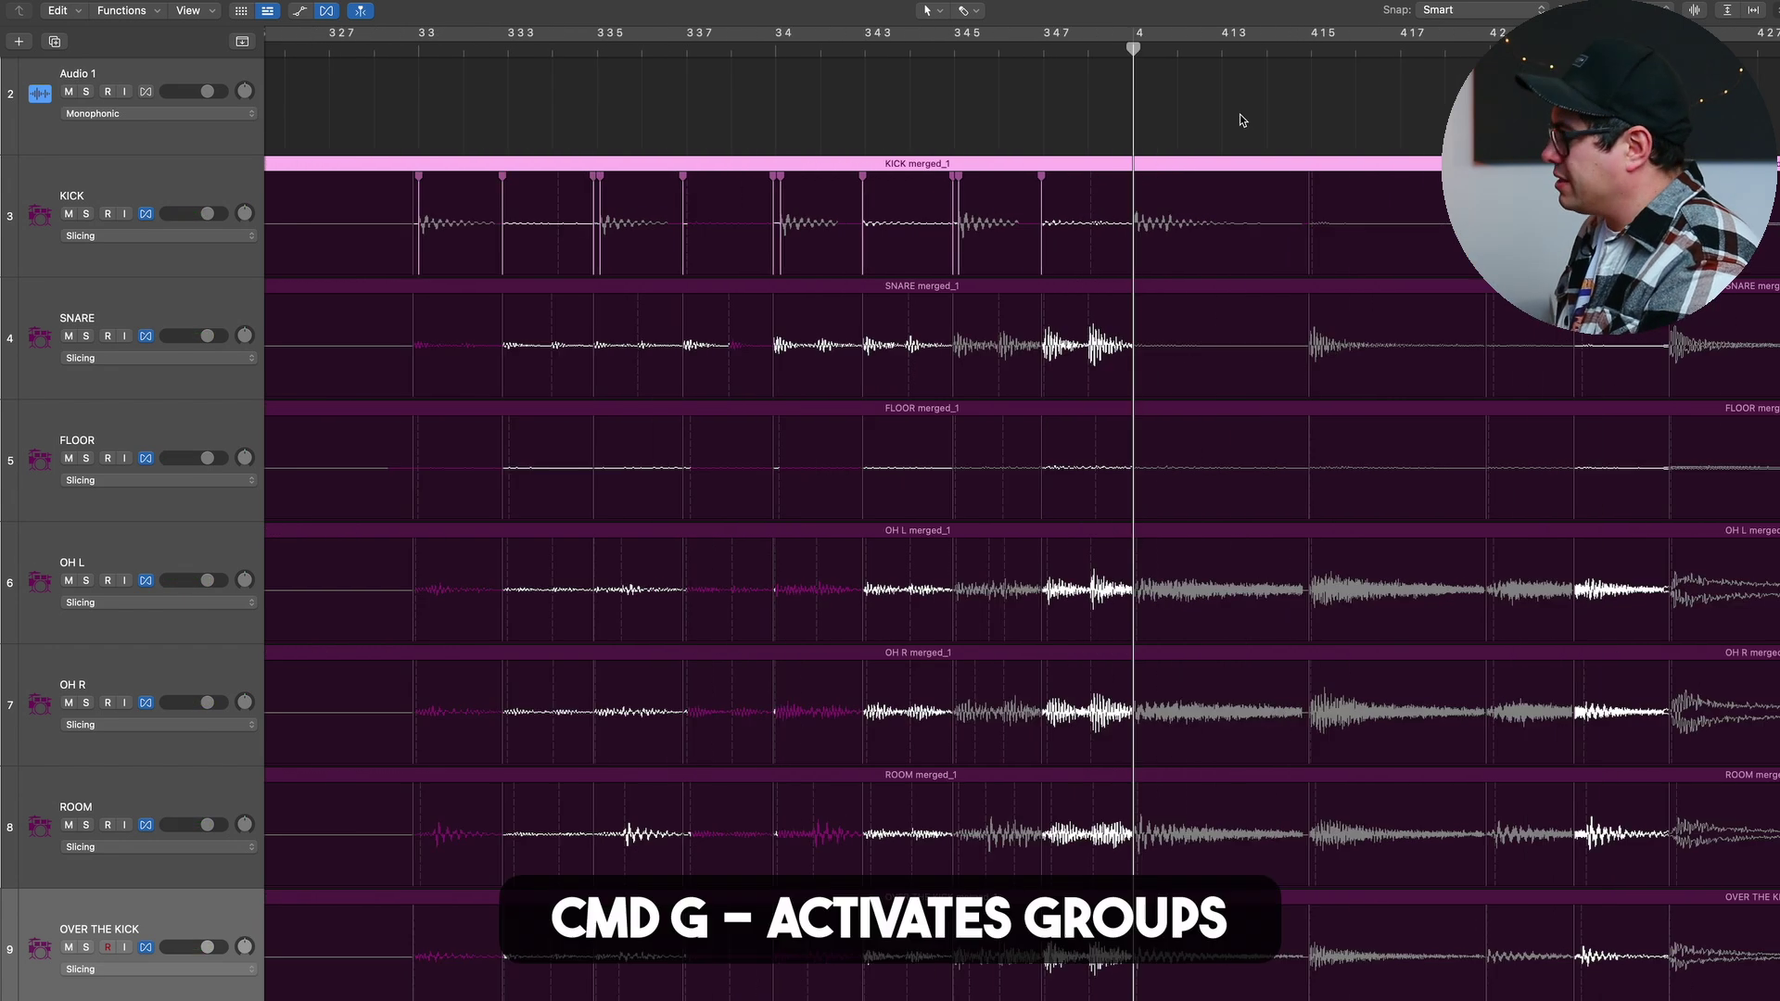
pyautogui.press('super+g')
# Deselect, then select all the grouped drum regions together
pyautogui.click(1237, 114)
pyautogui.click(1241, 198)
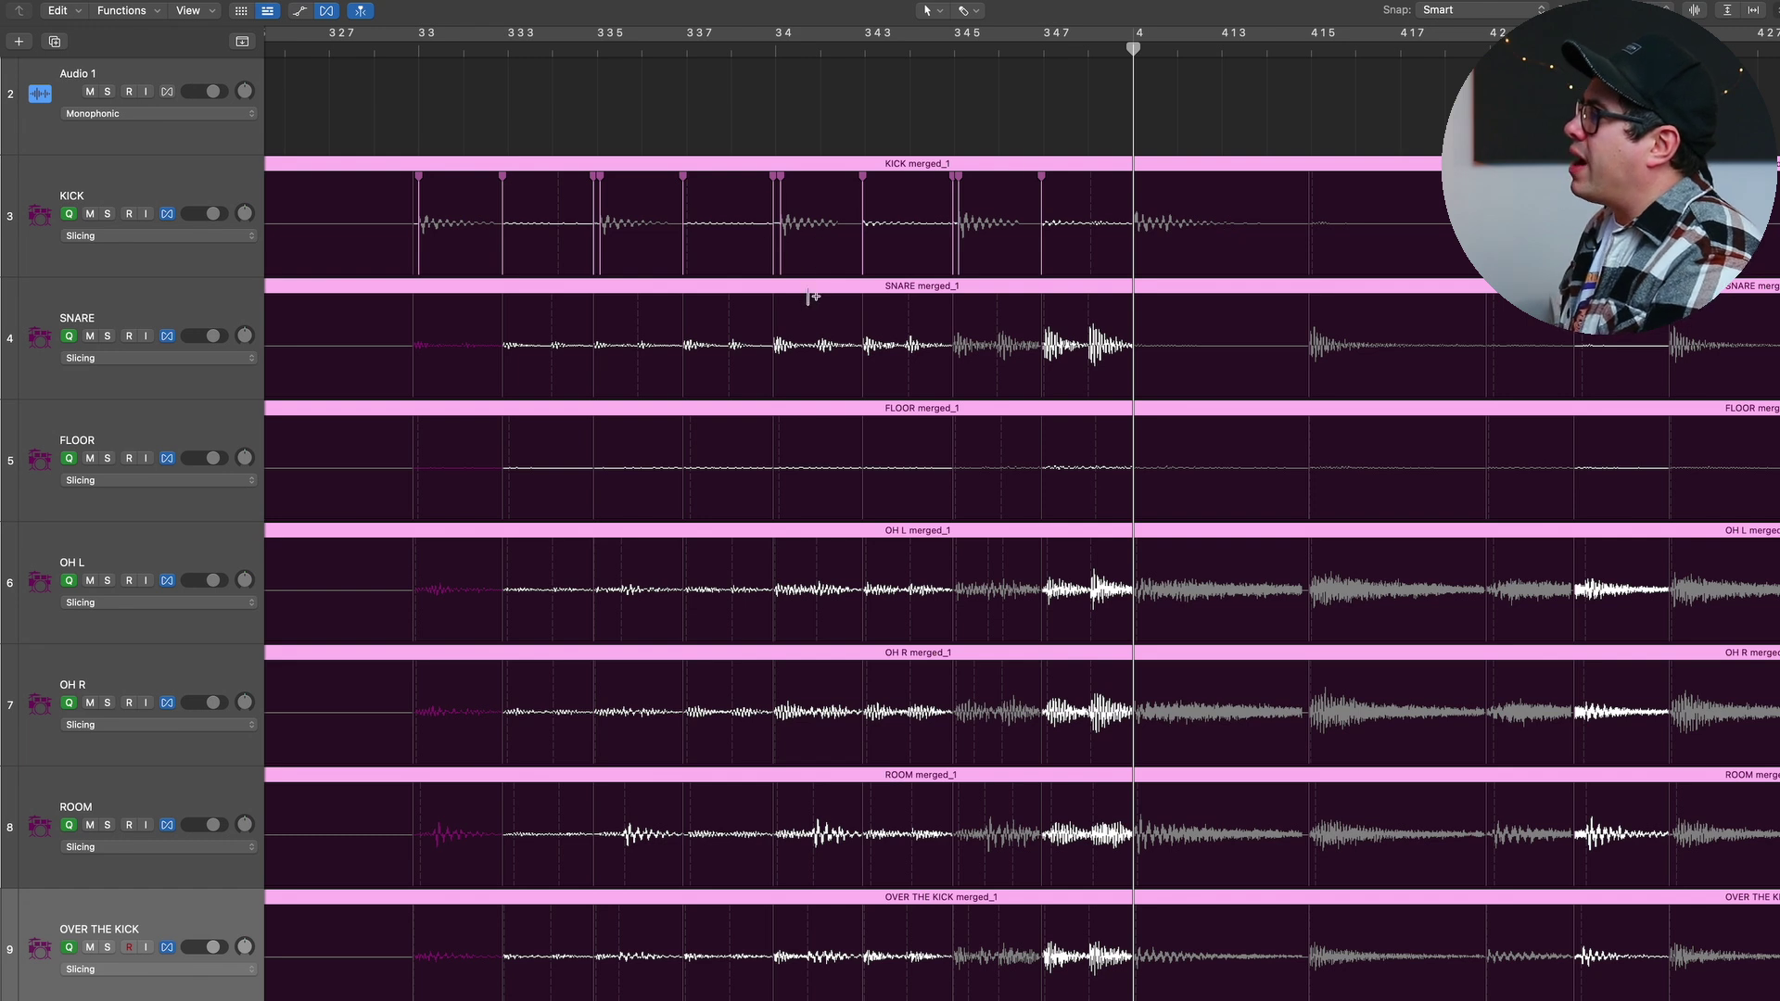
pyautogui.scroll(-1, 623, 680)
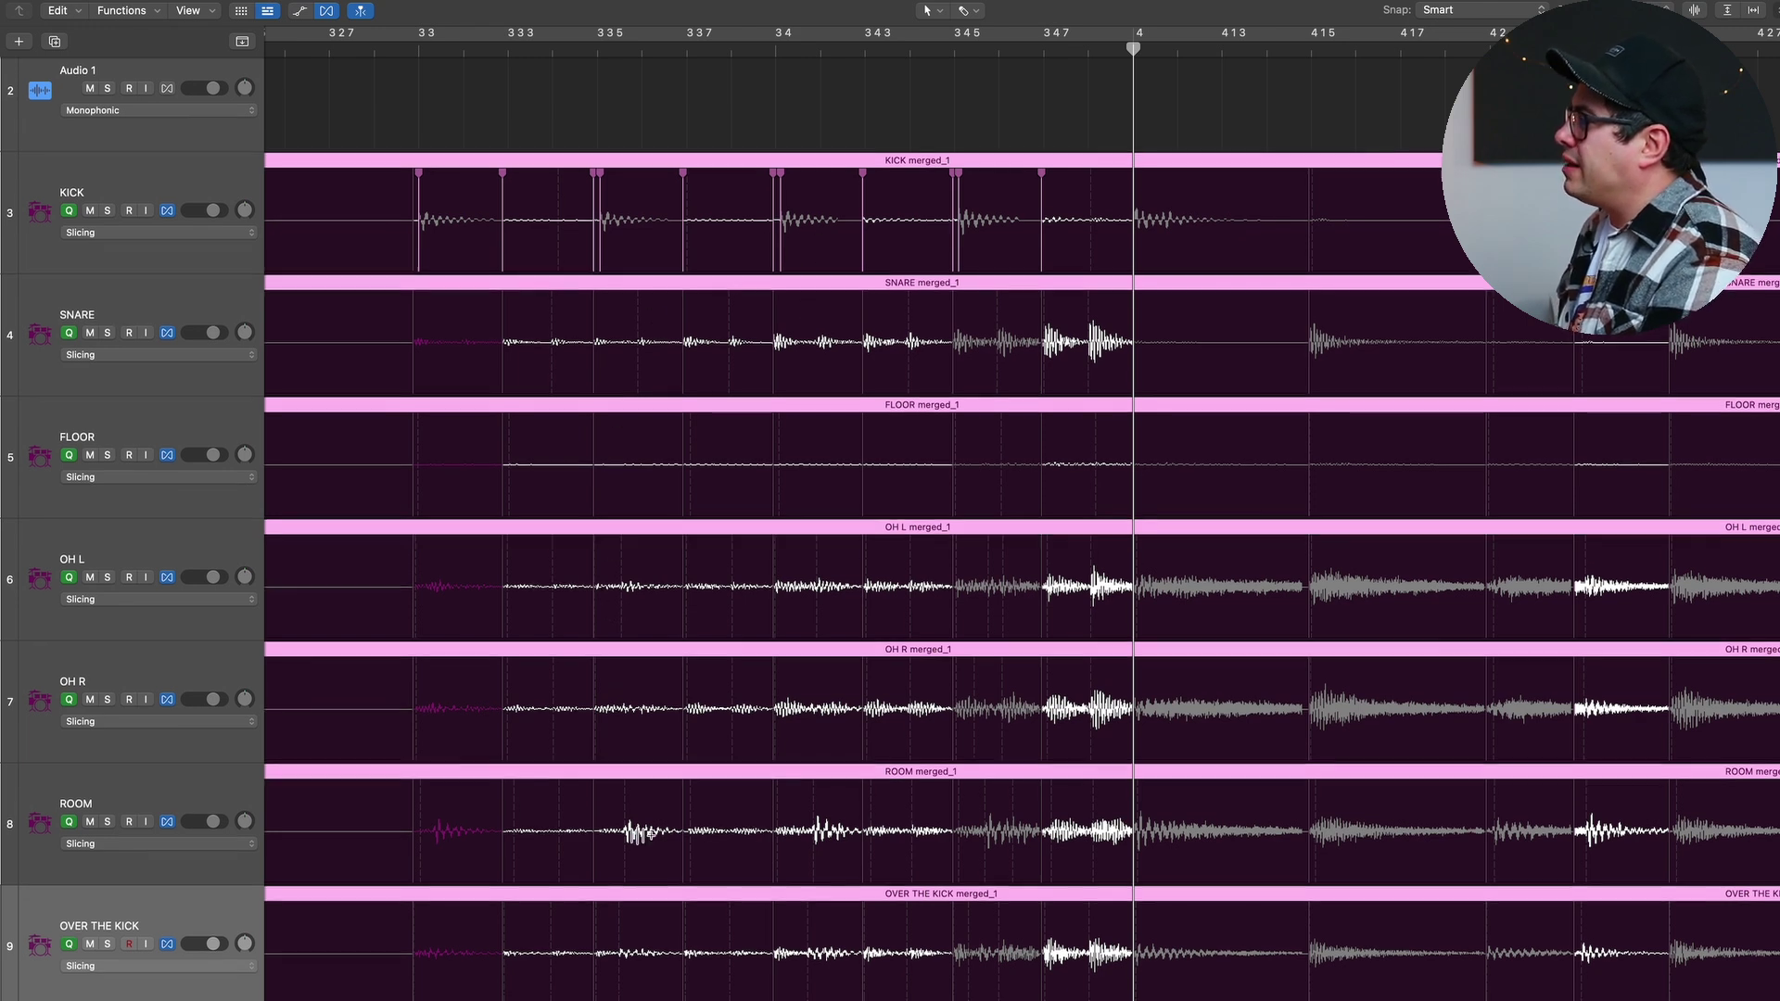
pyautogui.hscroll(-1, 640, 346)
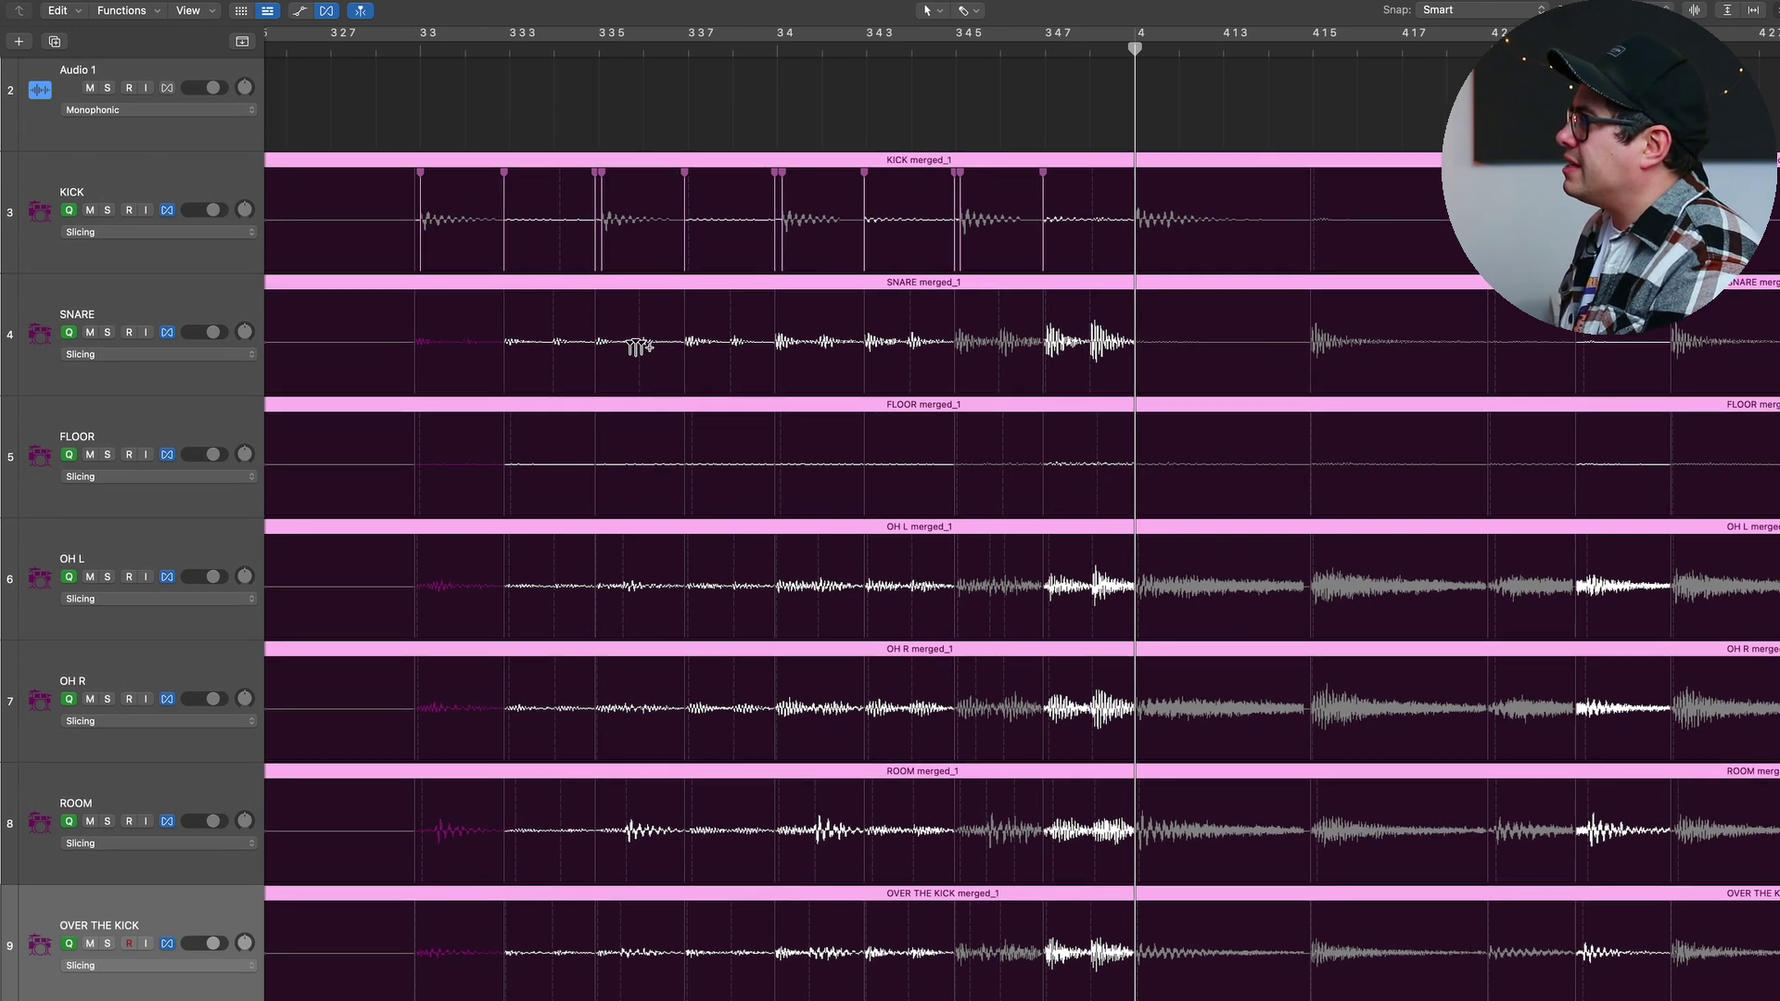
pyautogui.scroll(1, 607, 655)
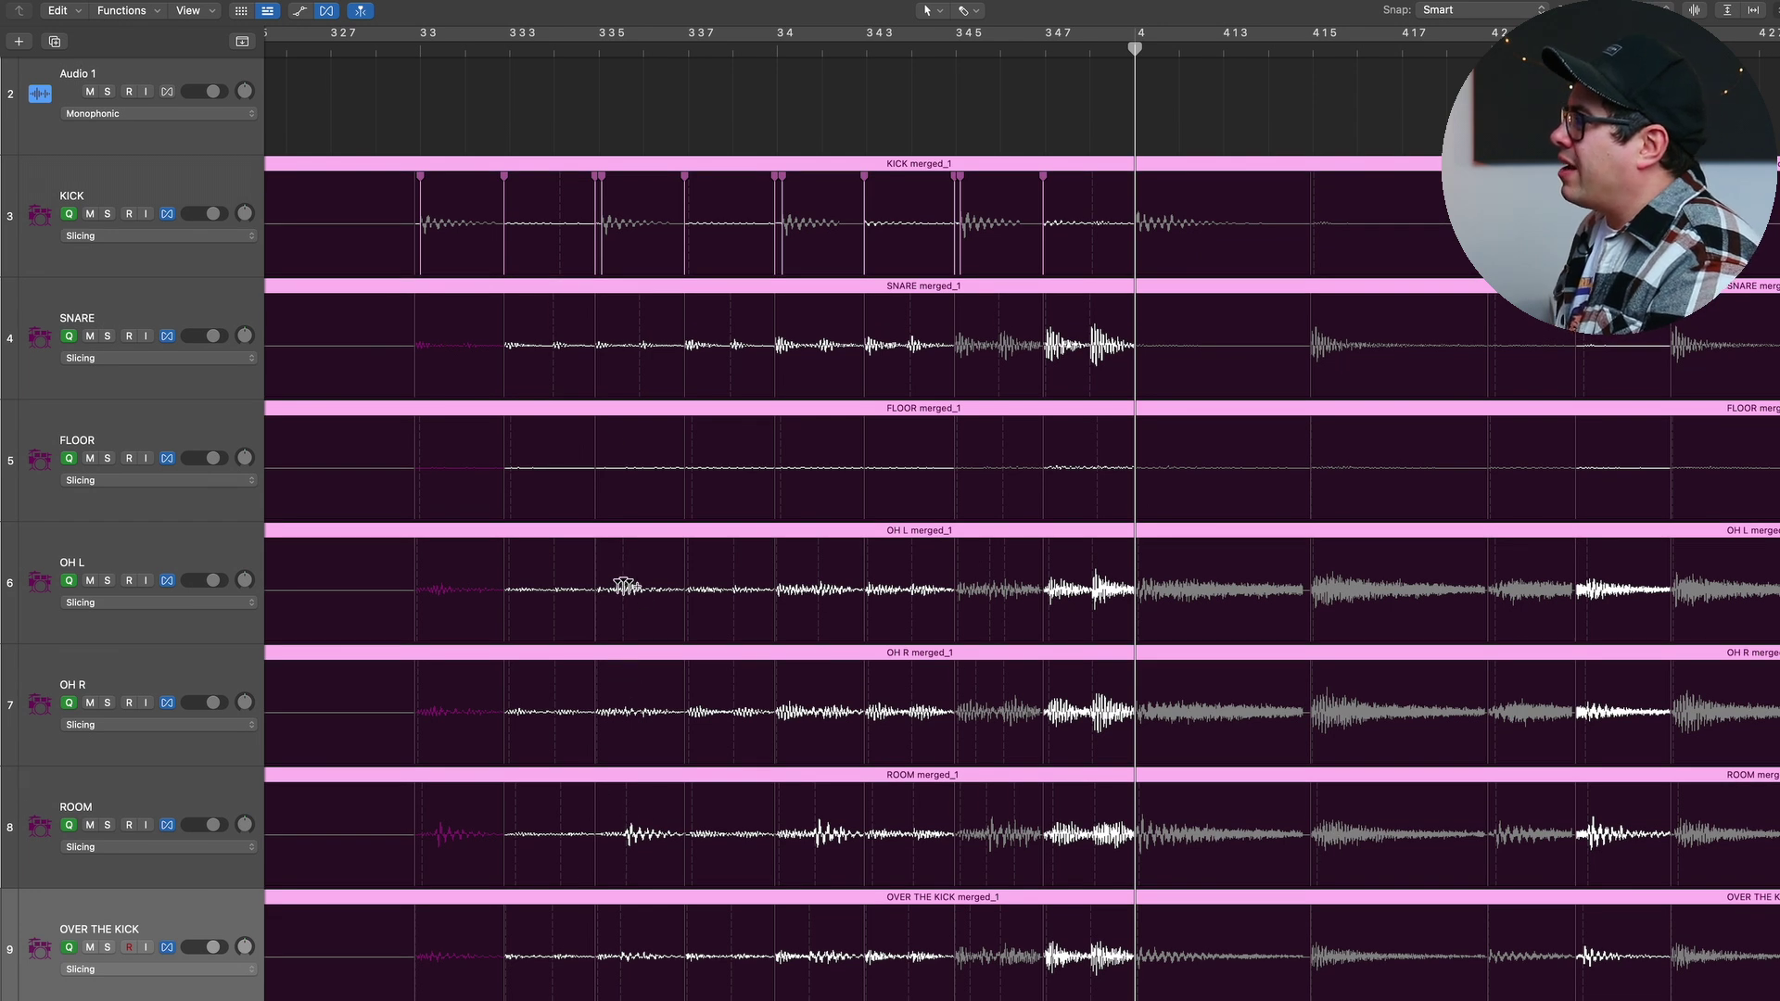
# Add and remove a test flex marker across the drum tracks, play back, and show the tool list
pyautogui.click(624, 585)
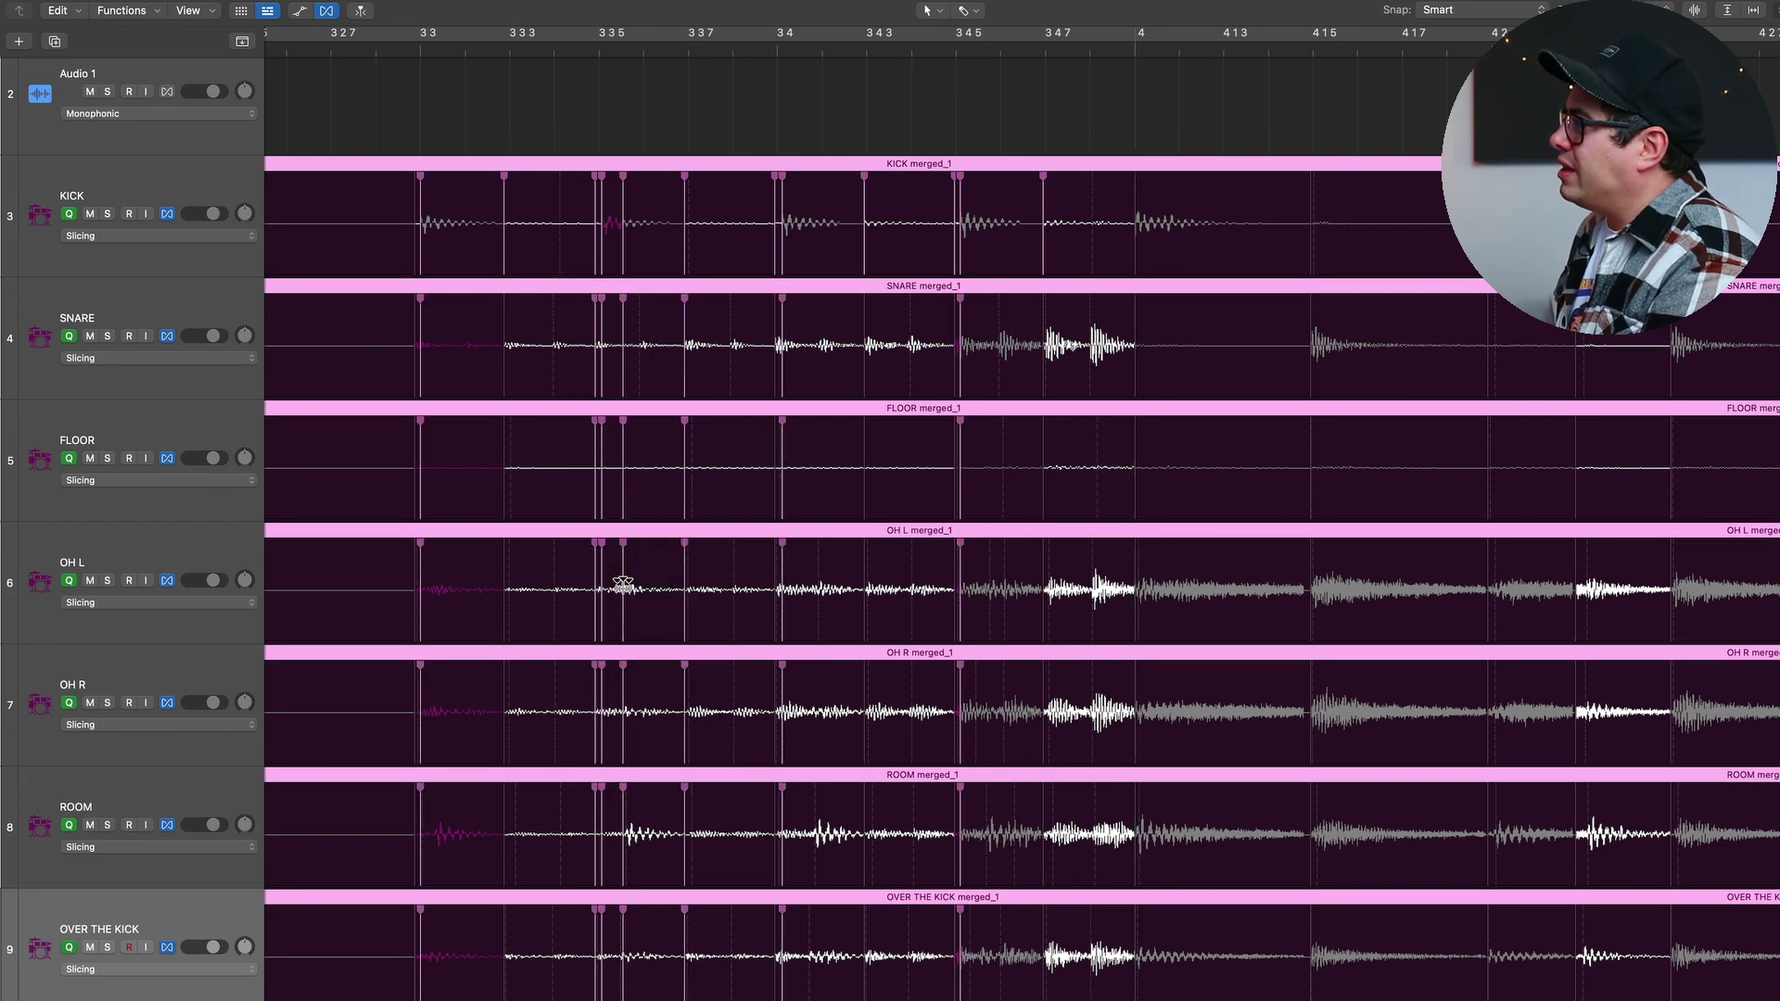
pyautogui.doubleClick(624, 472)
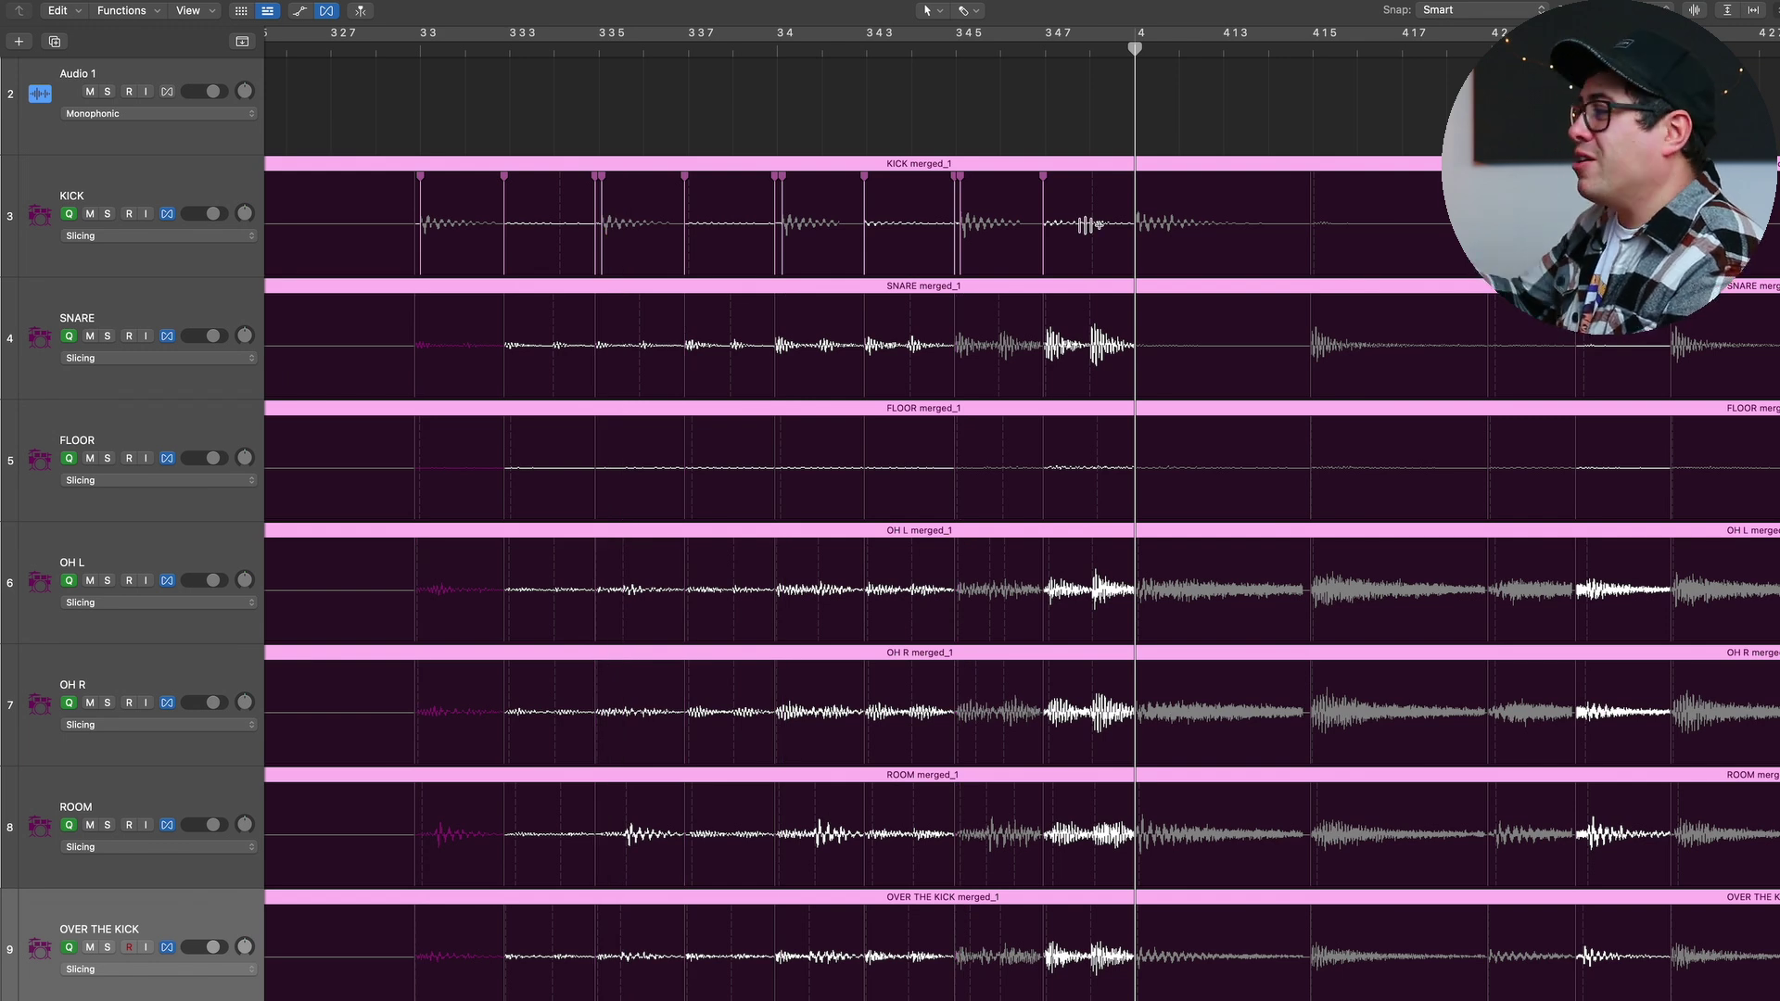
pyautogui.press('space')
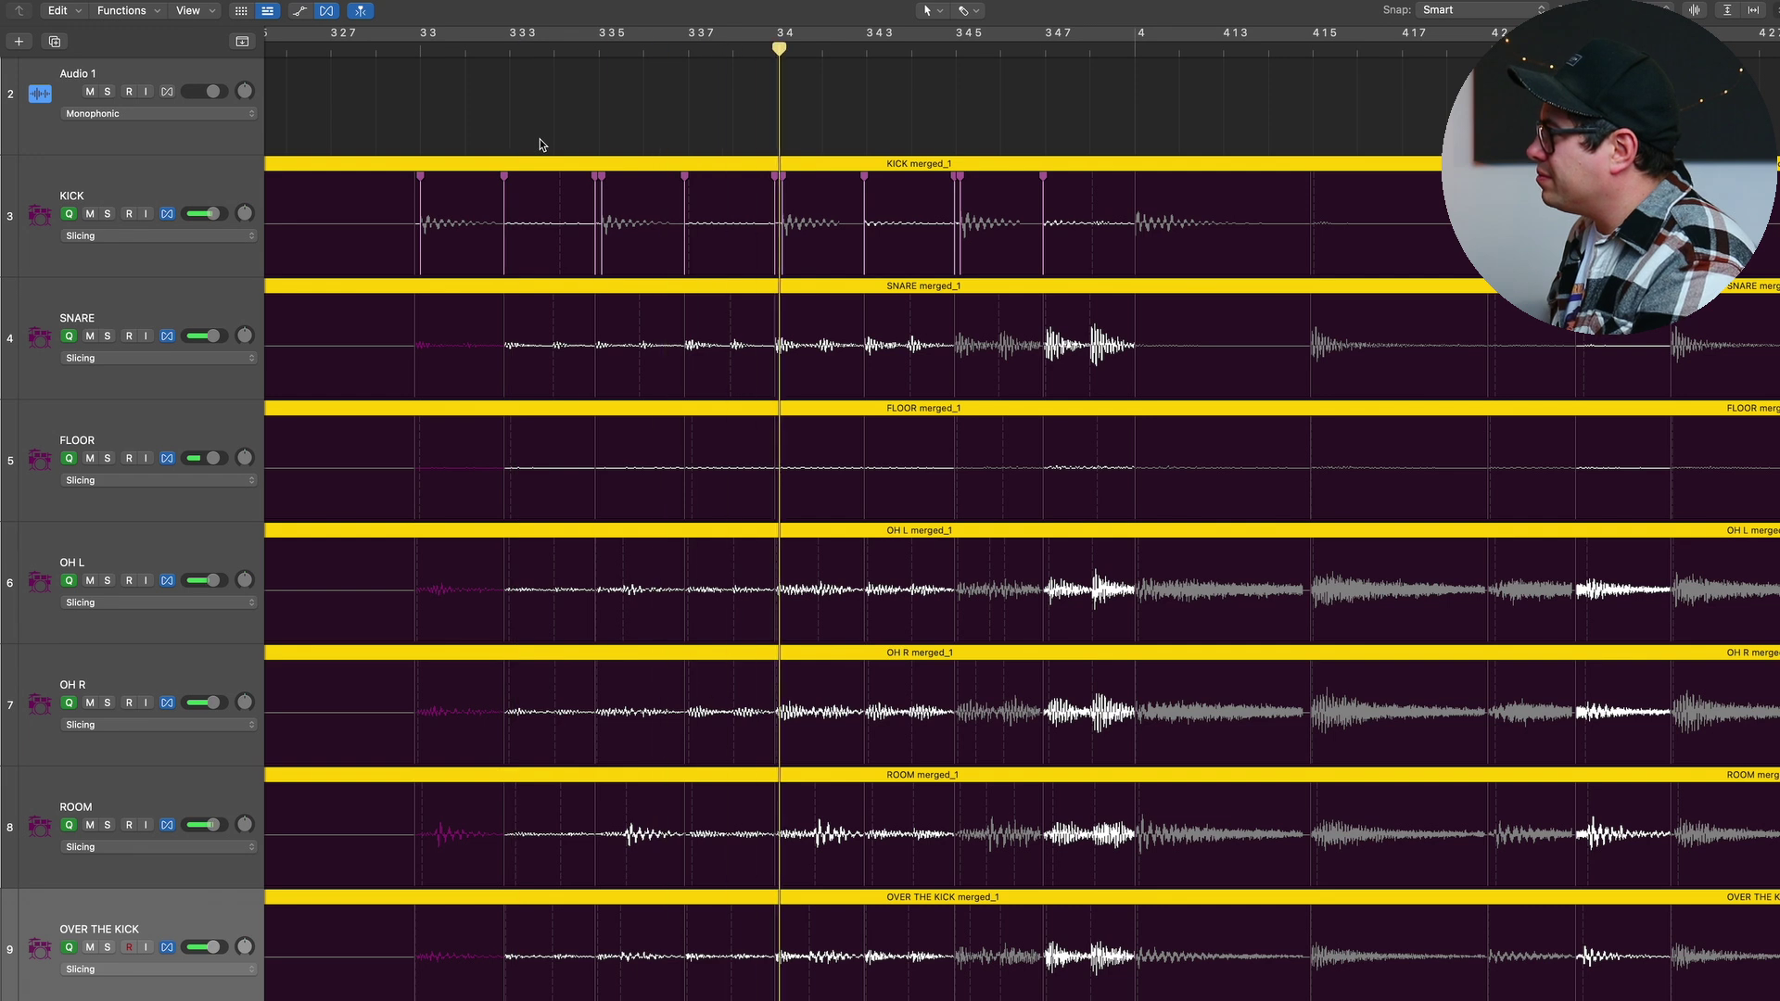
pyautogui.click(969, 10)
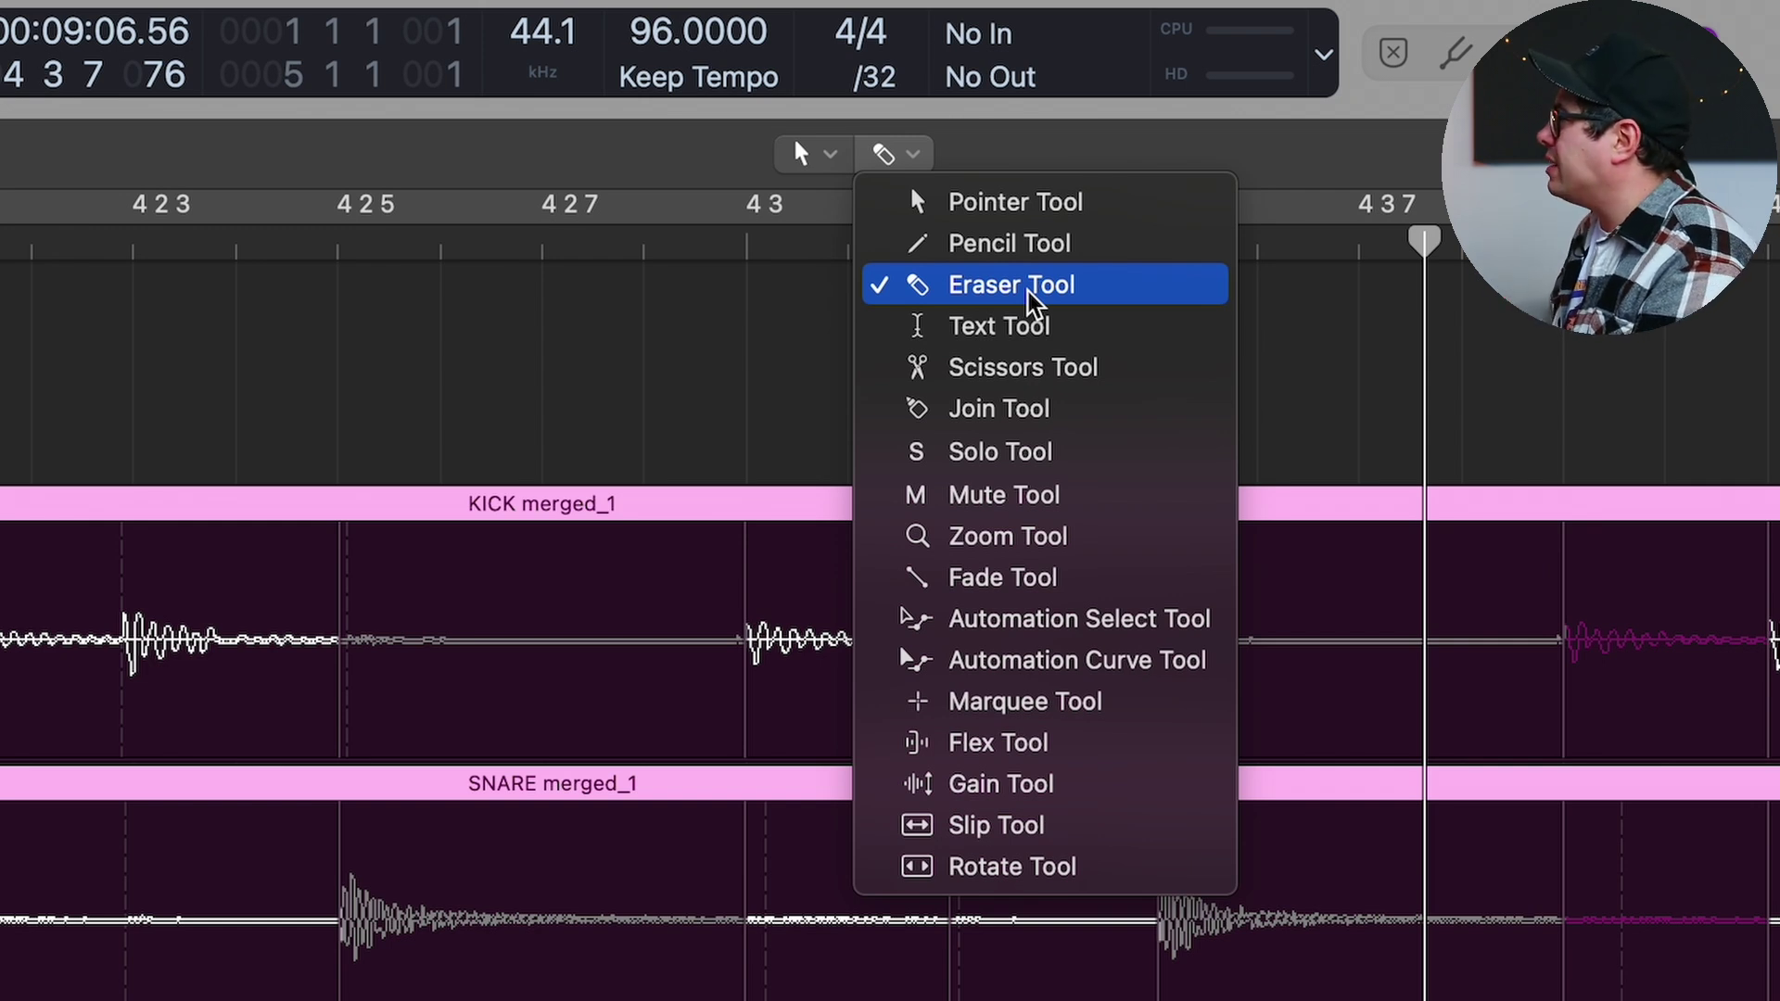
# Keep Eraser as secondary tool, add a flex marker on the snare near 9.4.5, and play it back
pyautogui.click(1027, 290)
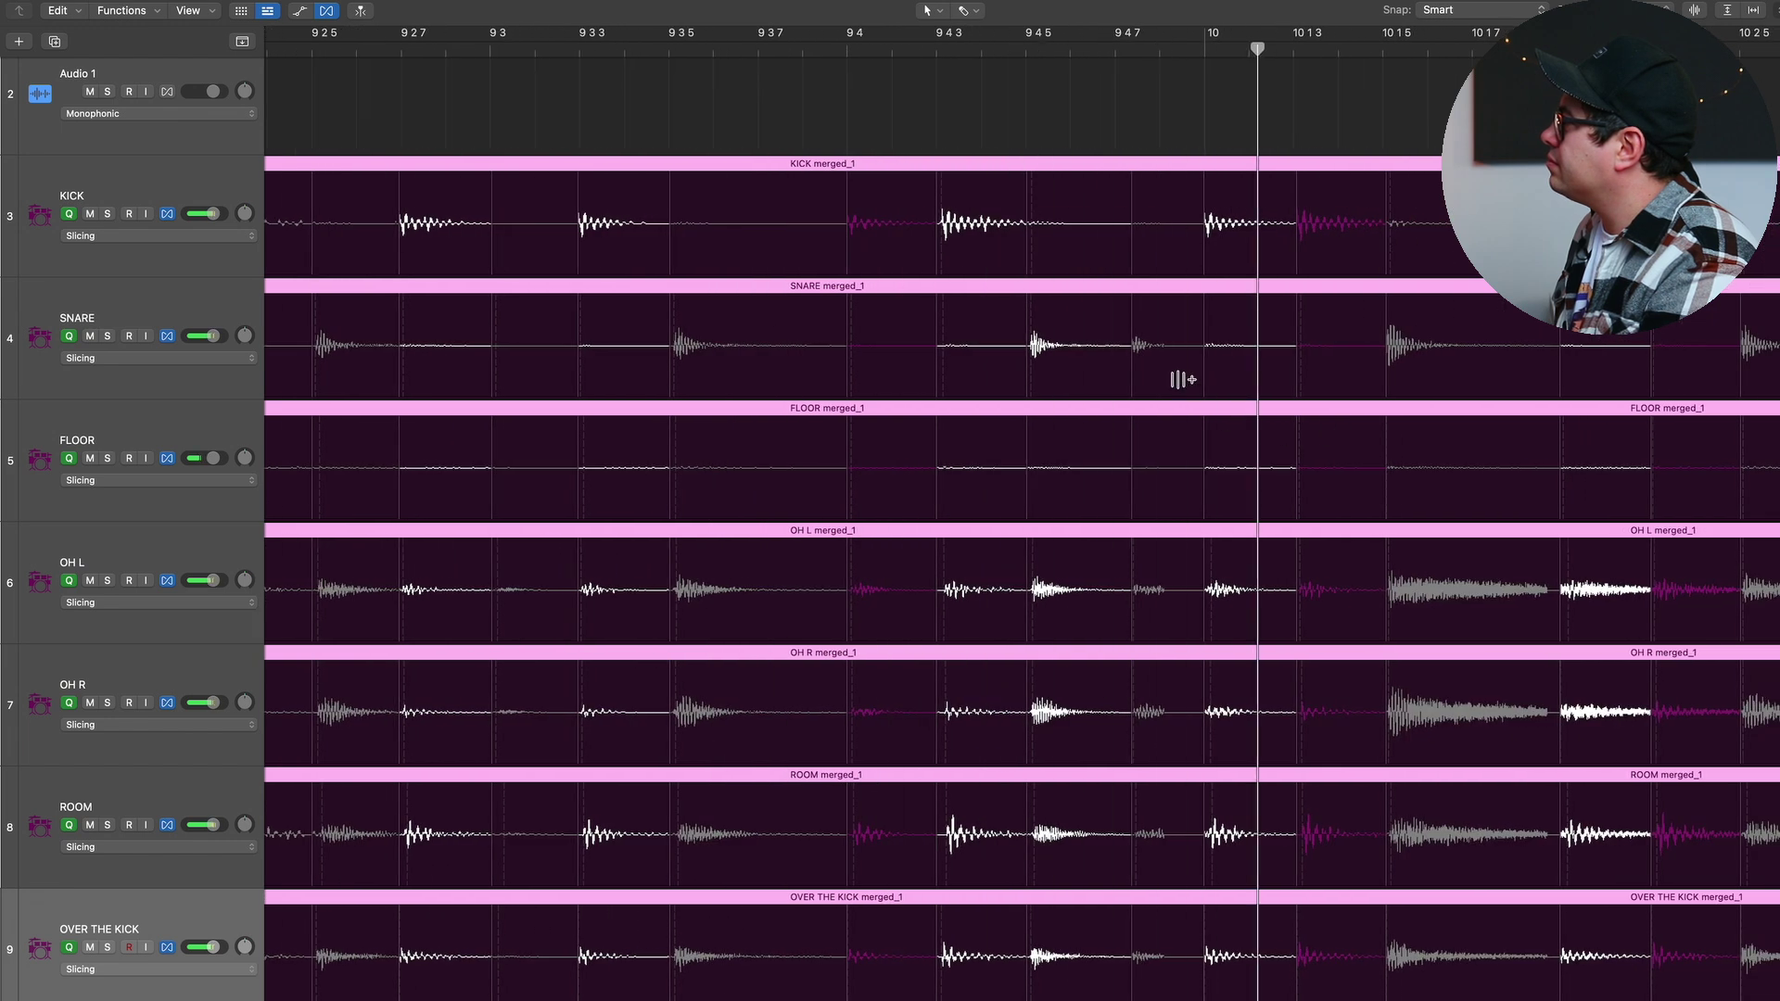
pyautogui.click(1168, 306)
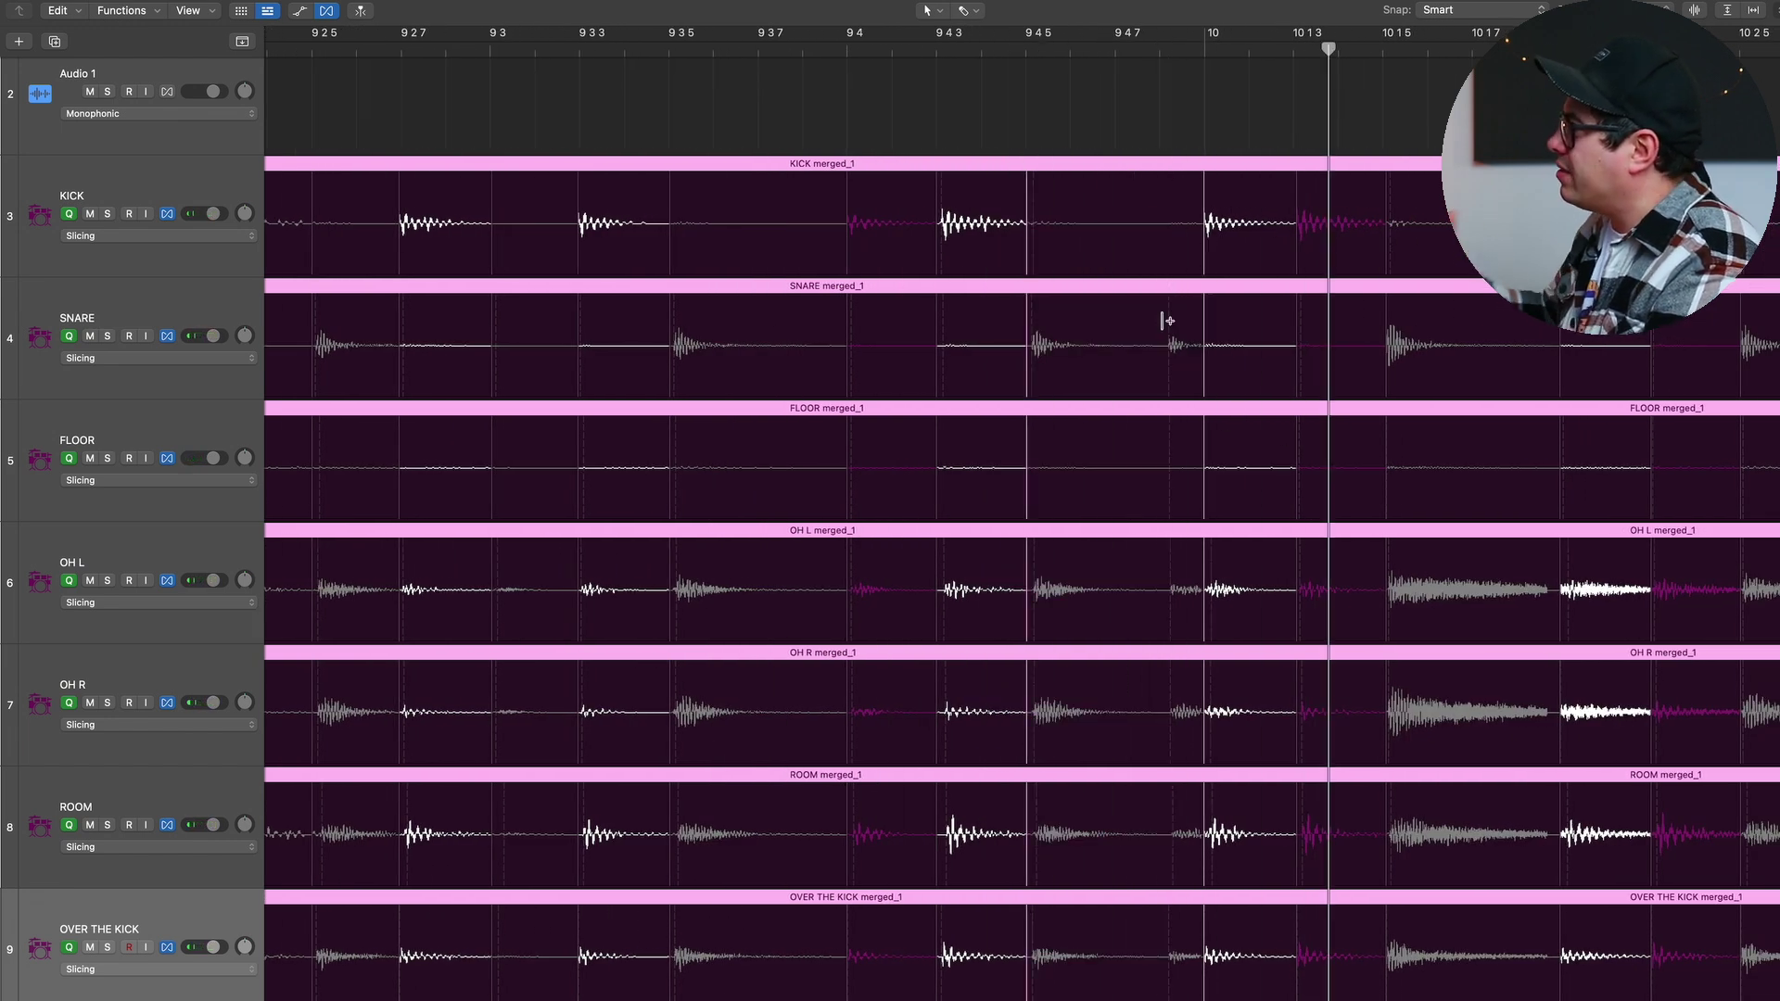
pyautogui.click(1020, 52)
pyautogui.press('space')
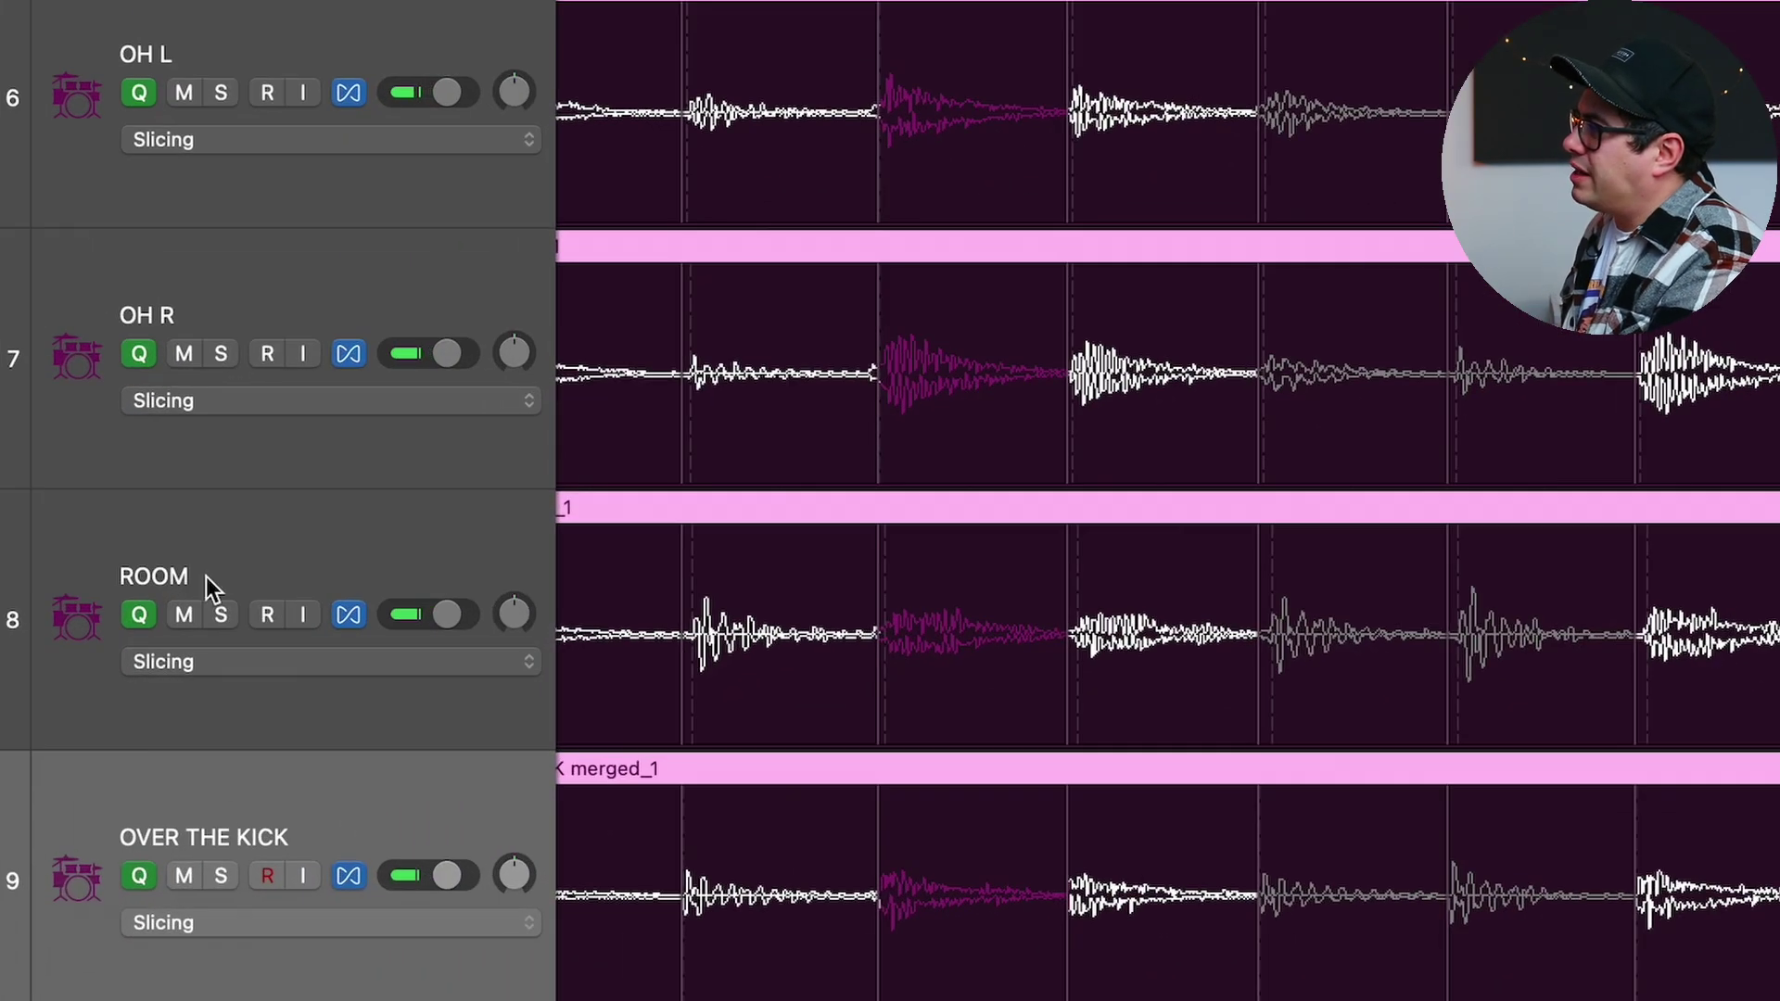
# Turn off quantizing on the ROOM track and play the drums from near bar 11
pyautogui.click(257, 777)
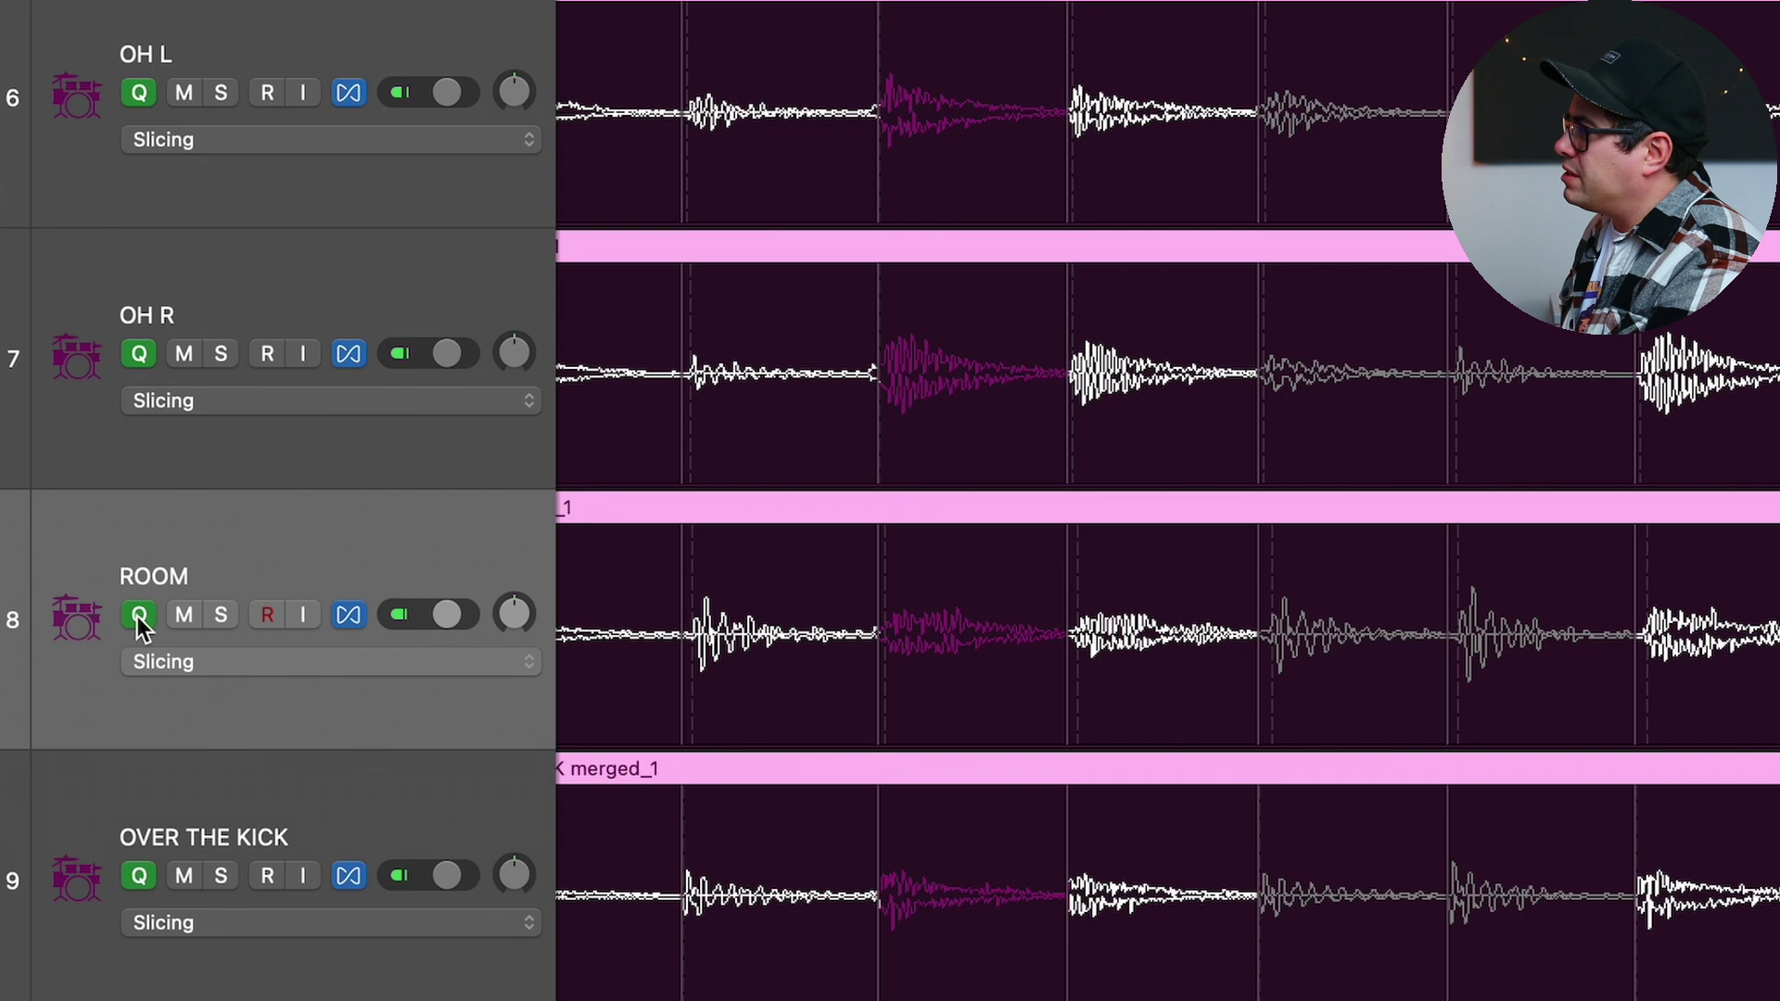
pyautogui.click(139, 620)
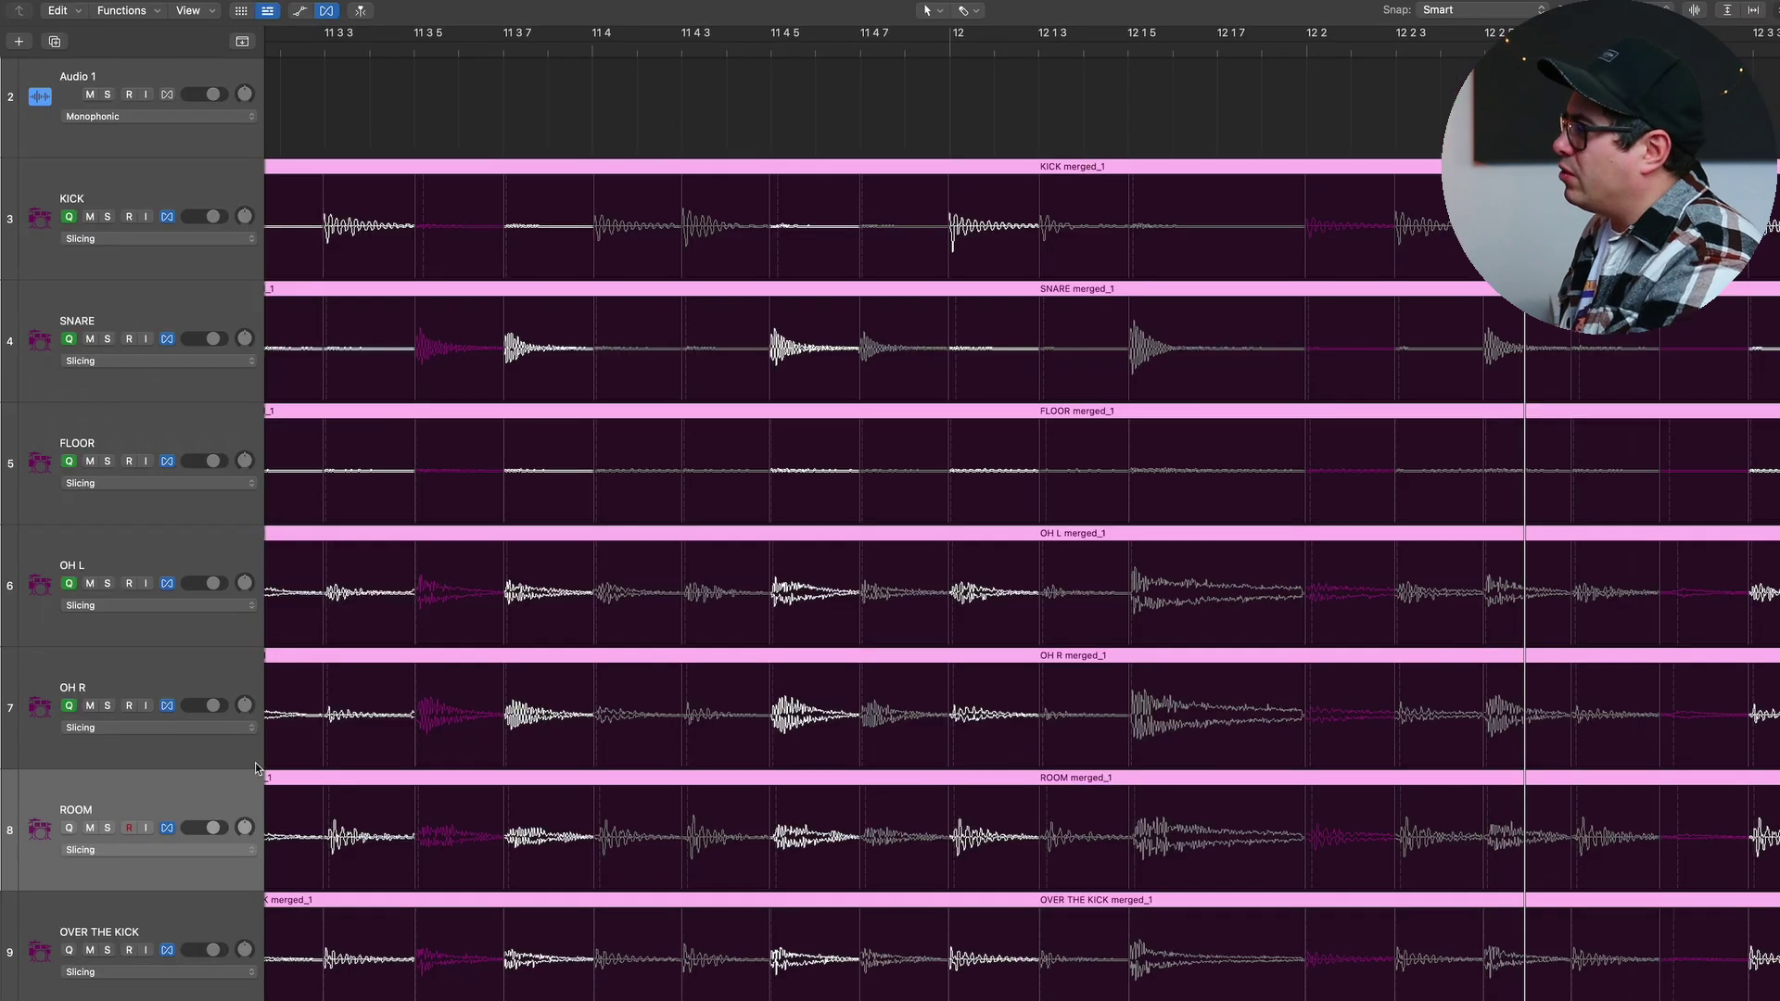
pyautogui.hscroll(1, 1338, 914)
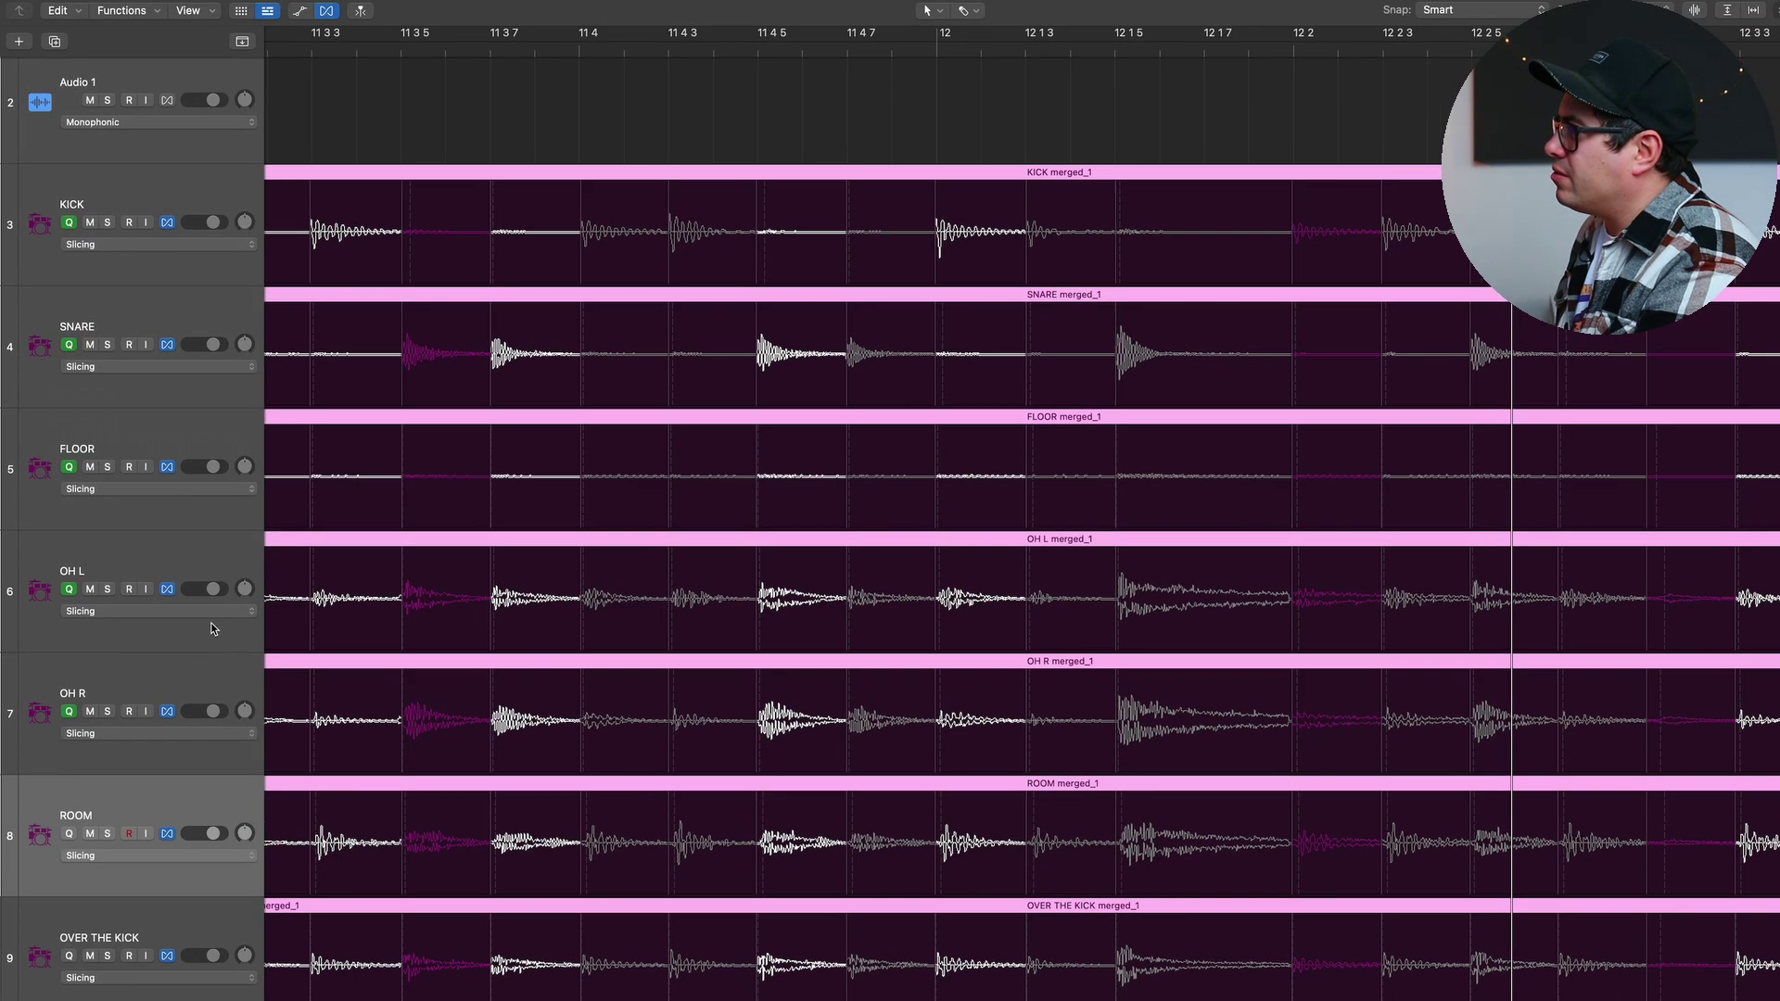
pyautogui.hscroll(1, 1095, 175)
pyautogui.click(824, 49)
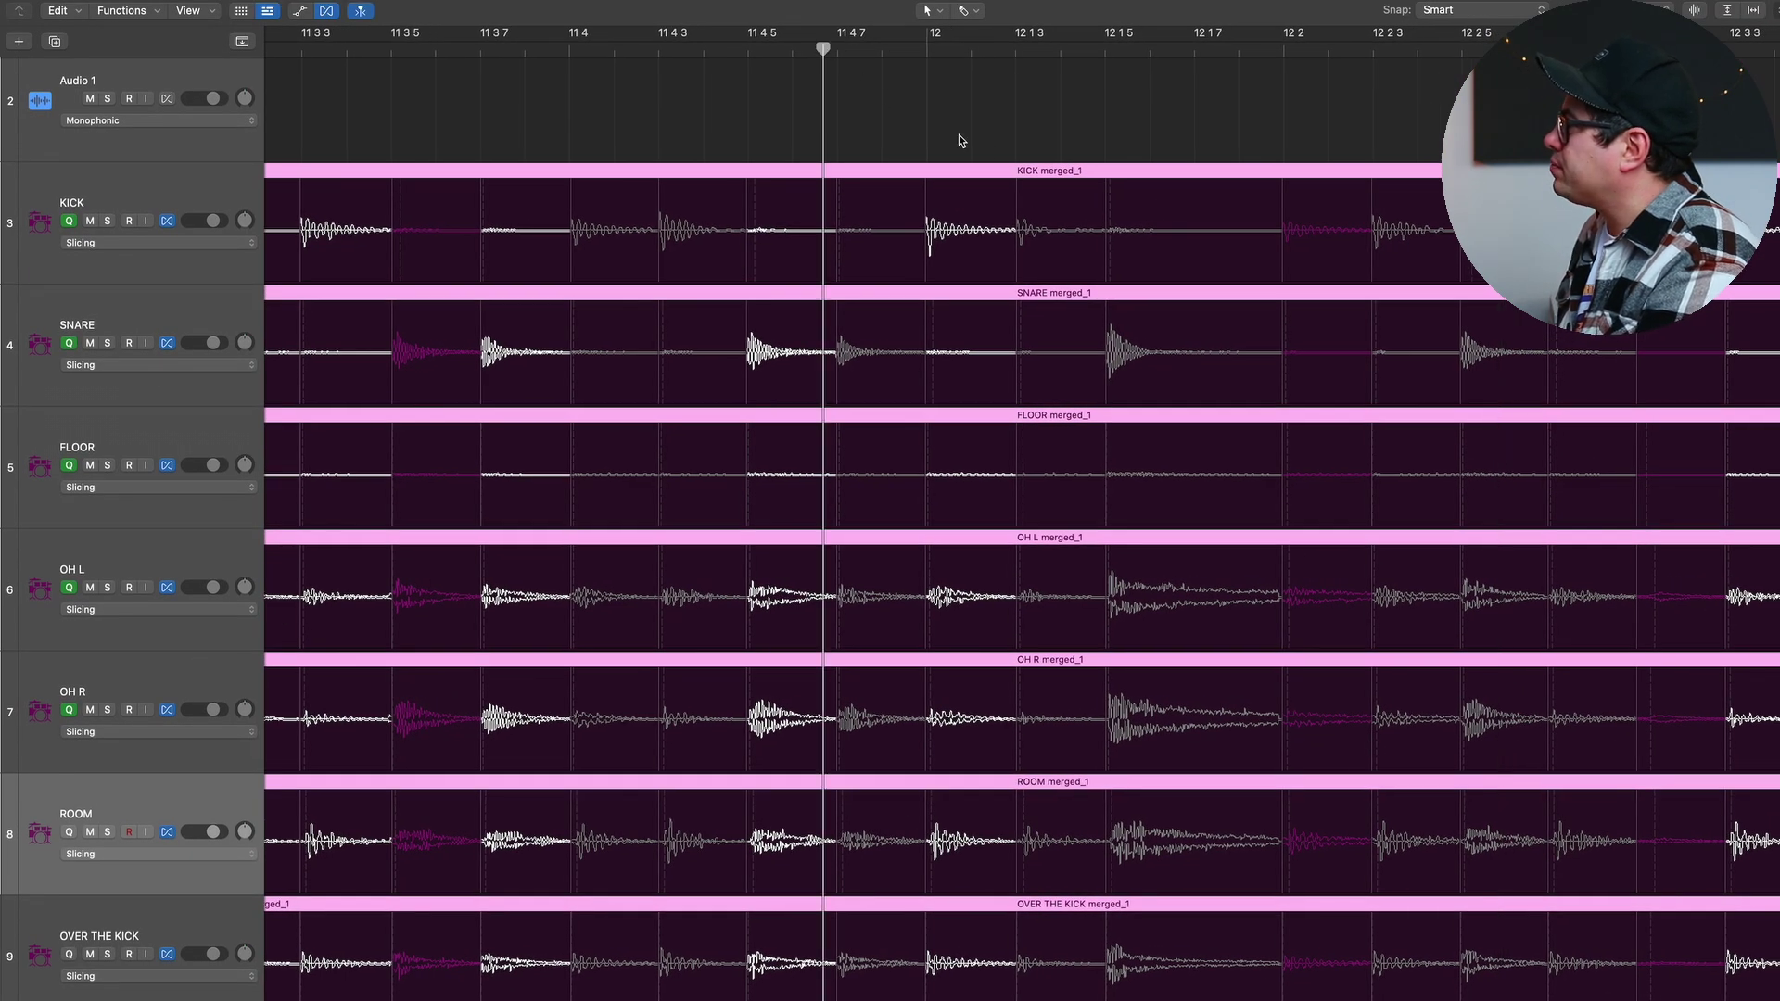
pyautogui.press('space')
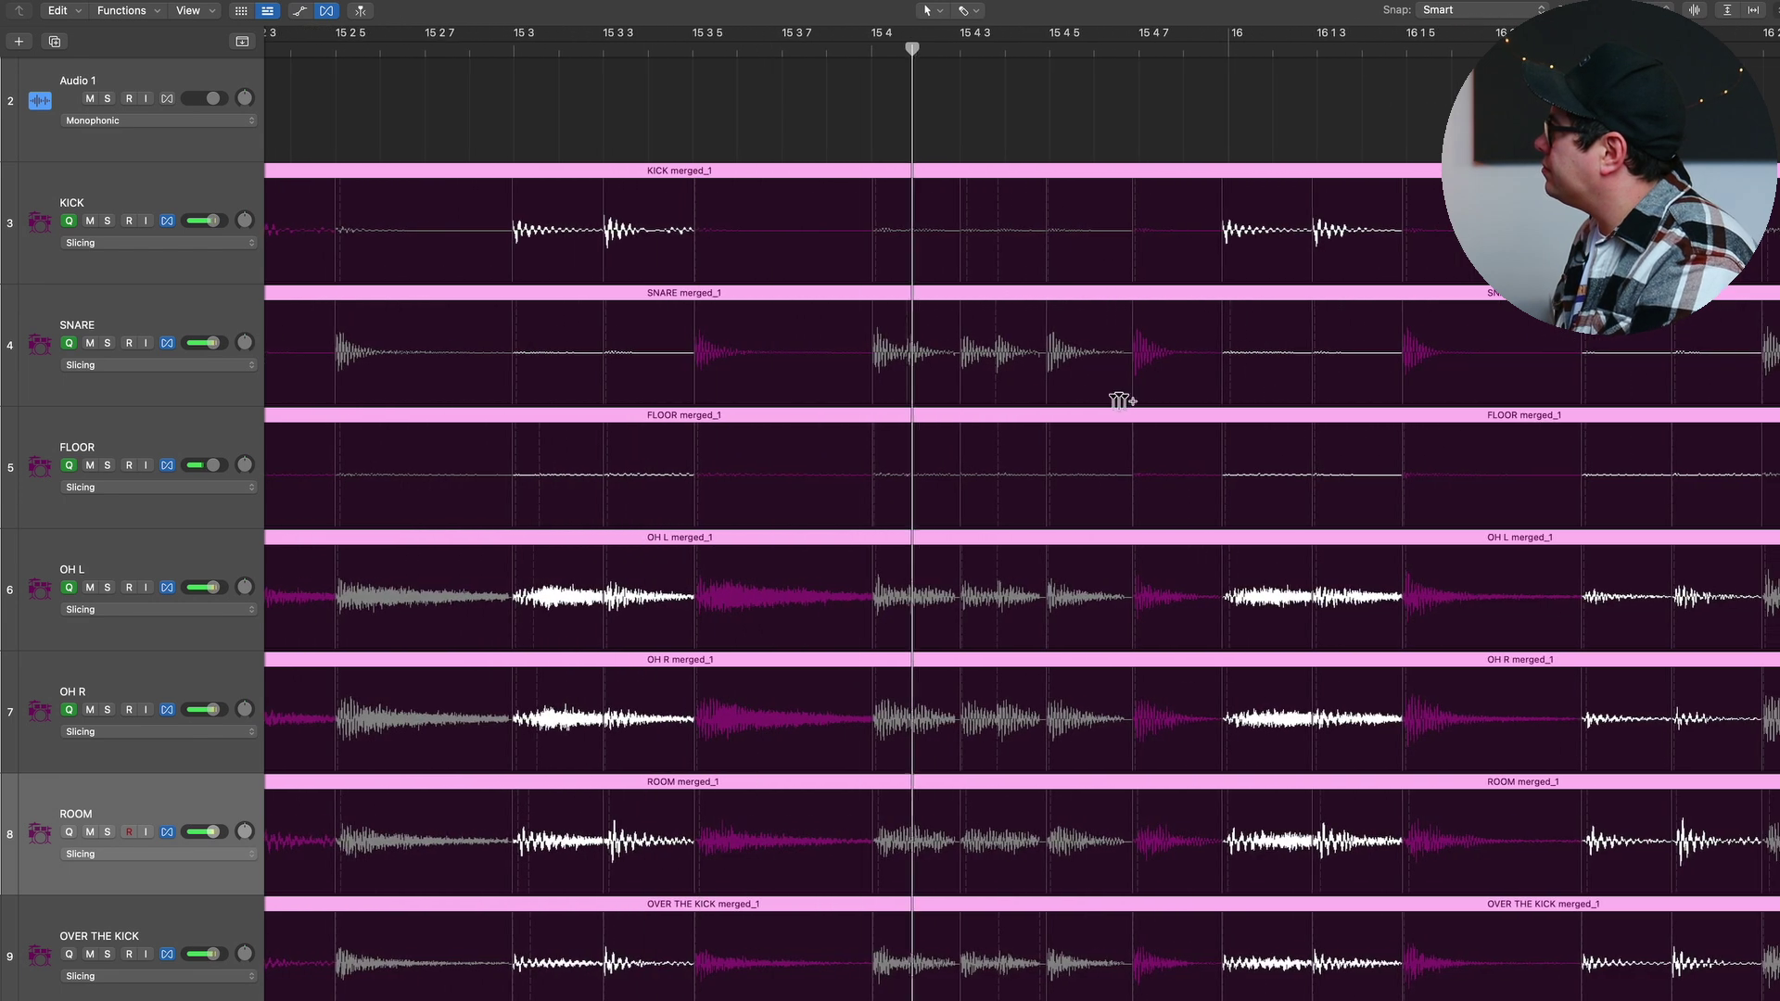
# Nudge and add flex markers on off-grid snare hits, undo the misplaced ones, and stop playback
pyautogui.click(909, 317)
pyautogui.moveTo(913, 319); pyautogui.dragTo(918, 324)
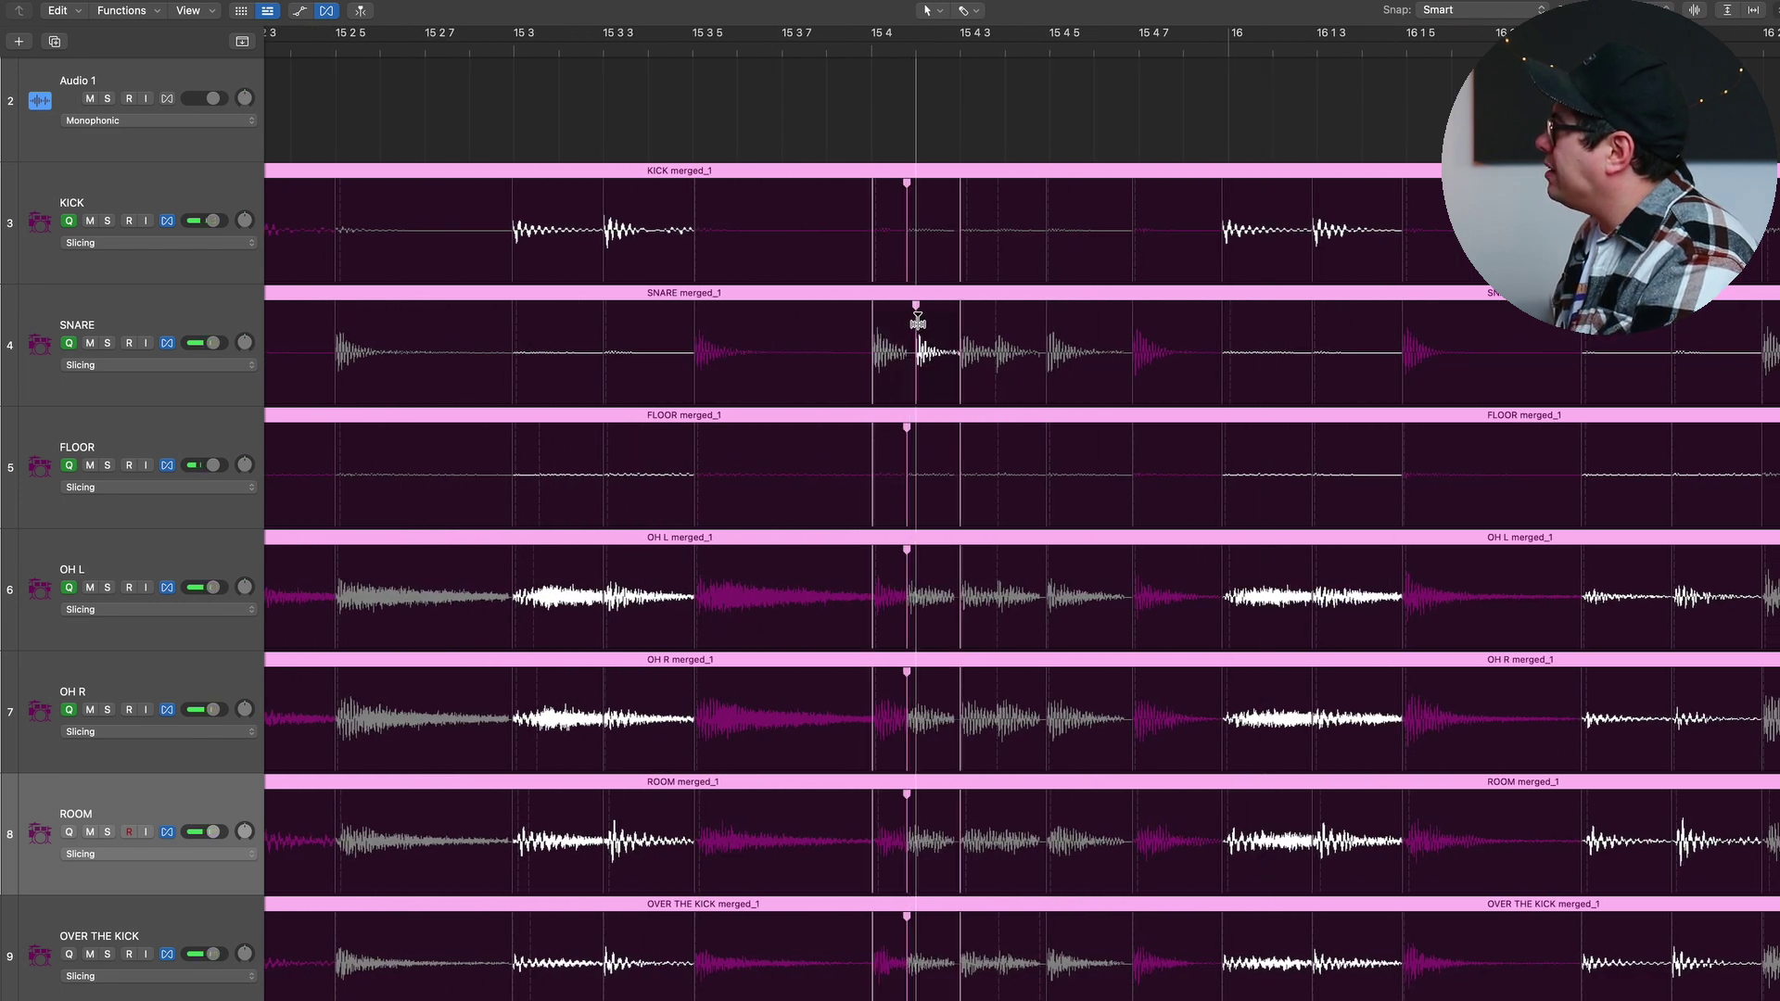
pyautogui.click(1008, 315)
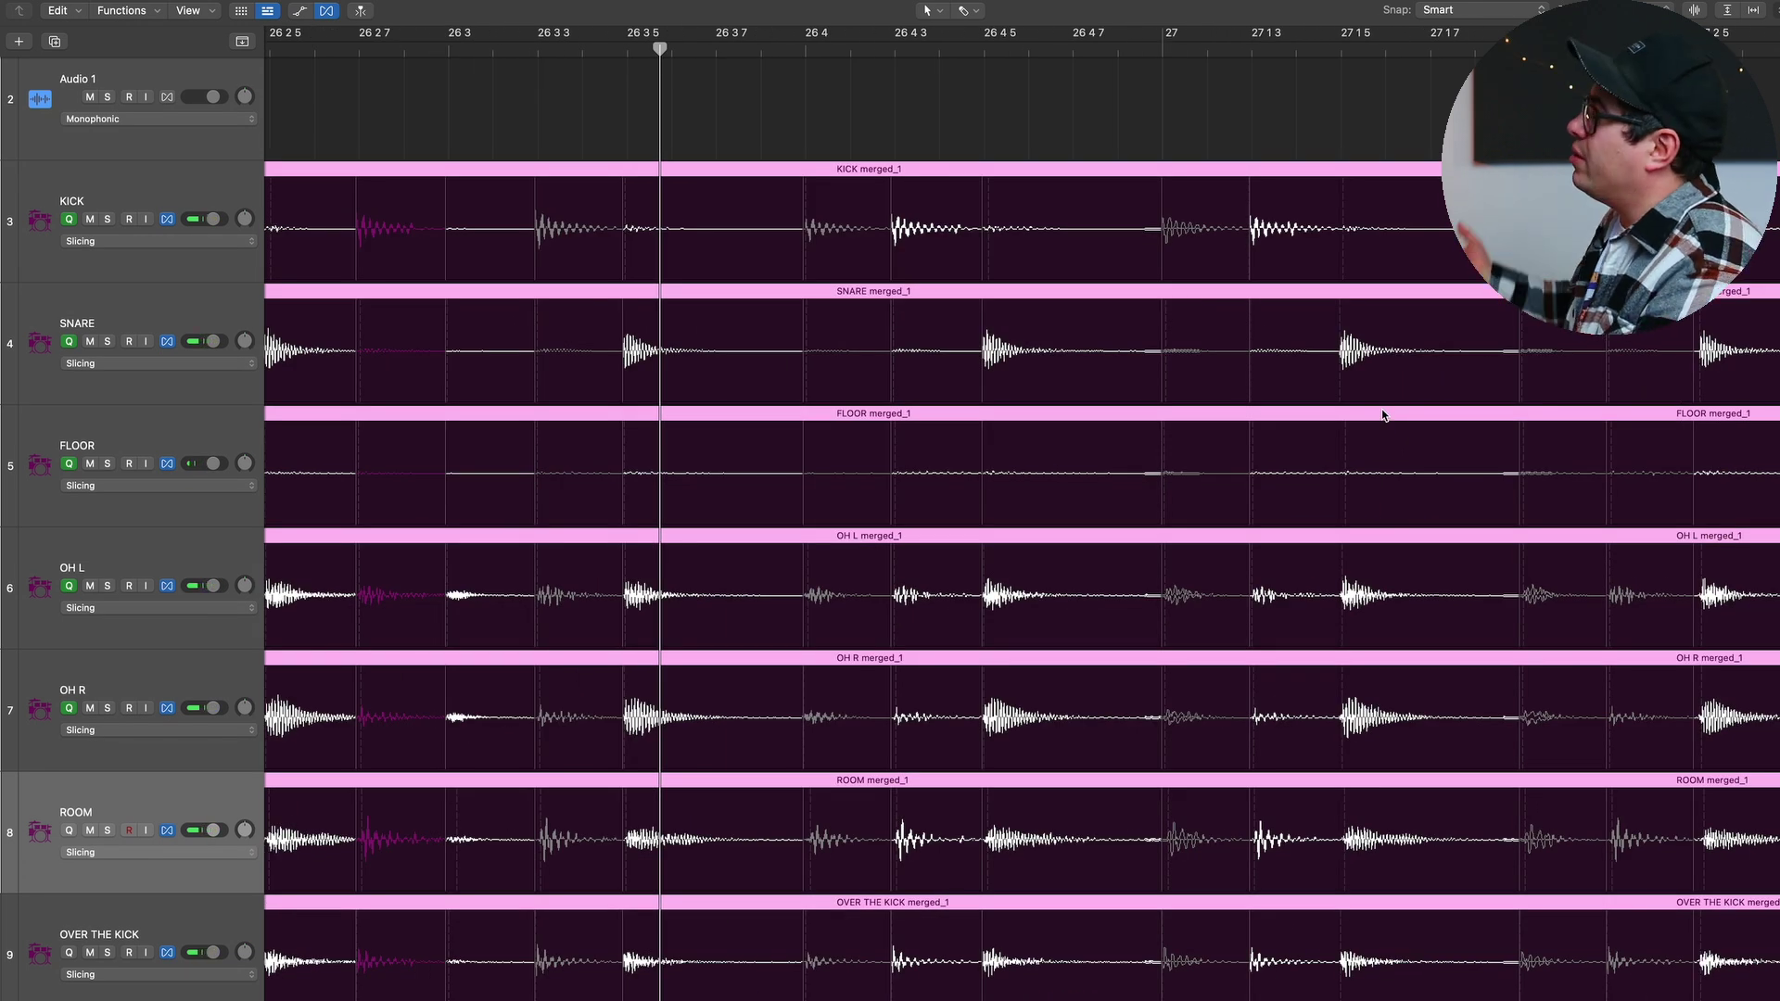
pyautogui.hscroll(3, 1592, 370)
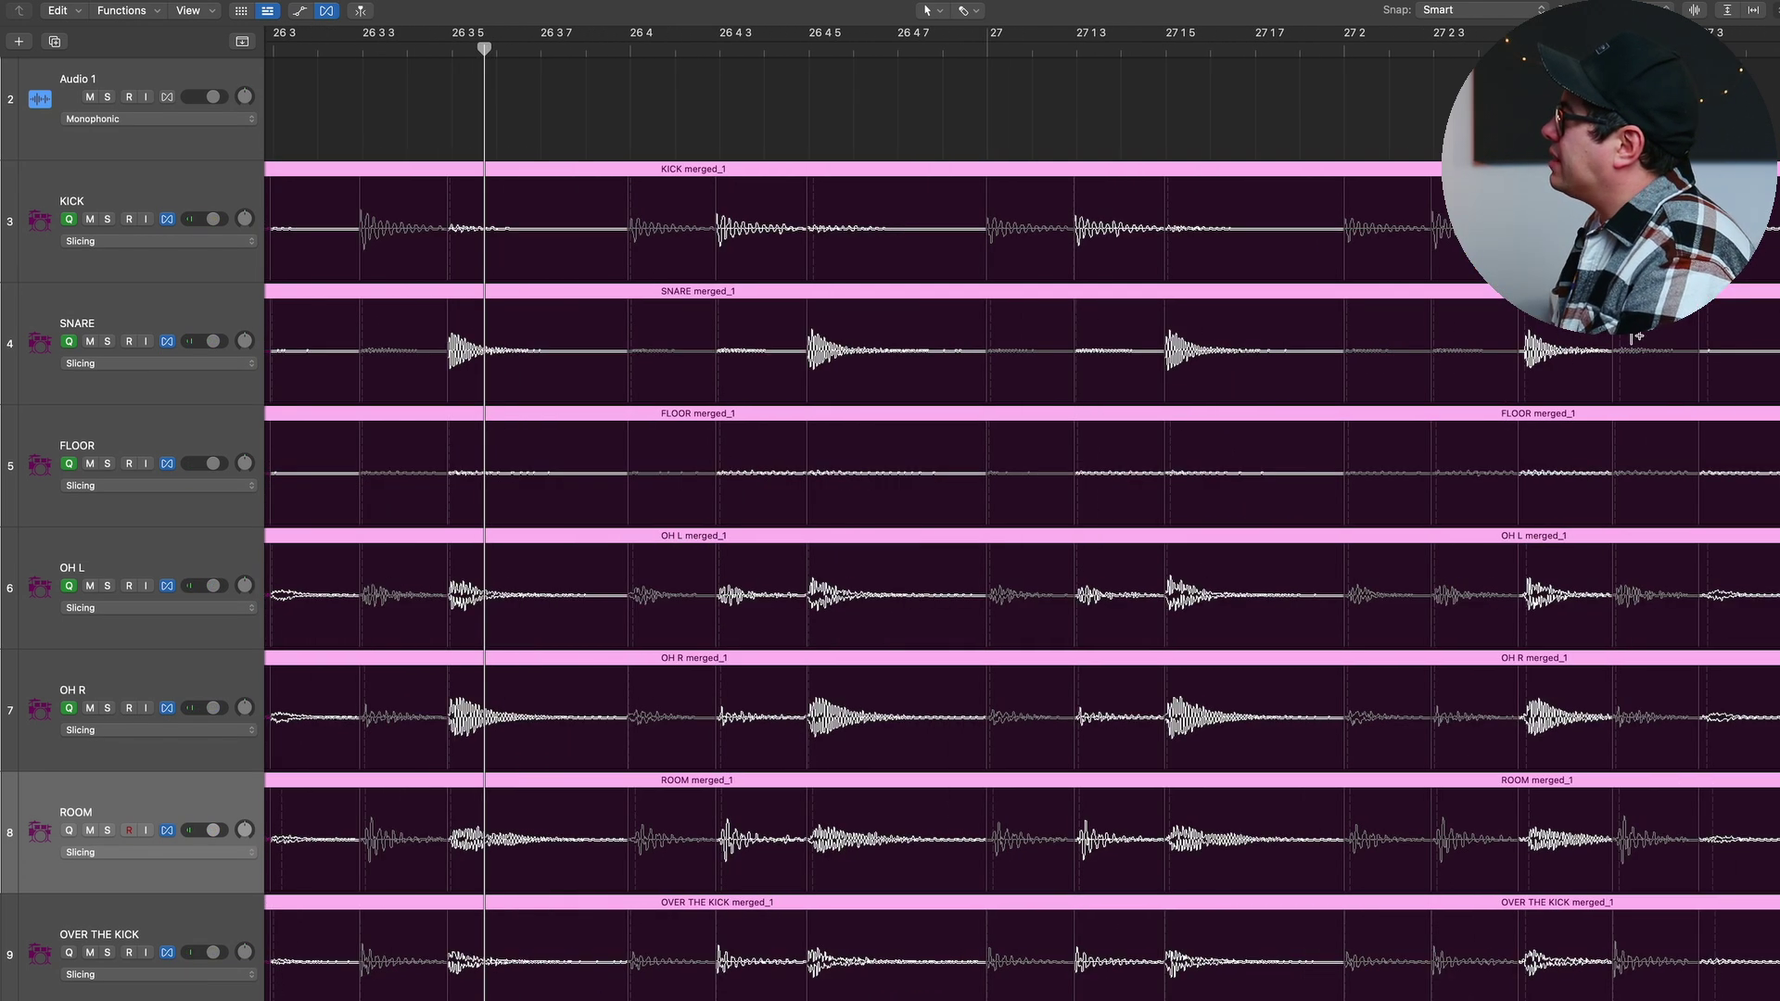
pyautogui.moveTo(1530, 350); pyautogui.dragTo(1517, 356)
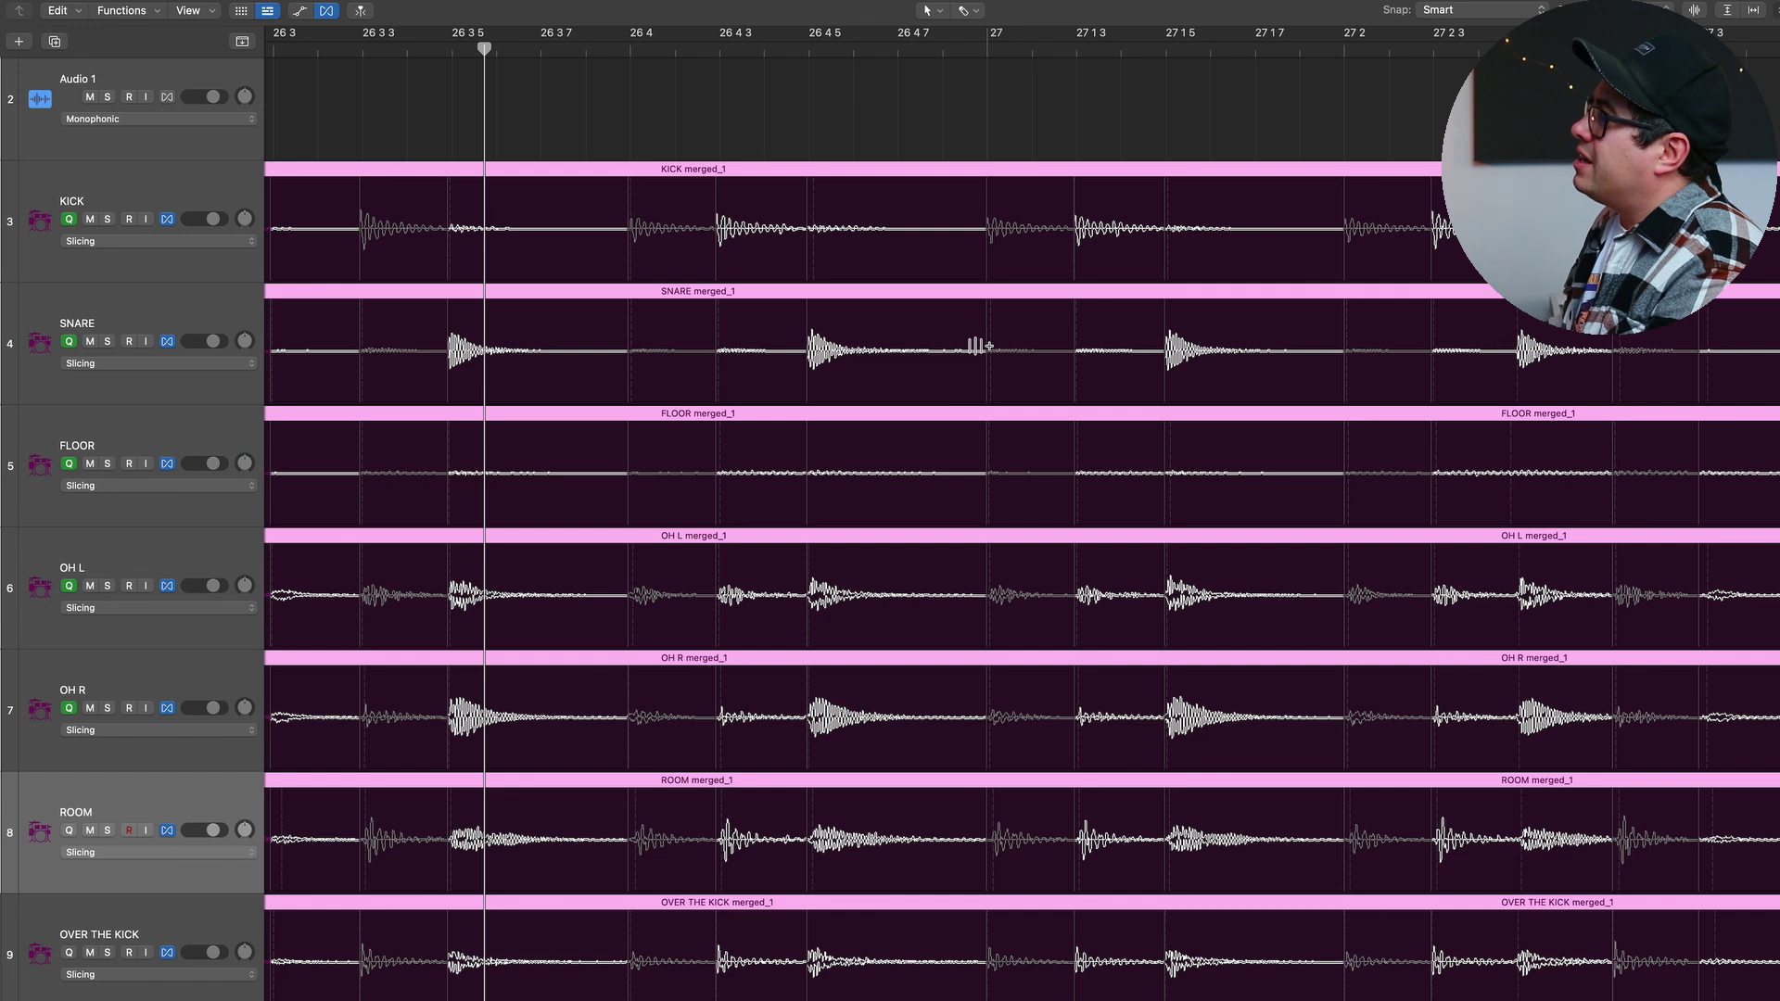
pyautogui.moveTo(806, 310)
pyautogui.mouseDown()
pyautogui.moveTo(853, 302)
pyautogui.moveTo(812, 306)
pyautogui.mouseUp()
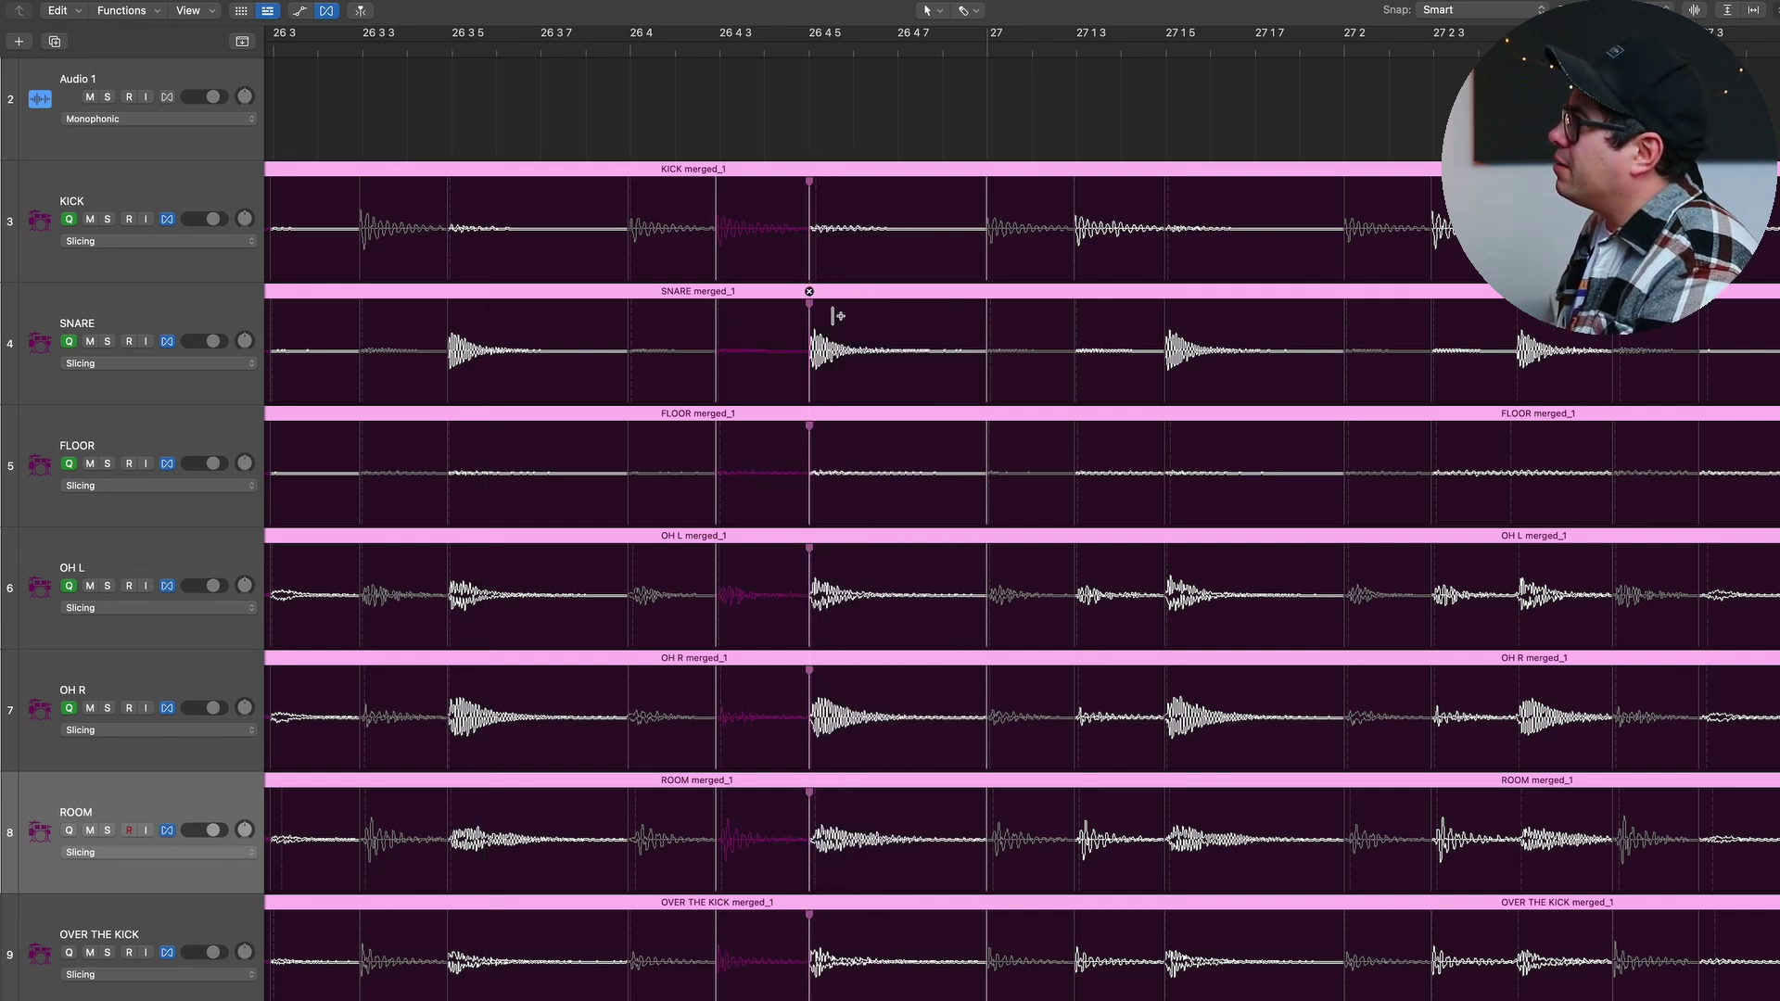
pyautogui.press('super+z')
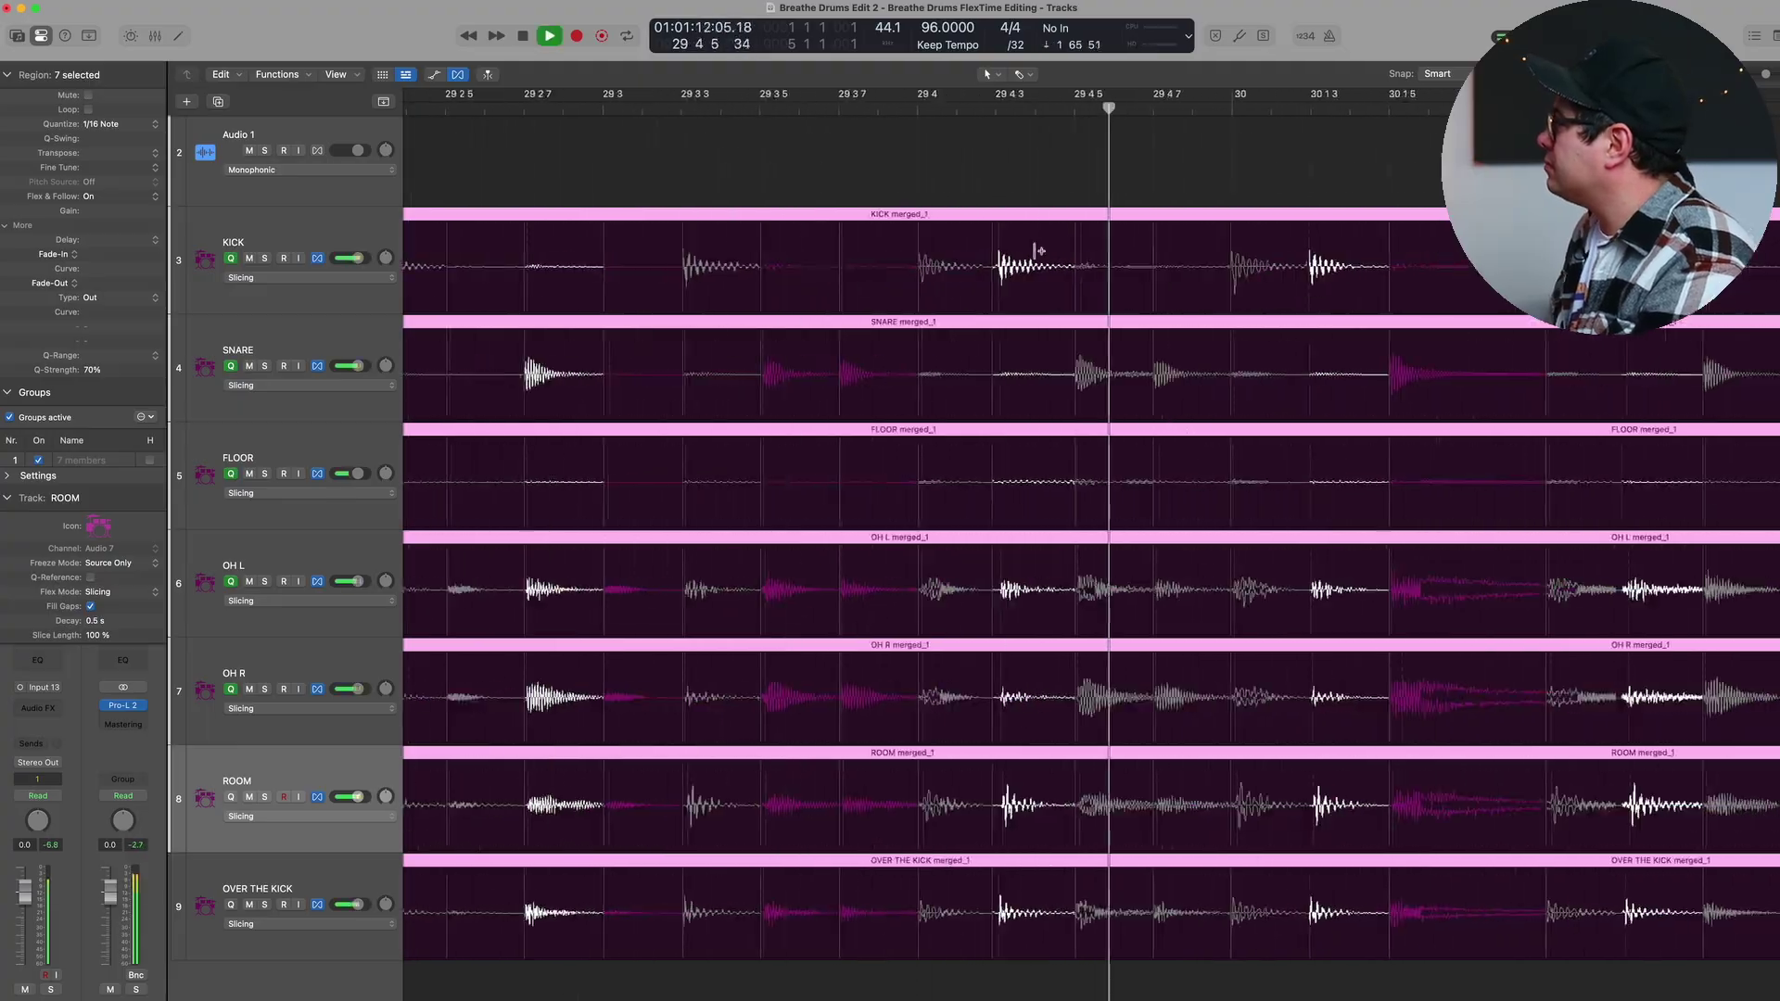
pyautogui.press('space')
pyautogui.press('space')
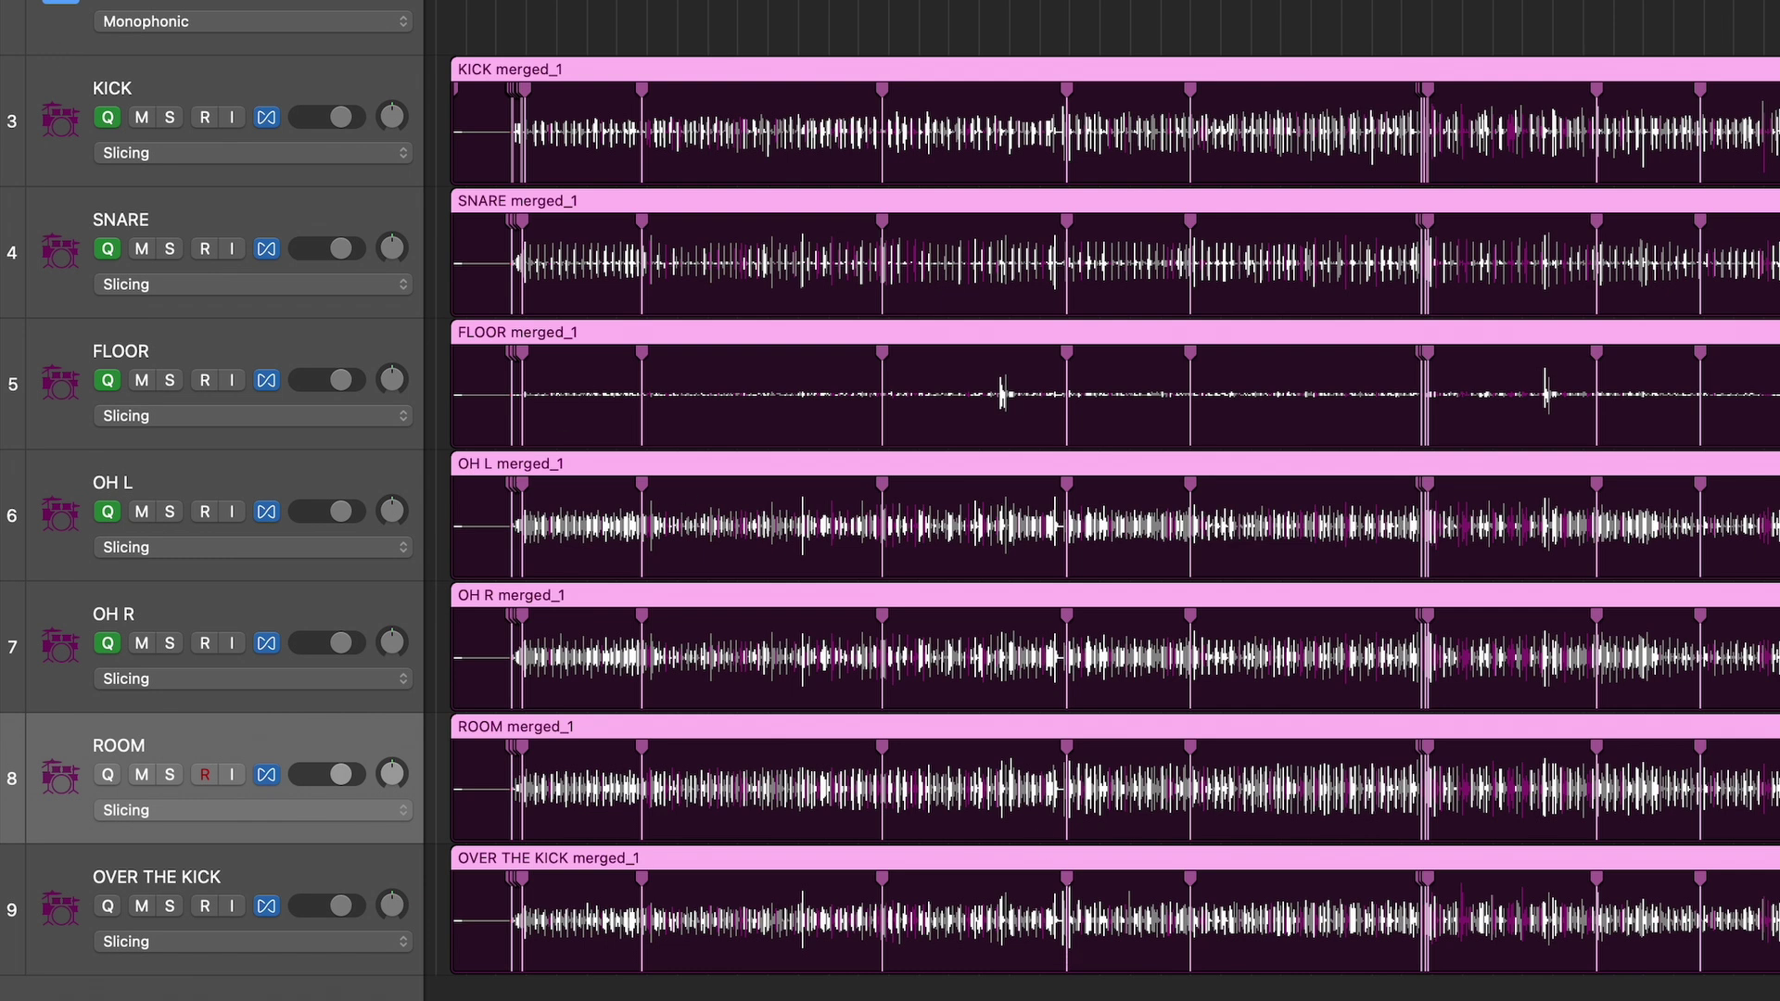
# Save a new project alternative, editing the suggested name to 'Breathe Drums Final'
pyautogui.press('super+Right')
pyautogui.press('super+Right')
pyautogui.press('super+Right')
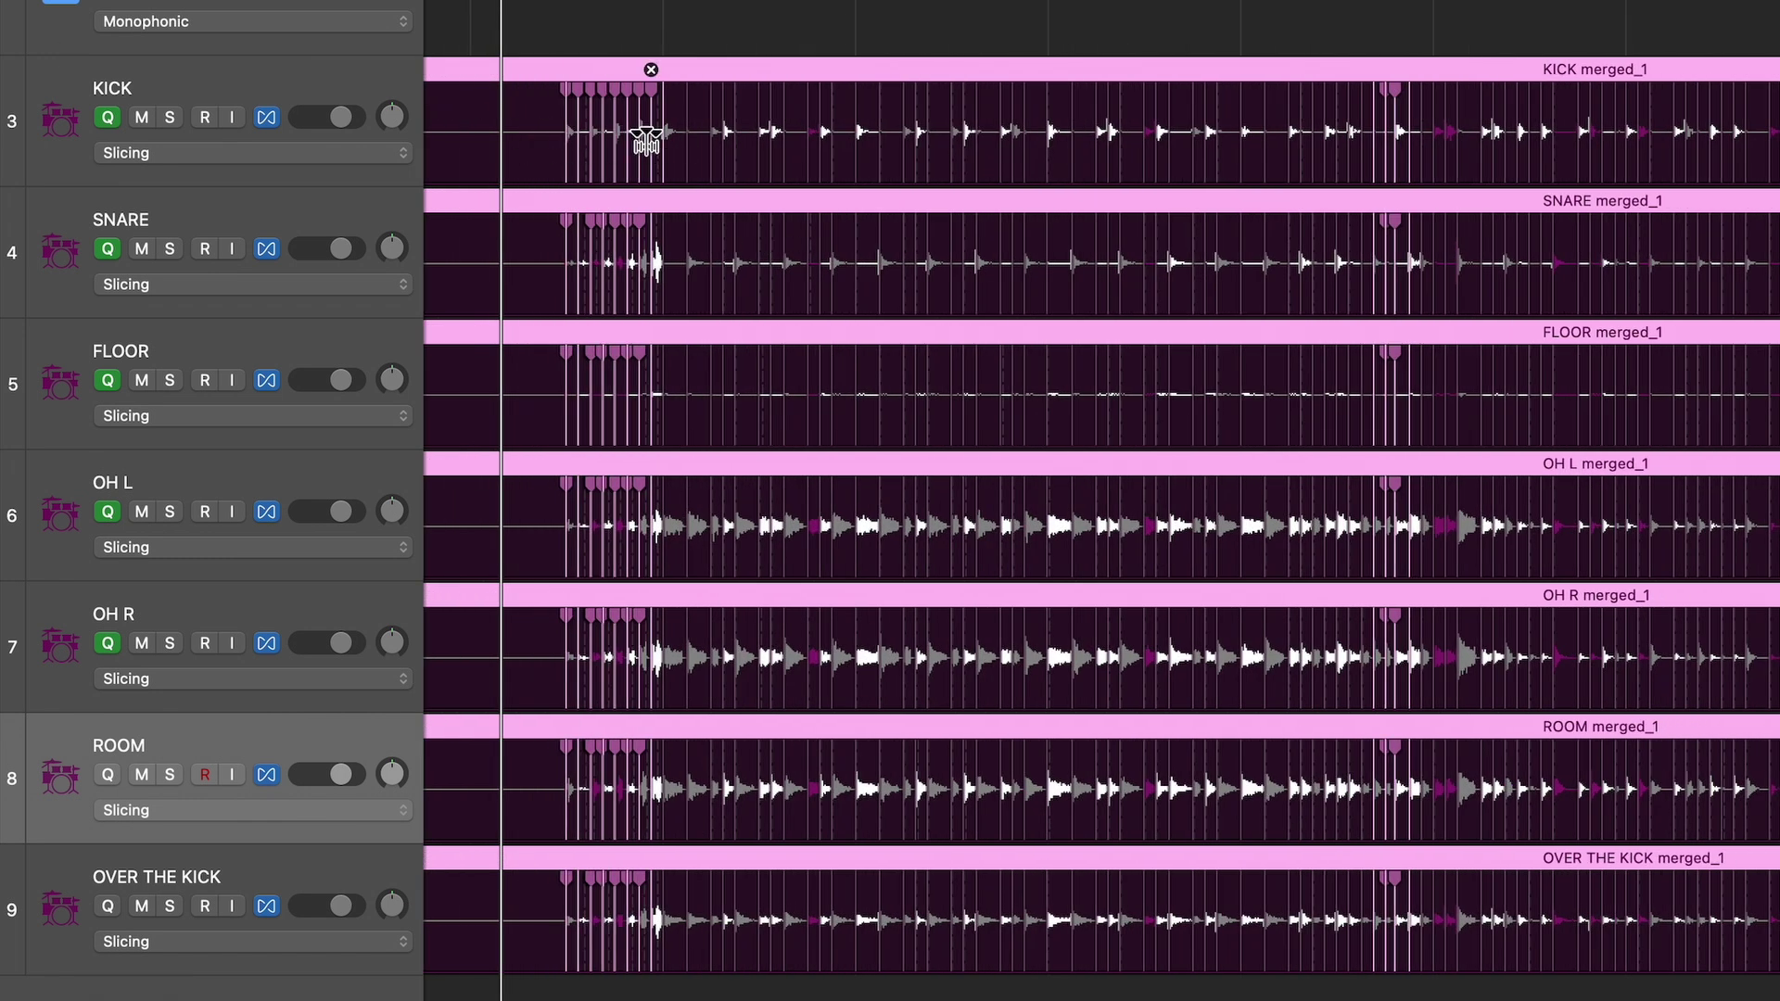
pyautogui.press('super+Left')
pyautogui.press('super+Left')
pyautogui.press('super+Left')
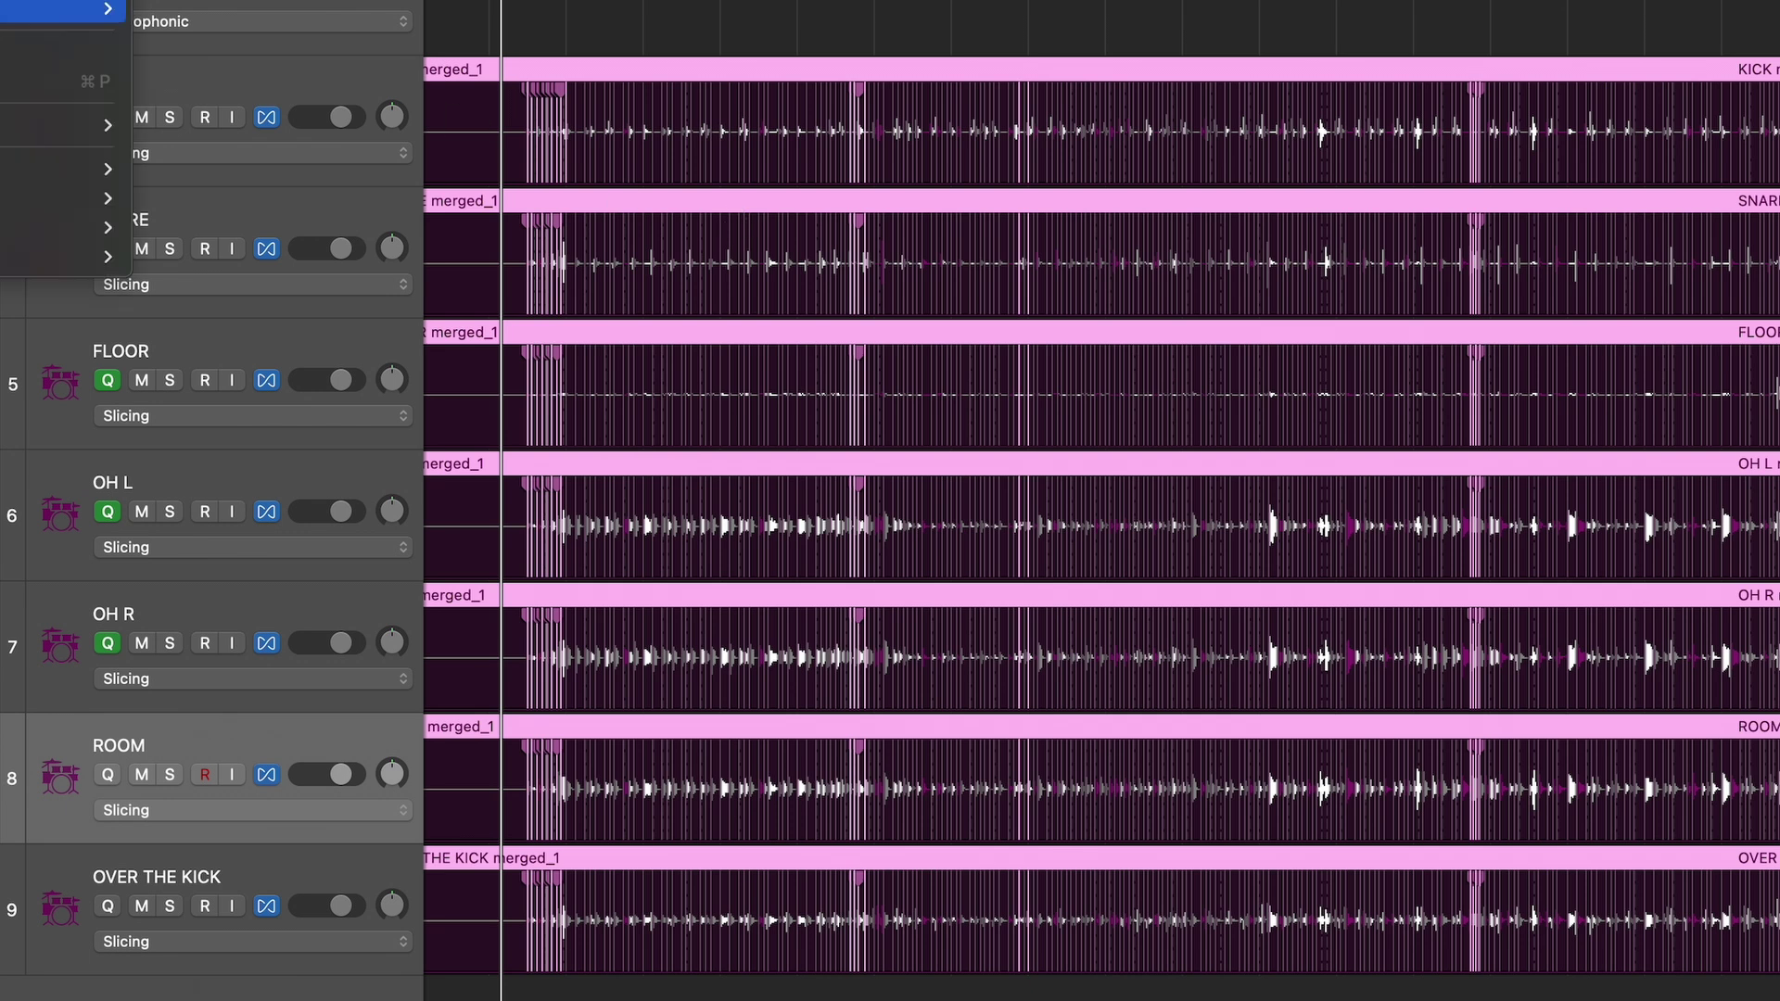
pyautogui.click(232, 4)
pyautogui.press('Right')
pyautogui.press('BackSpace')
pyautogui.press('BackSpace')
pyautogui.press('BackSpace')
pyautogui.press('BackSpace')
pyautogui.press('BackSpace')
pyautogui.press('BackSpace')
pyautogui.press('BackSpace')
pyautogui.press('BackSpace')
pyautogui.press('BackSpace')
pyautogui.press('BackSpace')
pyautogui.press('BackSpace')
pyautogui.press('BackSpace')
pyautogui.press('BackSpace')
pyautogui.press('BackSpace')
pyautogui.press('BackSpace')
pyautogui.press('BackSpace')
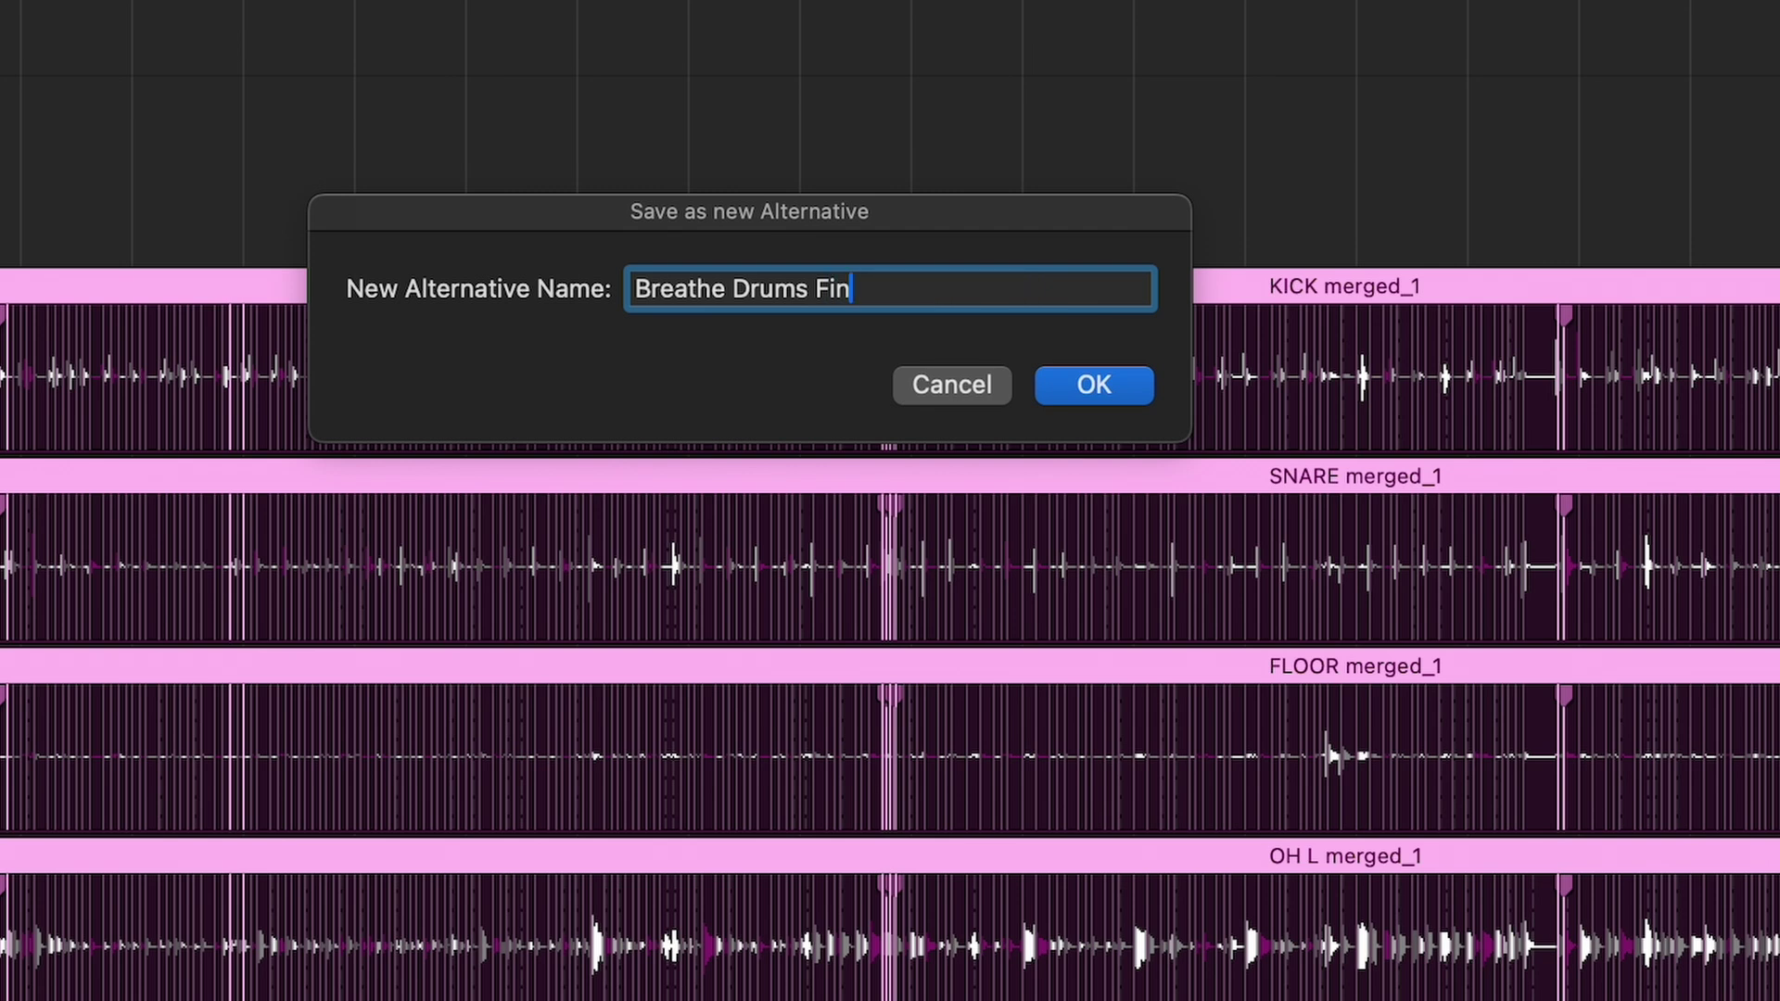
pyautogui.write('inal')
pyautogui.press('Return')
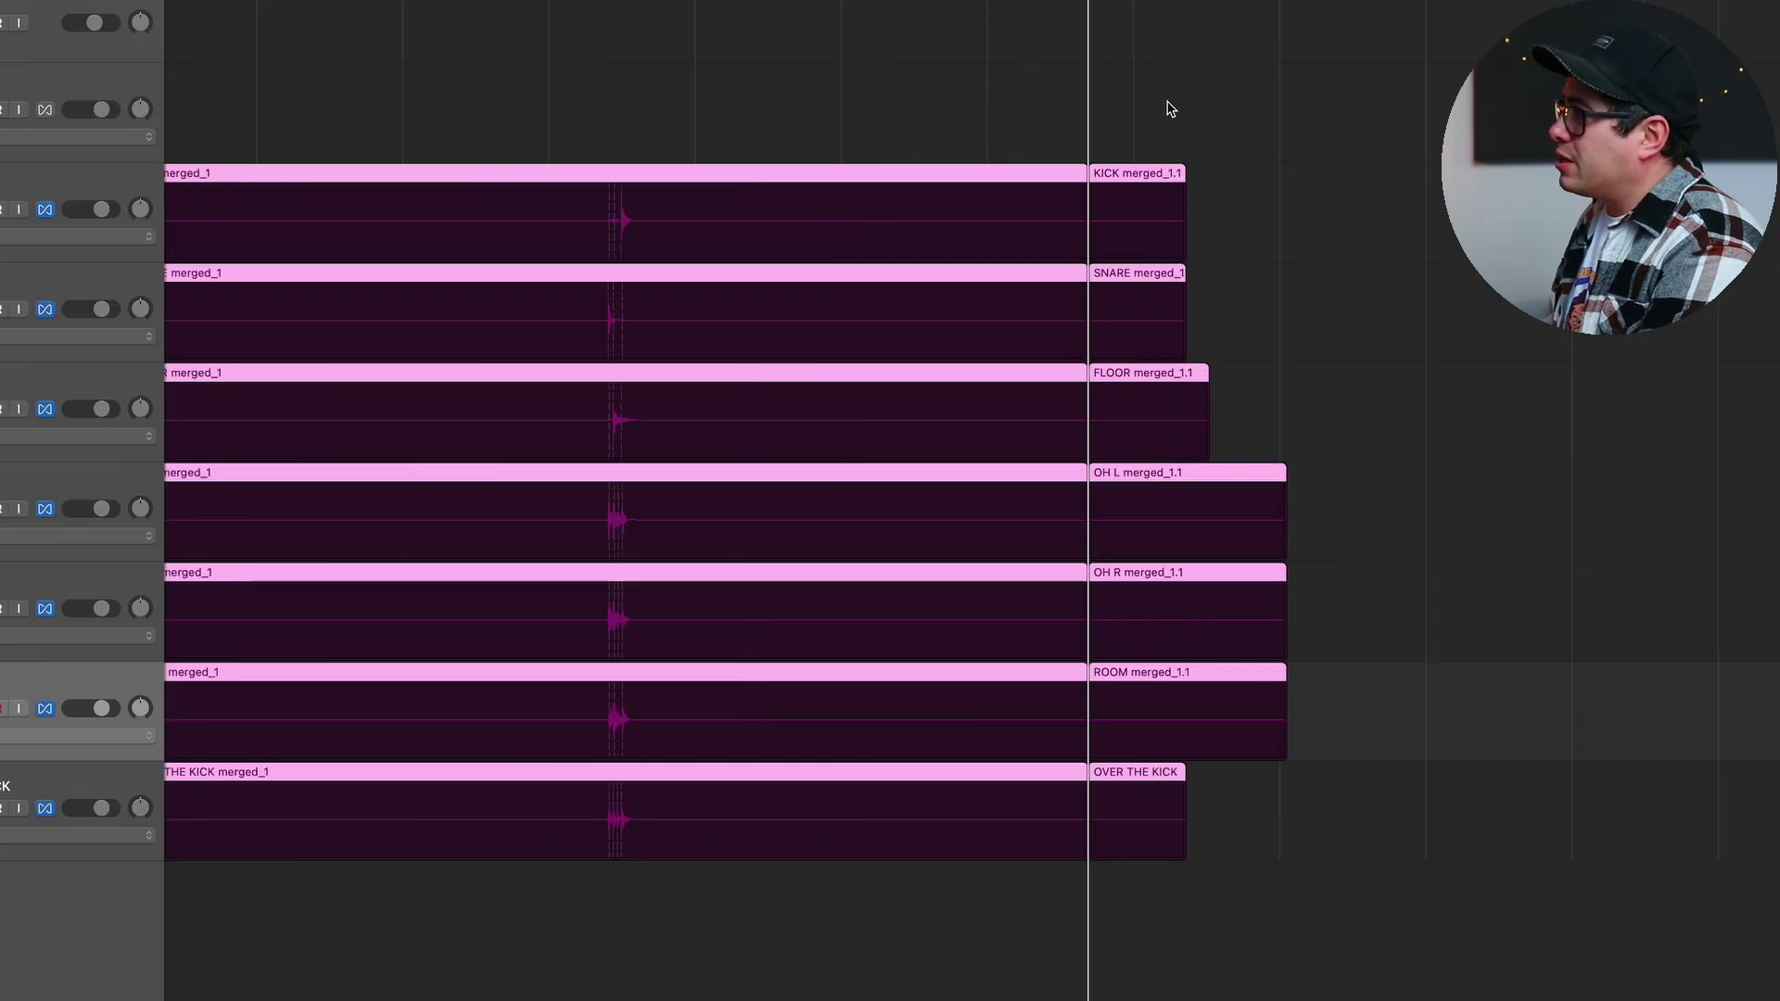
# Marquee-select the regions on all seven drum tracks and join them per track with J
pyautogui.click(1171, 108)
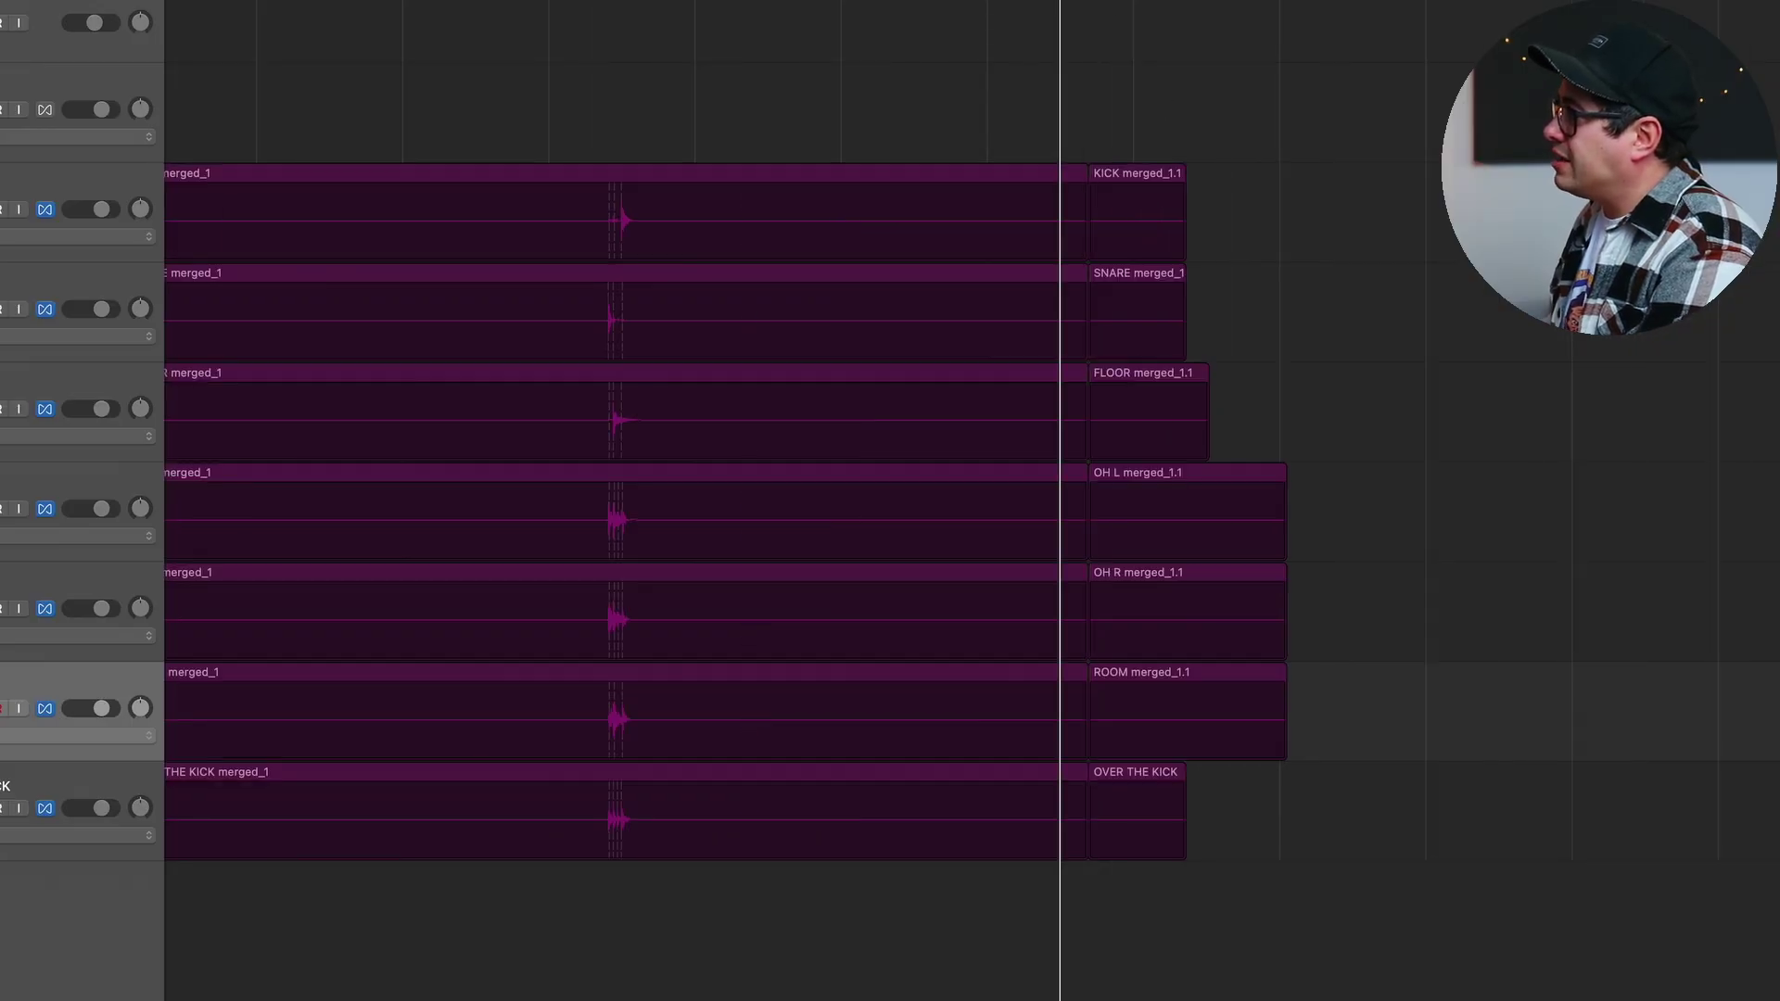
pyautogui.moveTo(1569, 158); pyautogui.dragTo(1040, 906)
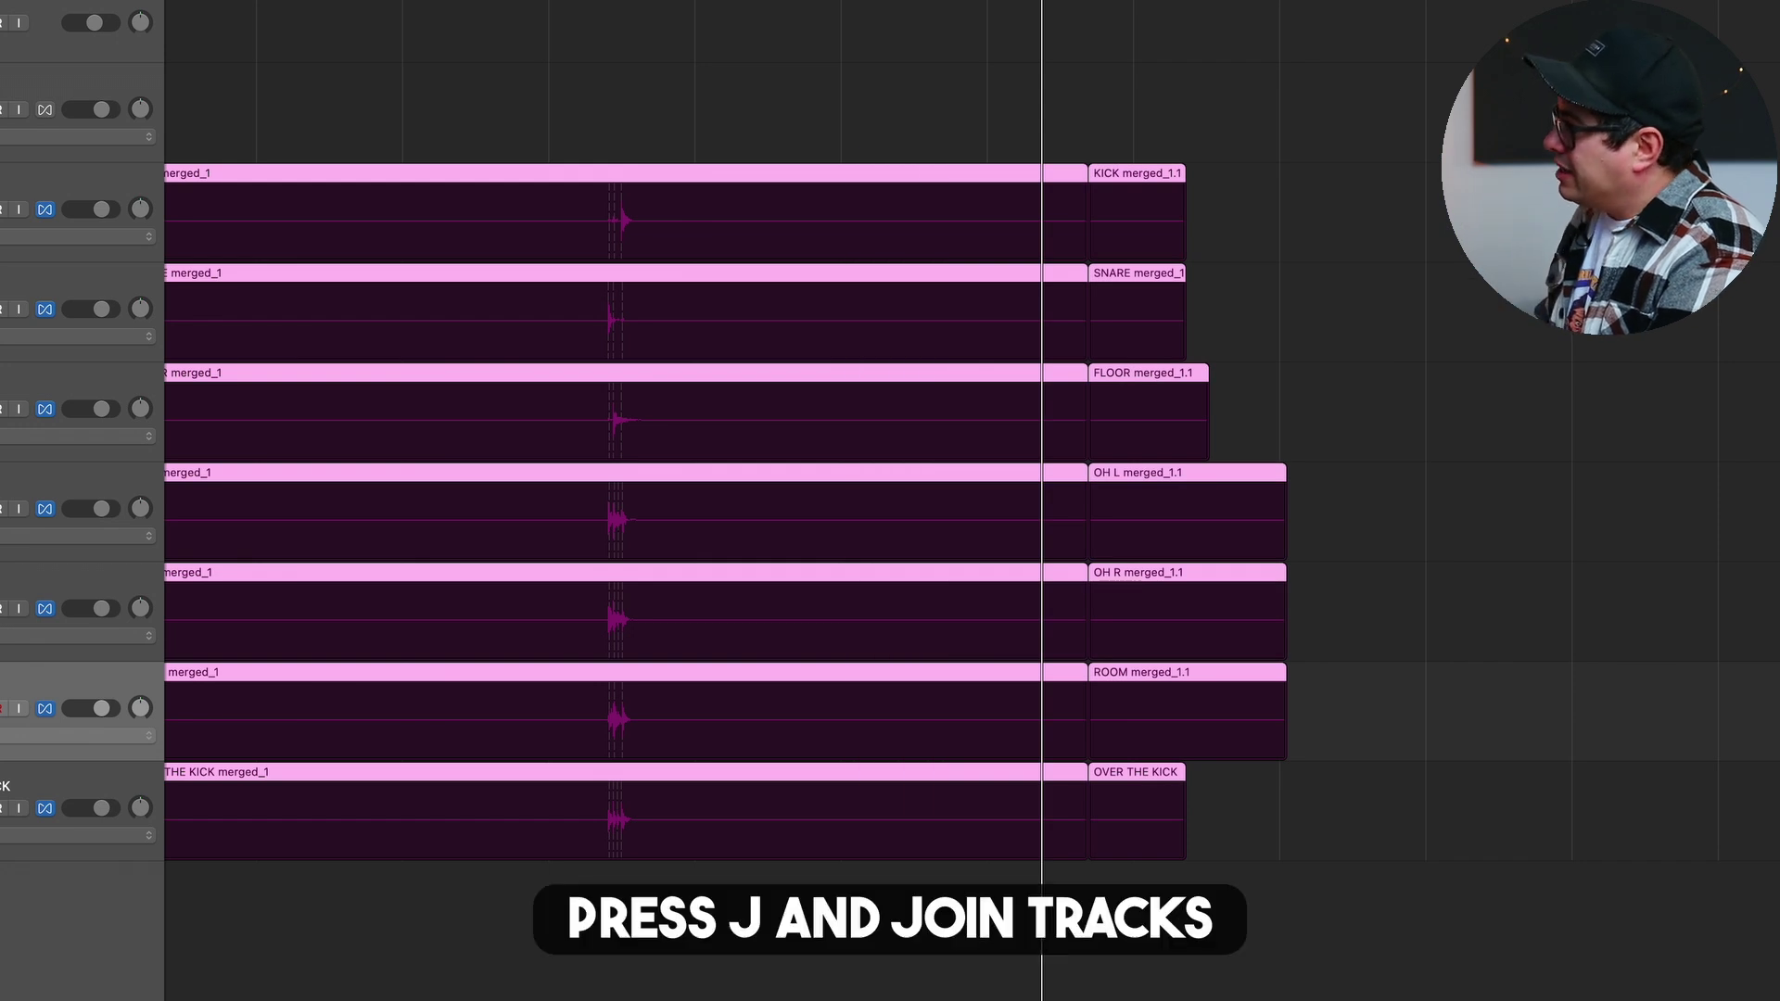
pyautogui.press('j')
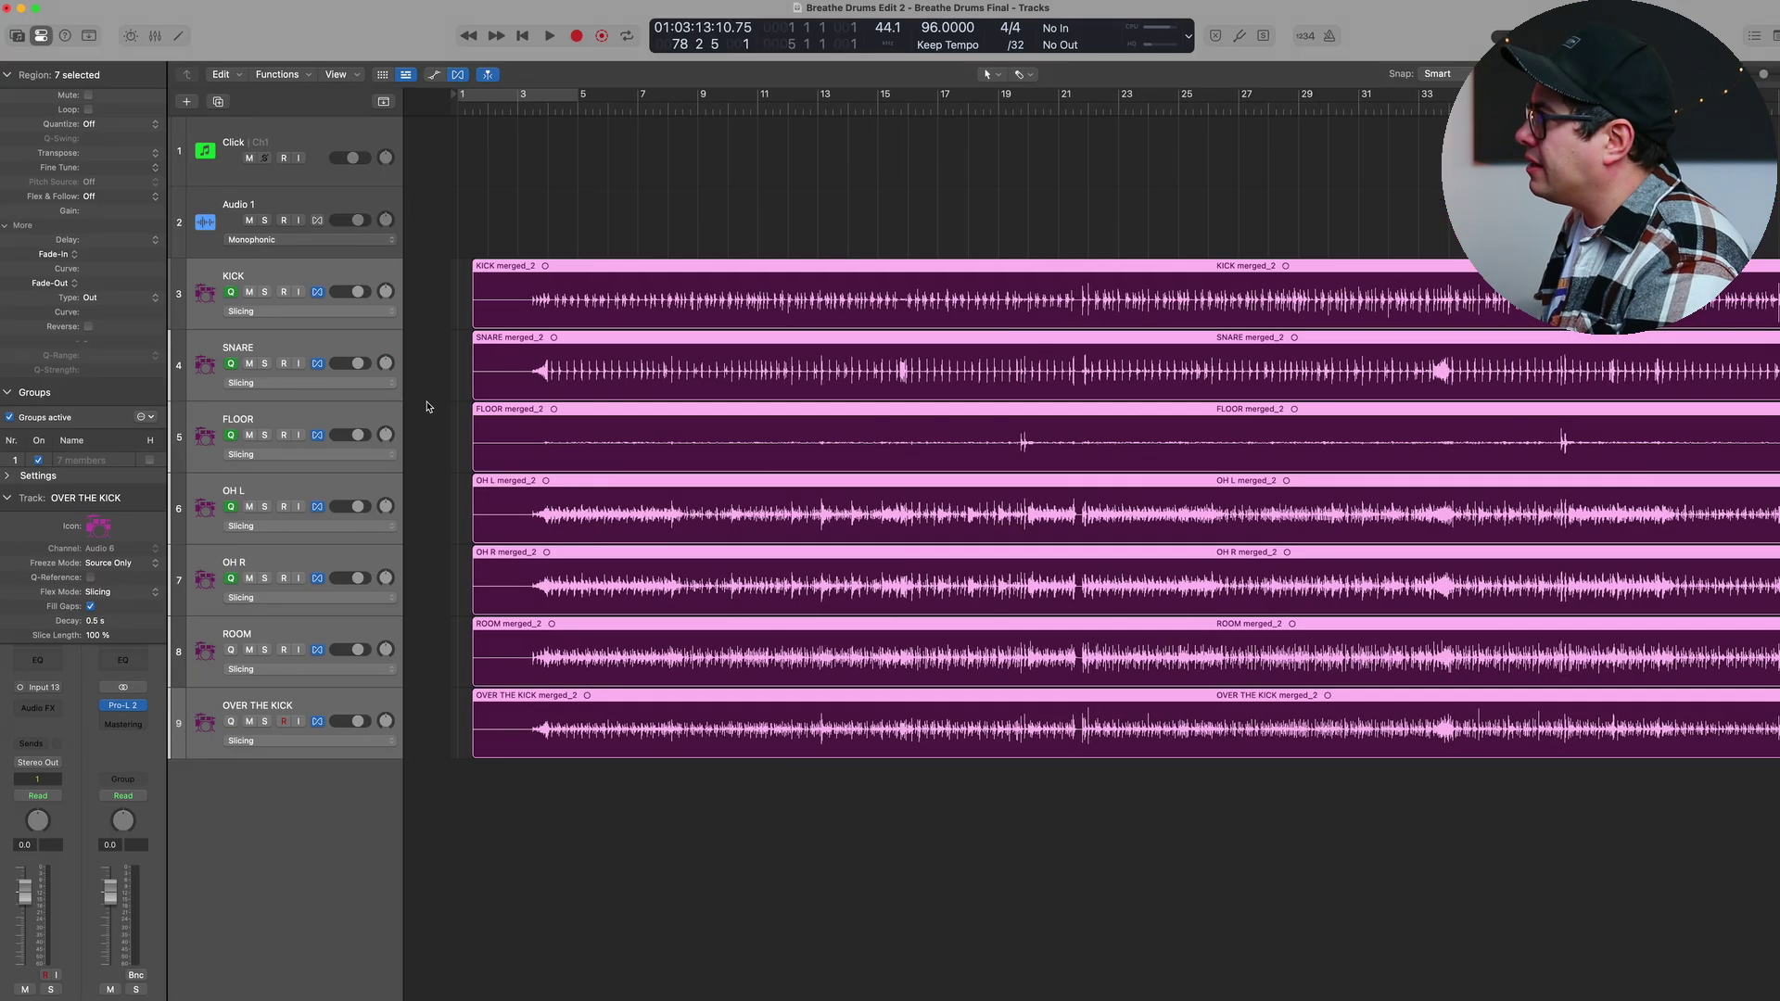
# In the Mixer, pan the OH L overhead to -64 and OH R to +63
pyautogui.click(491, 110)
pyautogui.press('super+Right')
pyautogui.press('super+Right')
pyautogui.press('super+Right')
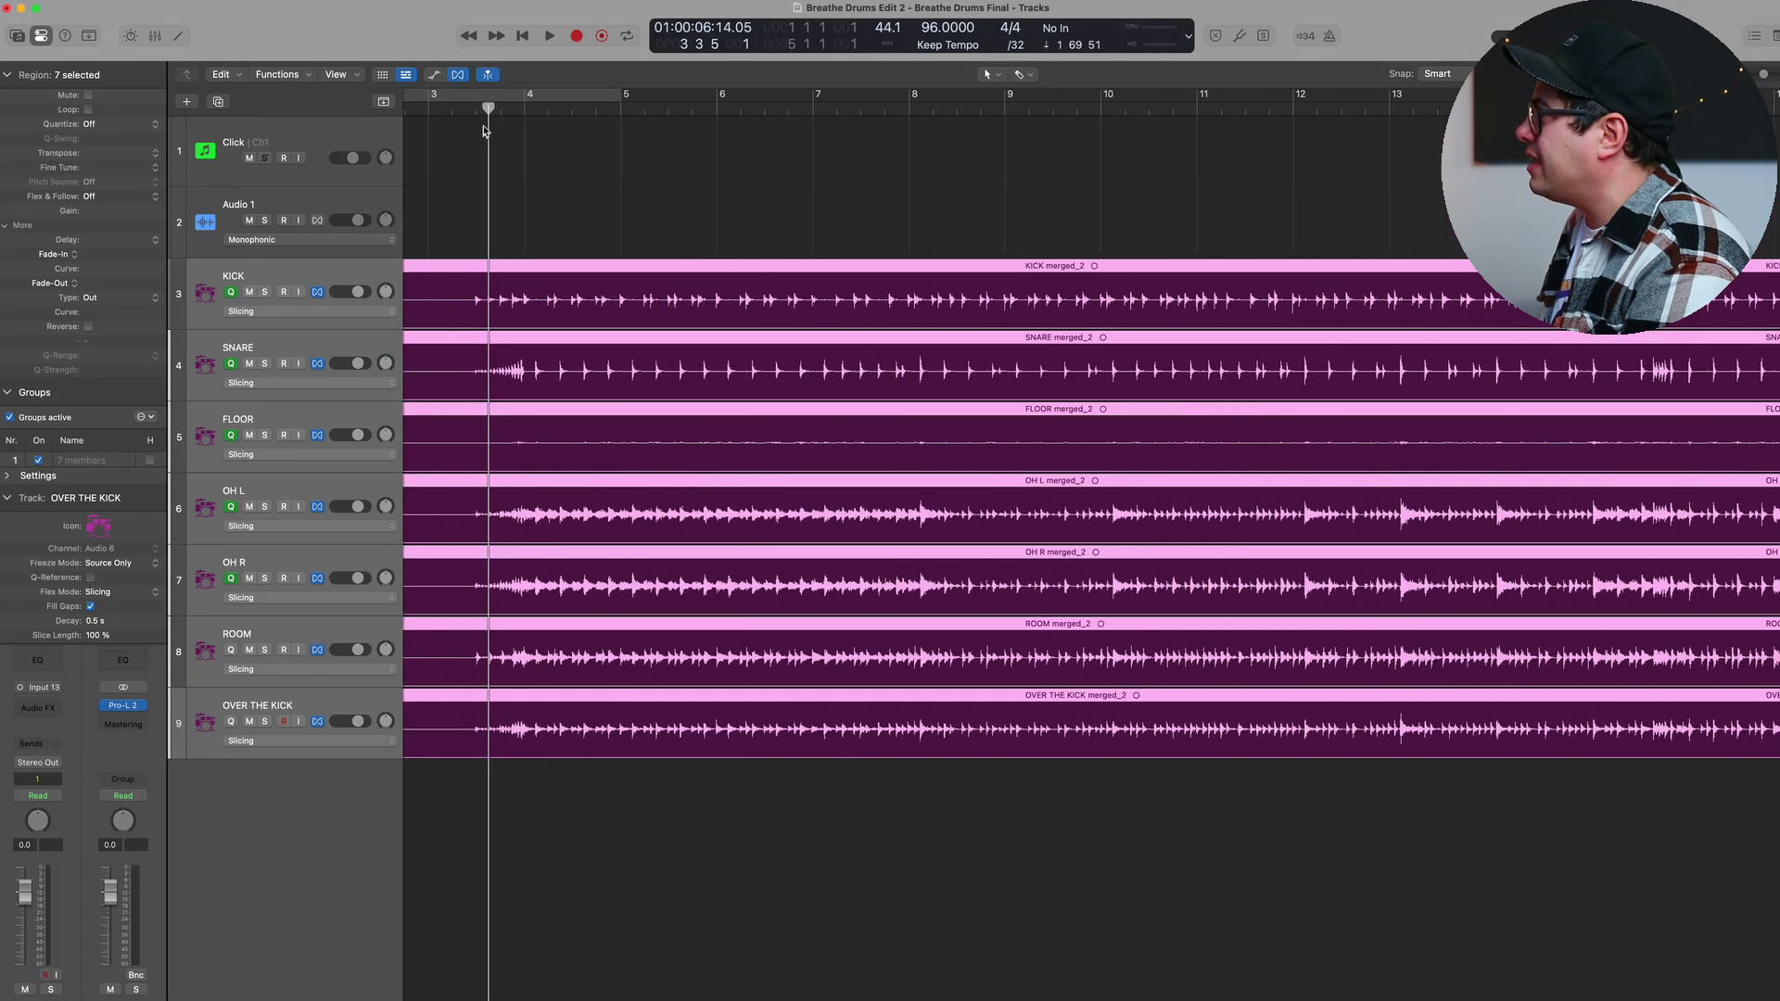
pyautogui.press('x')
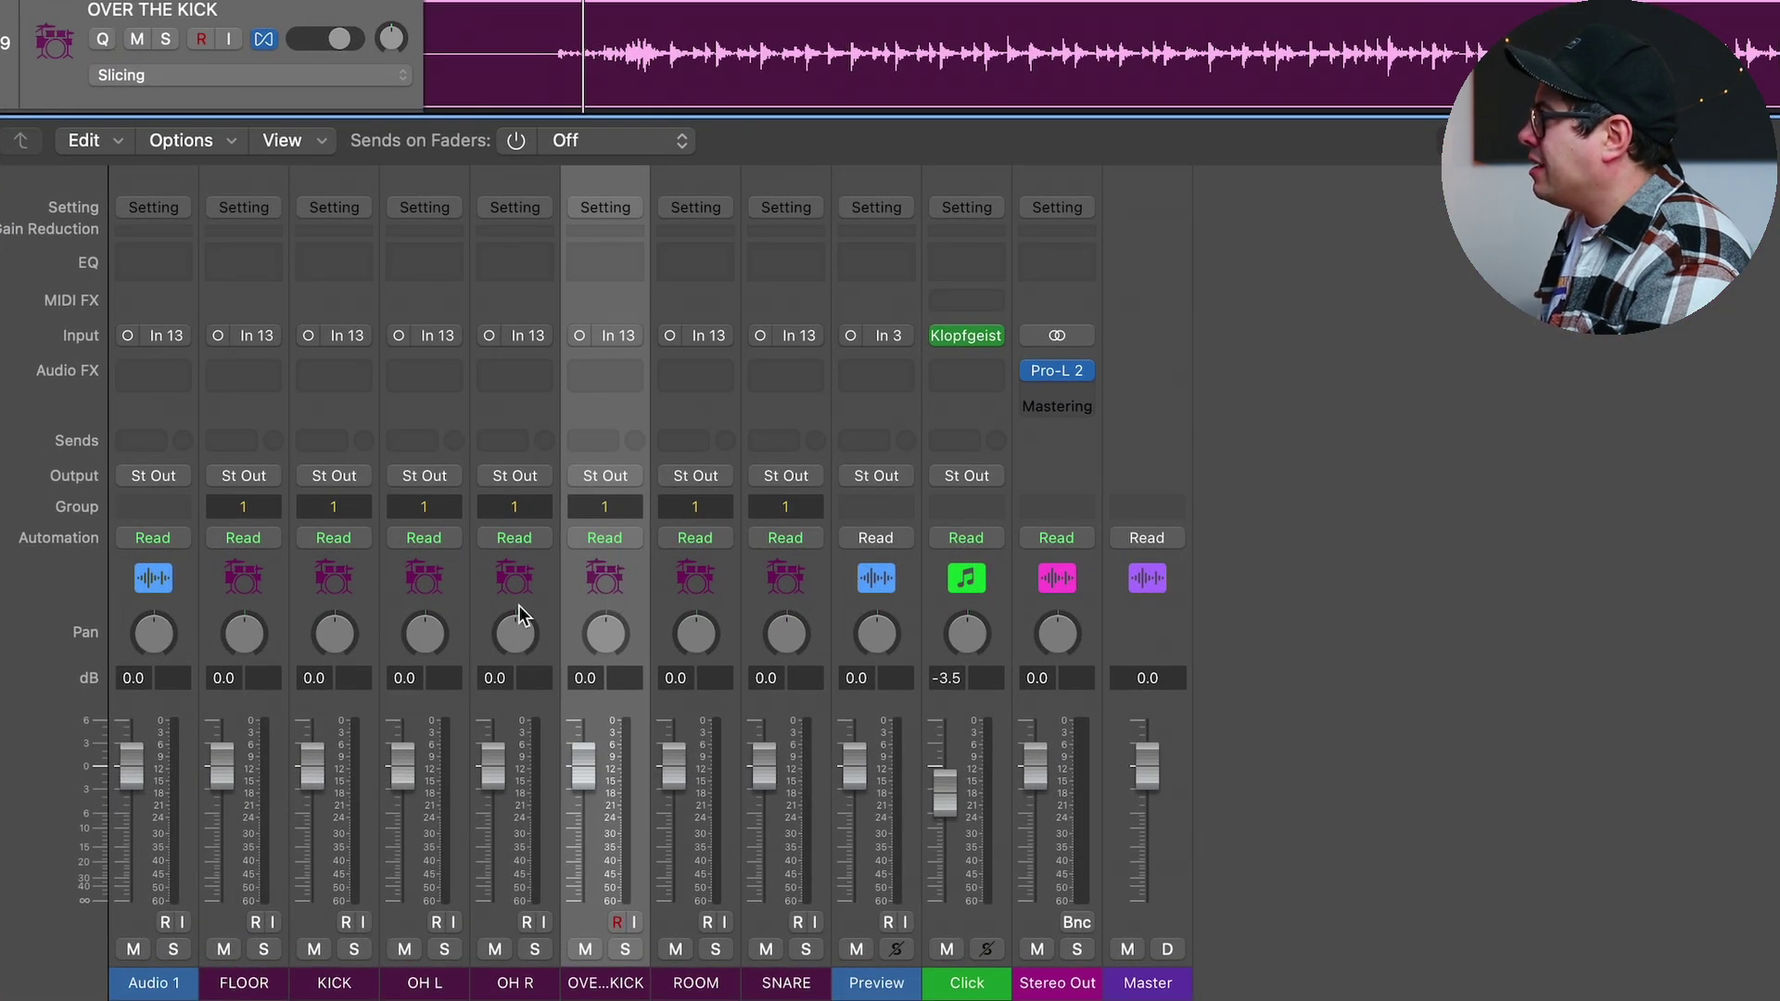
pyautogui.click(517, 603)
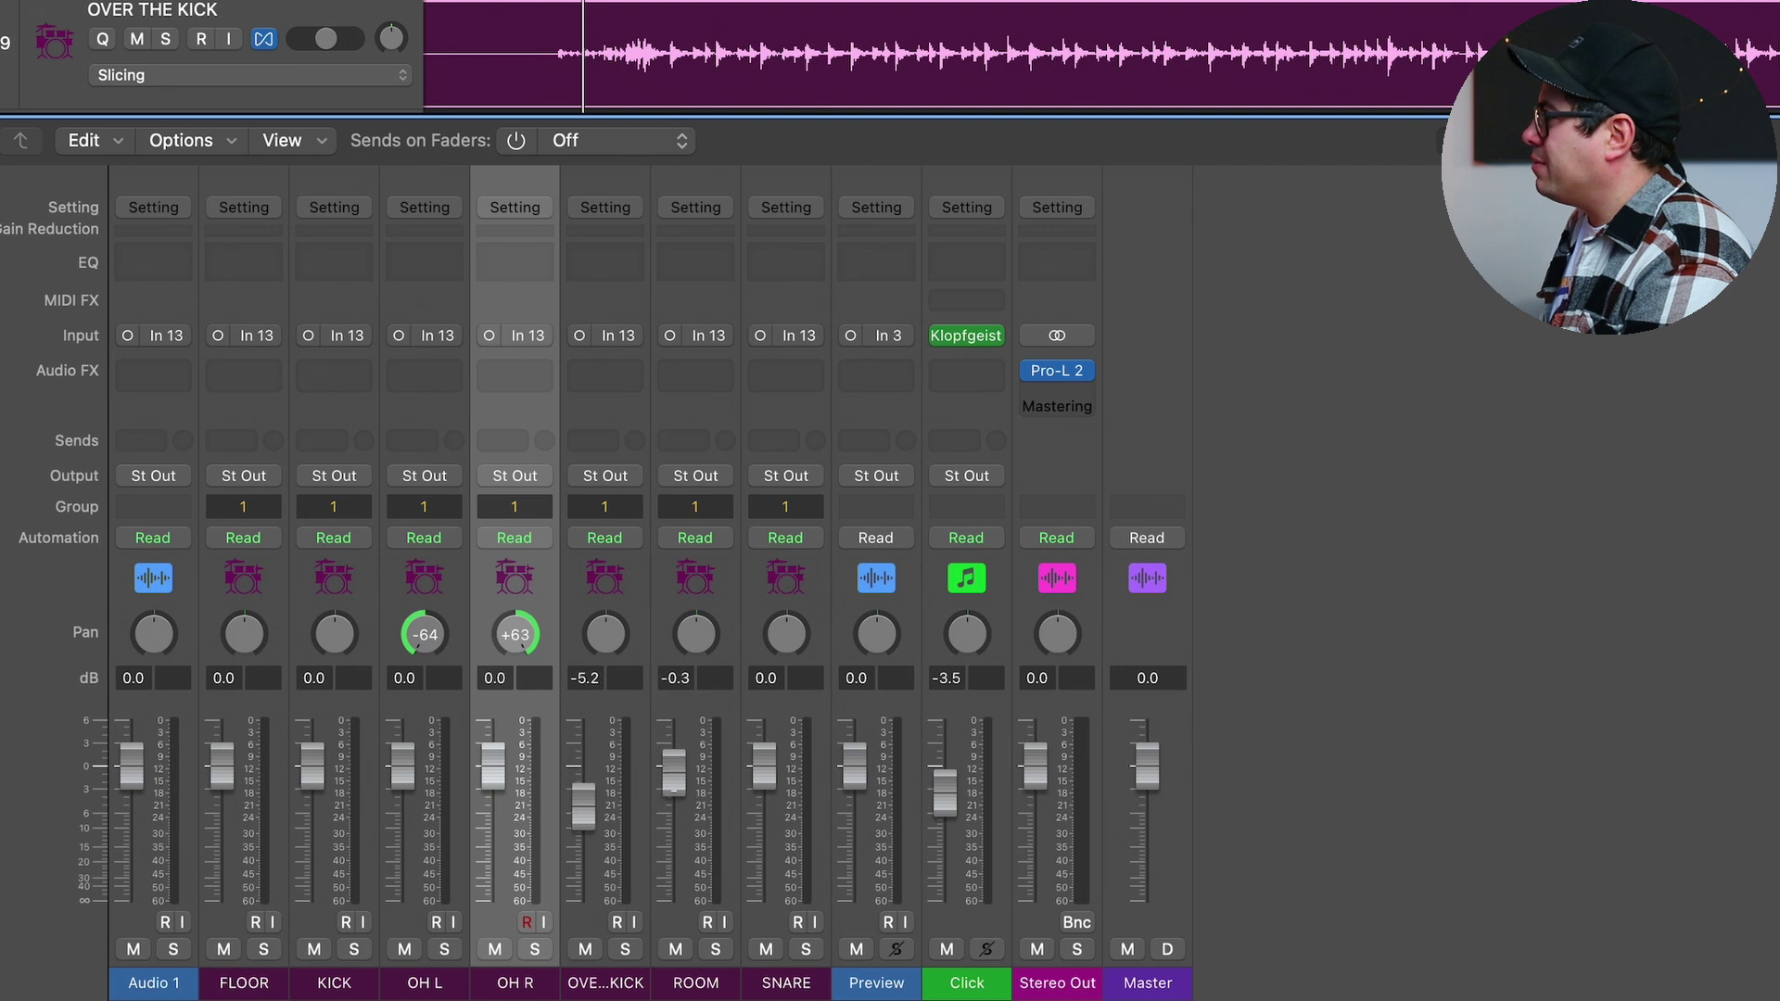
pyautogui.press('x')
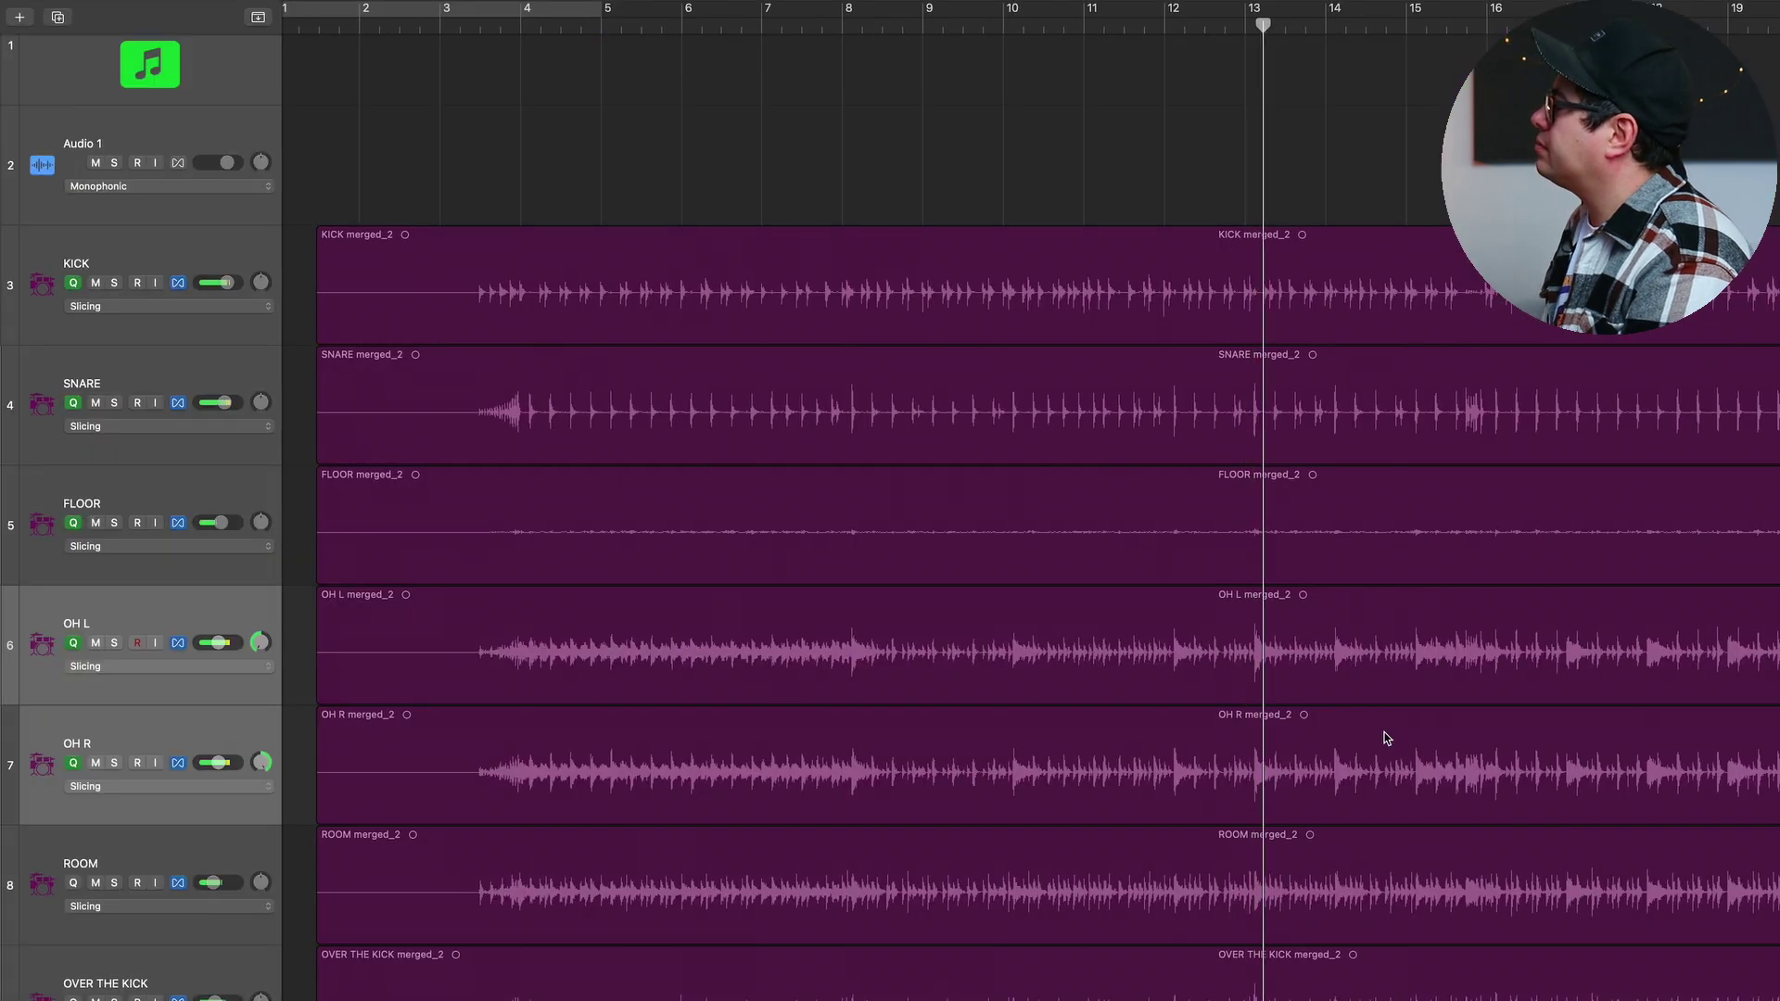